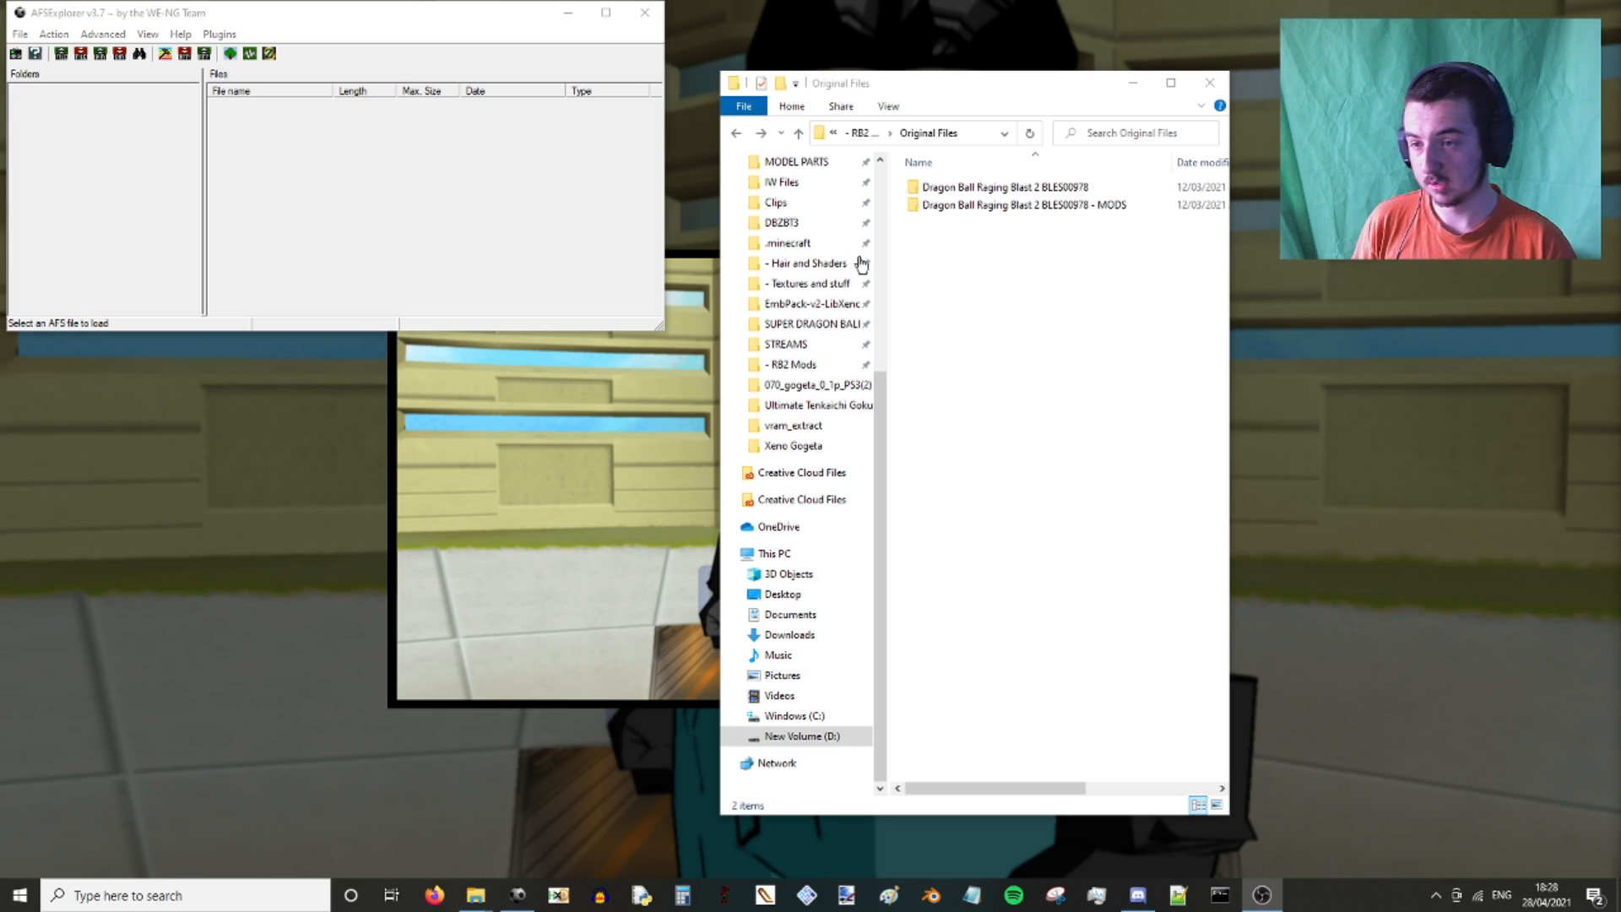
# Open the PS3_GAME\USRDIR\data\PS3 folder inside the unmodded Dragon Ball Raging Blast 2 BLES00978 game folder.
pyautogui.click(1074, 207)
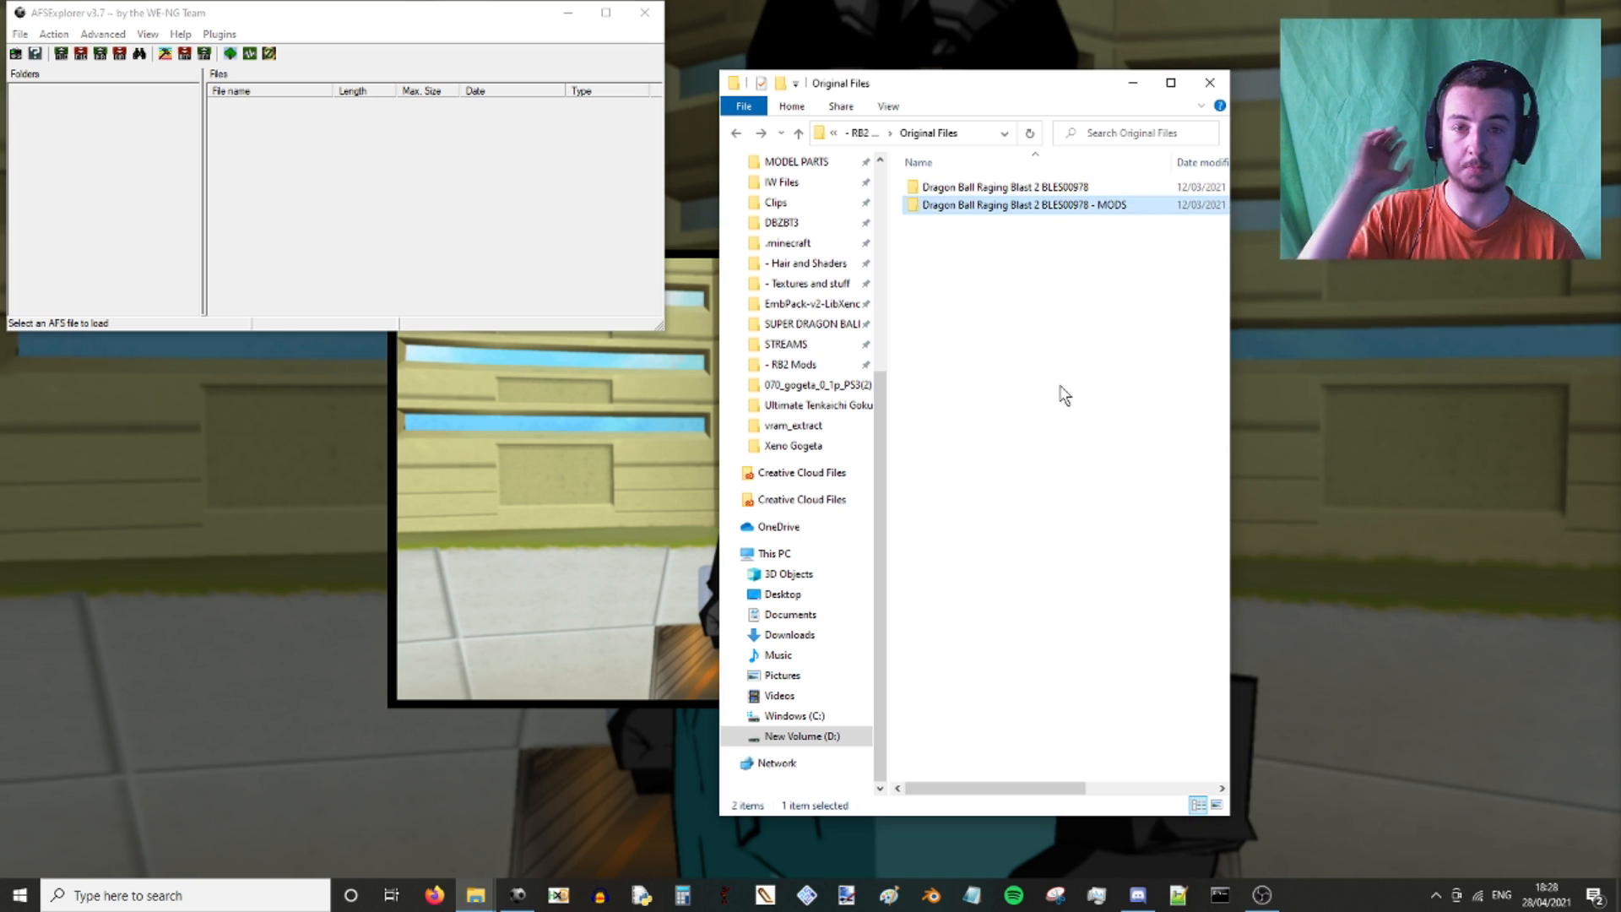
pyautogui.click(1067, 187)
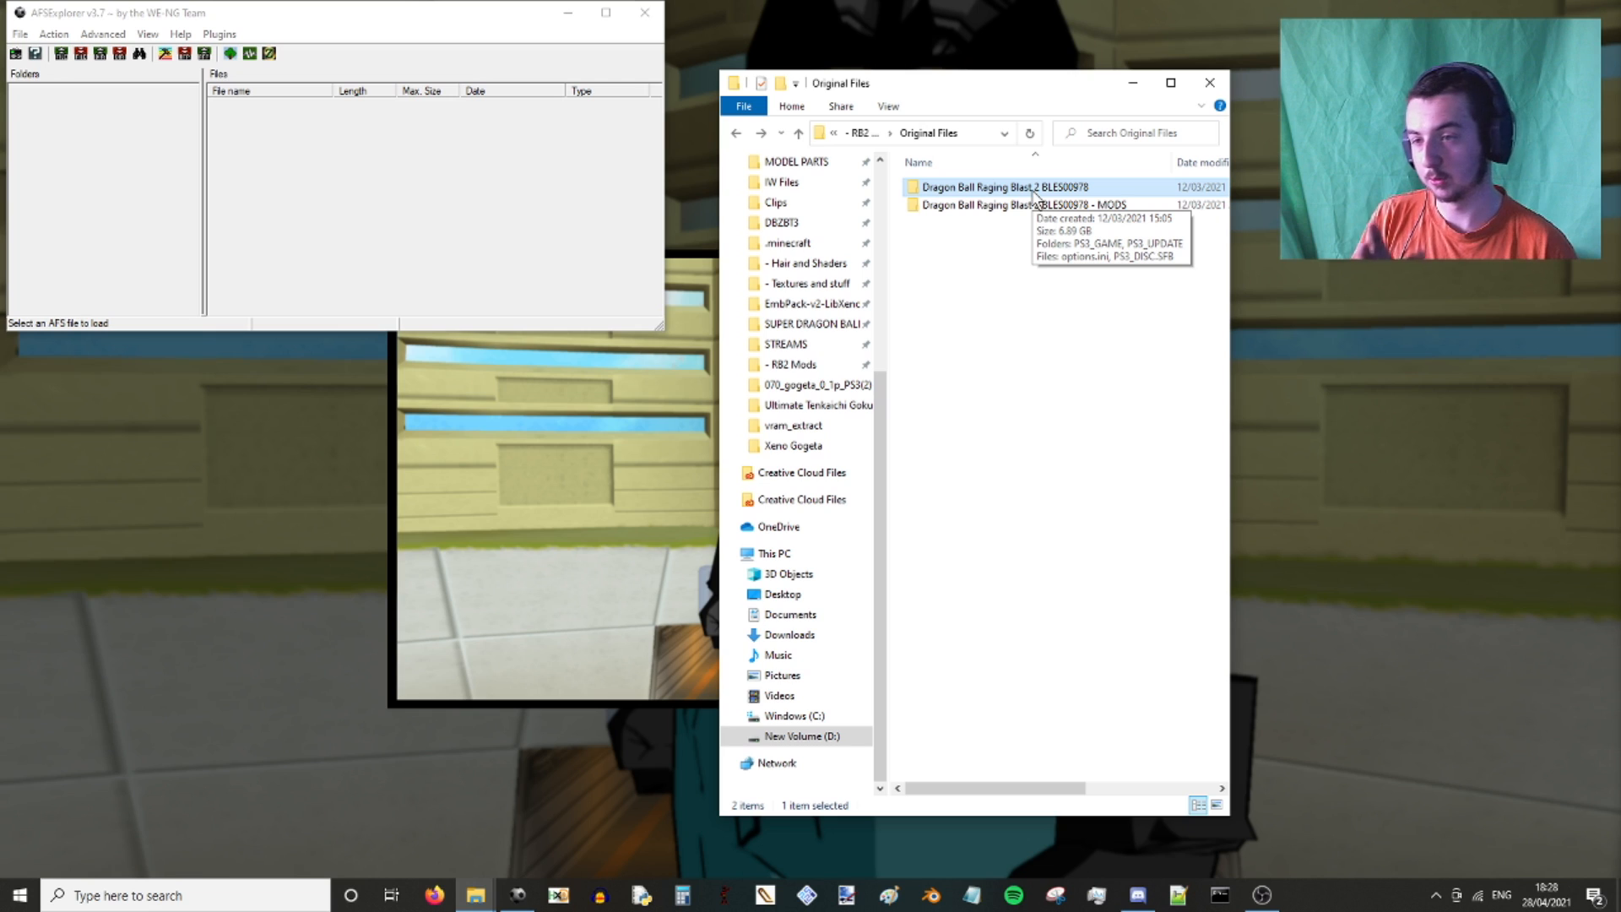
pyautogui.doubleClick(1033, 189)
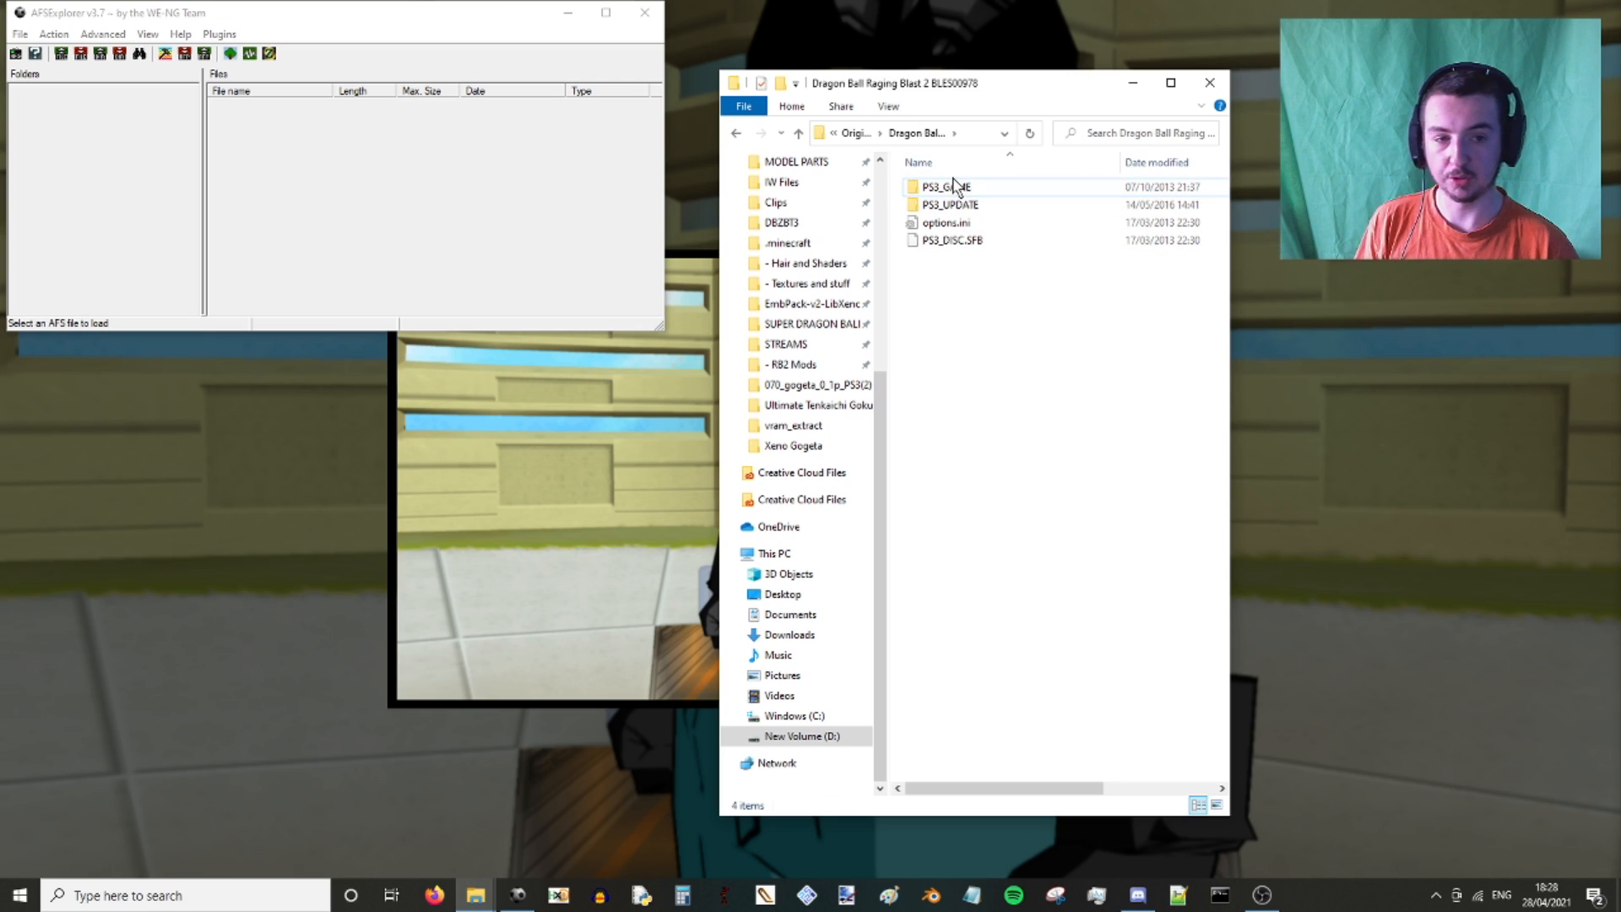
pyautogui.click(951, 185)
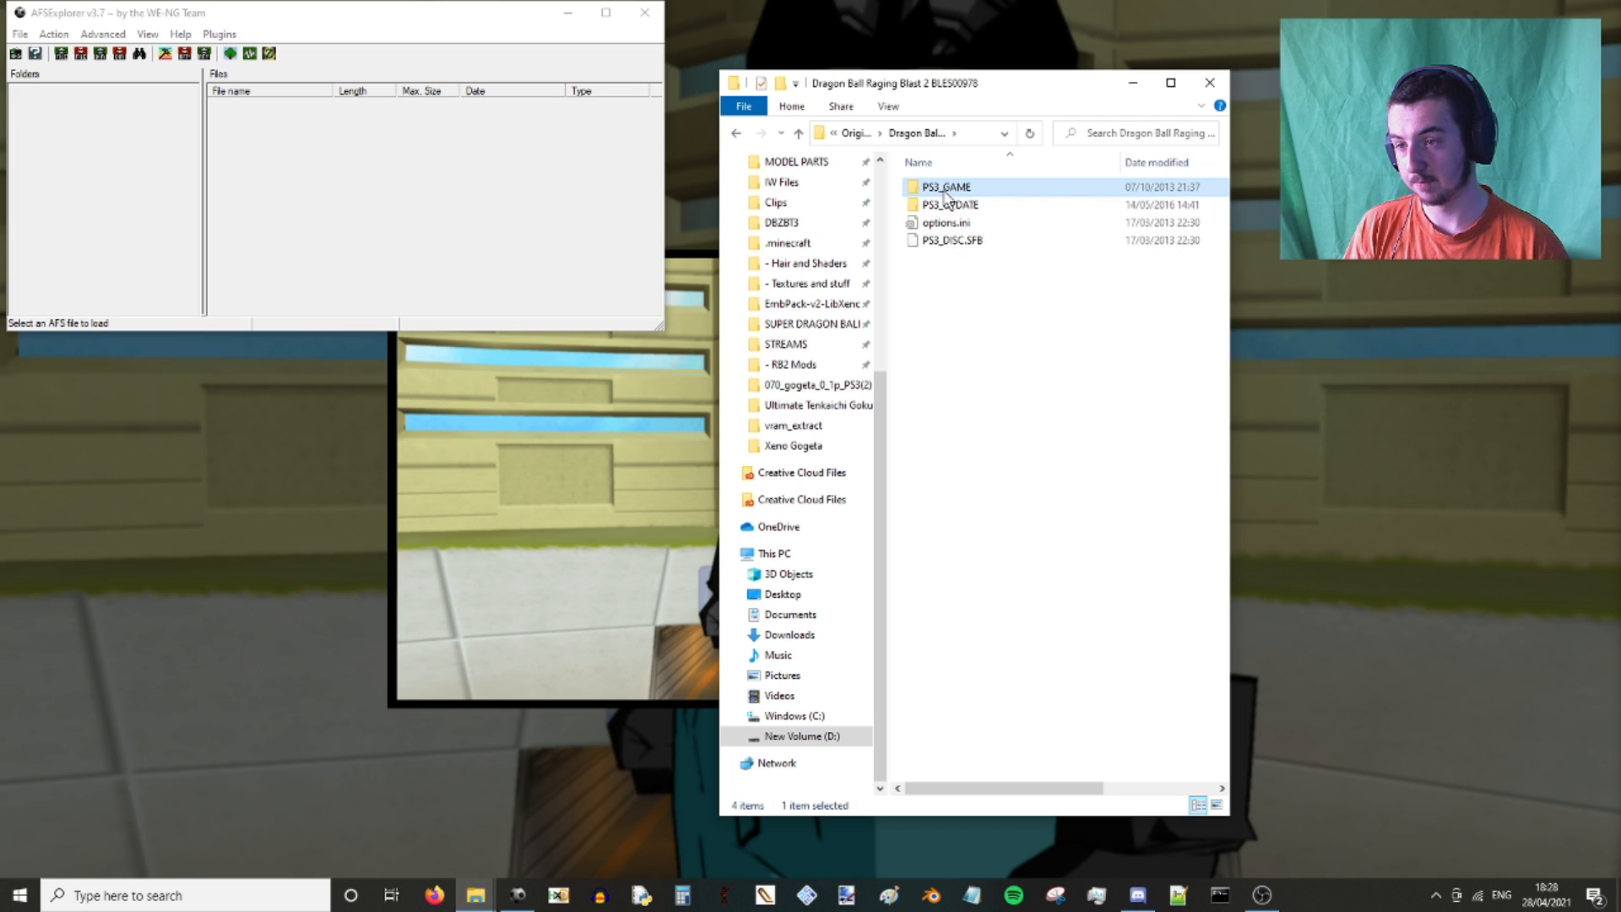
pyautogui.doubleClick(946, 192)
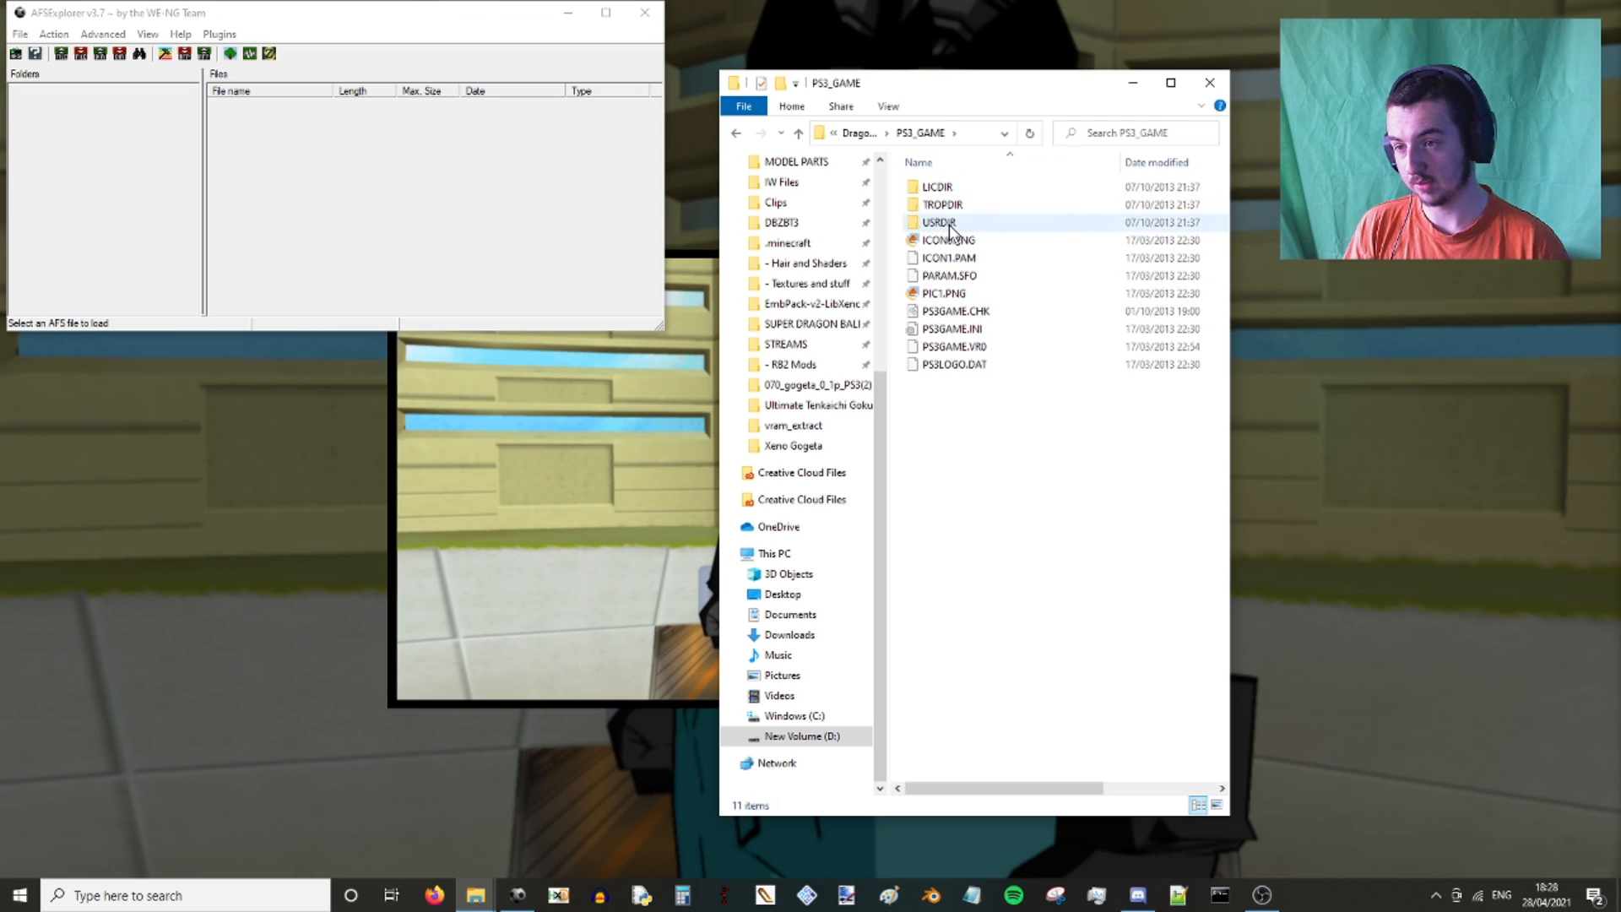
pyautogui.click(949, 225)
pyautogui.doubleClick(949, 224)
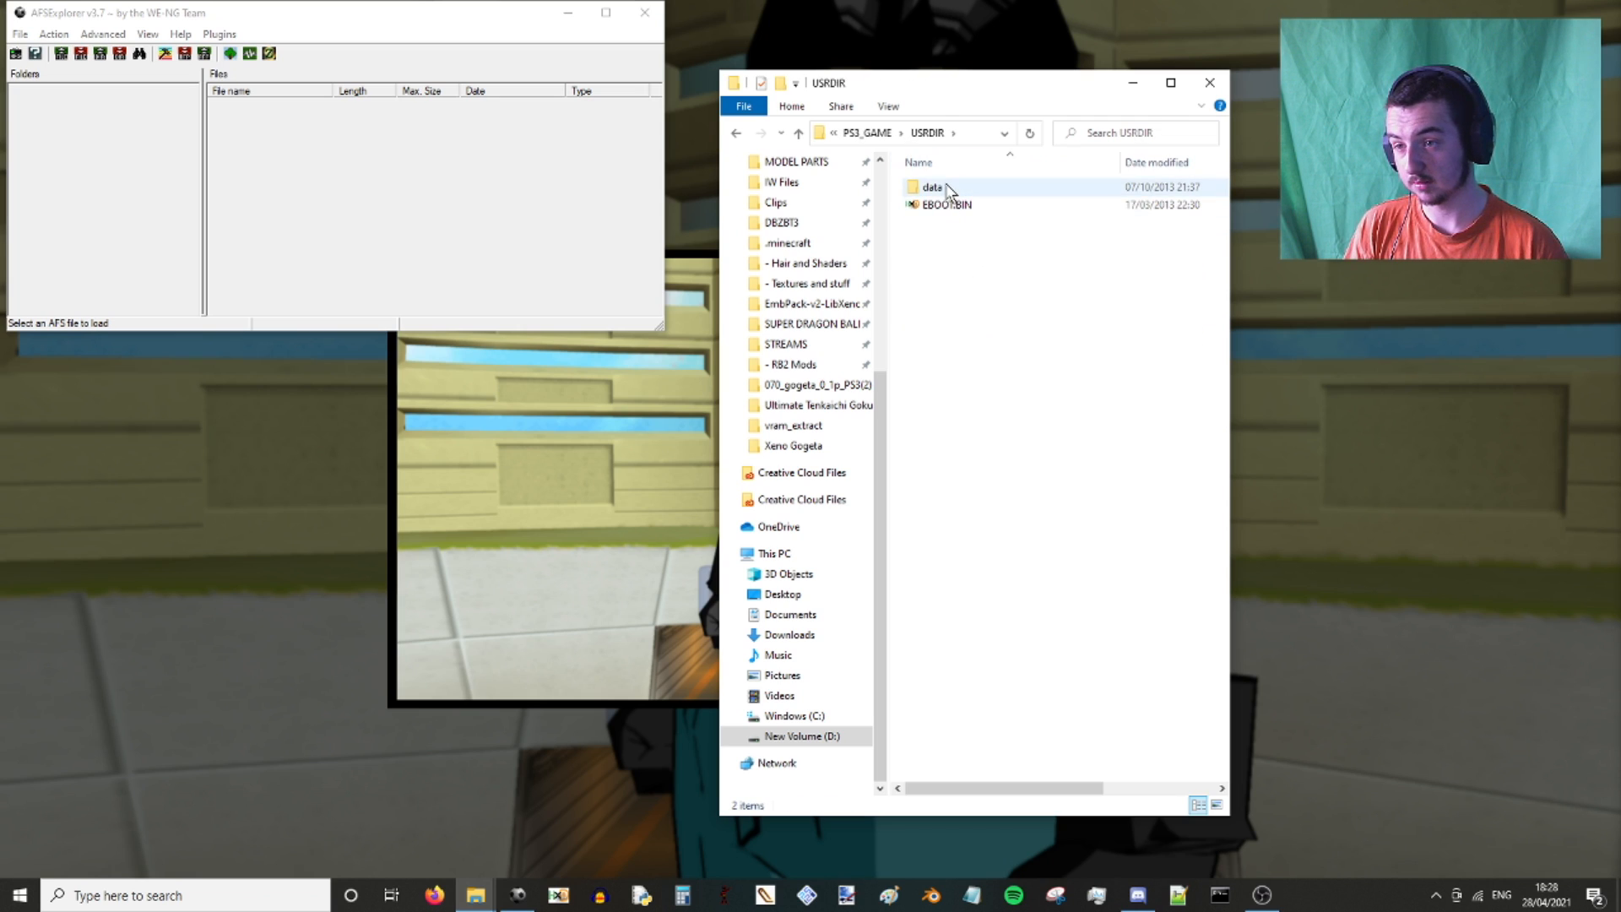
pyautogui.doubleClick(948, 189)
pyautogui.click(949, 189)
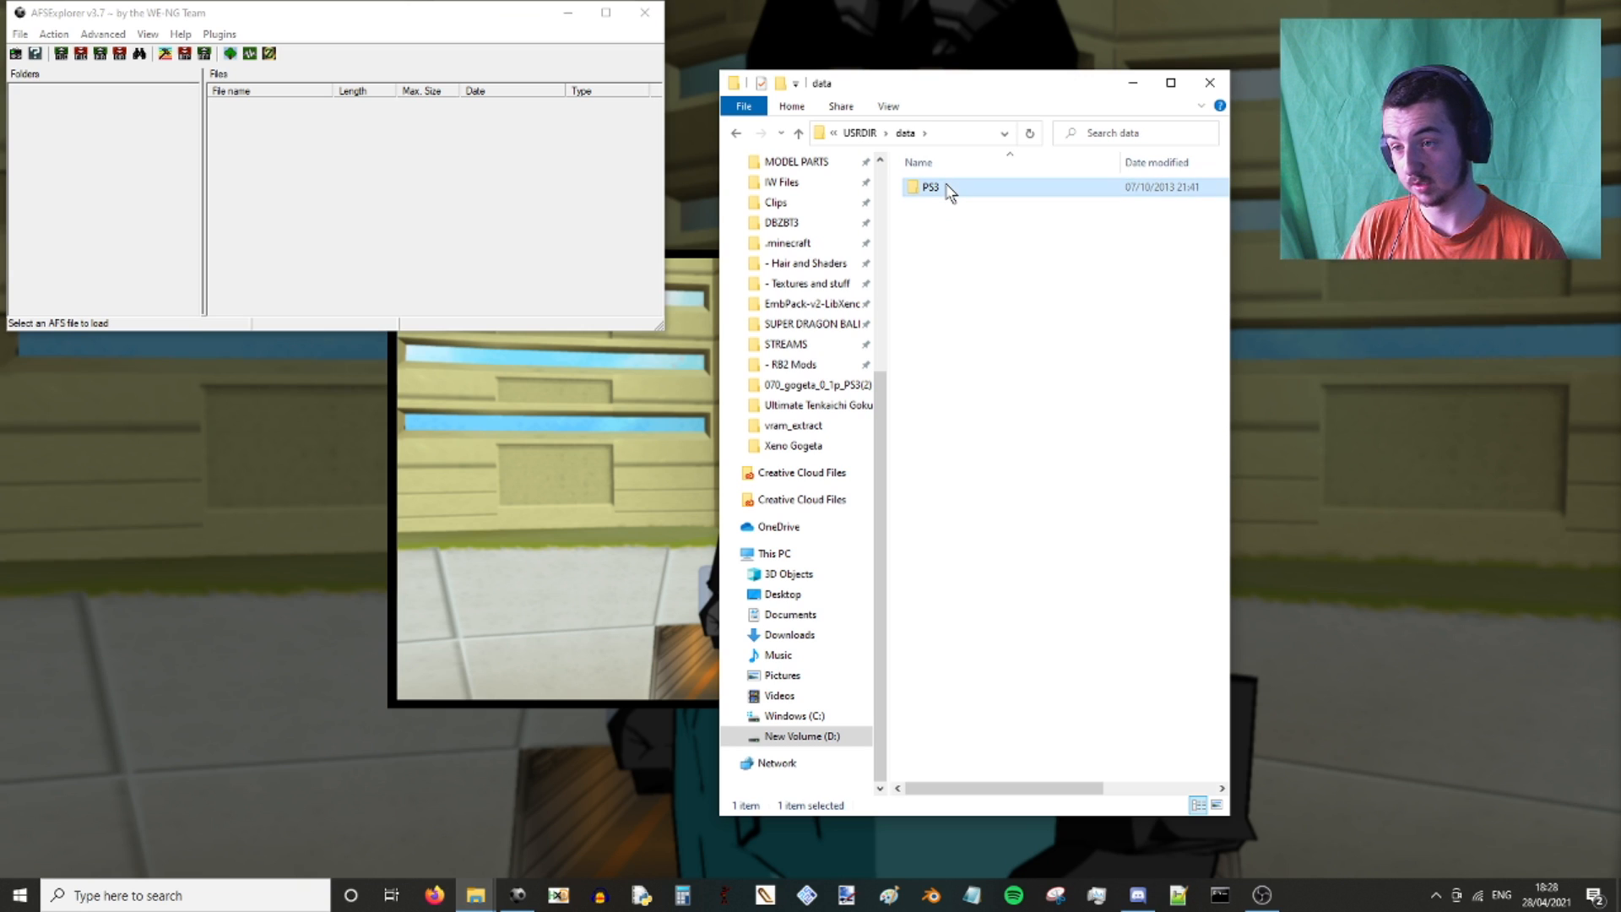
pyautogui.doubleClick(949, 189)
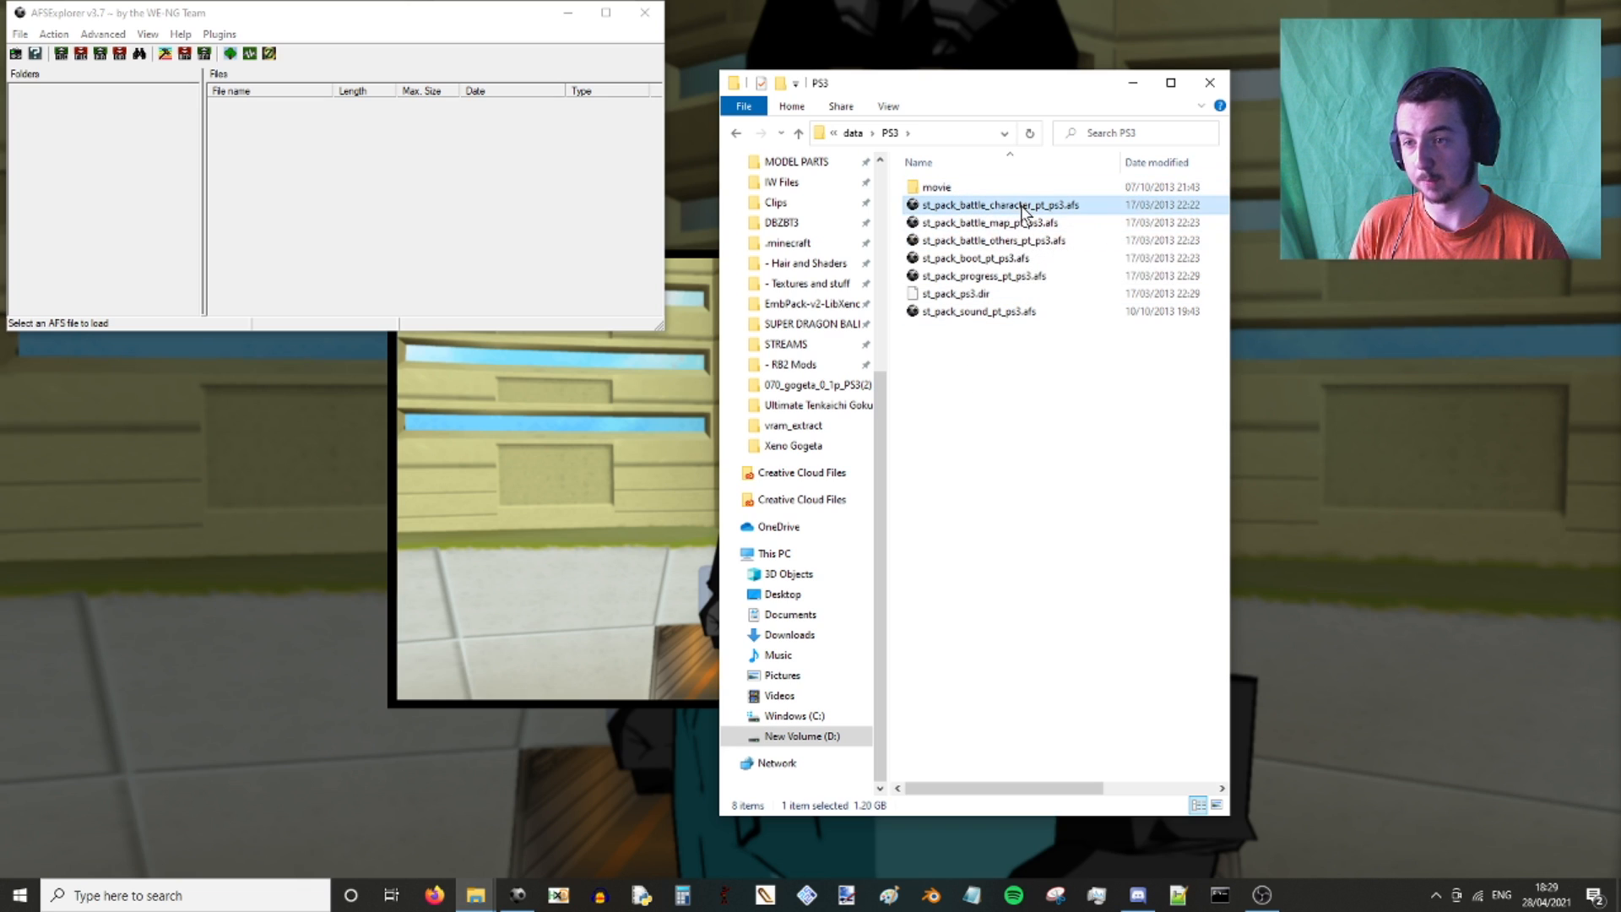
# Look over the AFS archives in the PS3 folder and copy the folder's path.
pyautogui.click(1007, 223)
pyautogui.click(1004, 258)
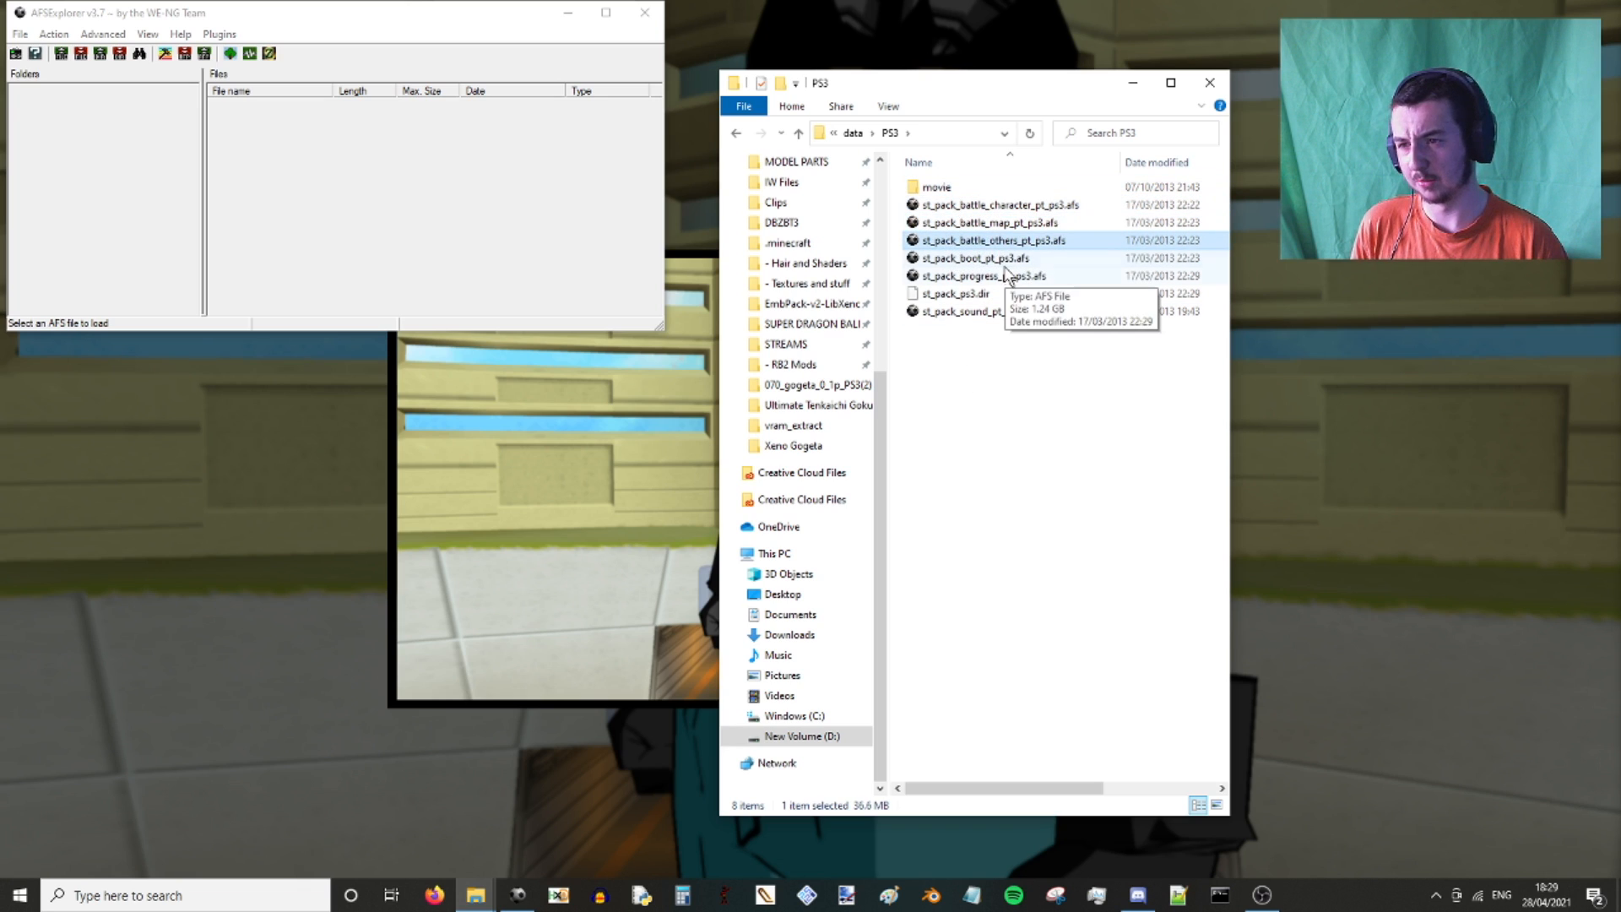
pyautogui.click(1000, 279)
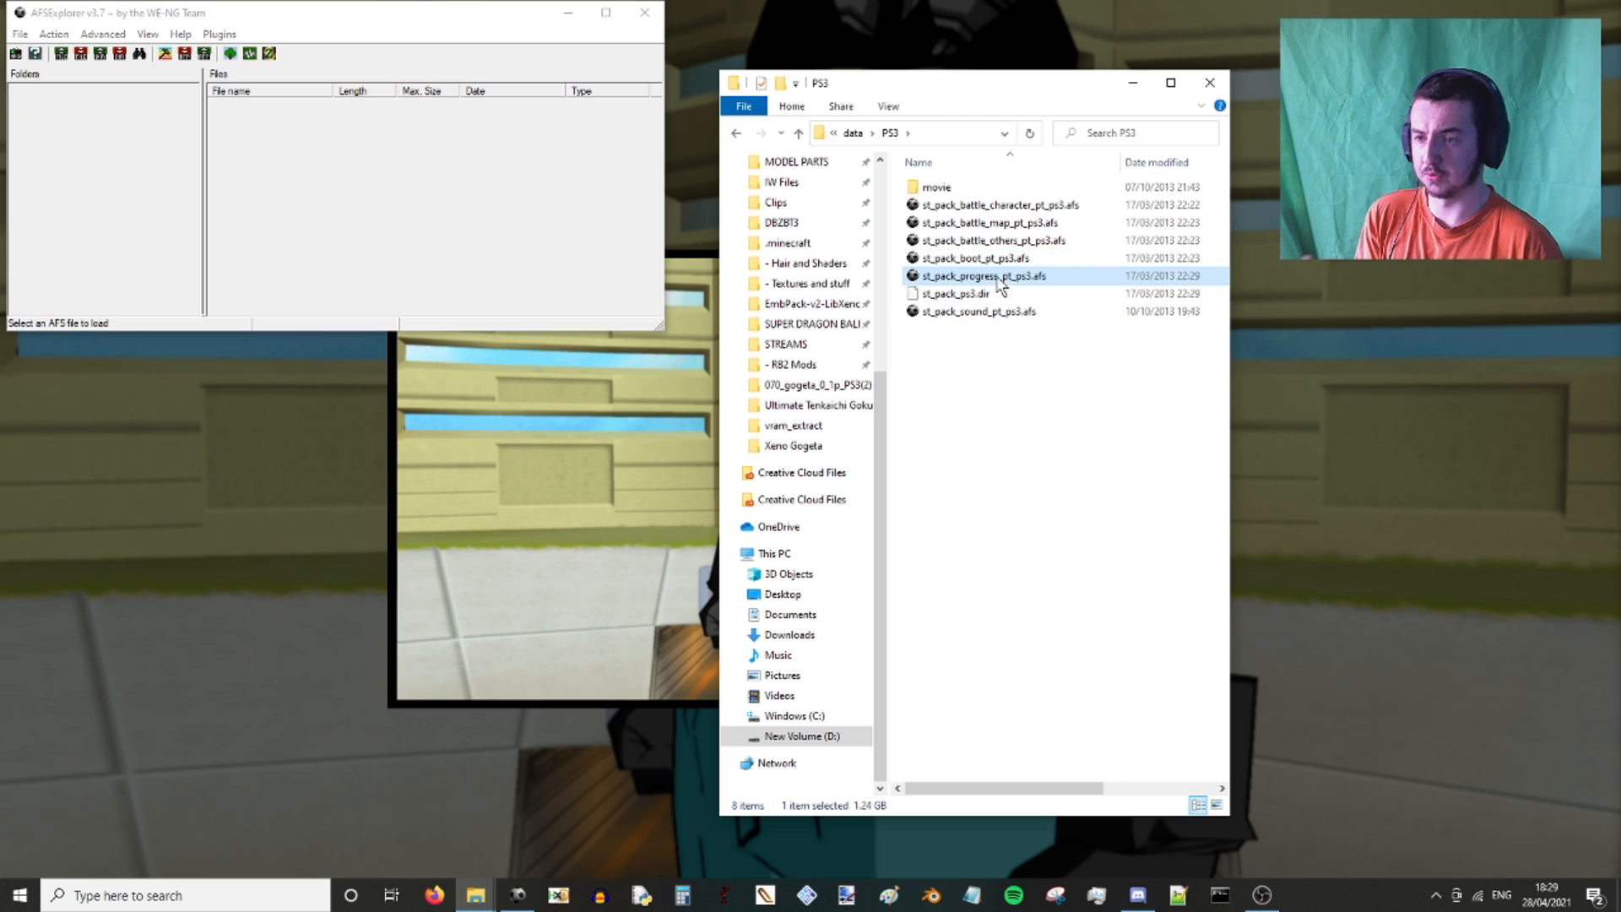
pyautogui.click(1005, 330)
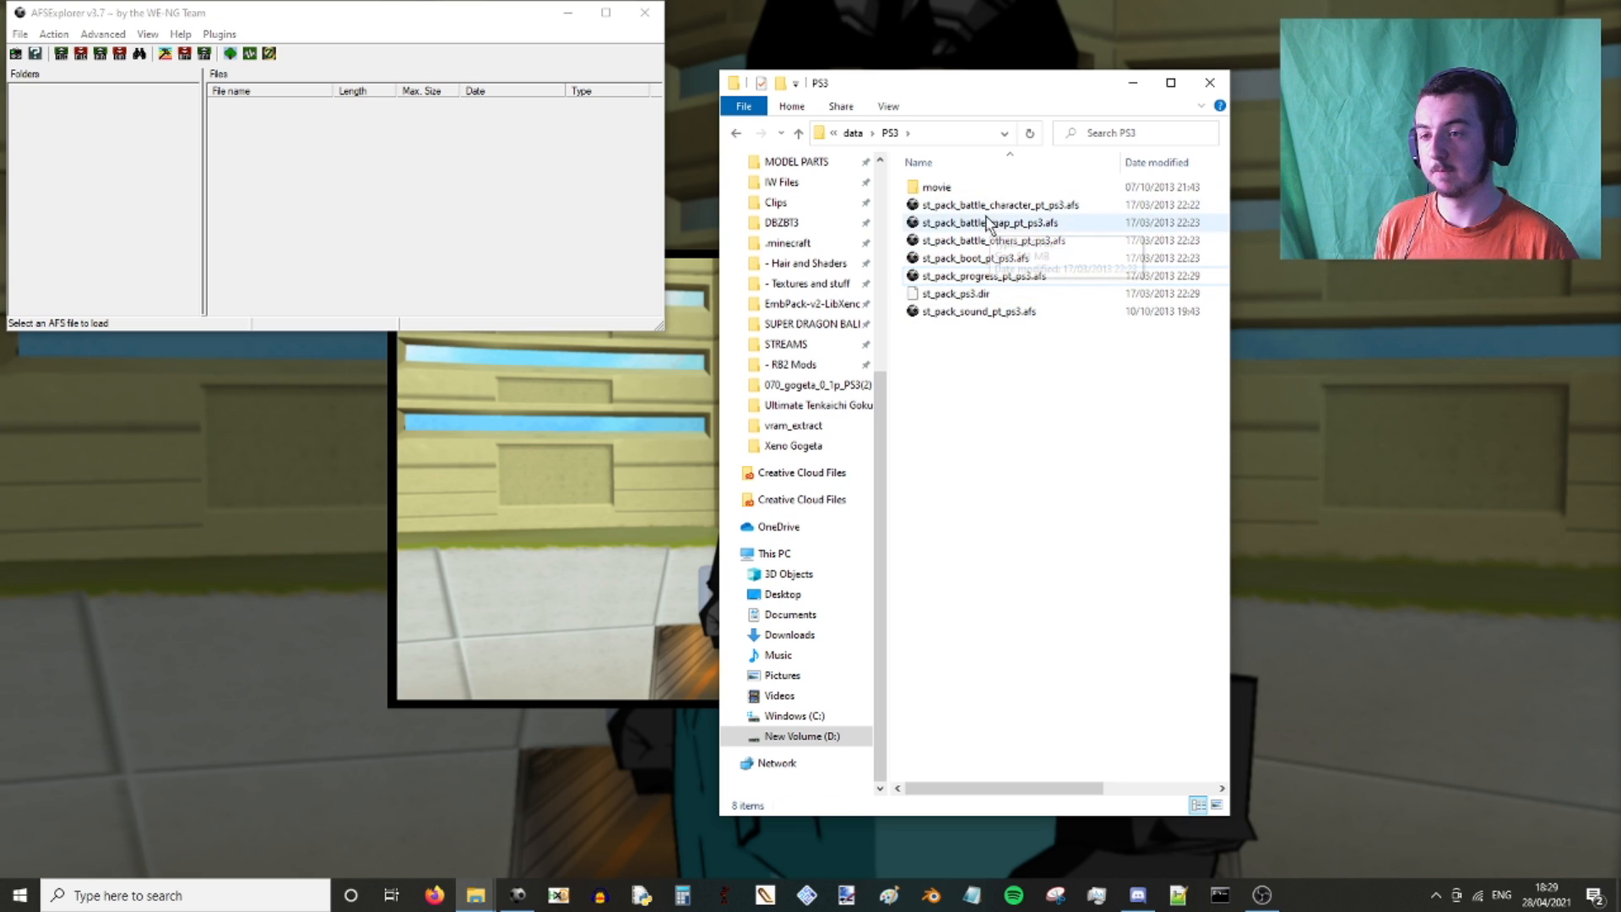
pyautogui.click(1032, 225)
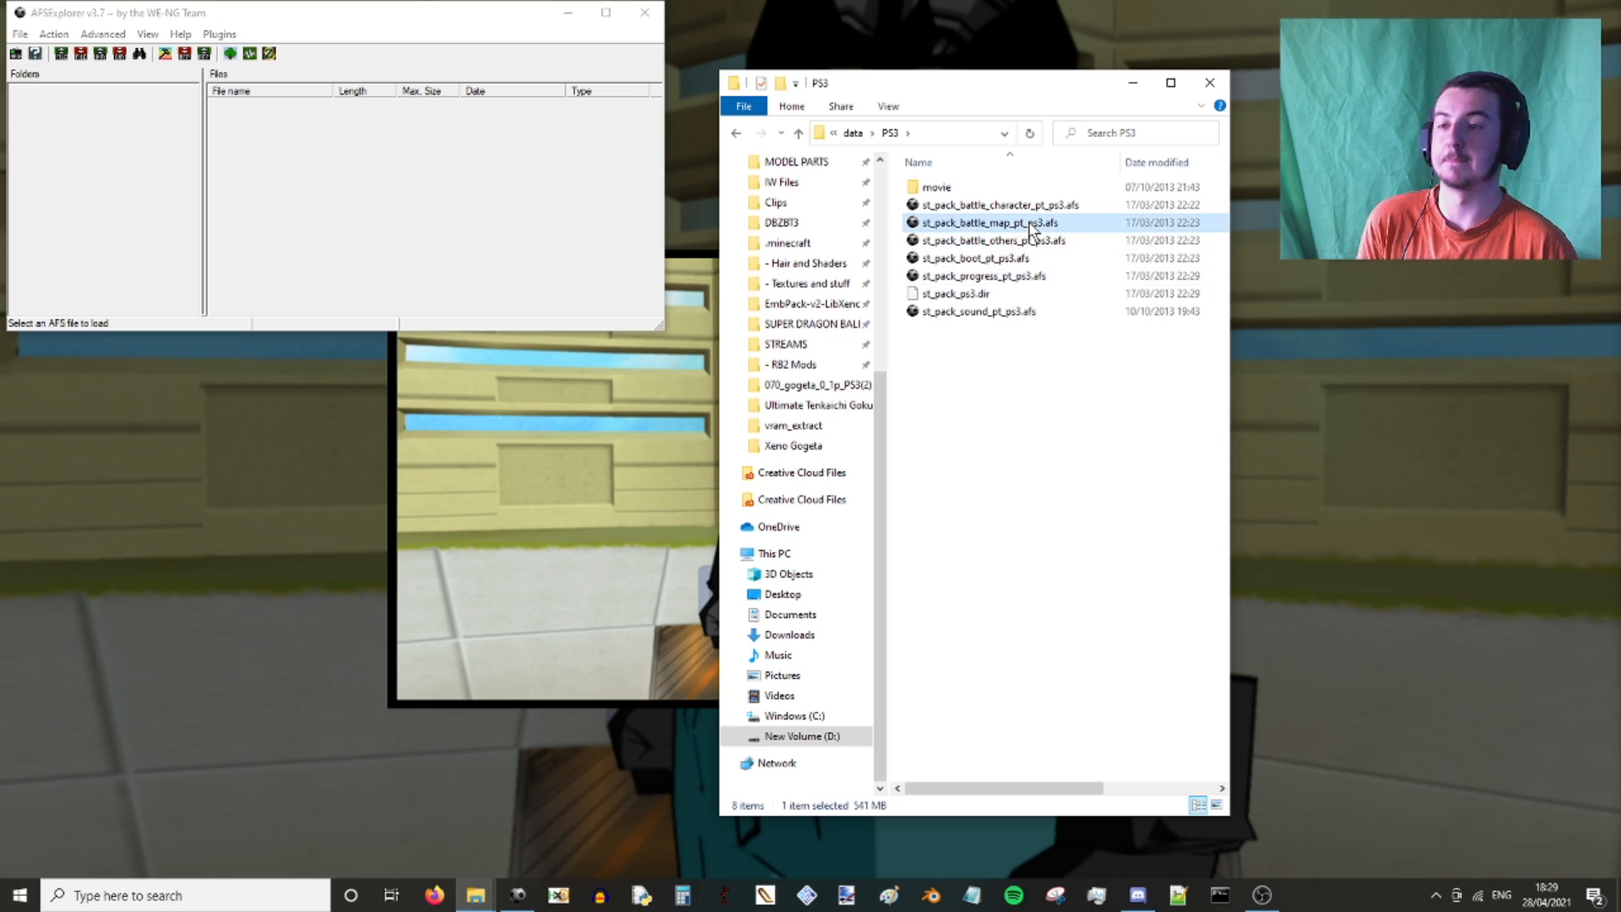
pyautogui.click(1029, 458)
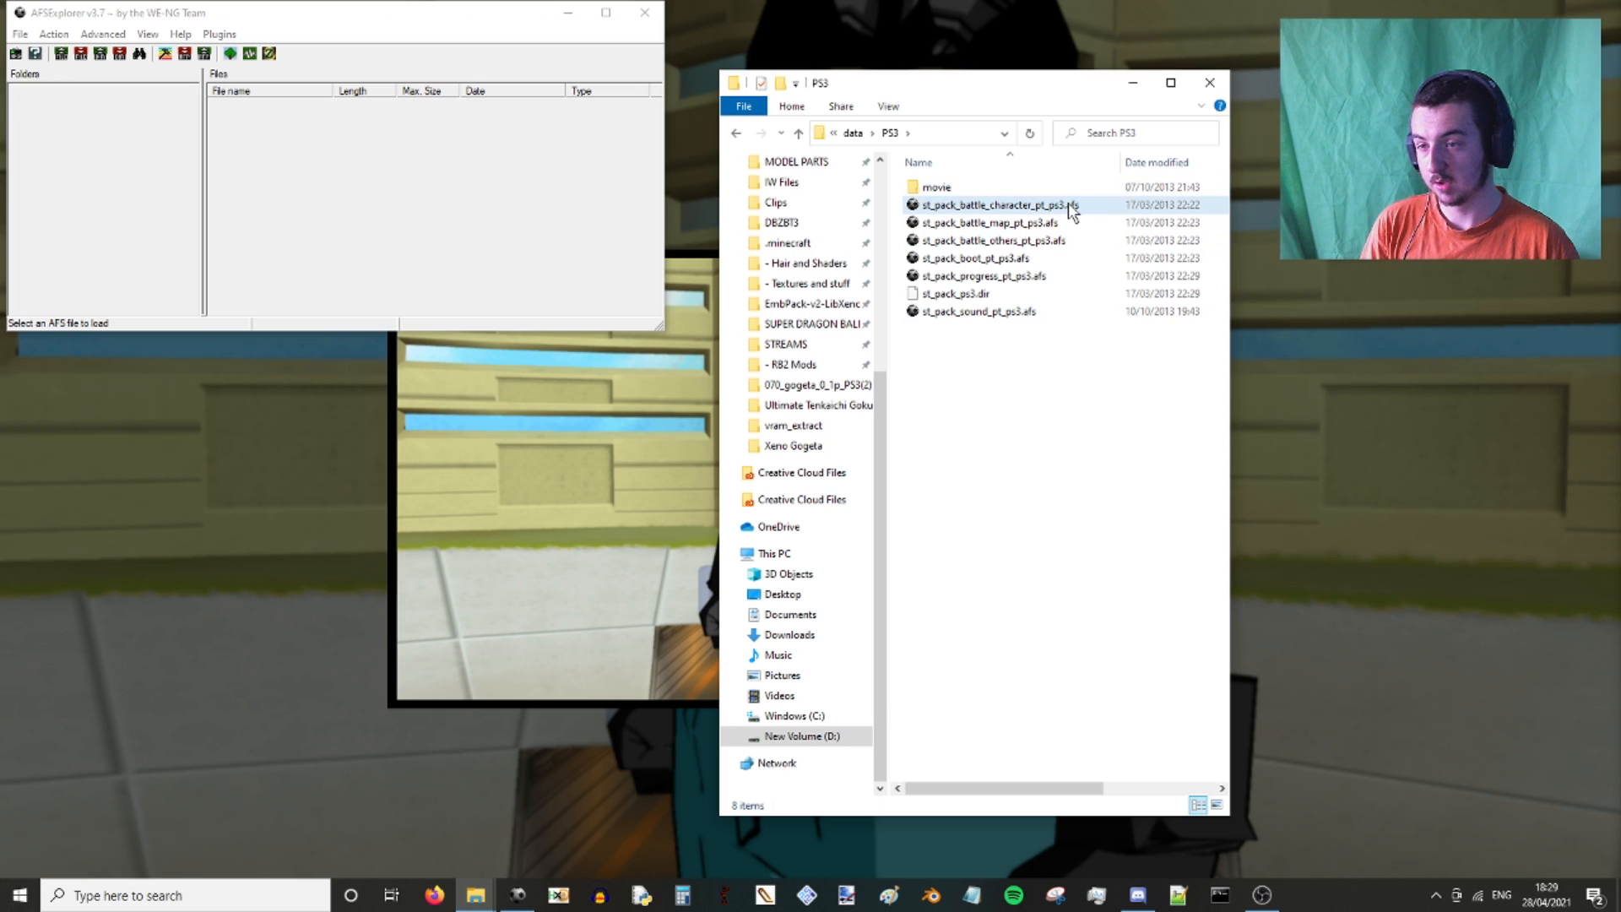
pyautogui.click(967, 134)
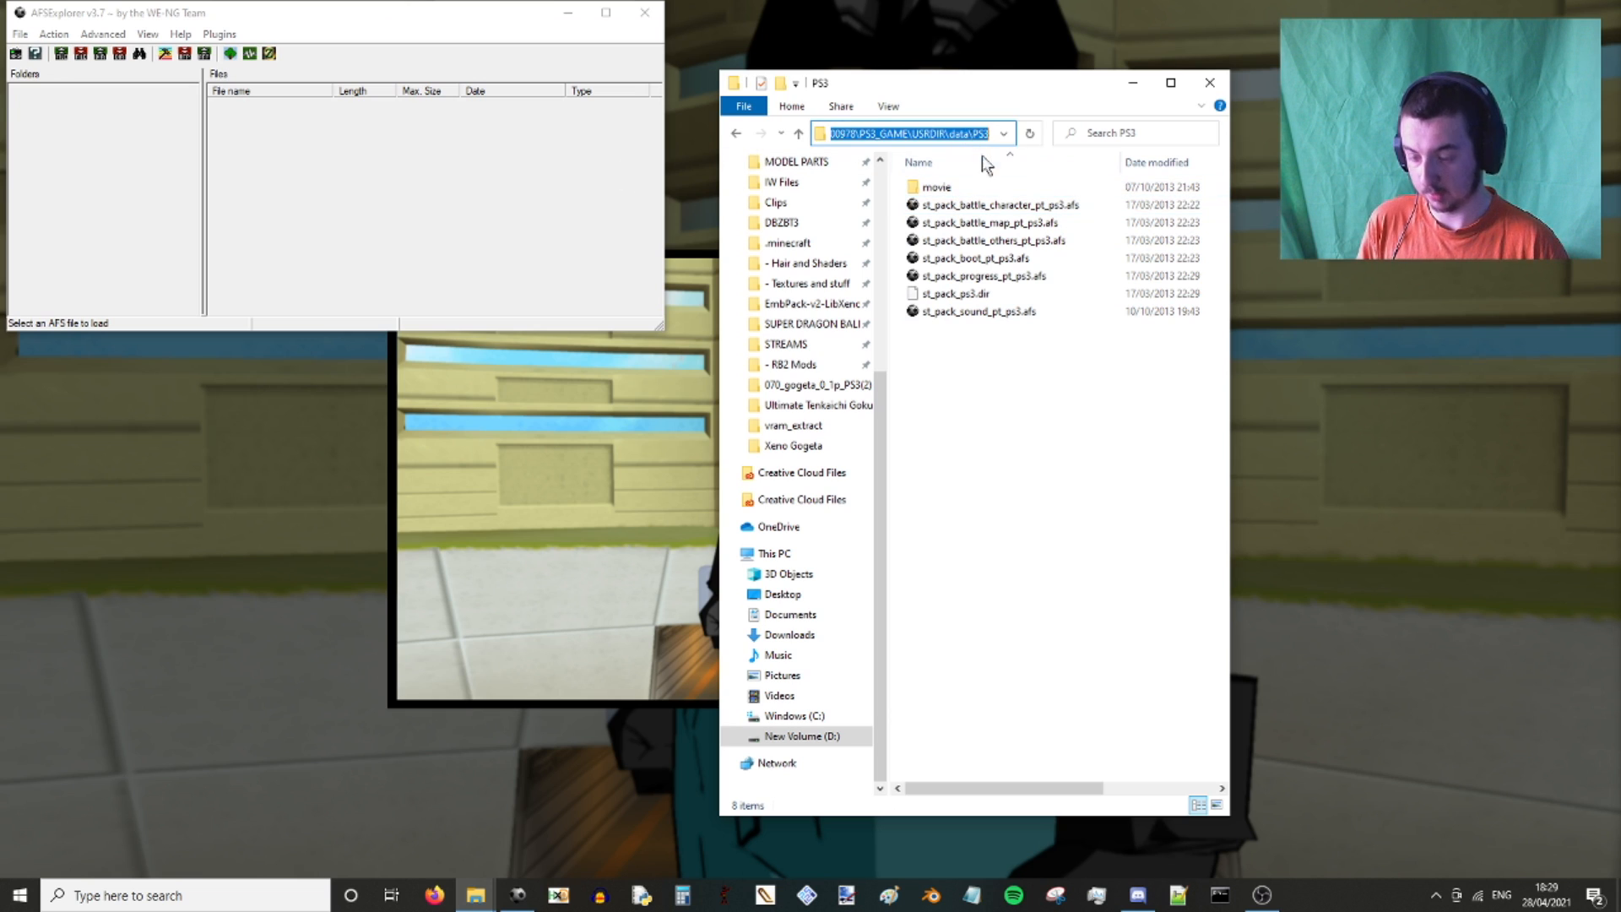
# Switch to Discord and view the AFS Explorer download post in the modding-essentials channel.
pyautogui.click(20, 35)
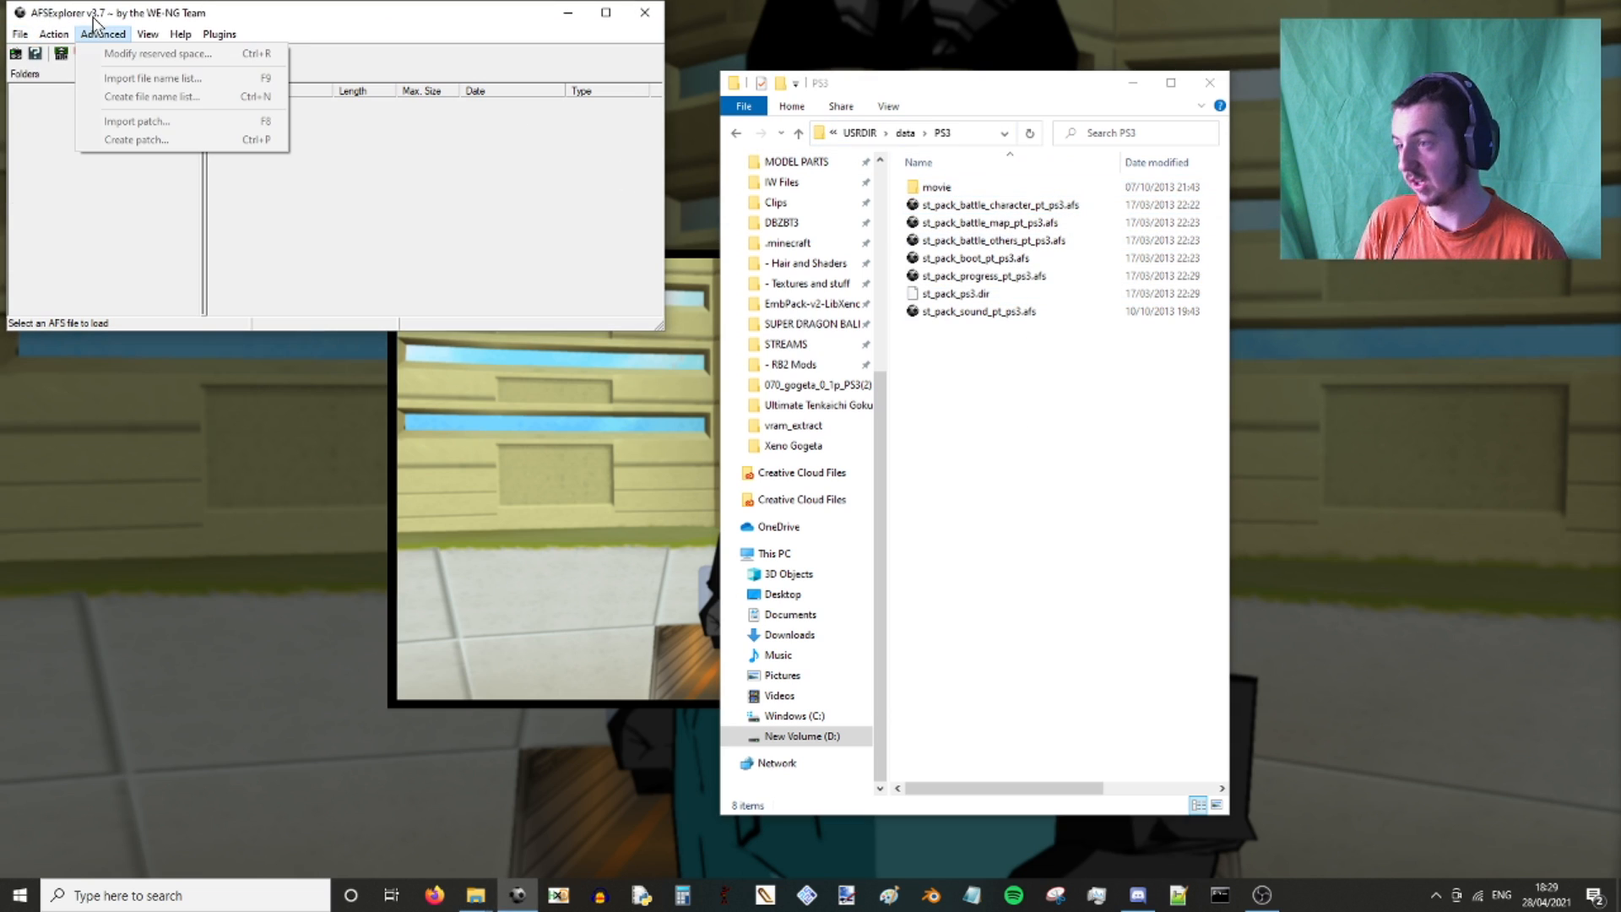
pyautogui.click(1138, 895)
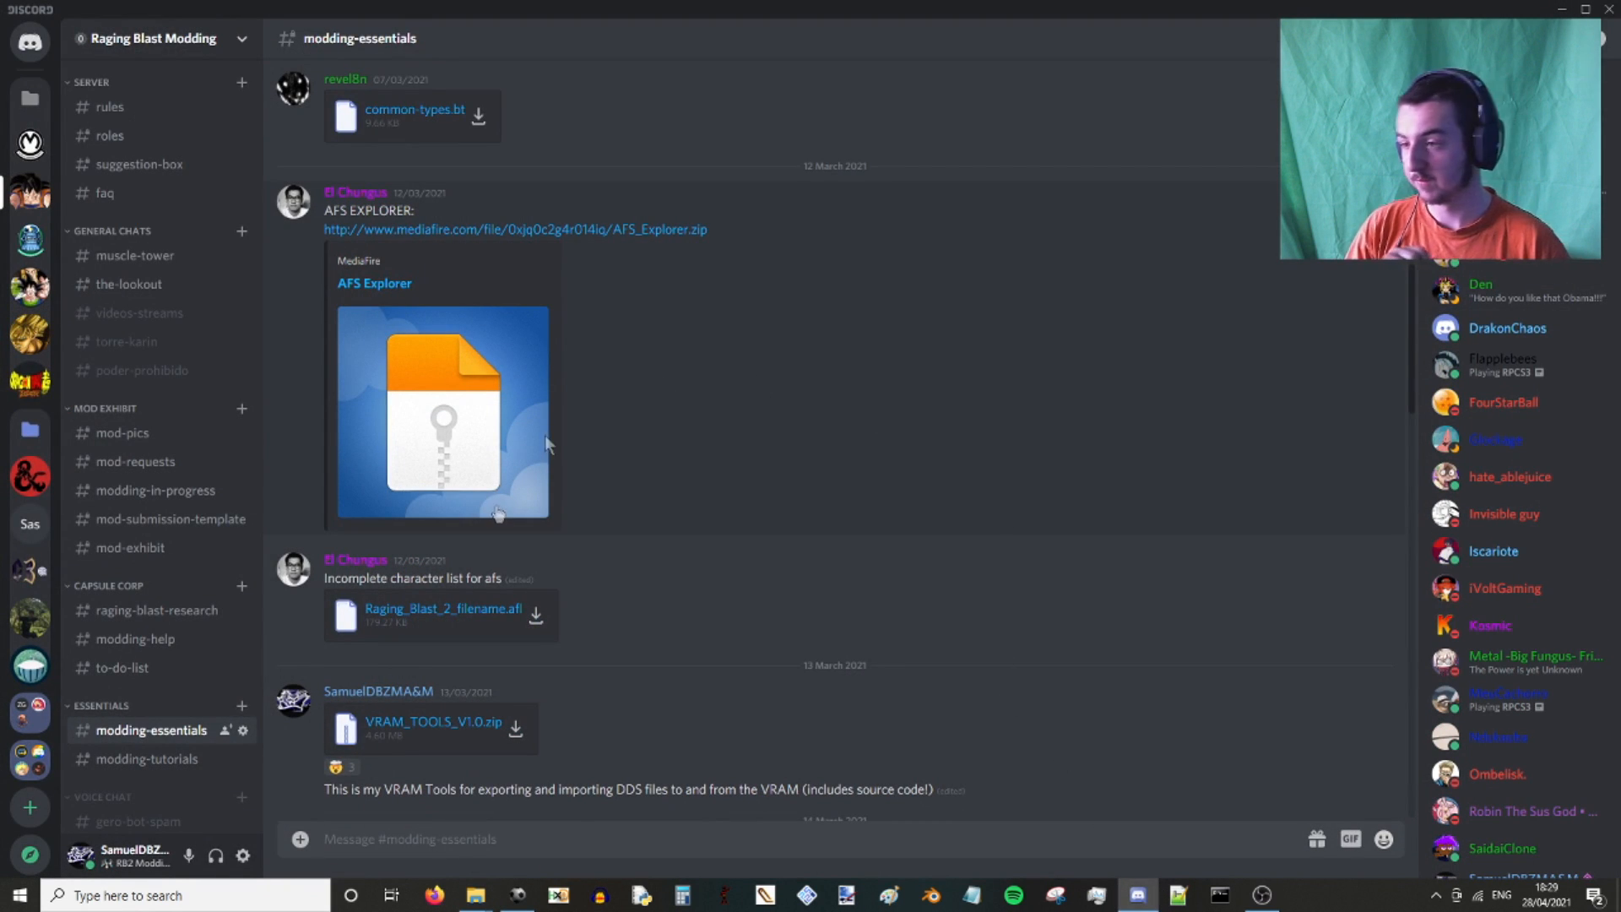
pyautogui.click(1561, 9)
# In AFSExplorer, import st_pack_battle_character_pt_ps3.afs from the copied folder path and decline the automatic update.
pyautogui.click(19, 34)
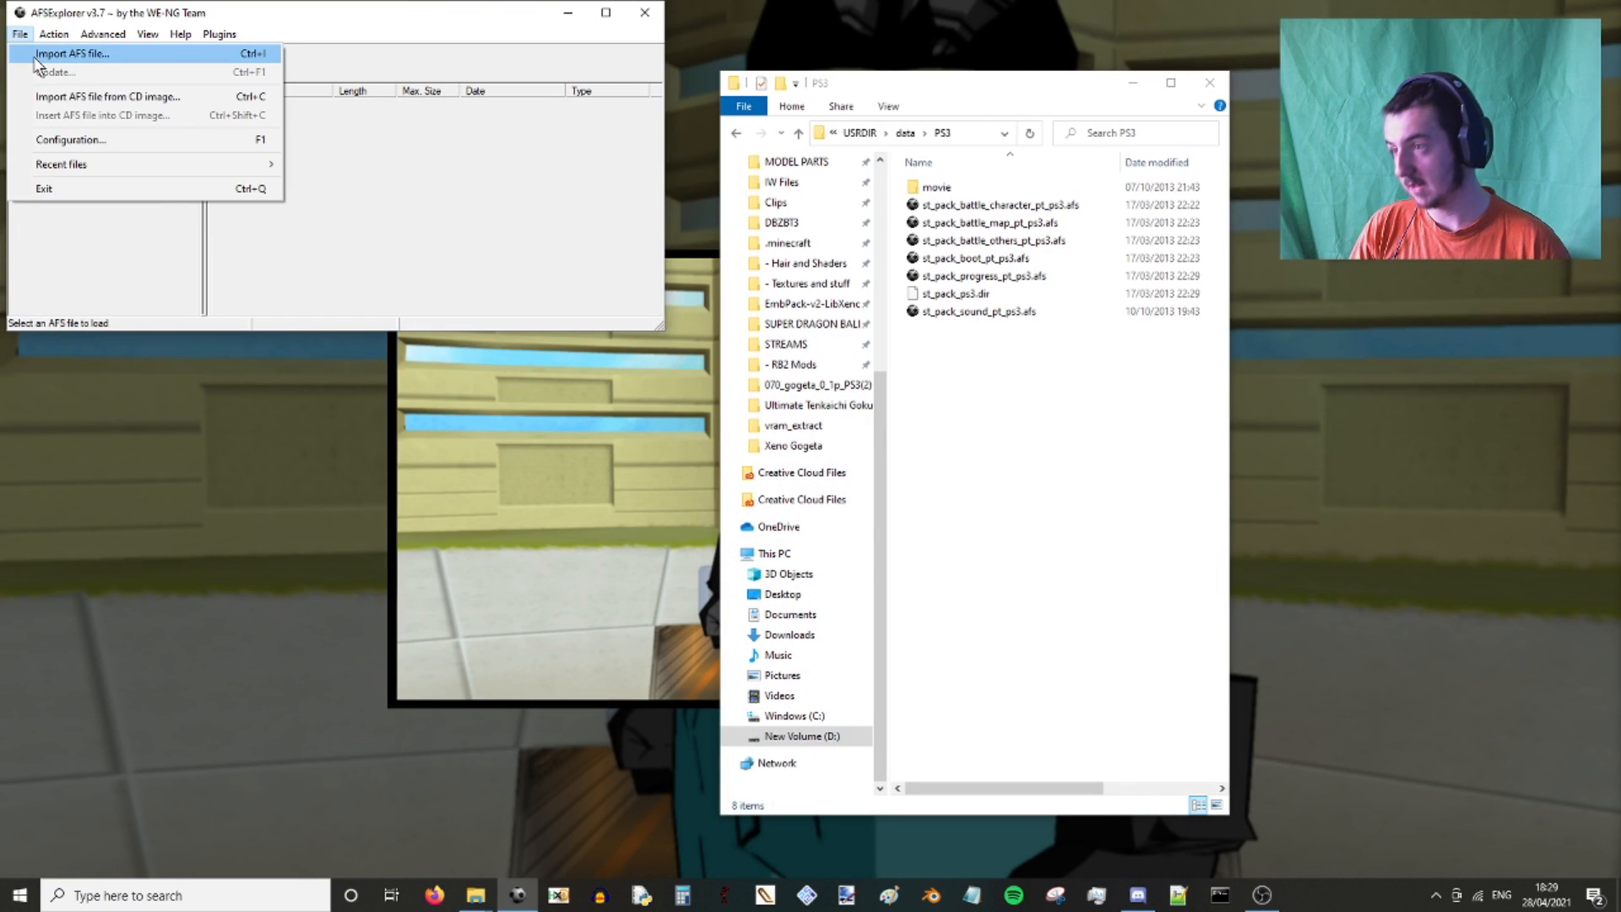
pyautogui.click(32, 54)
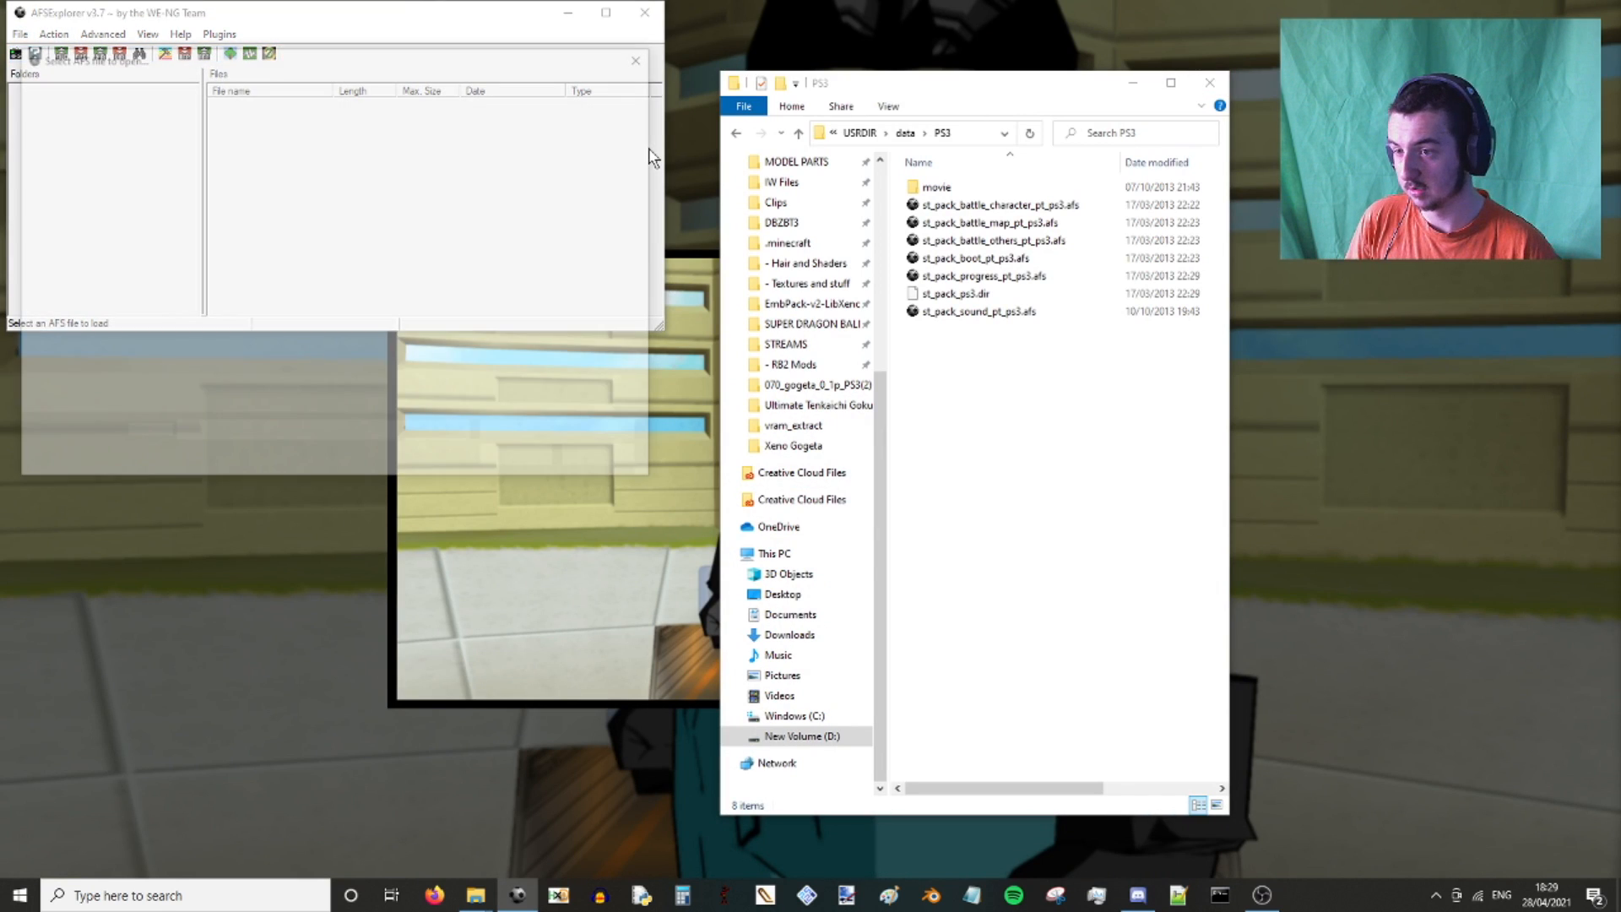
pyautogui.click(371, 86)
pyautogui.hotkey('ctrl', 'v')
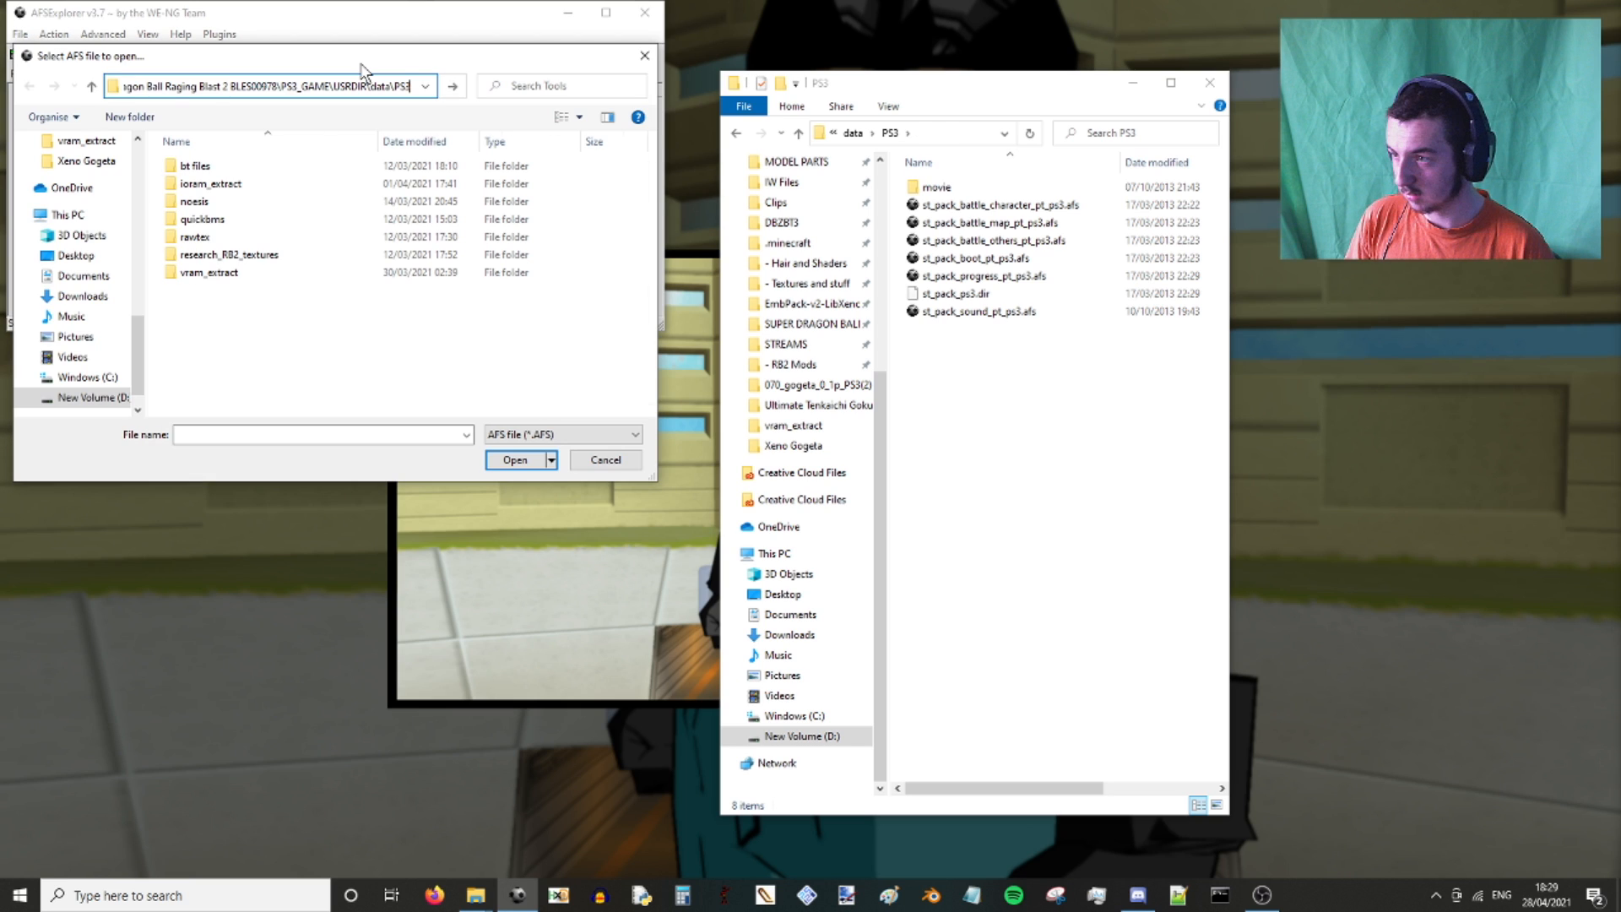
pyautogui.press('Return')
pyautogui.doubleClick(336, 183)
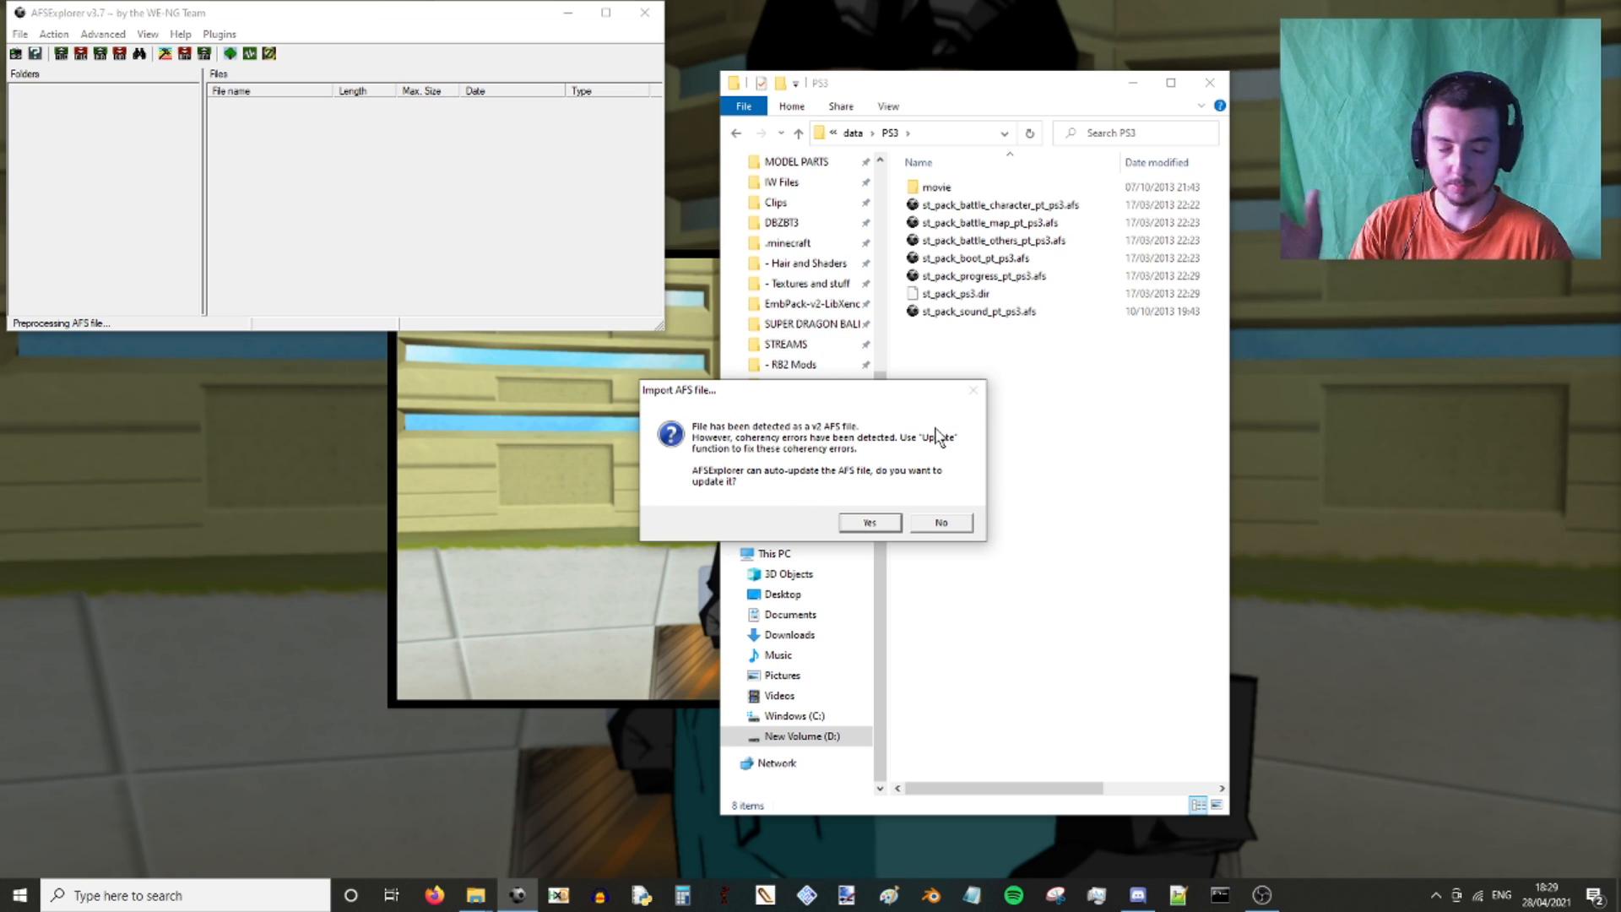
pyautogui.click(941, 524)
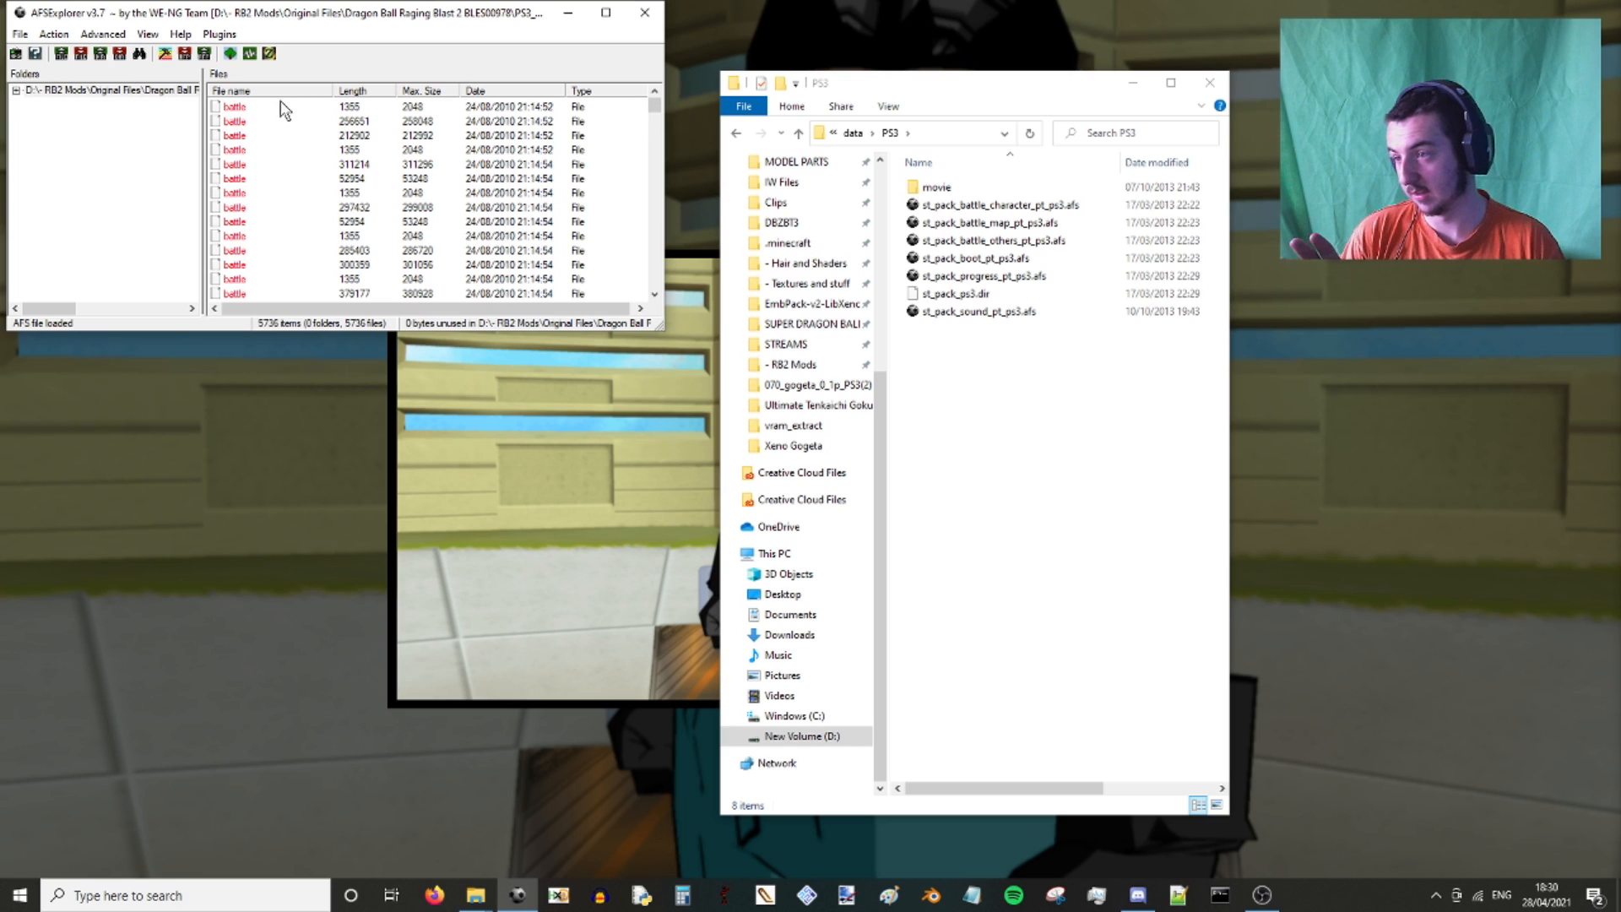
# Look through the file entries of the imported character archive from start to end.
pyautogui.moveTo(656, 107); pyautogui.dragTo(660, 304)
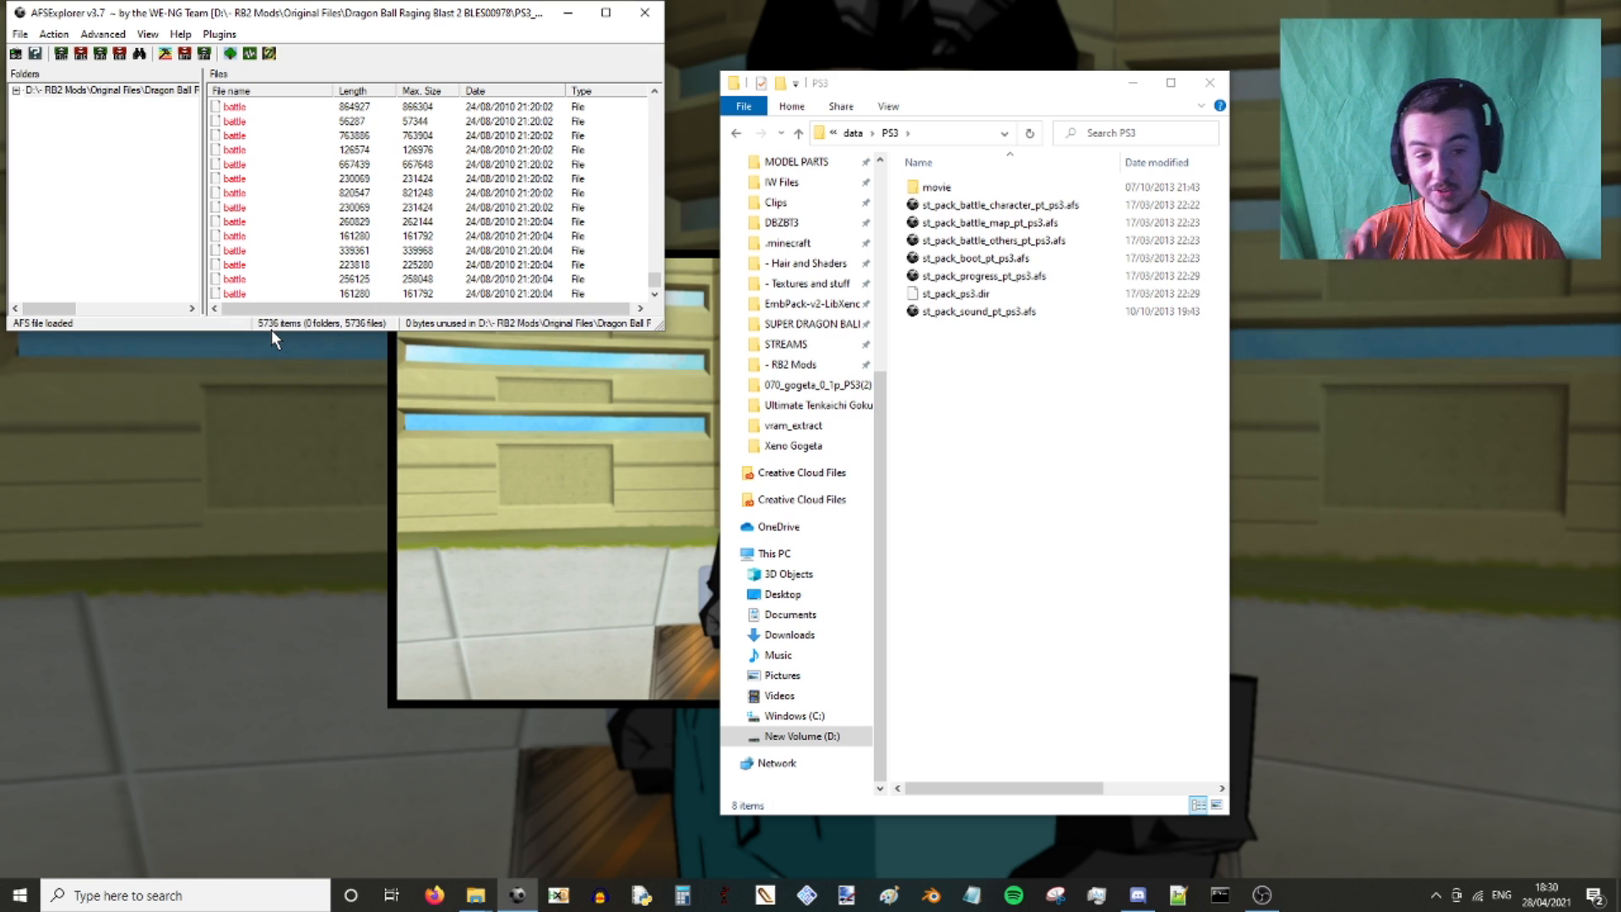
pyautogui.scroll(-5, 346, 245)
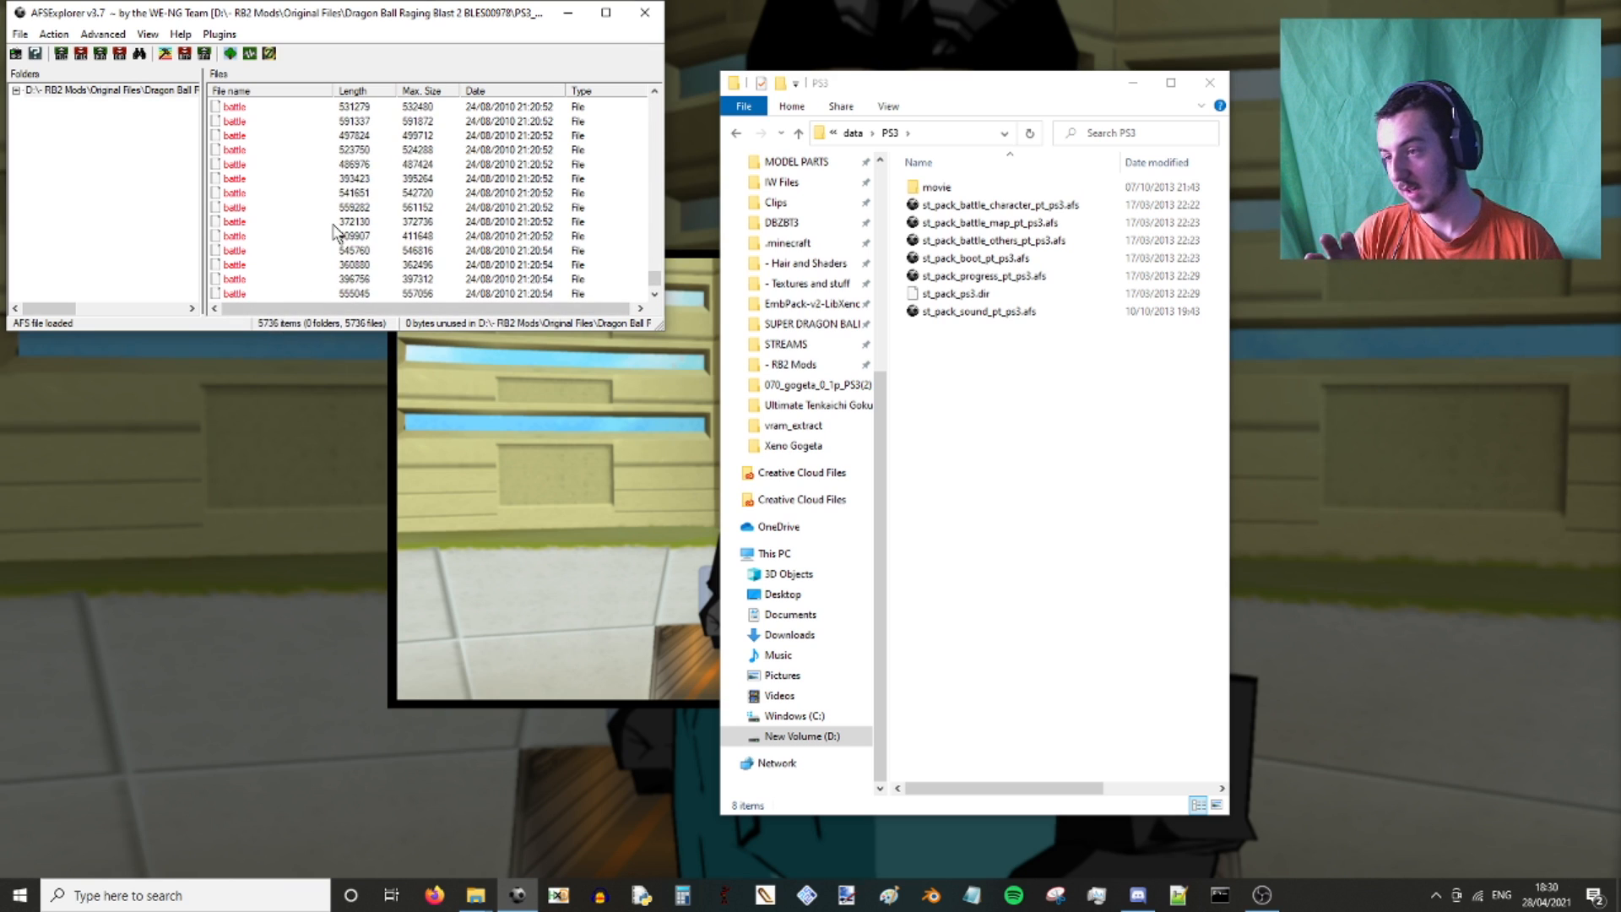
pyautogui.moveTo(656, 278); pyautogui.dragTo(646, 89)
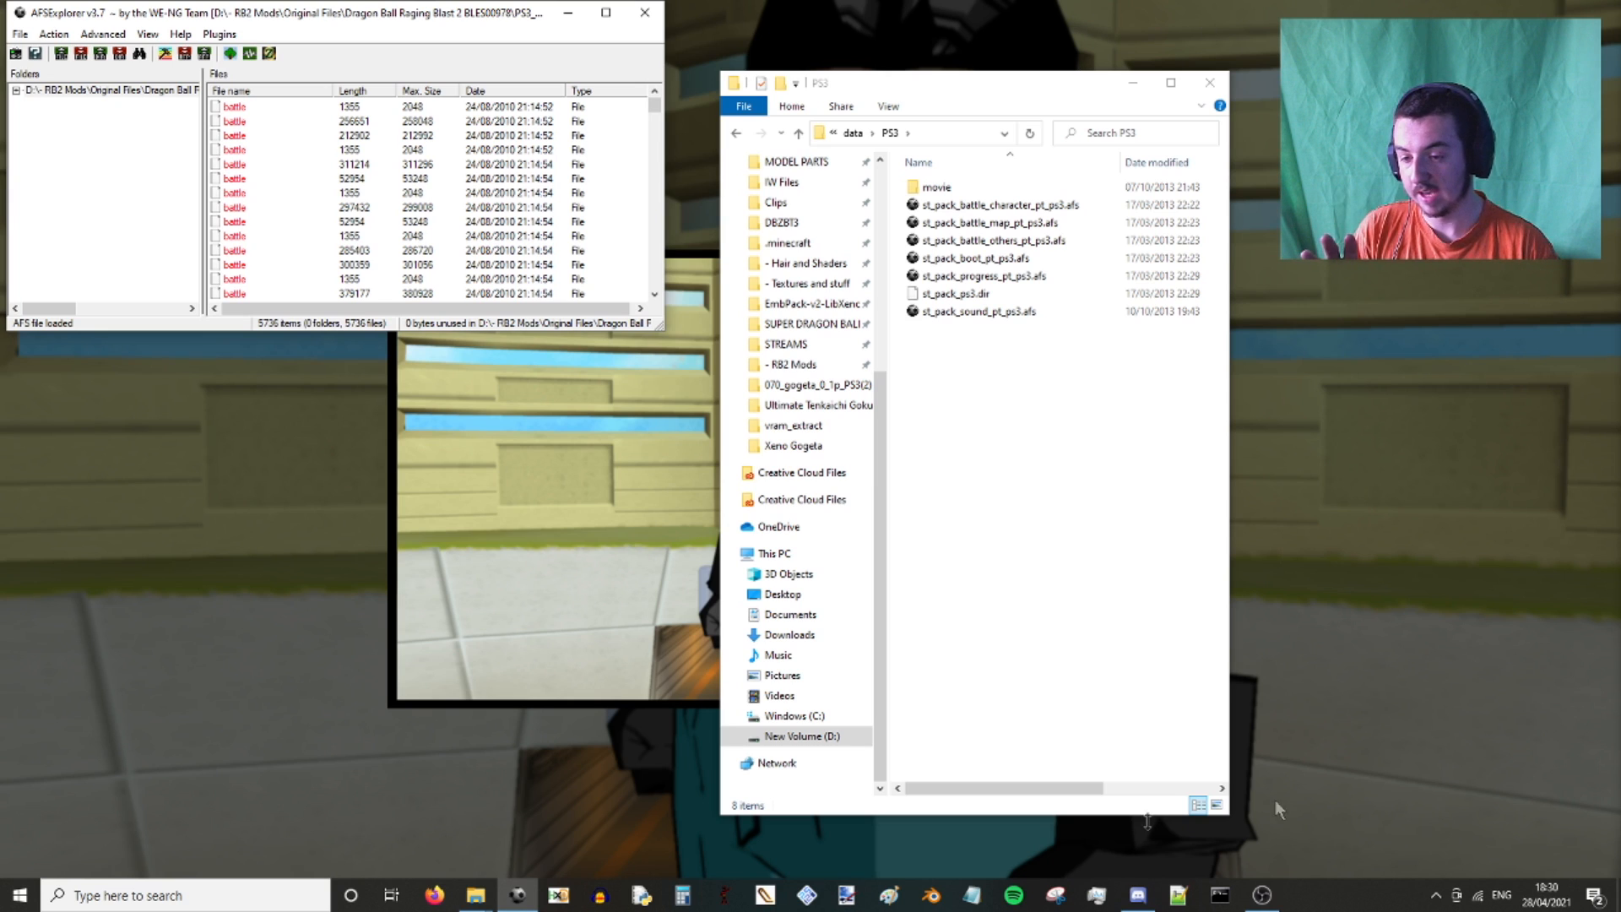
# Switch to Discord and view the post with the Raging_Blast_2_filename.afl character list.
pyautogui.click(1133, 900)
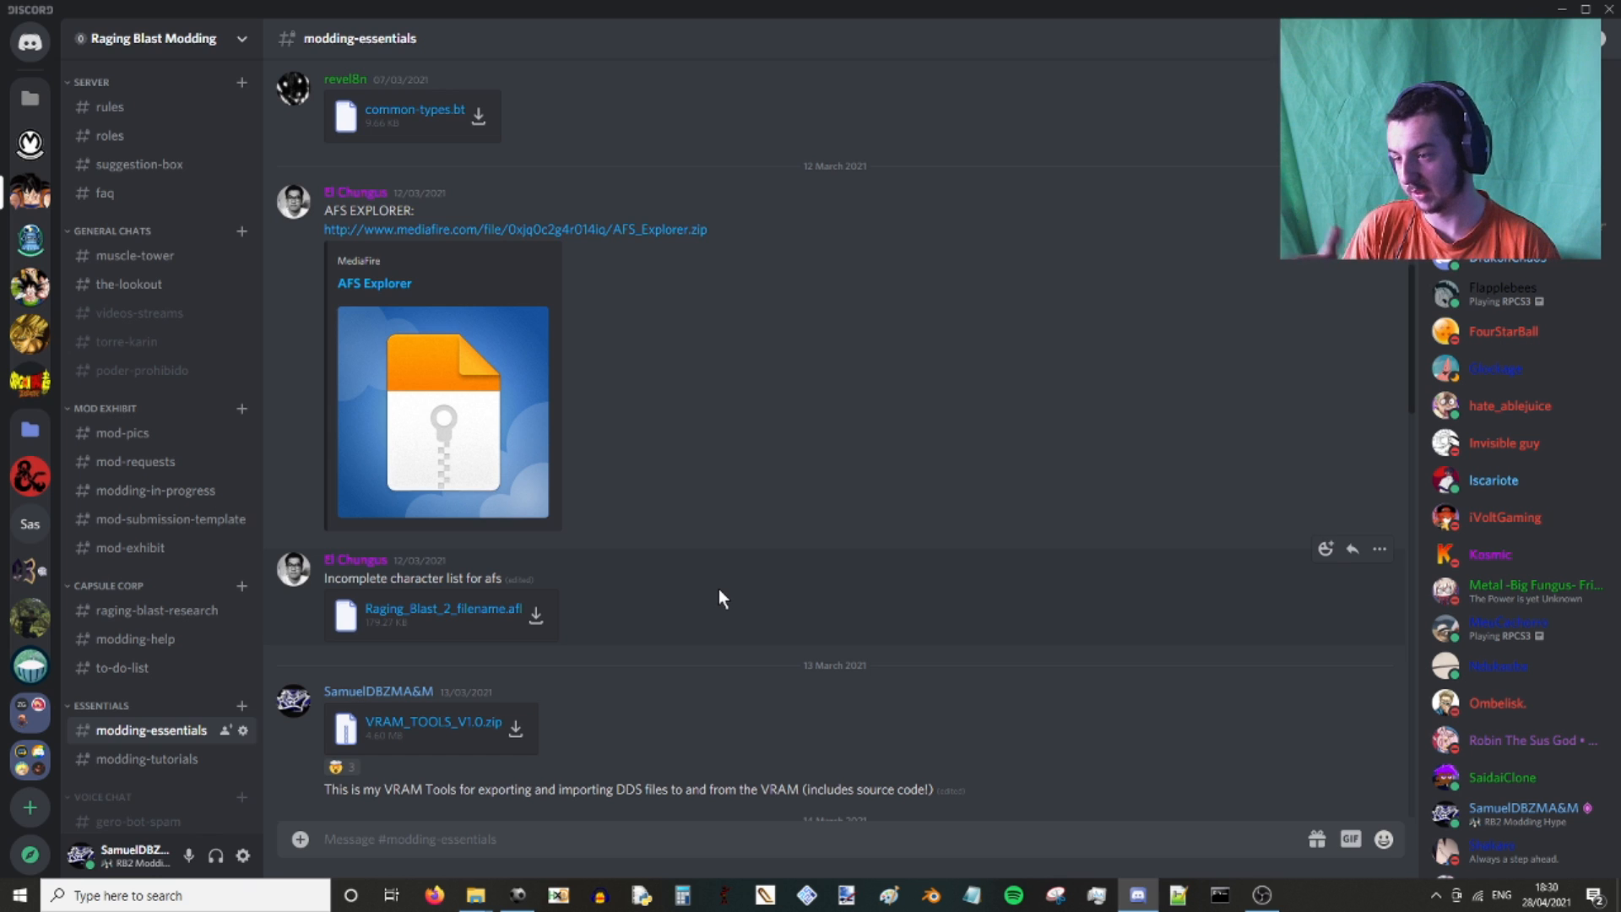
pyautogui.scroll(-6, 1172, 419)
pyautogui.scroll(5, 1150, 381)
pyautogui.click(1561, 9)
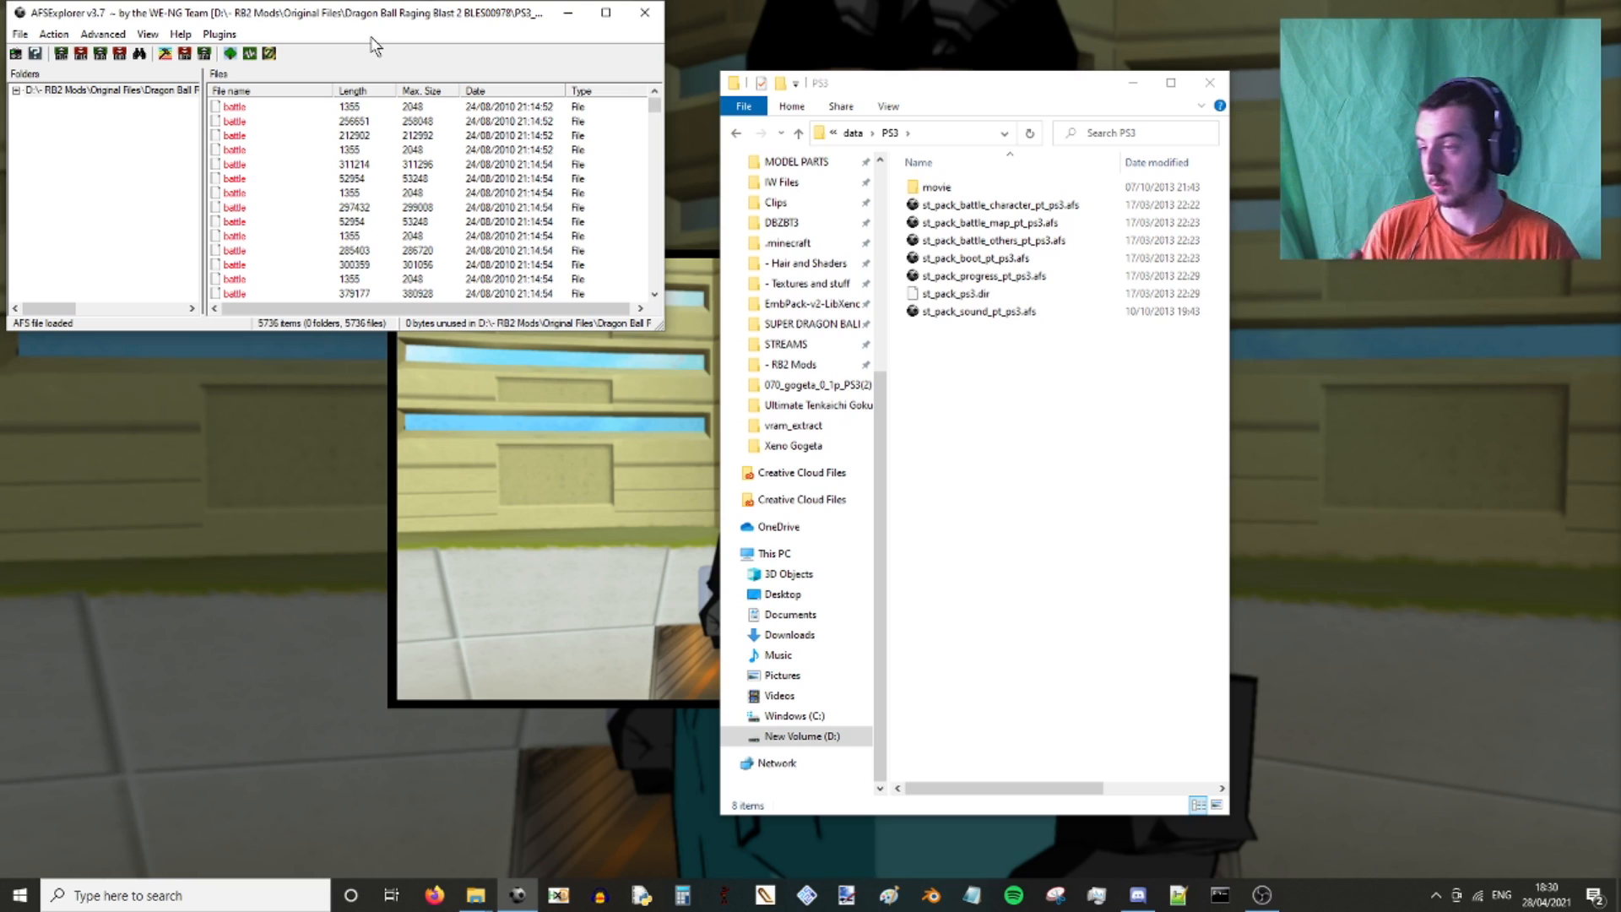
# In AFSExplorer, import the file name list Raging_Blast_2_filename.afl from the - RB2 Mods\Tools folder.
pyautogui.click(23, 36)
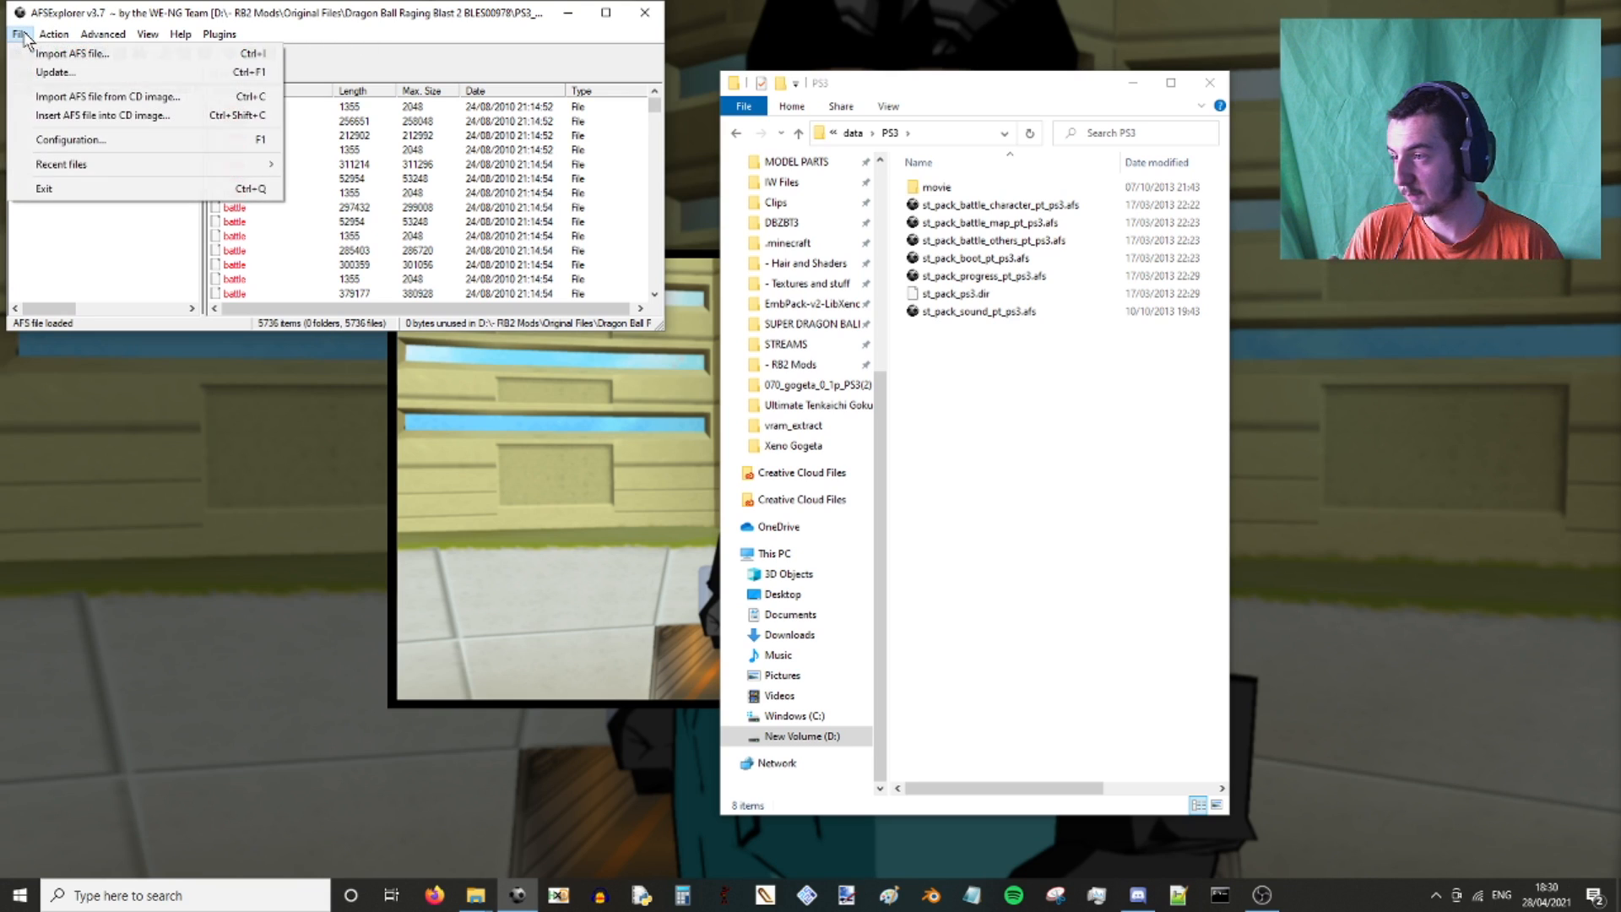
pyautogui.moveTo(94, 39)
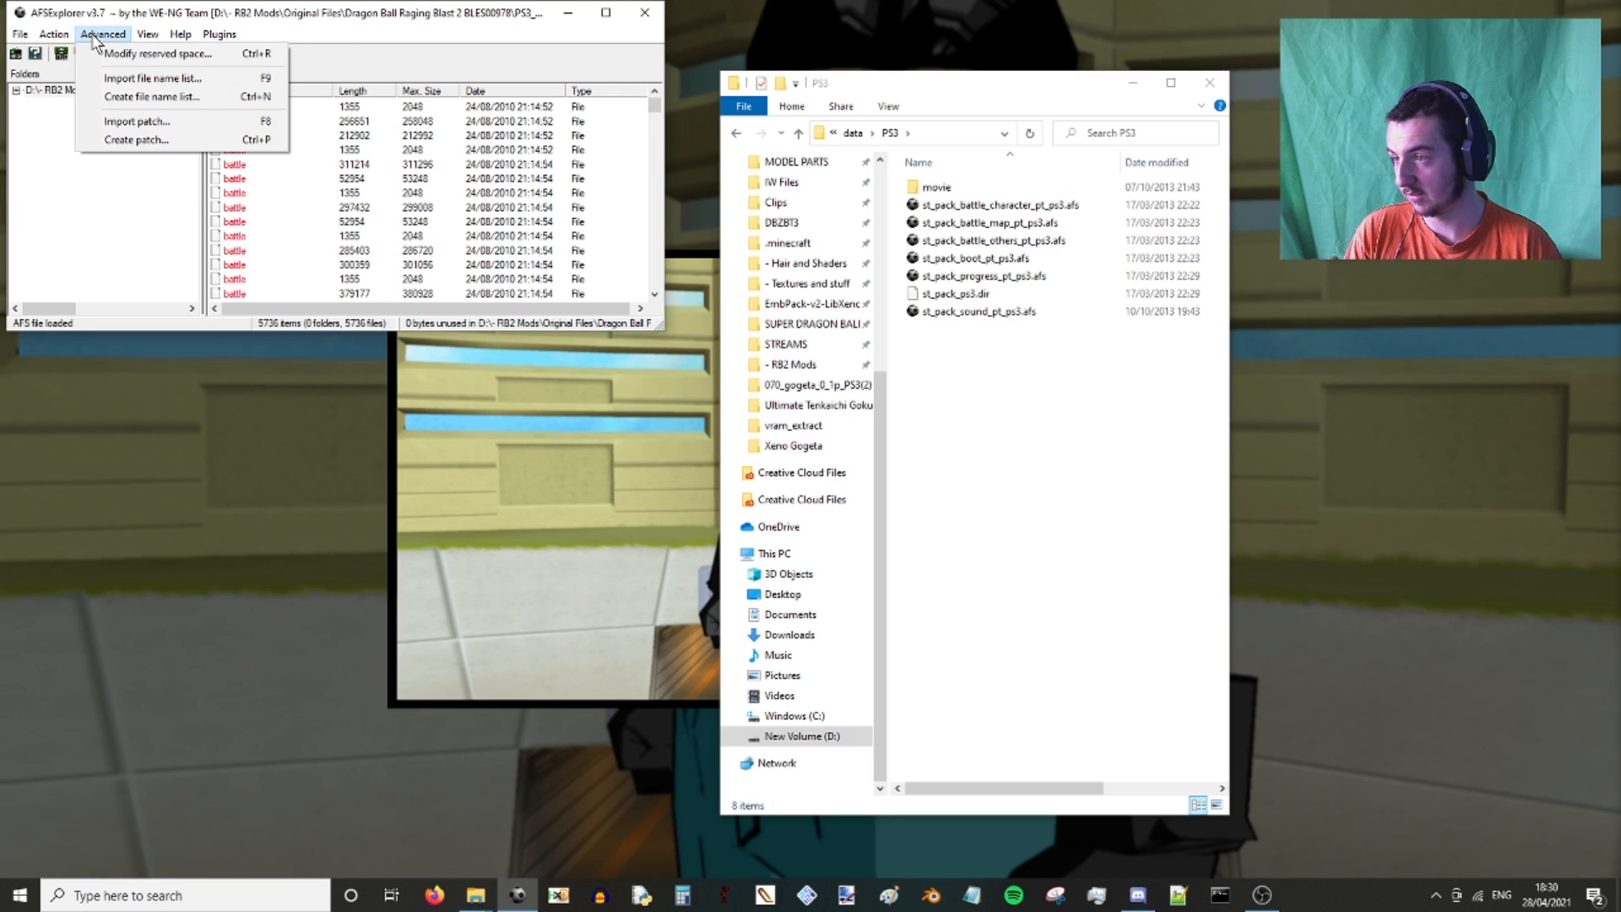
pyautogui.click(118, 83)
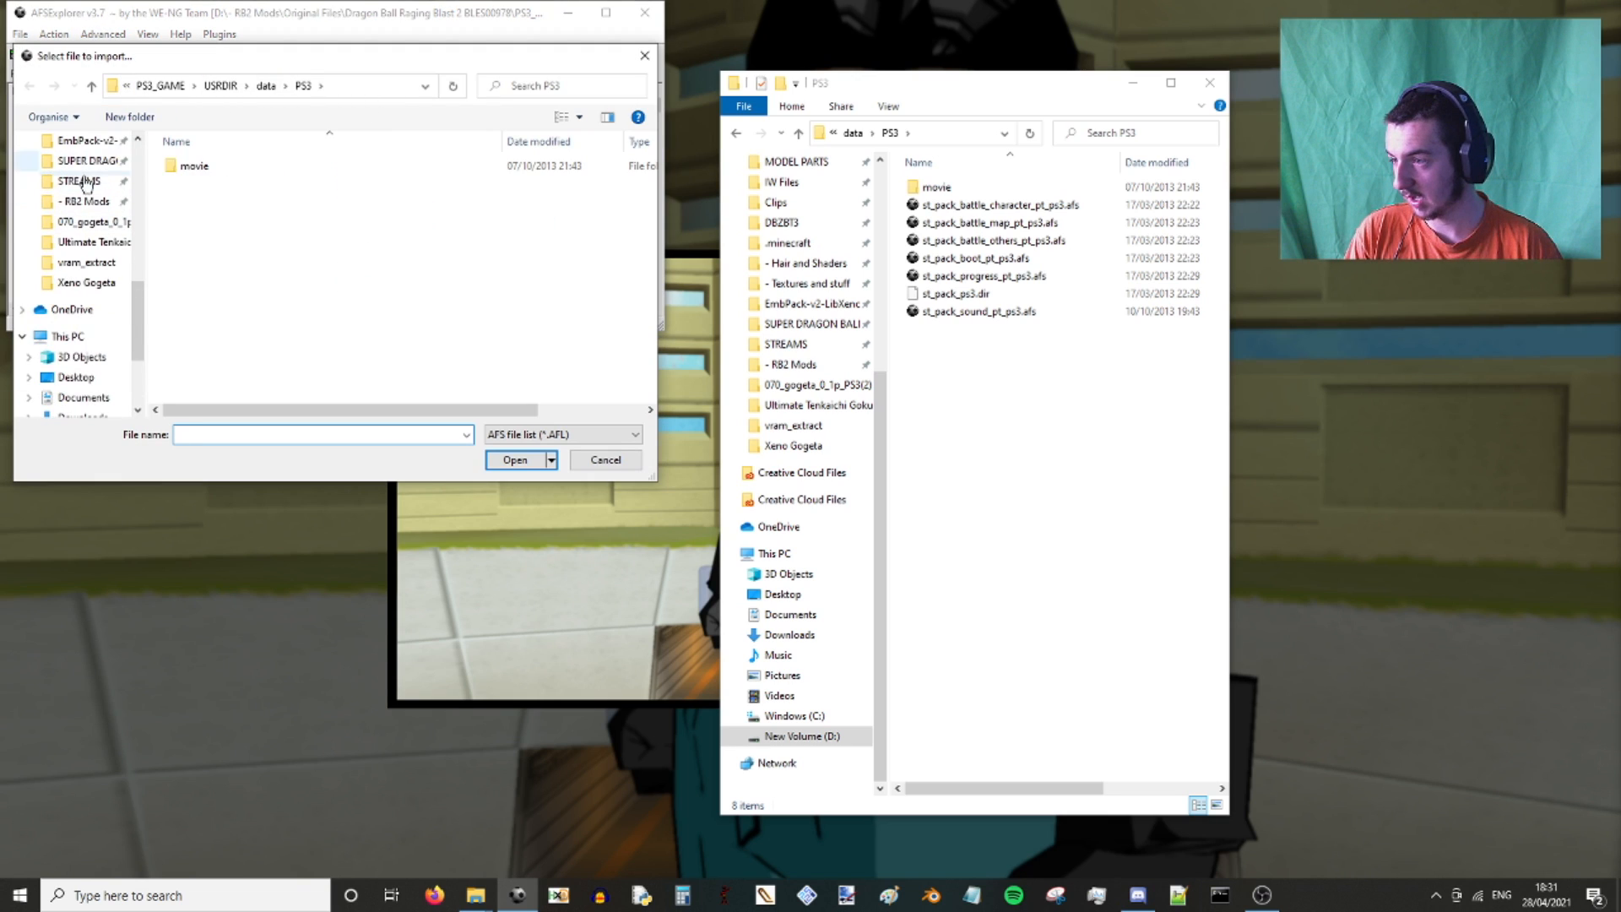
pyautogui.click(157, 85)
pyautogui.click(197, 86)
pyautogui.click(164, 85)
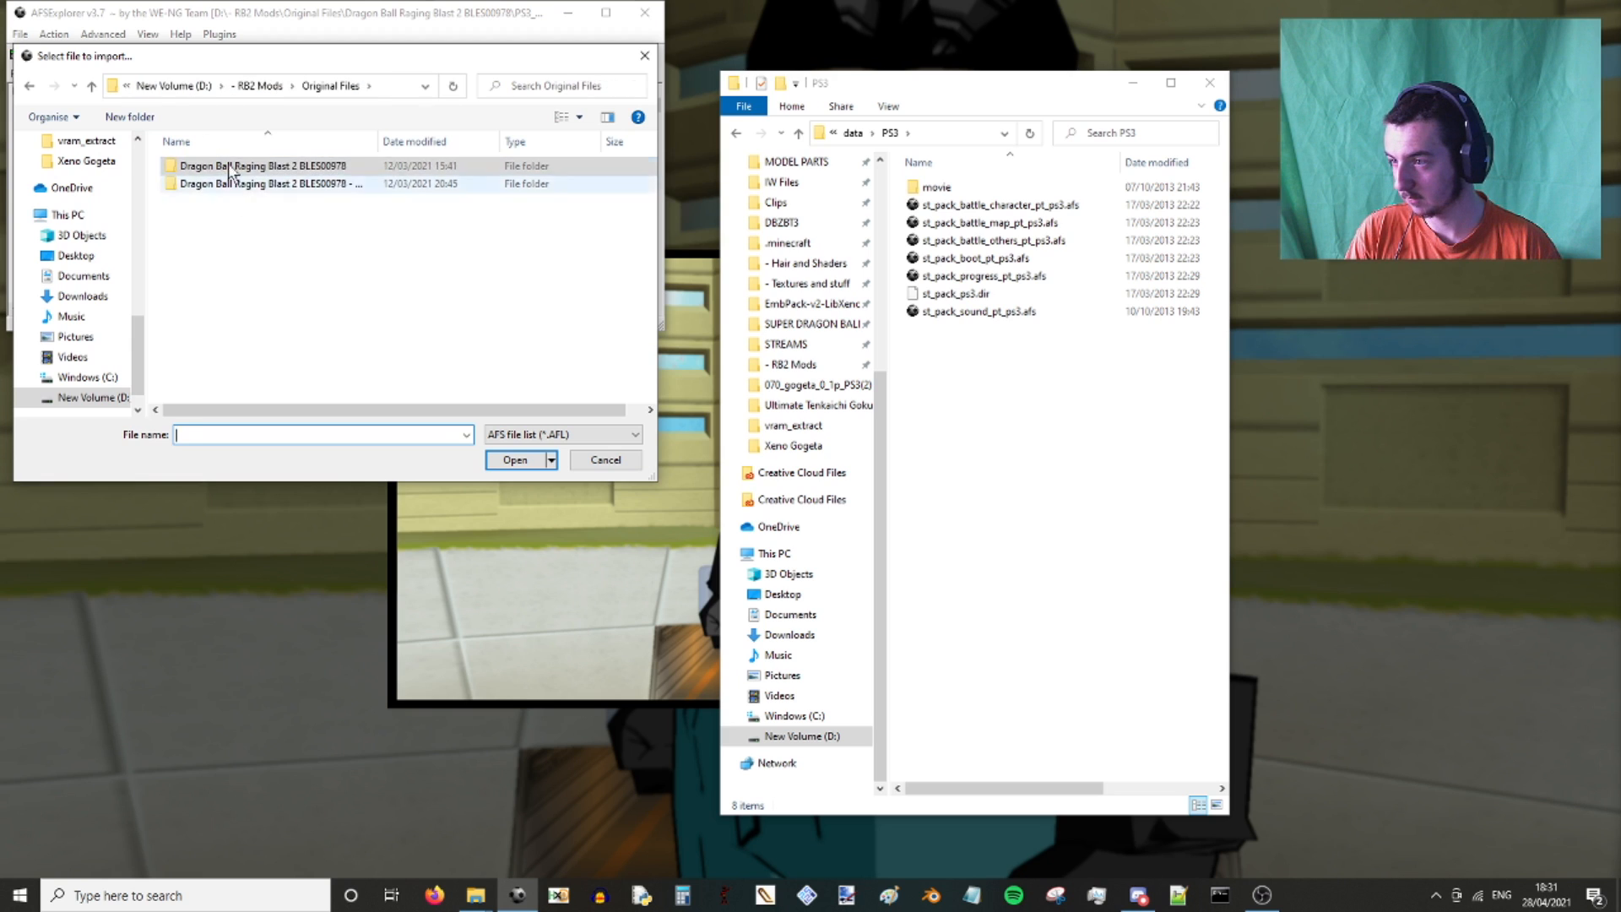
pyautogui.click(253, 85)
pyautogui.doubleClick(198, 254)
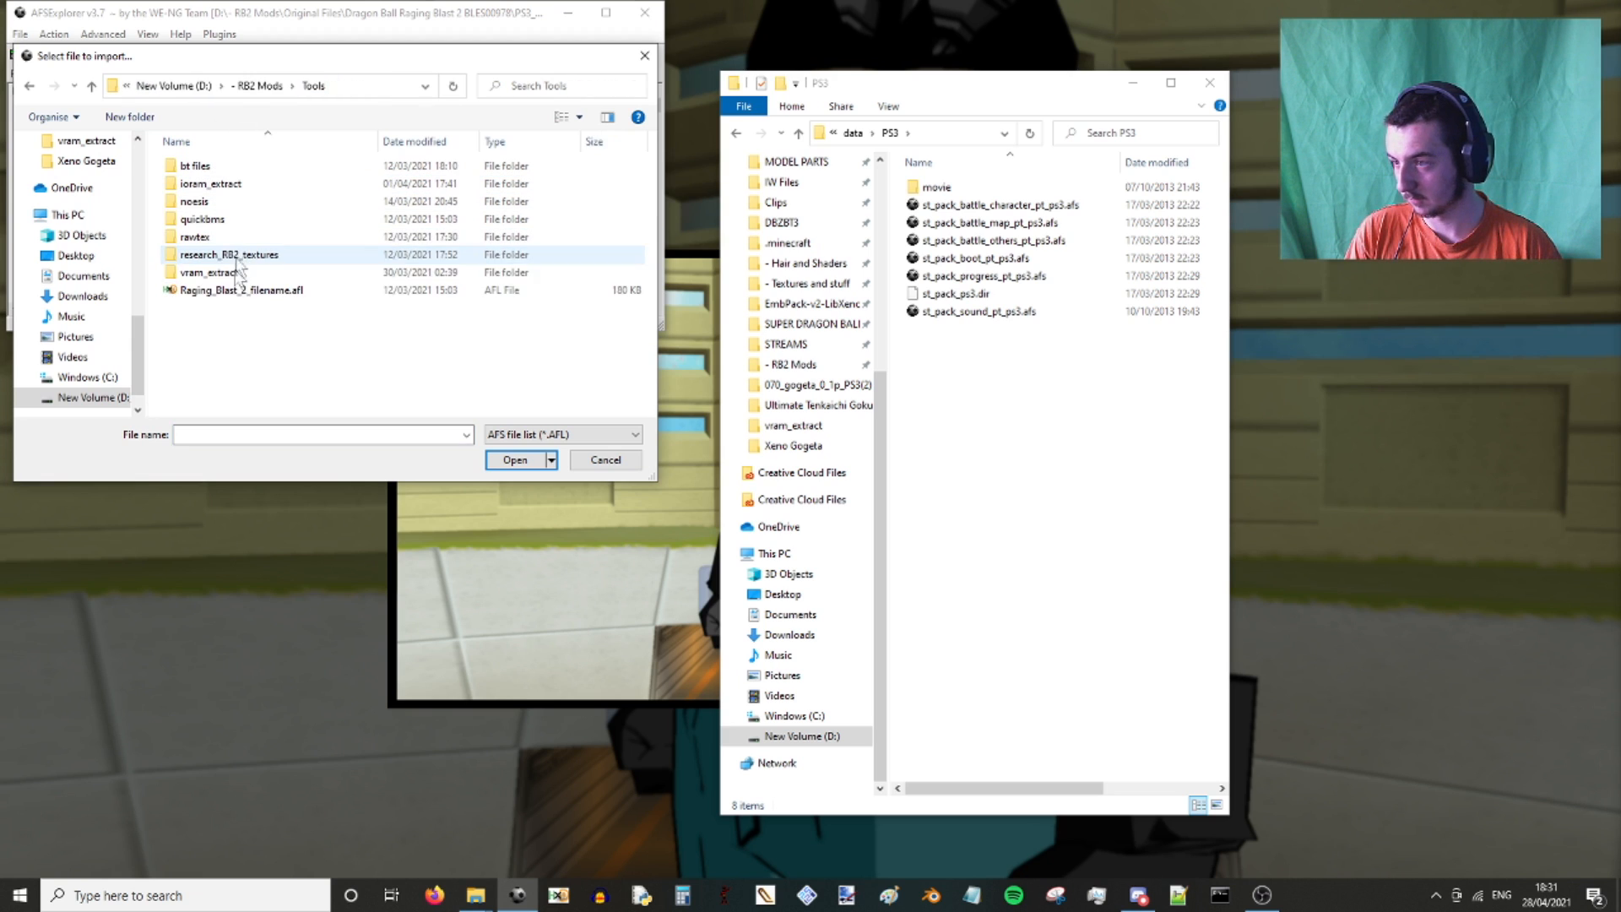
pyautogui.doubleClick(251, 291)
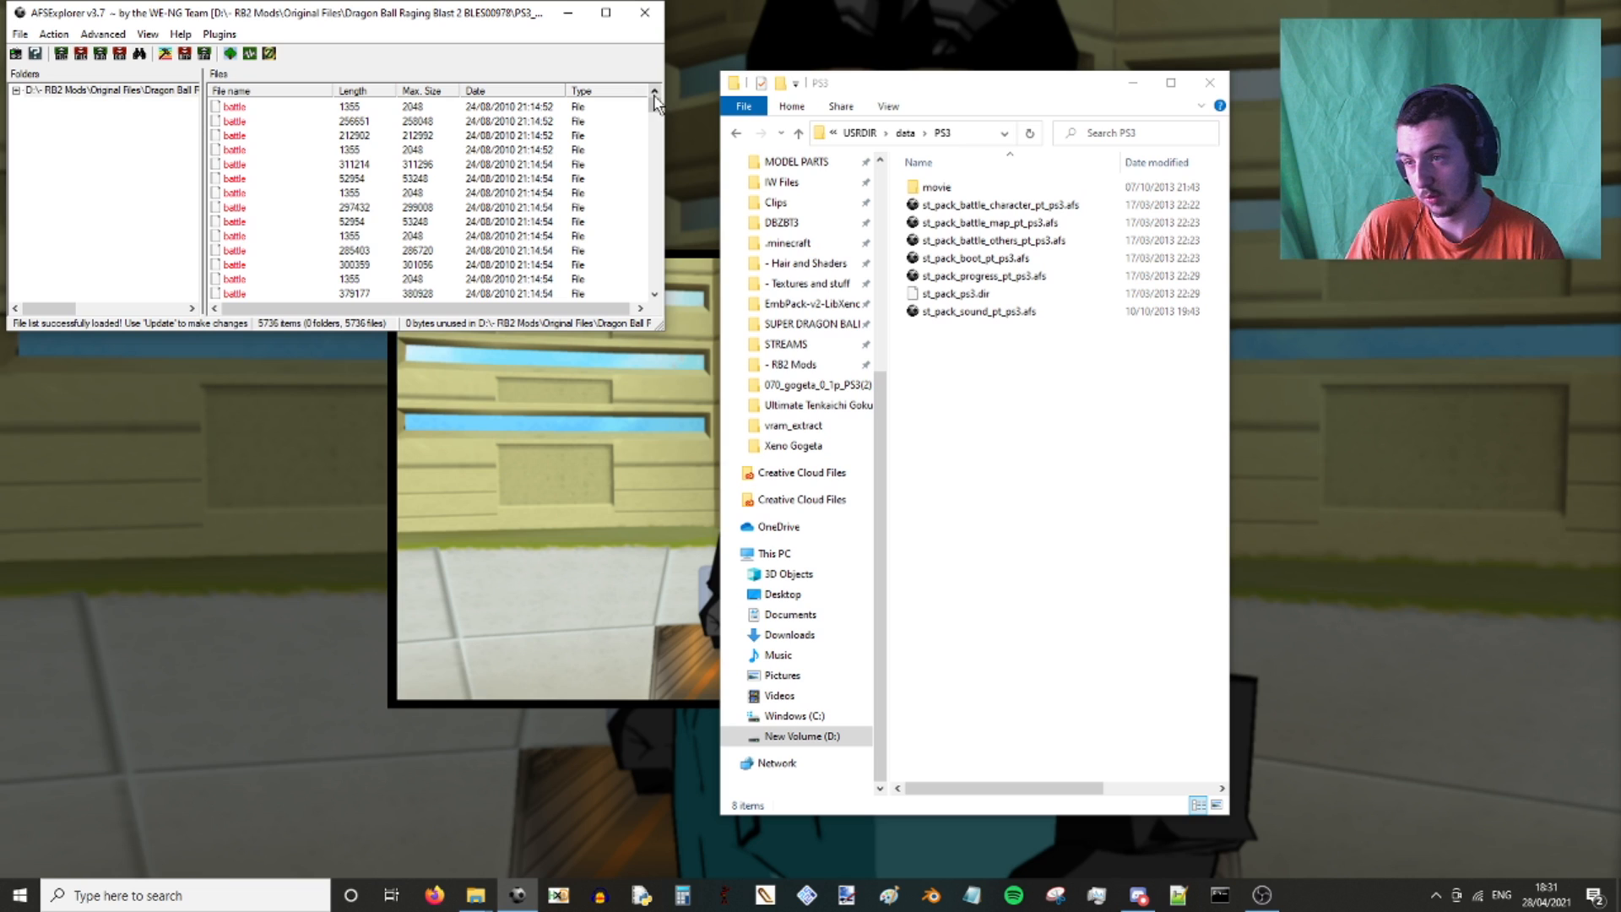
# Browse the archive's file list to examine the character file names, such as the Goku and Gohan entries.
pyautogui.moveTo(655, 109); pyautogui.dragTo(663, 246)
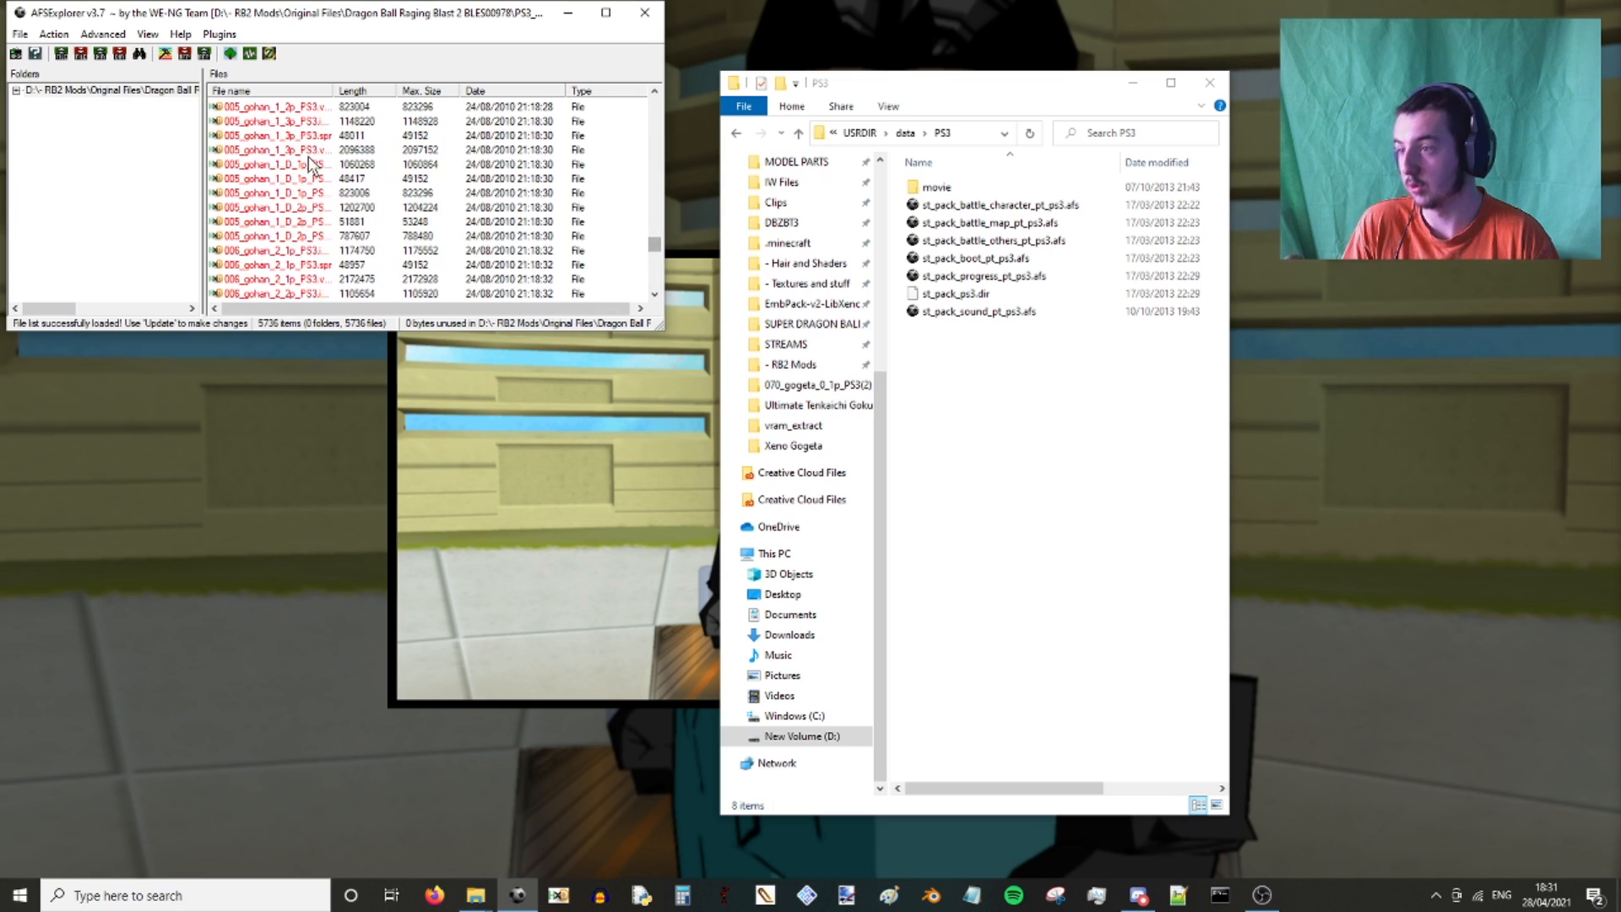
pyautogui.scroll(15, 309, 152)
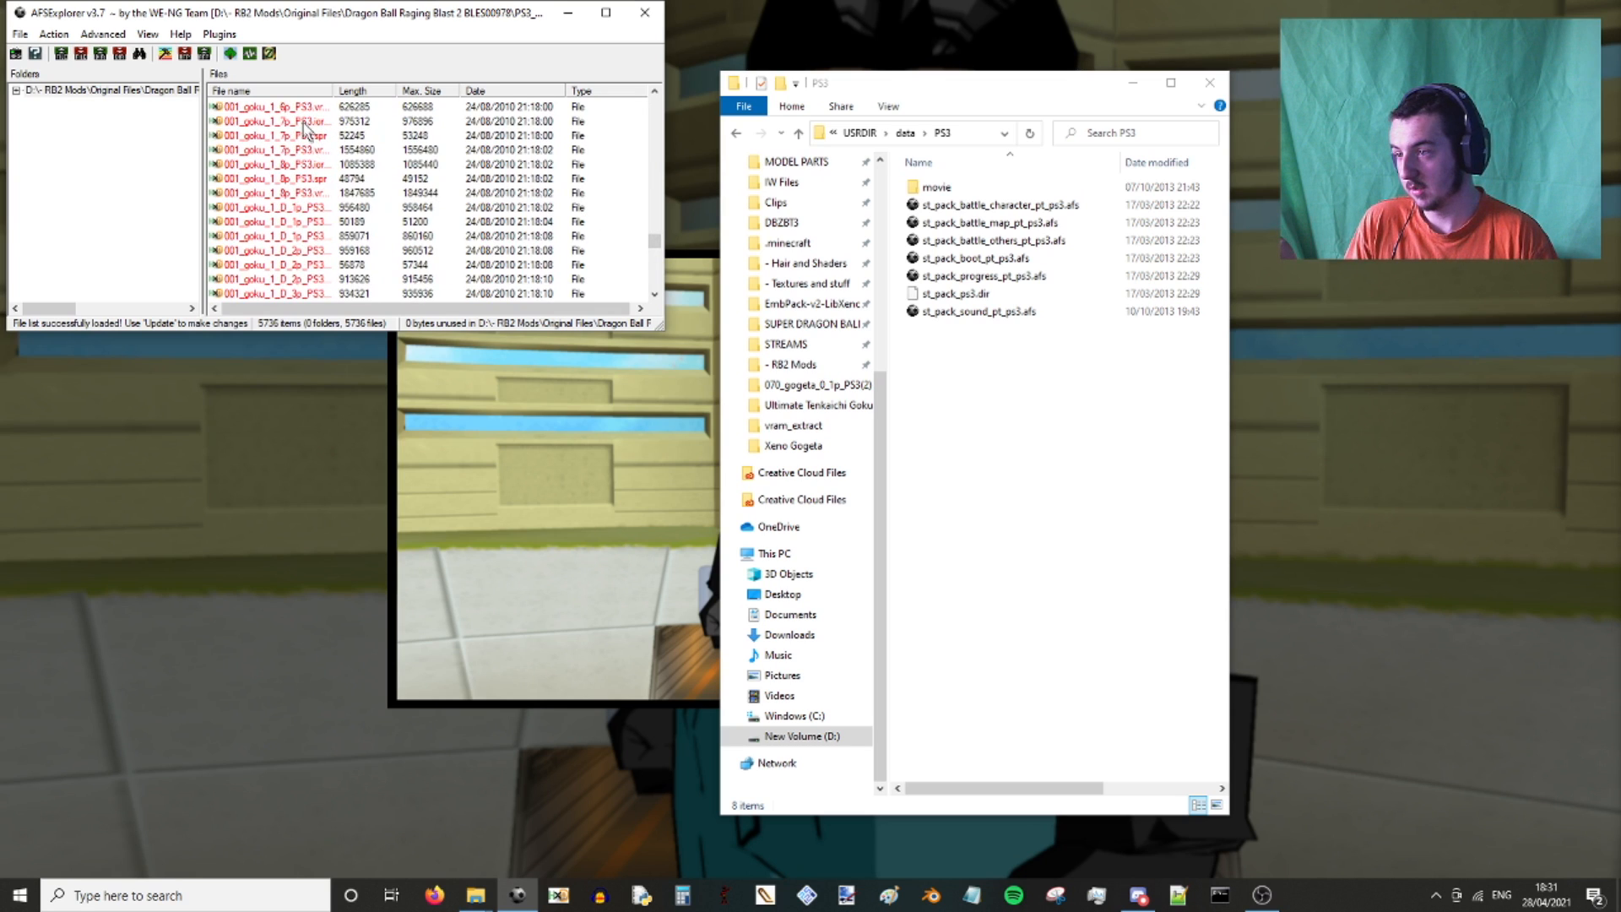
pyautogui.scroll(10, 303, 133)
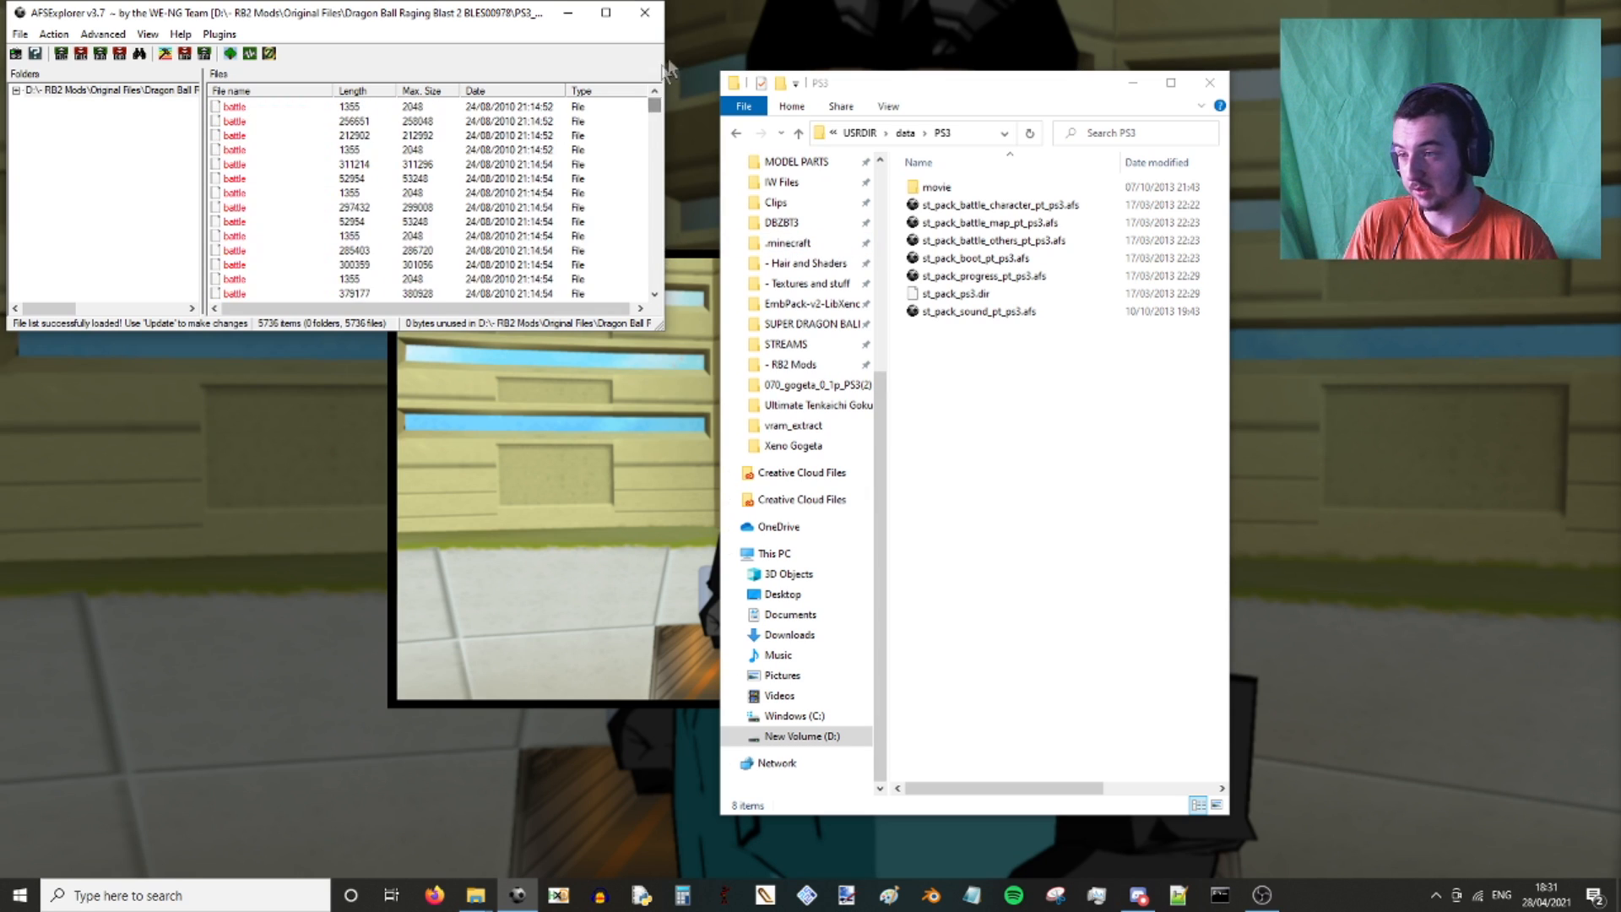
# Jump to 000_goku_0_1p_PS3.ioram in the file list, widen the file name column and enlarge the AFSExplorer window to show full names.
pyautogui.click(298, 122)
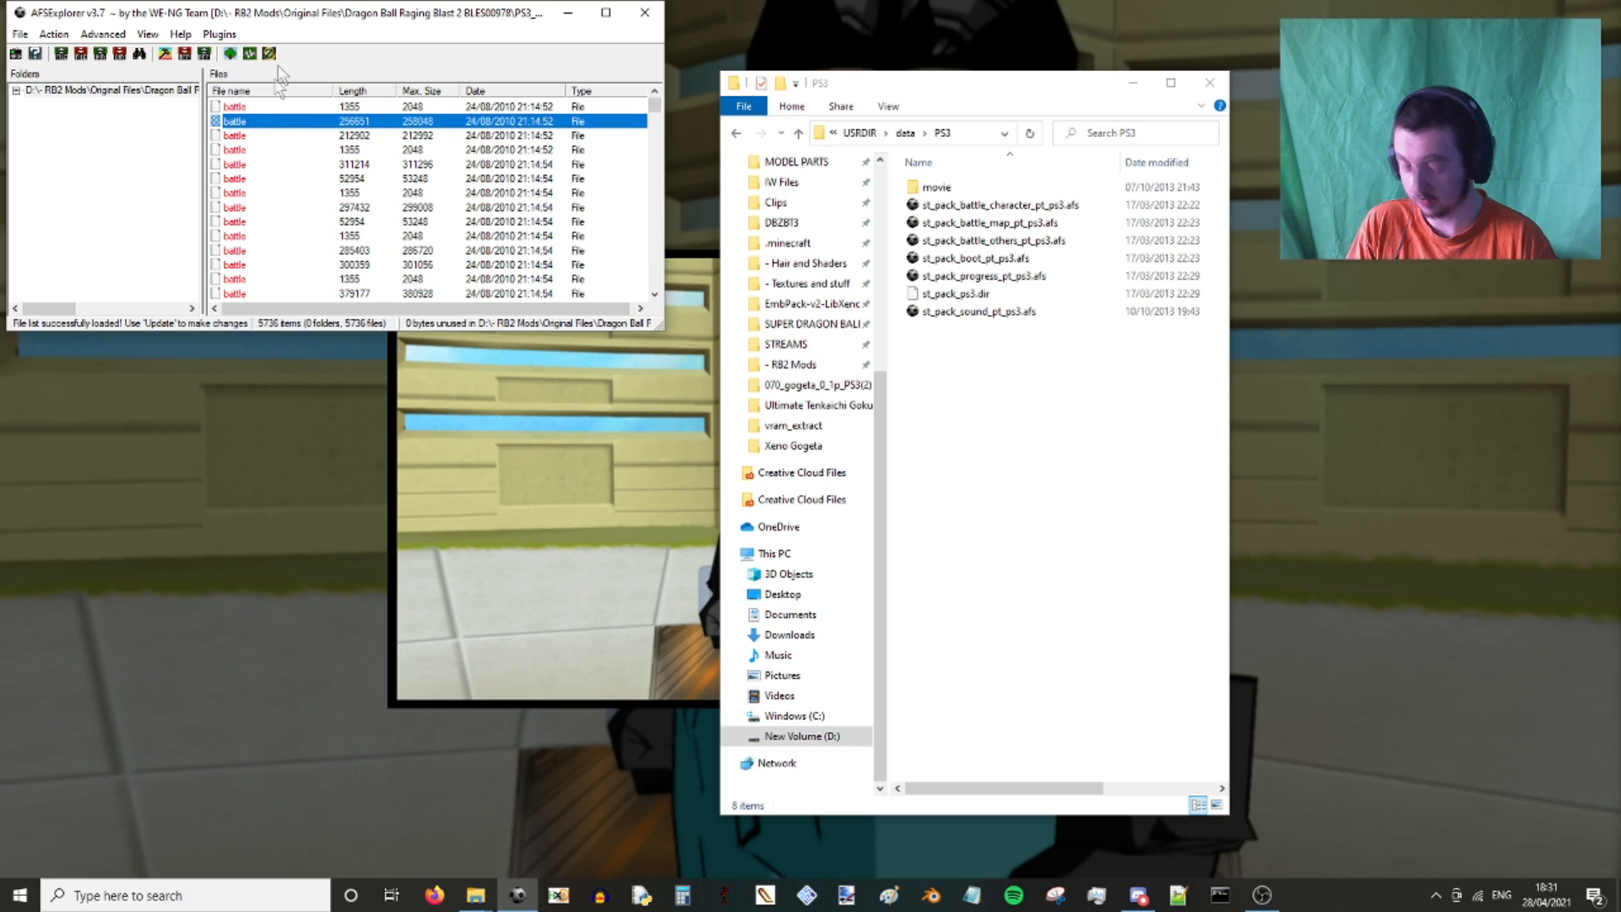
pyautogui.press('0')
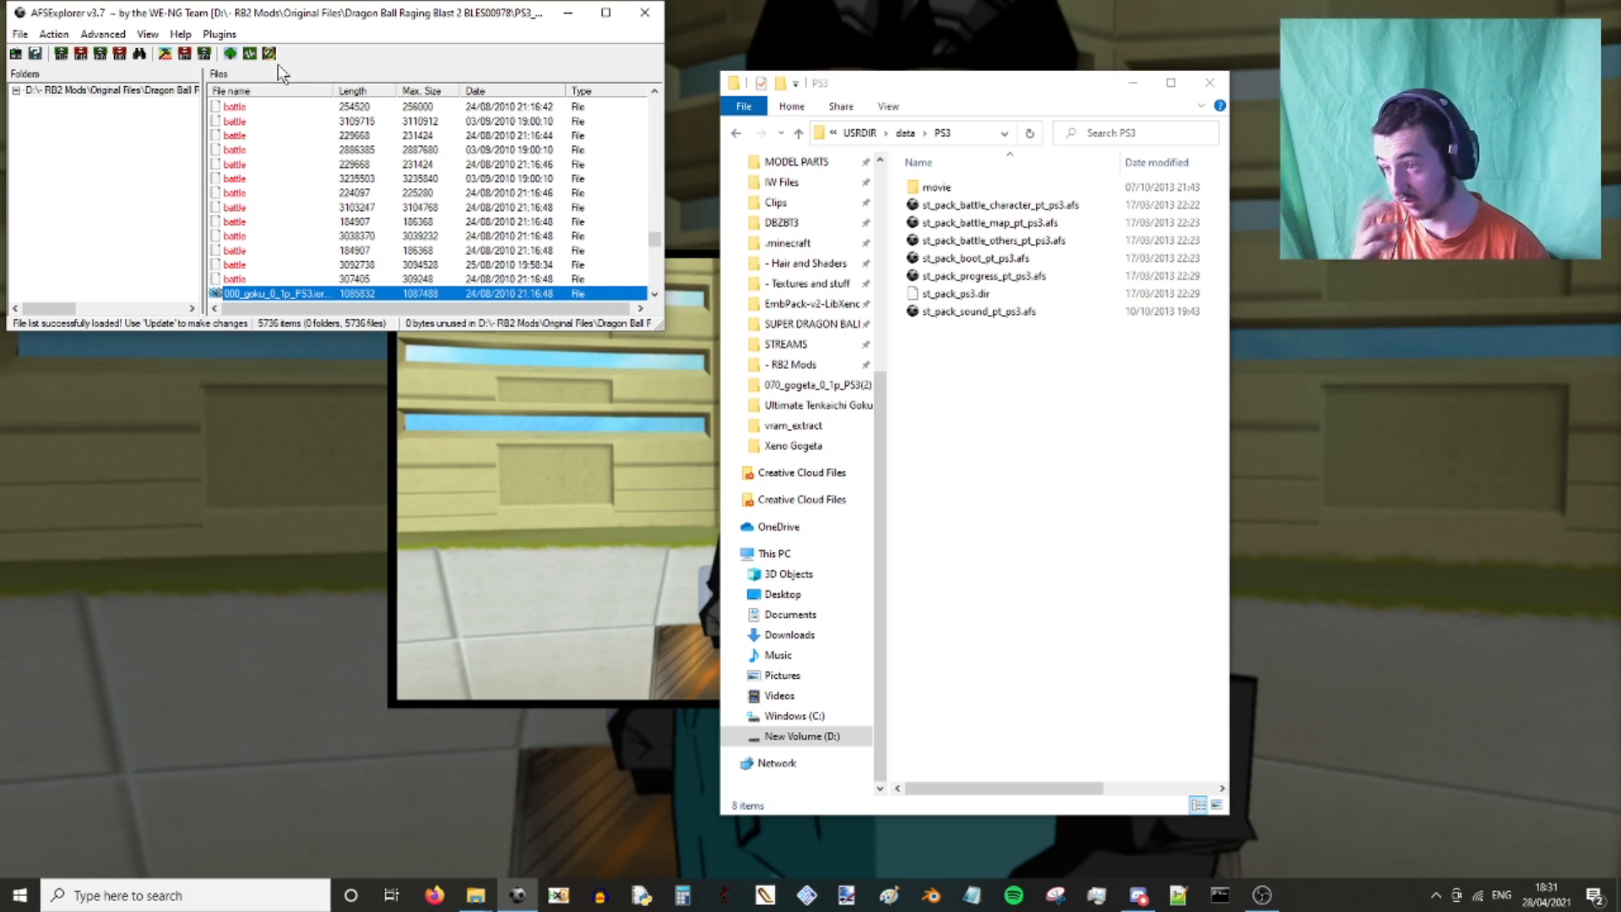
pyautogui.scroll(-3, 302, 258)
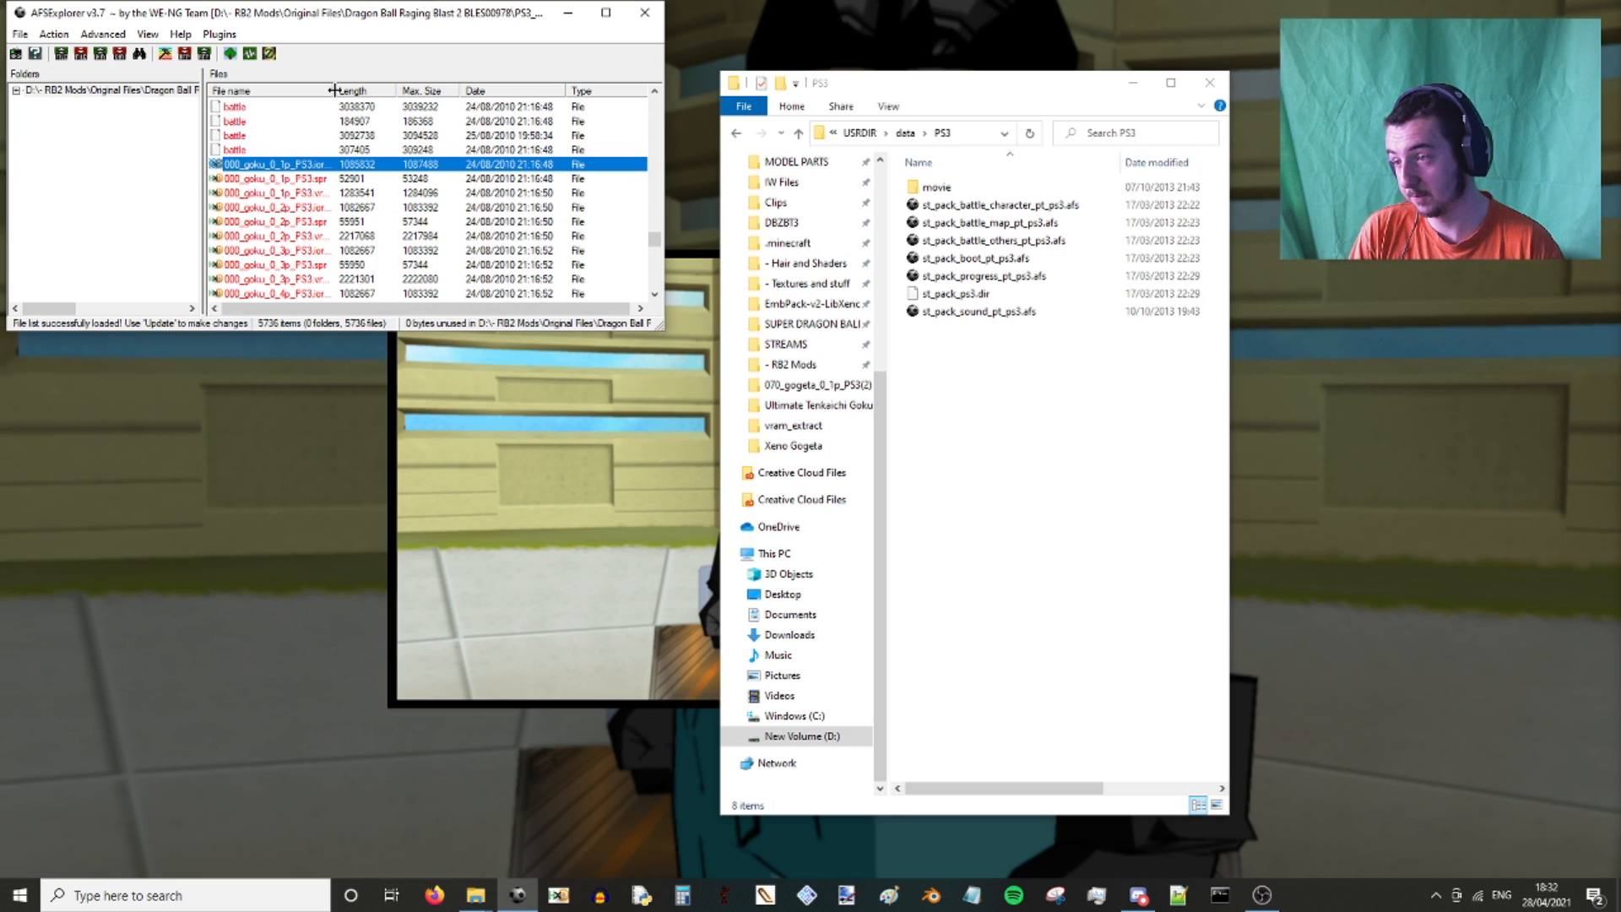
pyautogui.moveTo(334, 91); pyautogui.dragTo(372, 91)
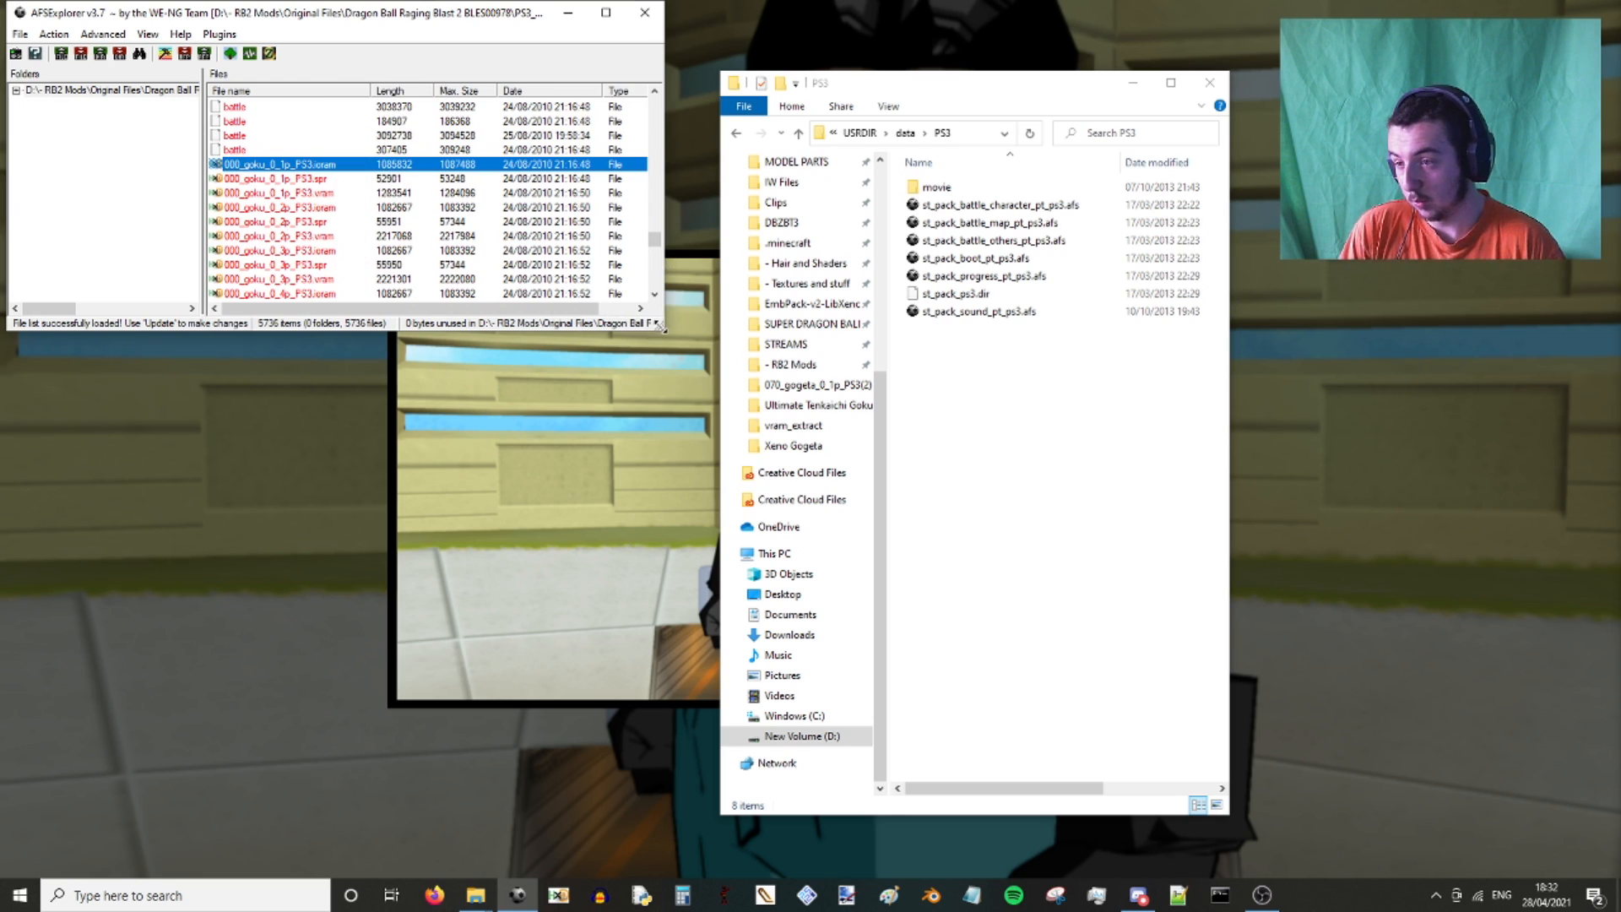
pyautogui.moveTo(661, 327); pyautogui.dragTo(705, 499)
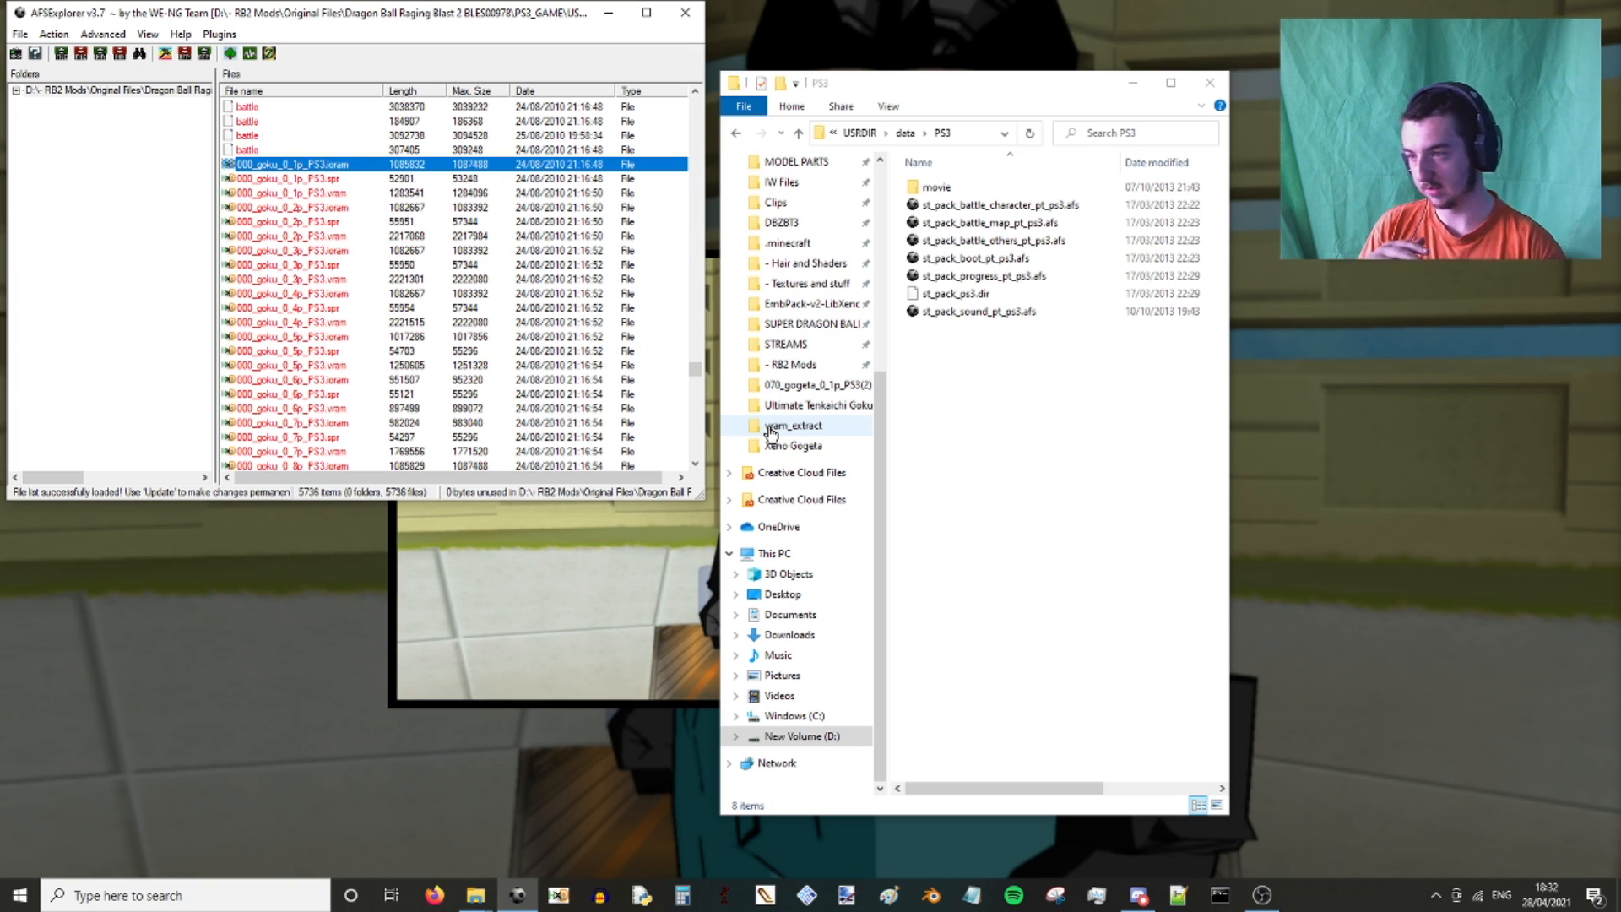
# Examine the three files of Goku's first costume: 000_goku_0_1p_PS3.ioram, 000_goku_0_1p_PS3.spr and 000_goku_0_1p_PS3.vram.
pyautogui.click(334, 179)
pyautogui.click(345, 193)
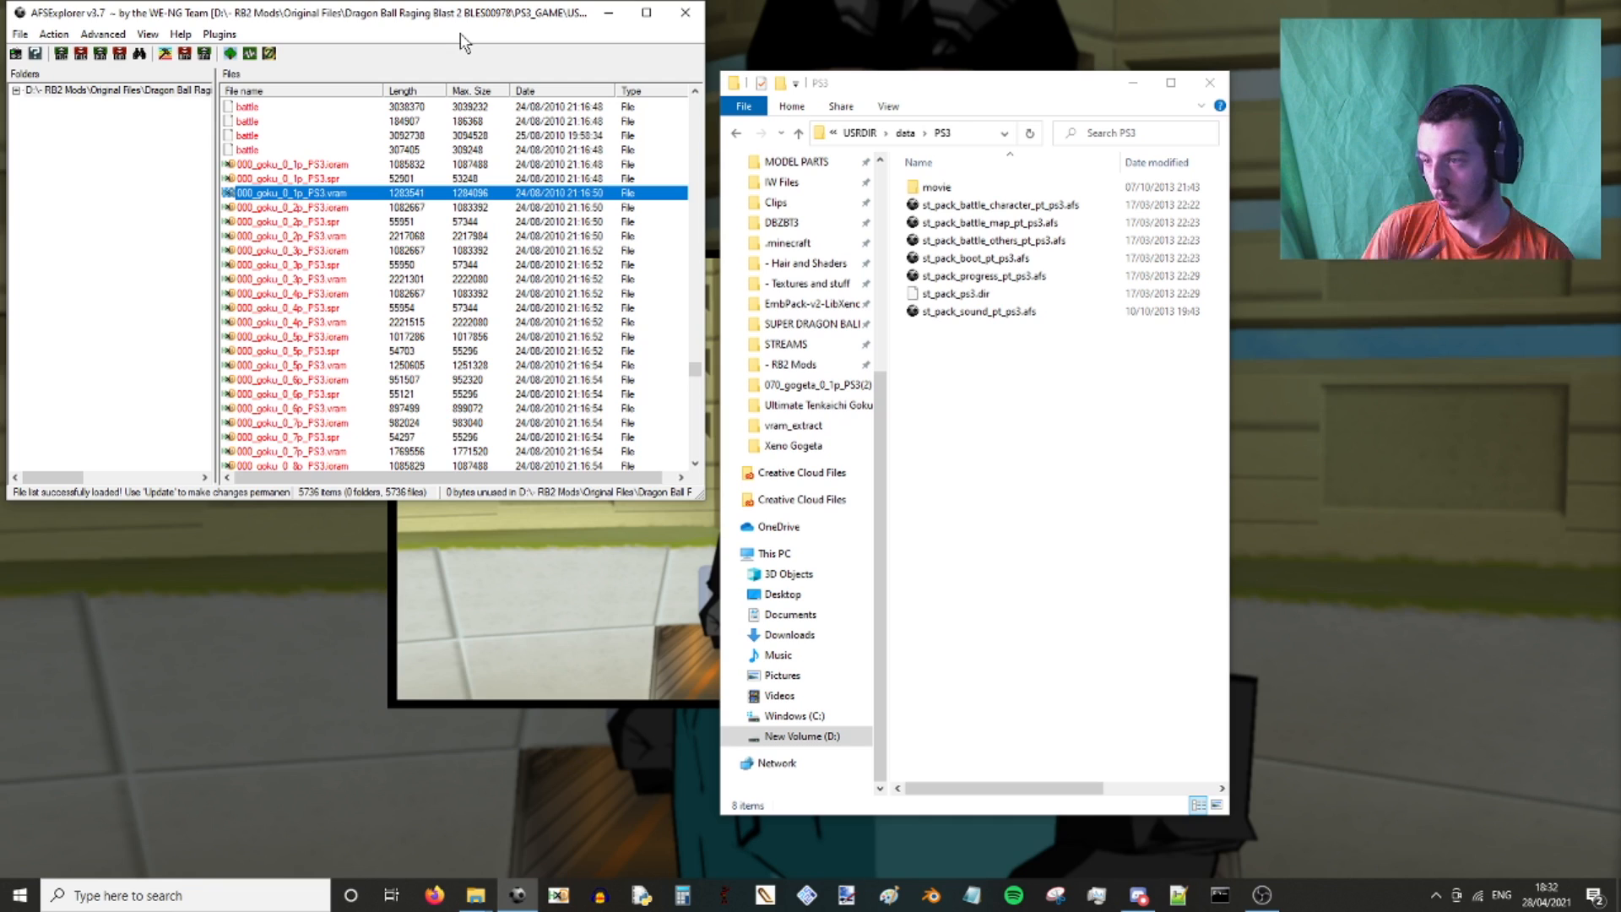
pyautogui.click(342, 165)
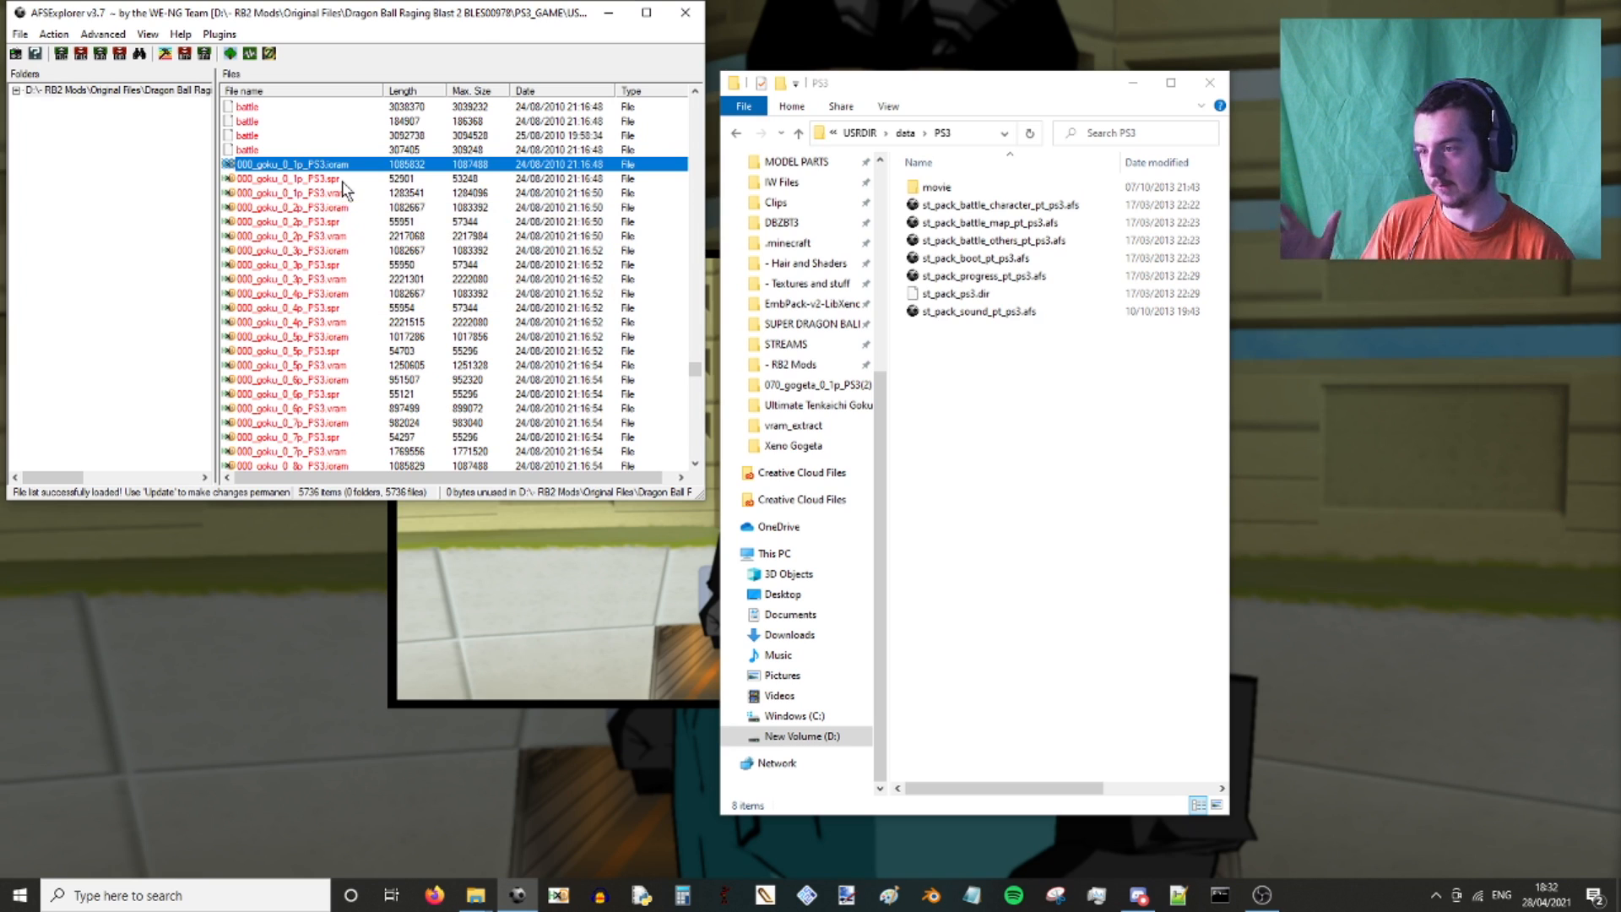
pyautogui.click(343, 180)
pyautogui.click(348, 193)
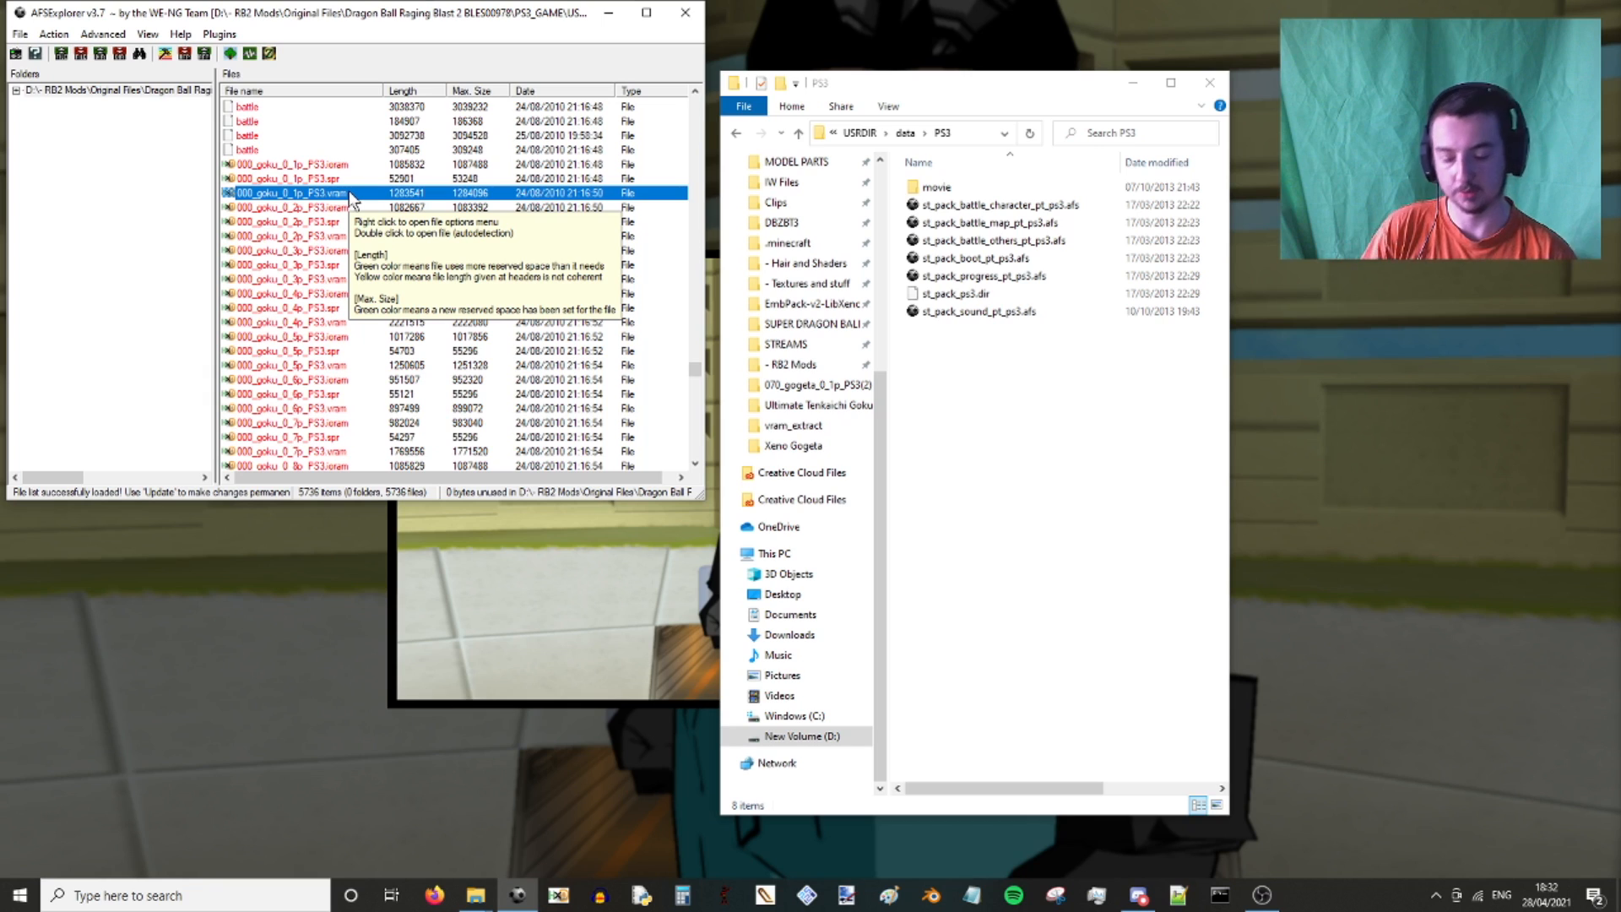
pyautogui.press('Up')
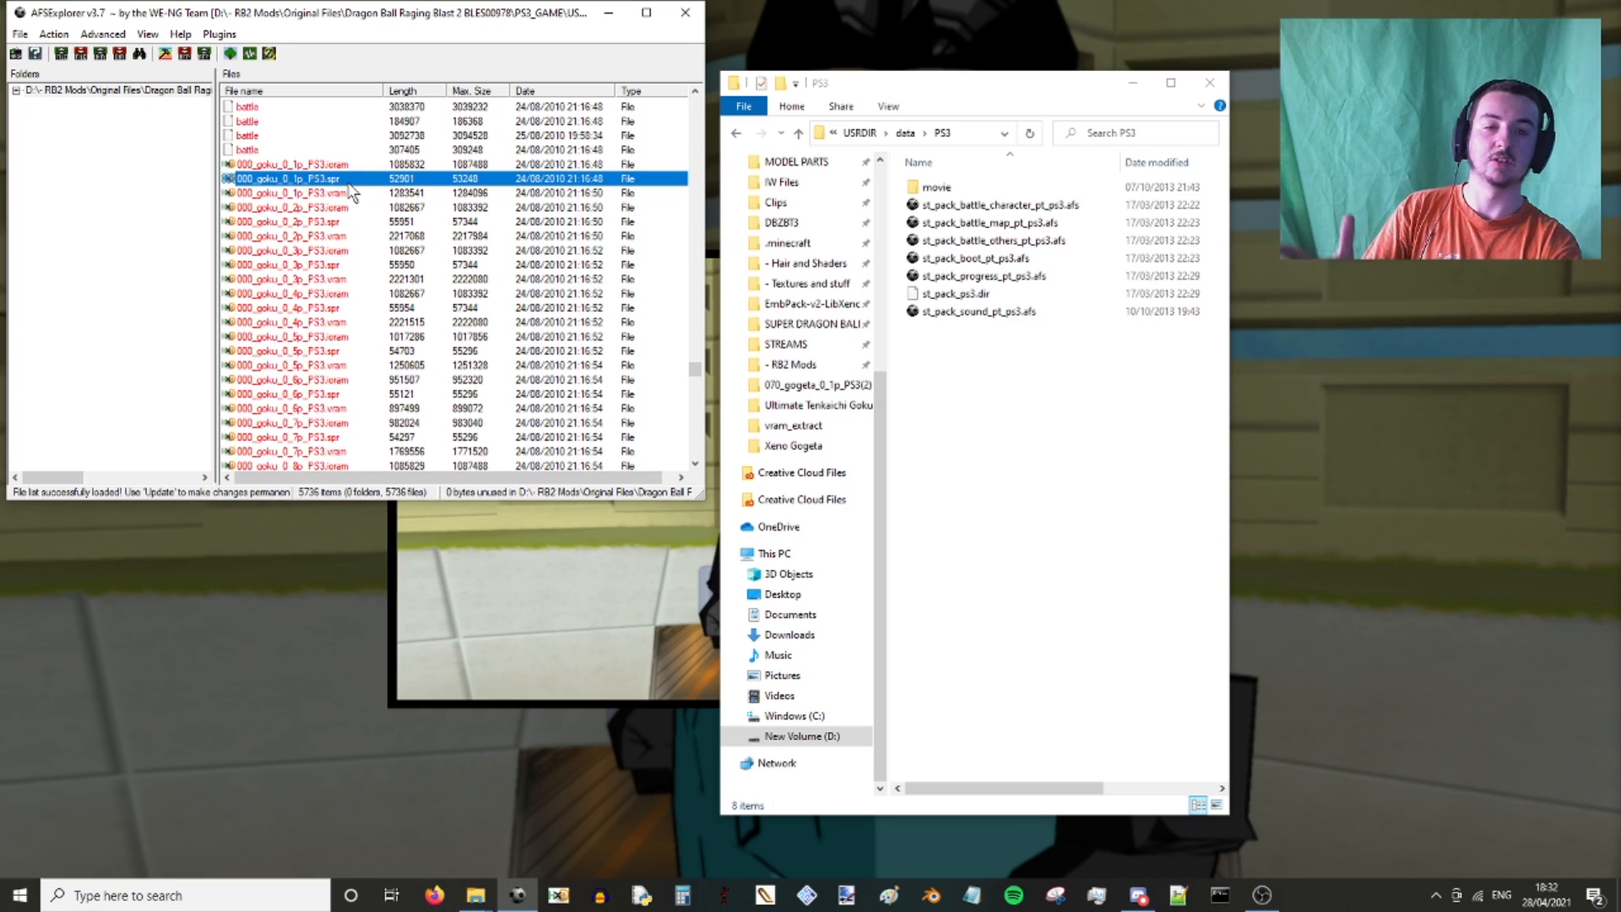
pyautogui.click(371, 163)
pyautogui.click(372, 178)
pyautogui.click(377, 193)
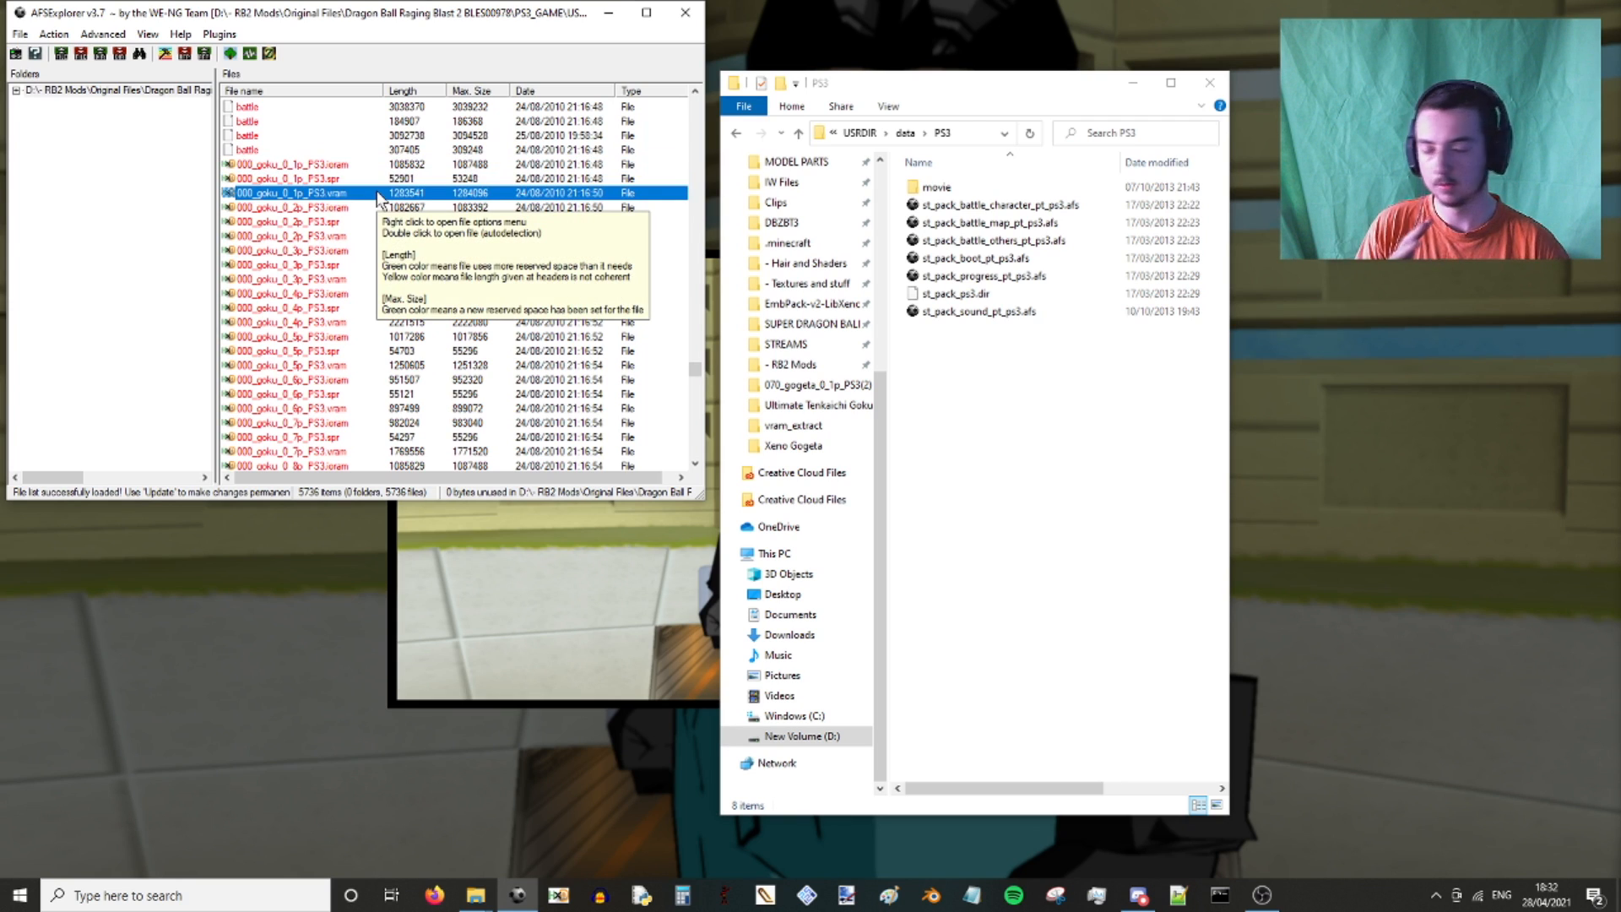
pyautogui.click(319, 180)
pyautogui.click(340, 193)
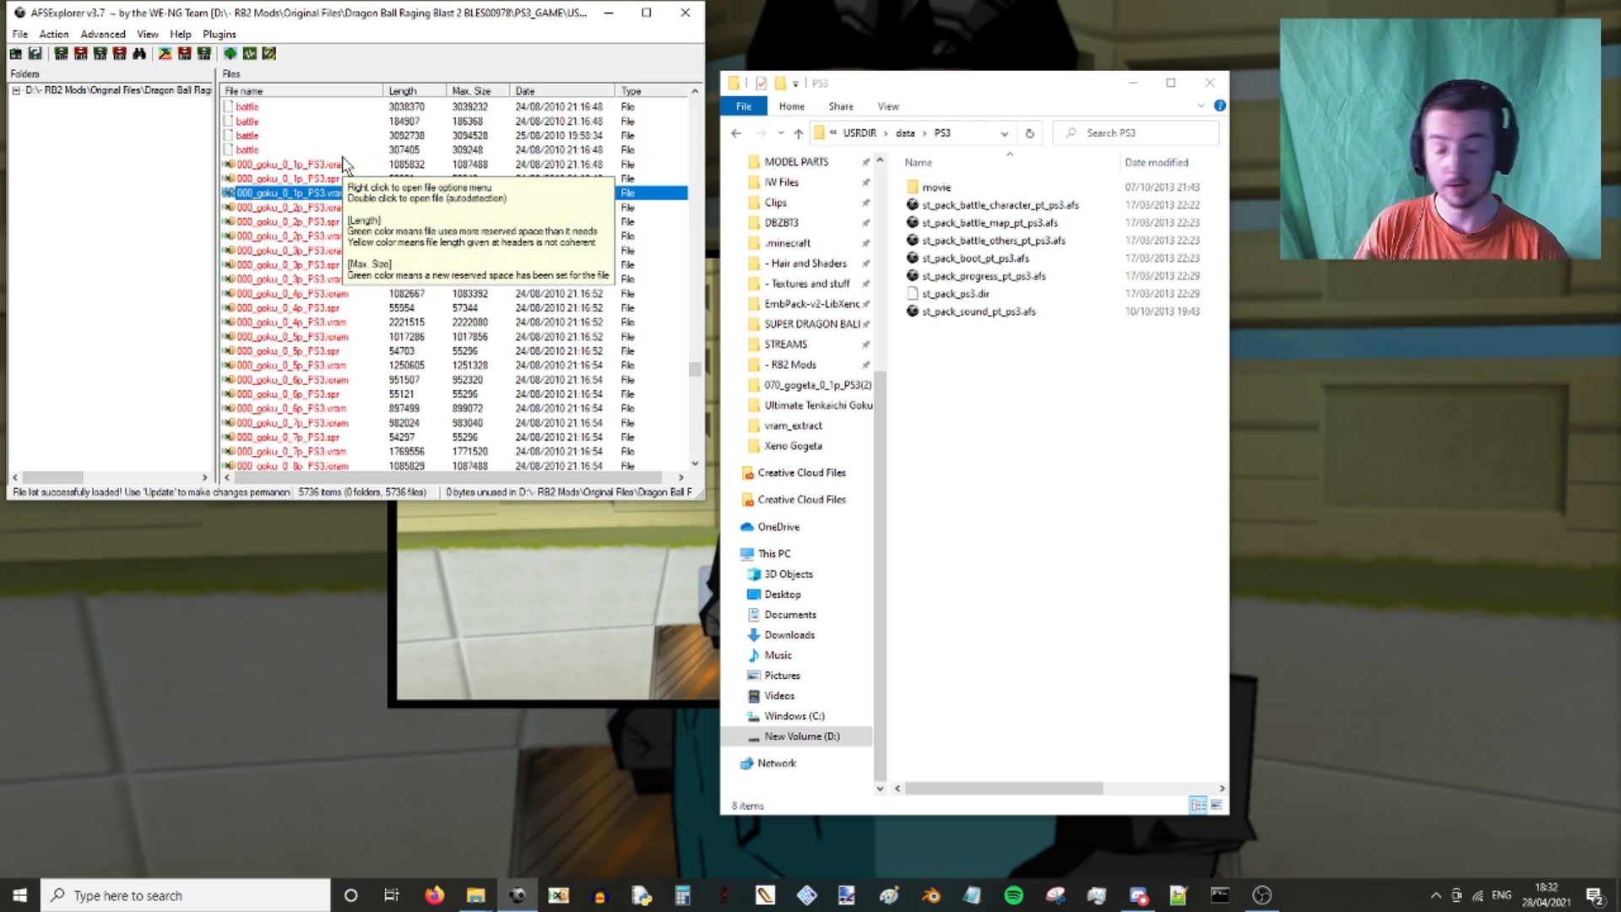
pyautogui.click(346, 163)
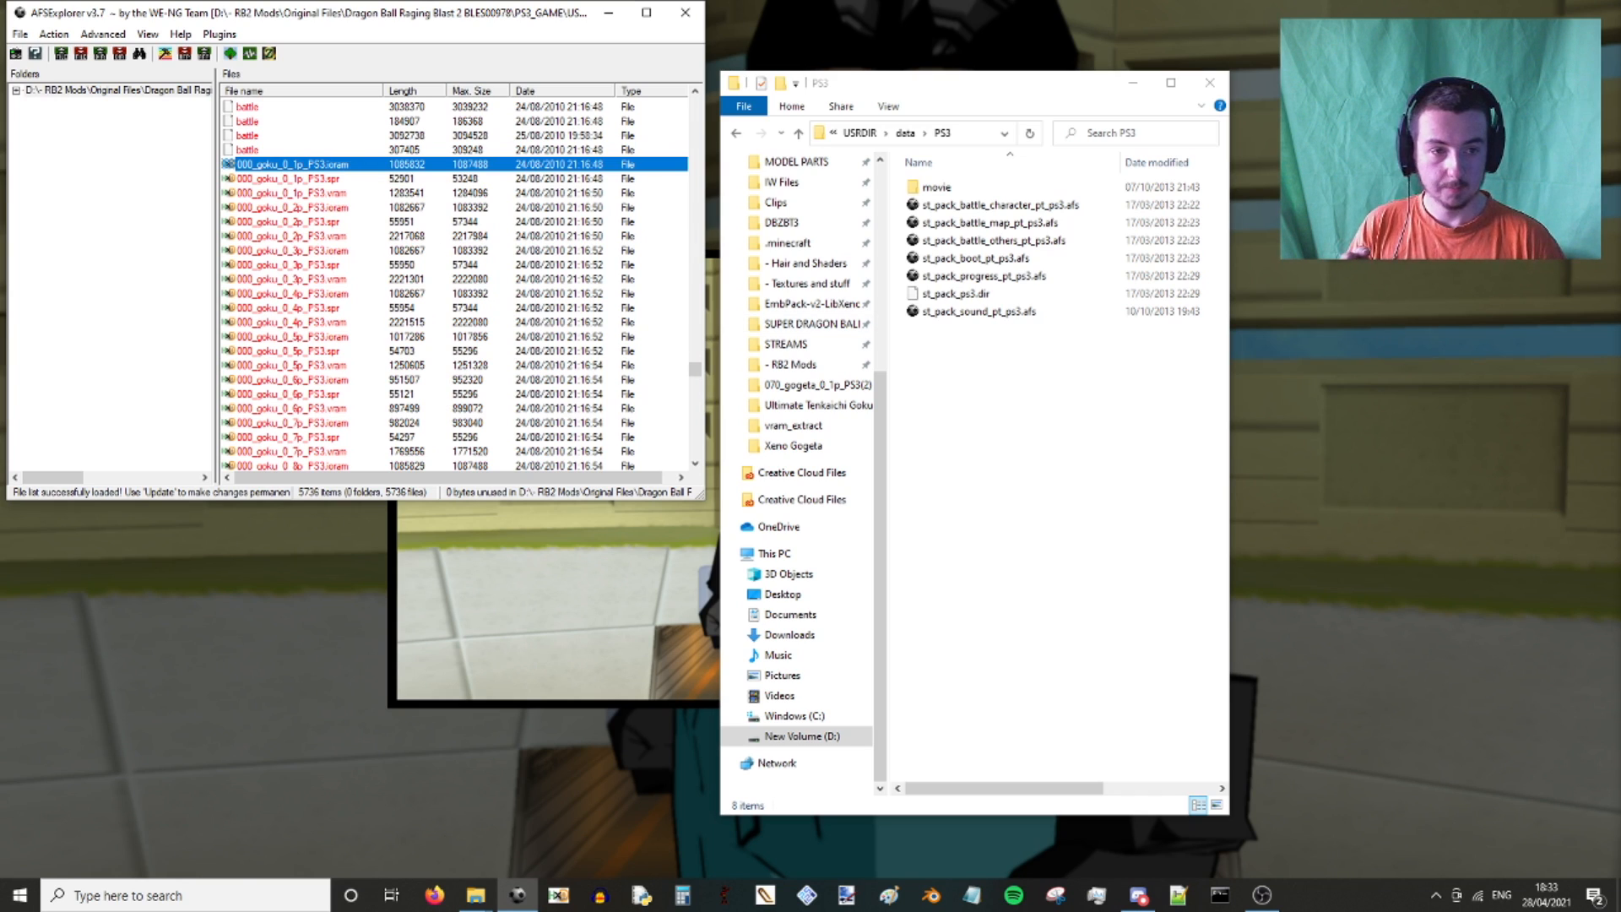
pyautogui.click(1035, 473)
pyautogui.moveTo(1479, 124); pyautogui.dragTo(1036, 89)
pyautogui.click(1354, 83)
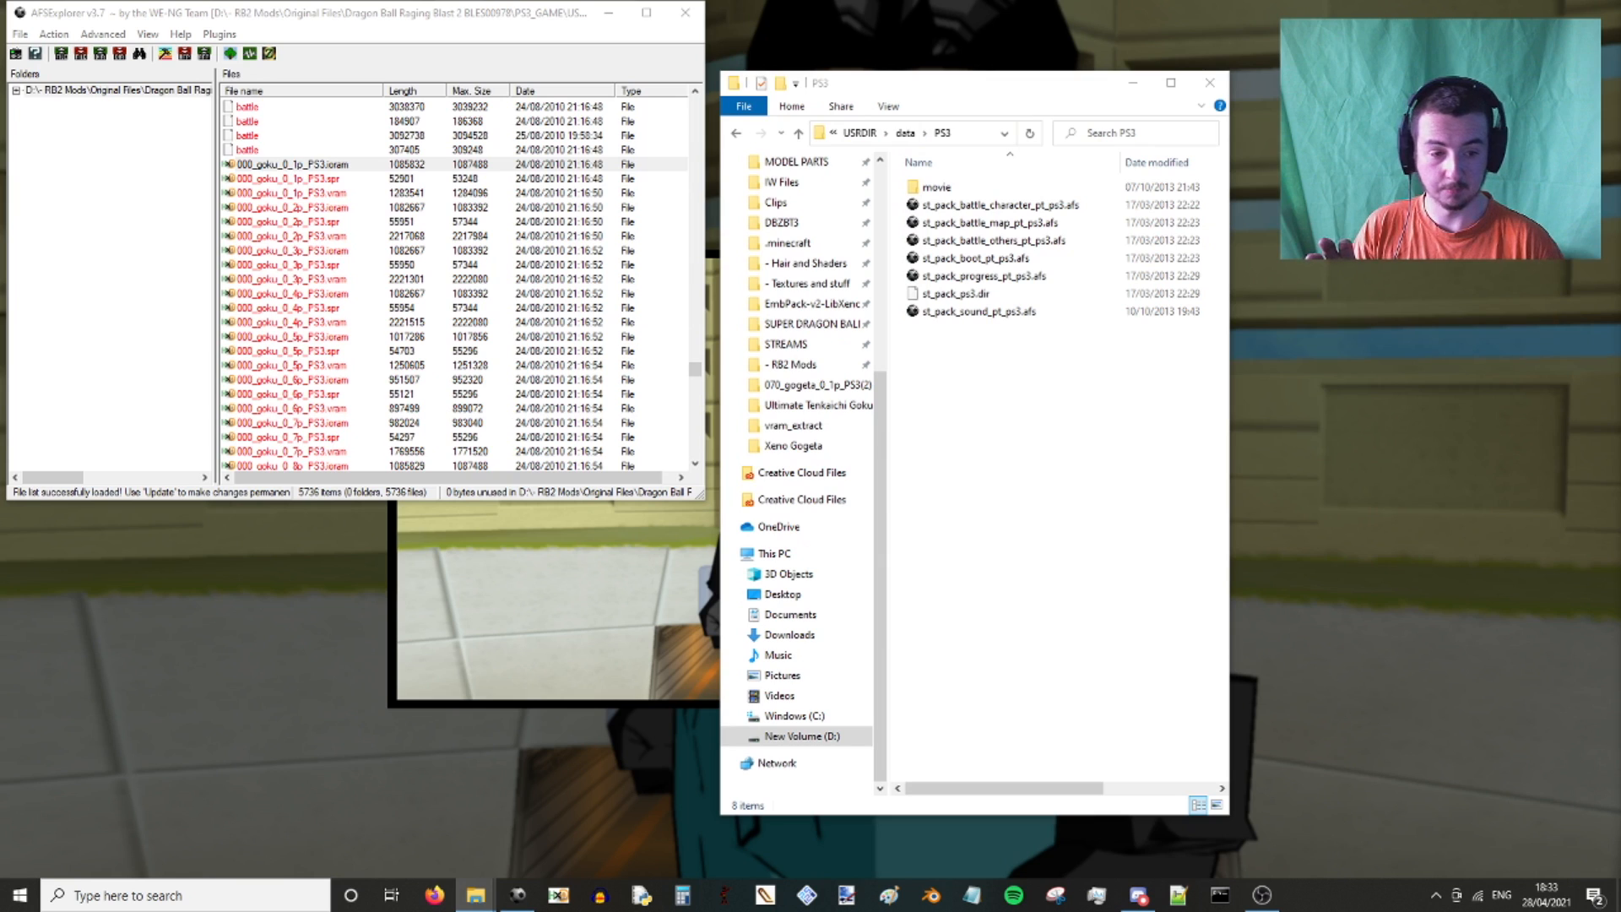
# Switch to Discord and read the Xeno Gogeta and Goku DB Super mod posts in the mod-exhibit channel.
pyautogui.click(1138, 895)
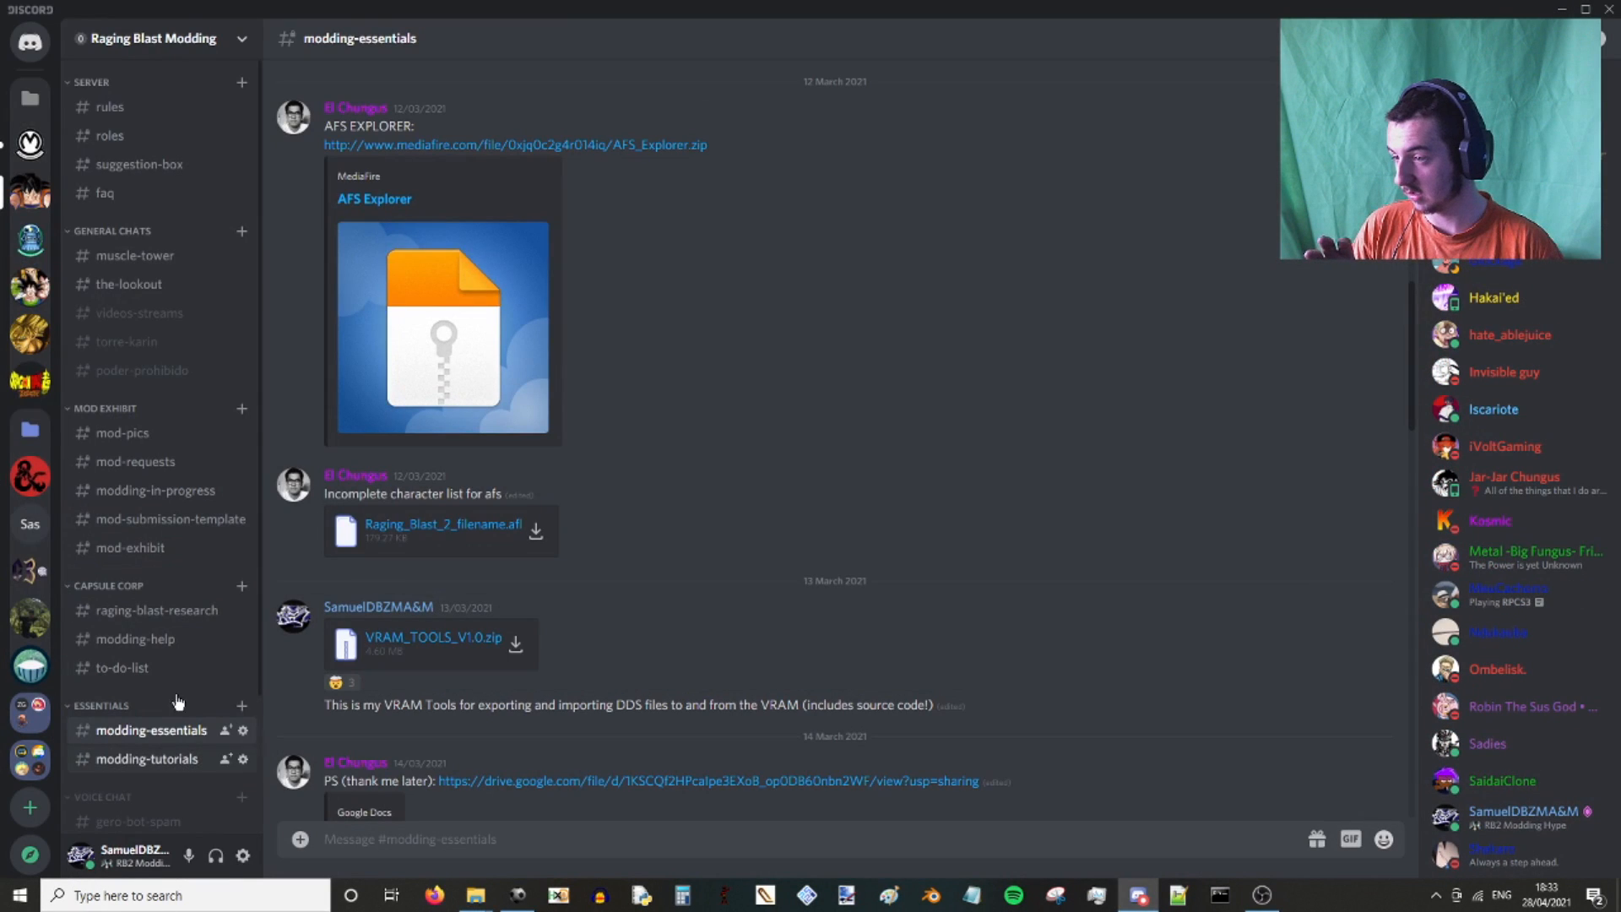
pyautogui.click(157, 550)
pyautogui.scroll(10, 838, 401)
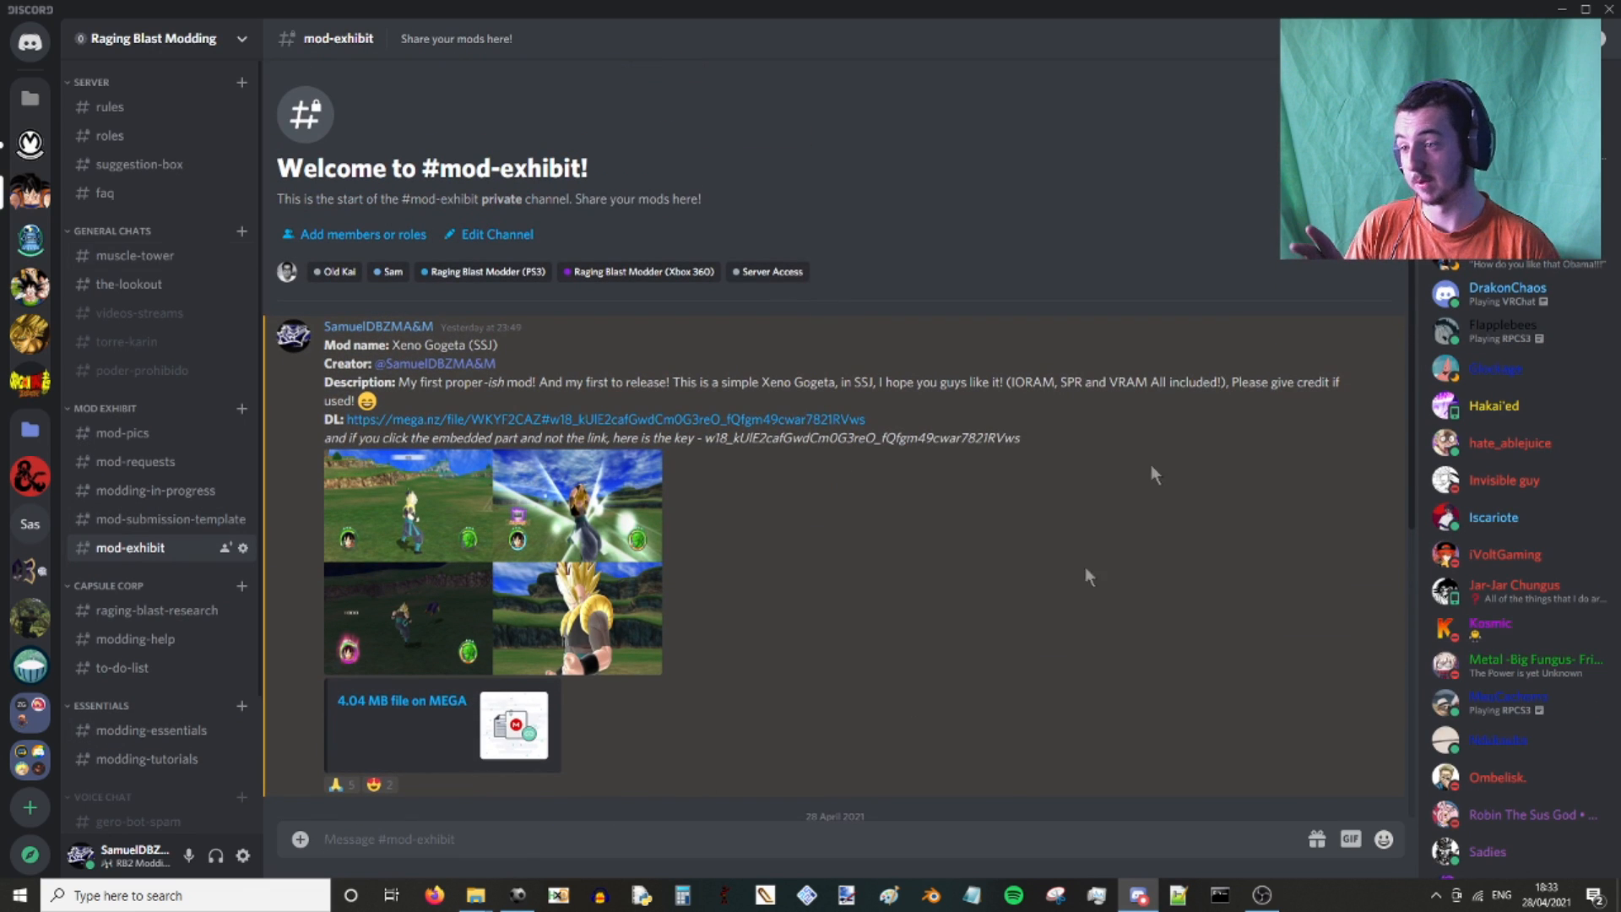
pyautogui.scroll(-5, 781, 414)
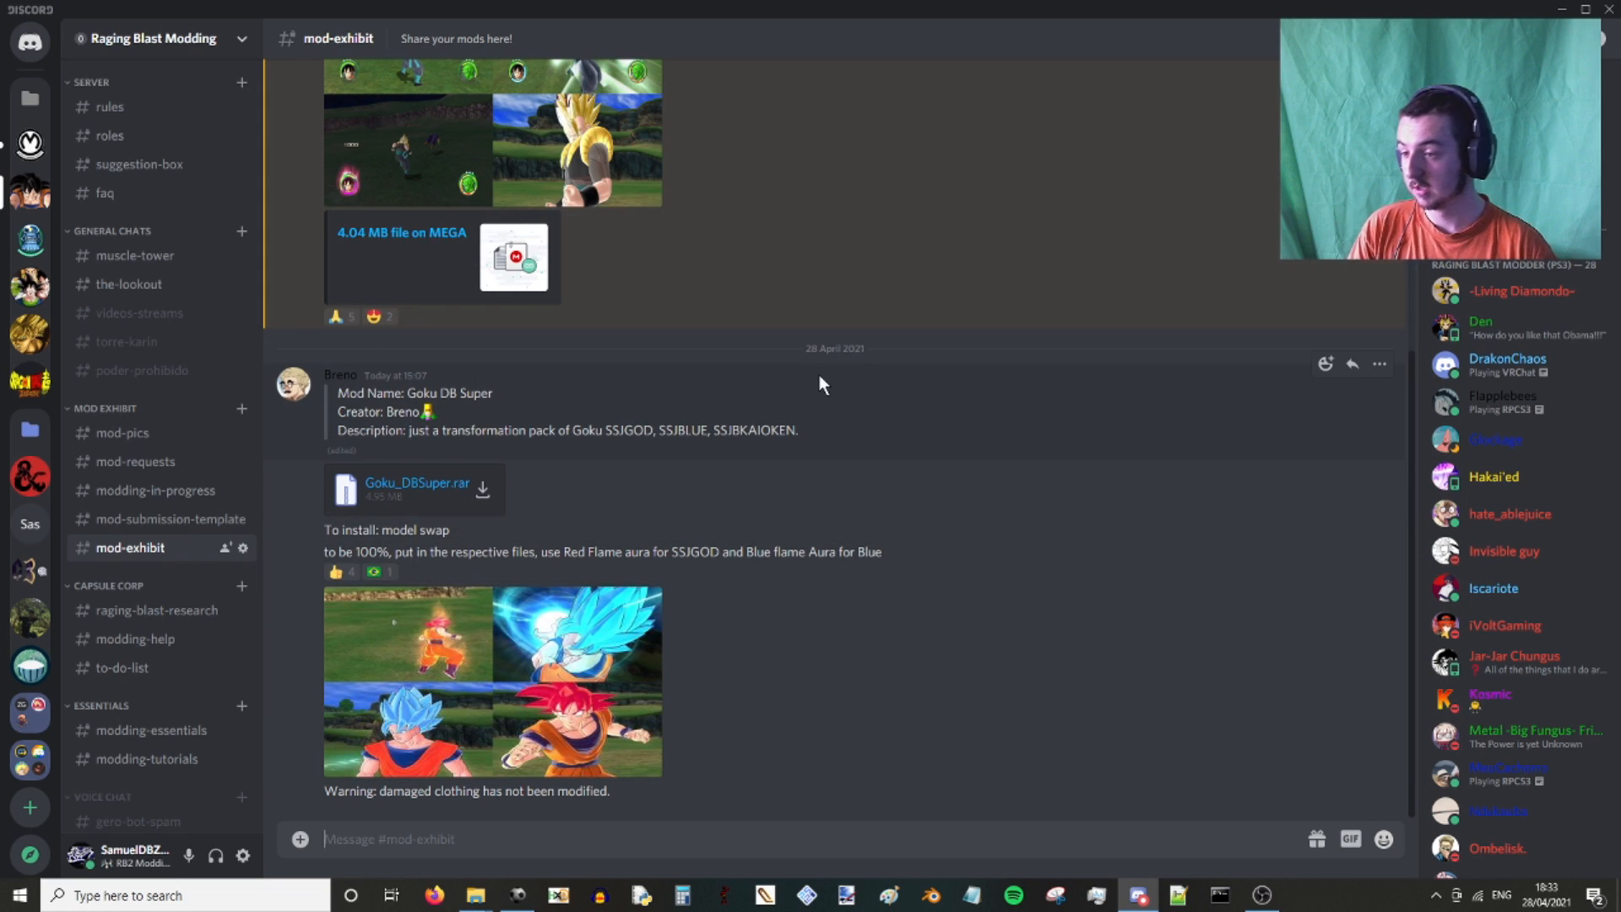
pyautogui.scroll(8, 733, 426)
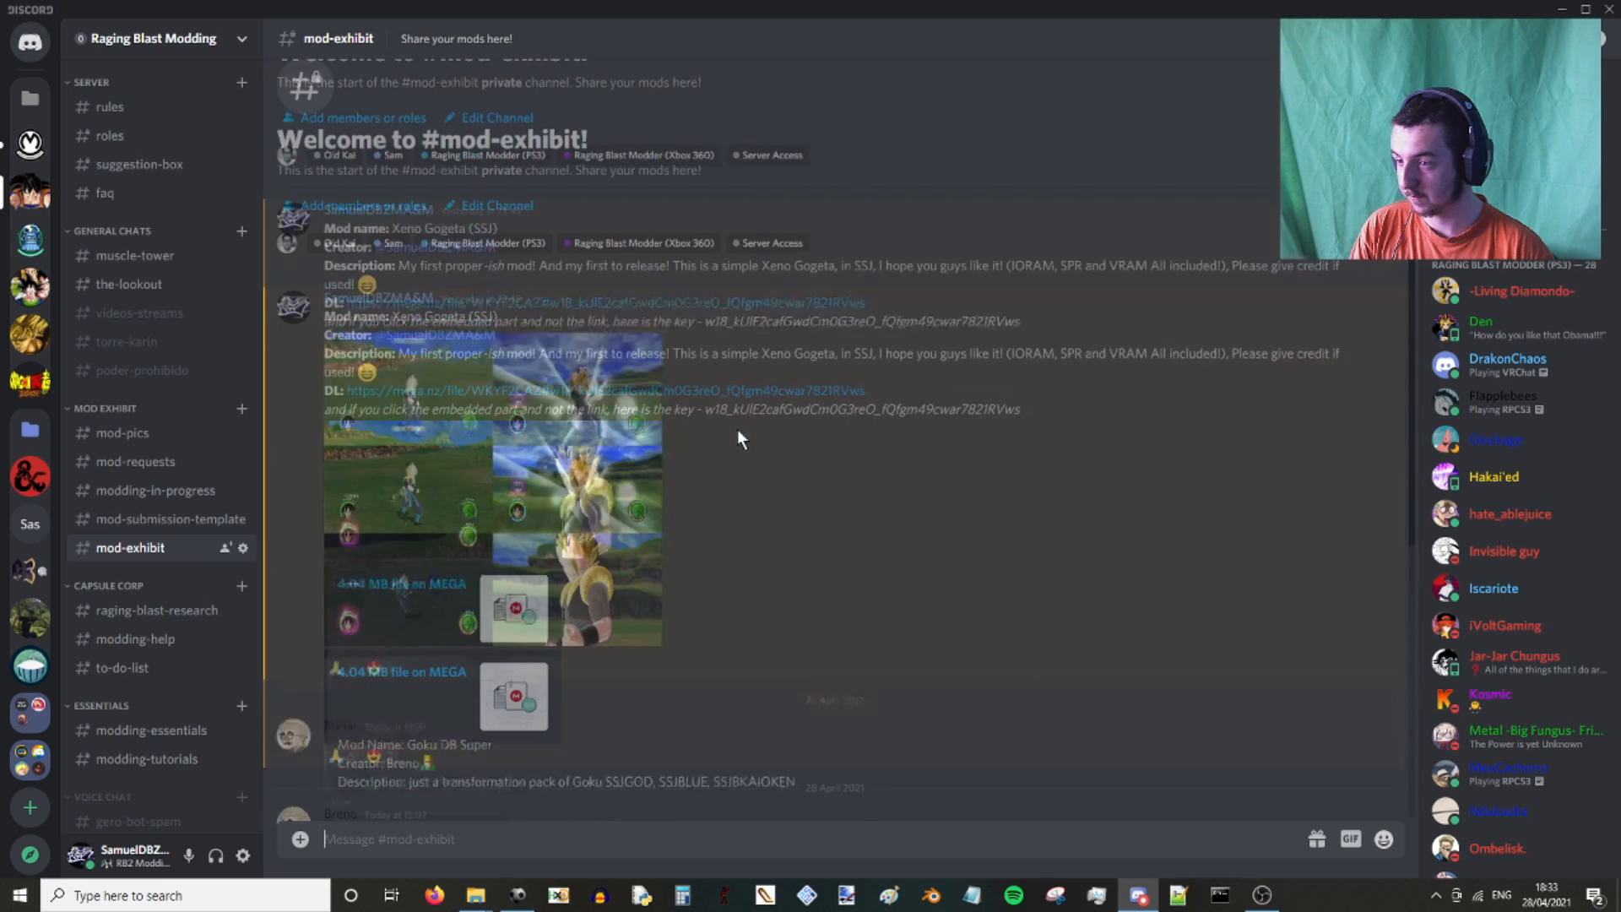
pyautogui.scroll(-10, 737, 428)
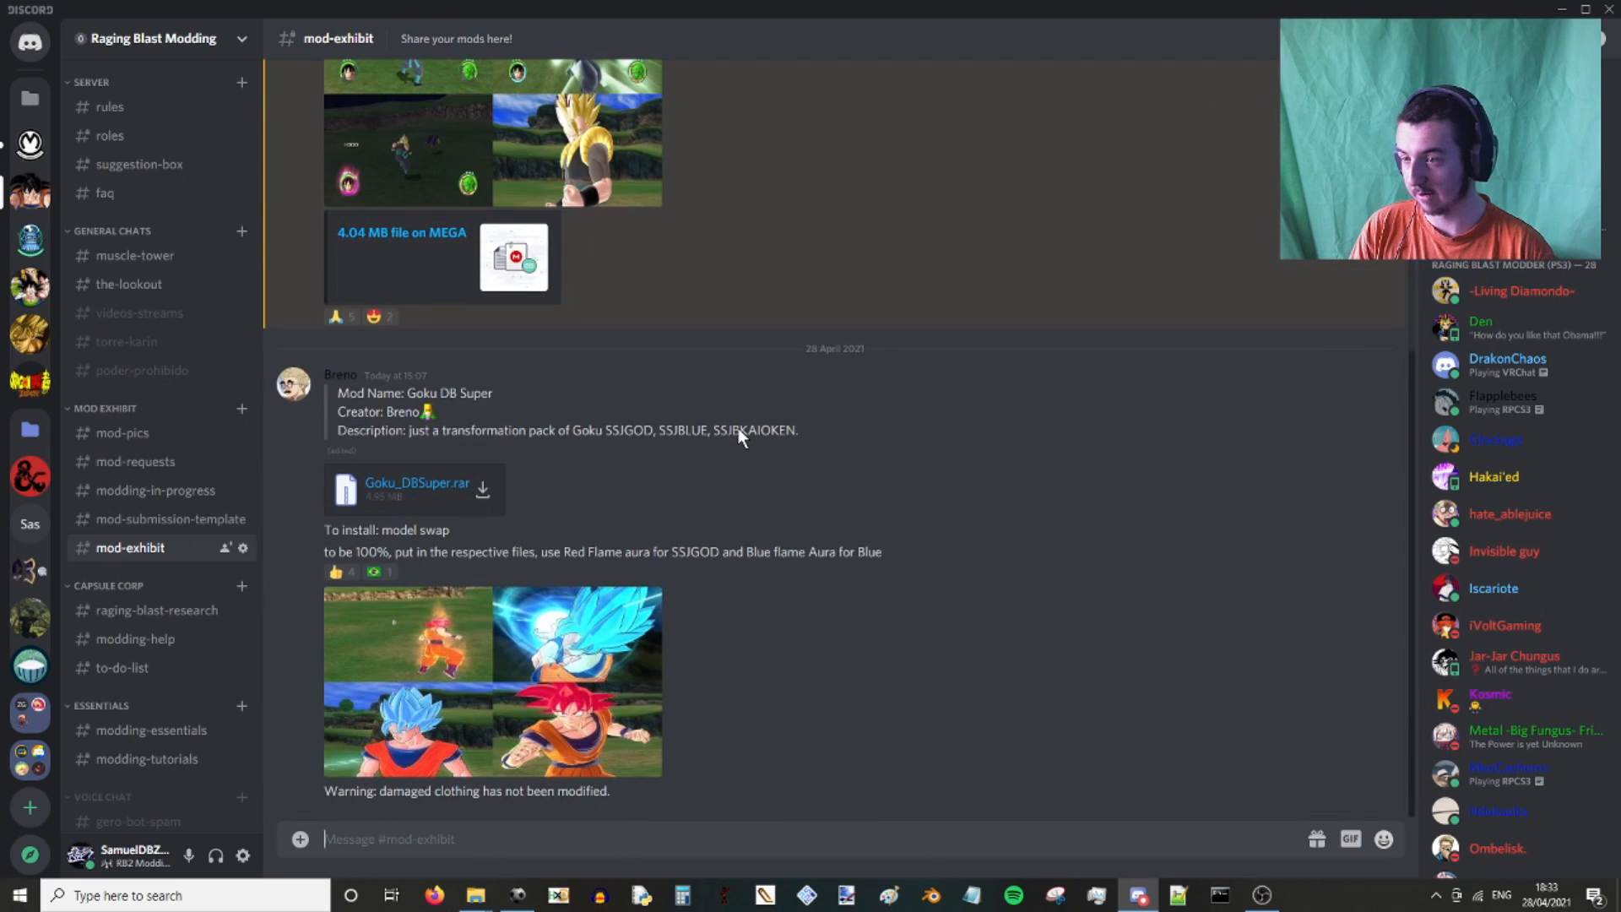
# Minimise Discord and place the - XENO GOGETA mod folder window next to the AFSExplorer window, overlapping the PS3 folder.
pyautogui.click(1561, 9)
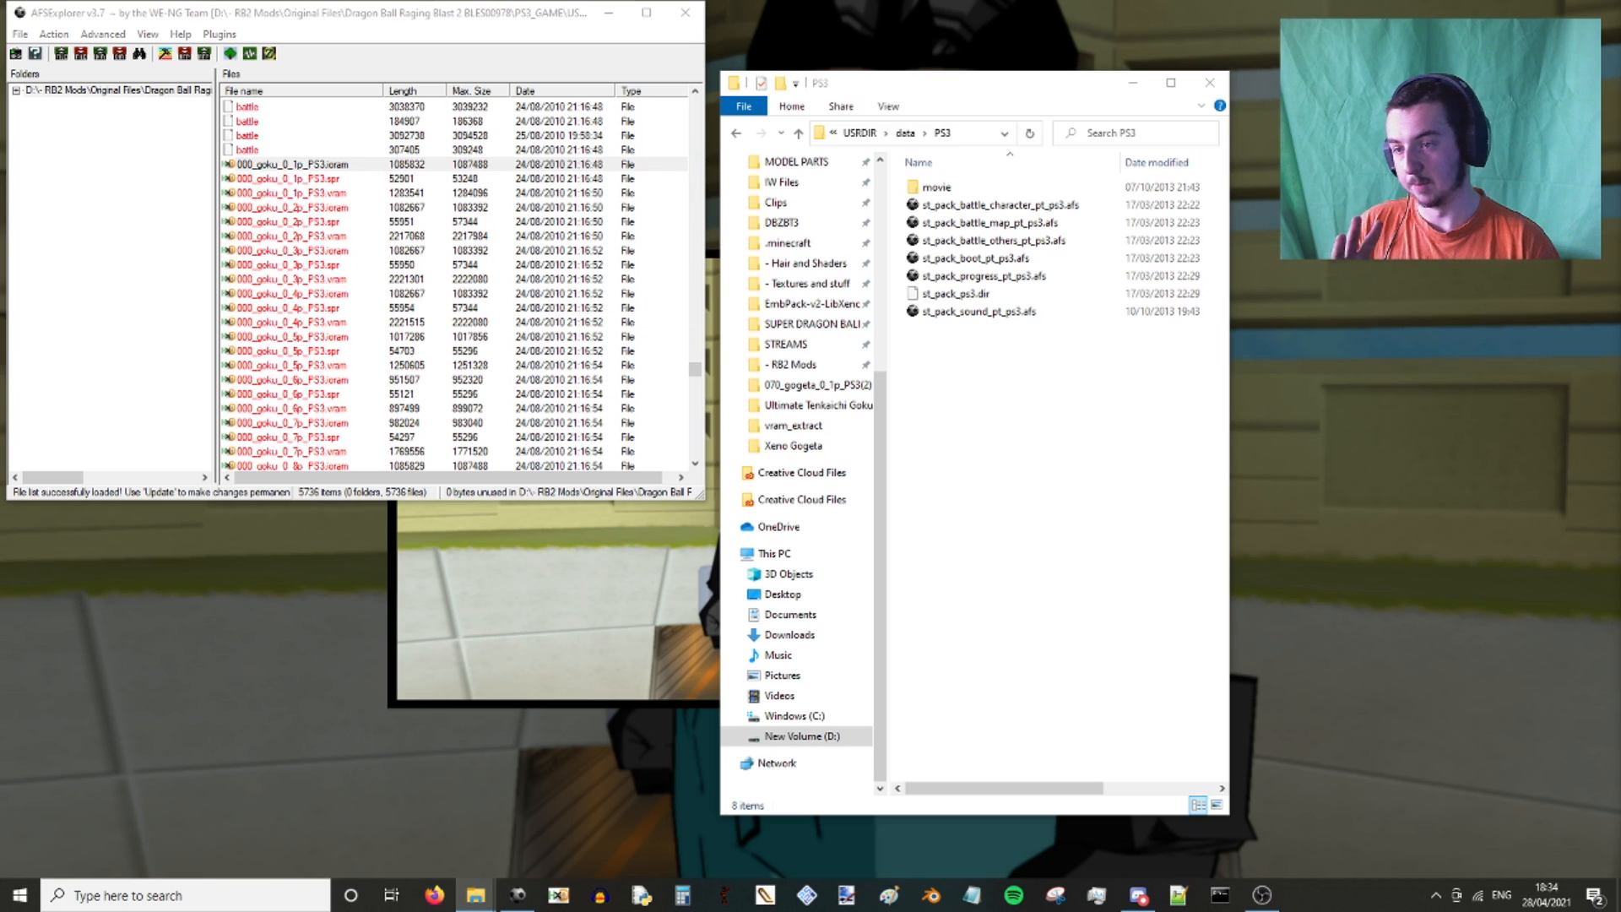
pyautogui.moveTo(1620, 78); pyautogui.dragTo(1057, 85)
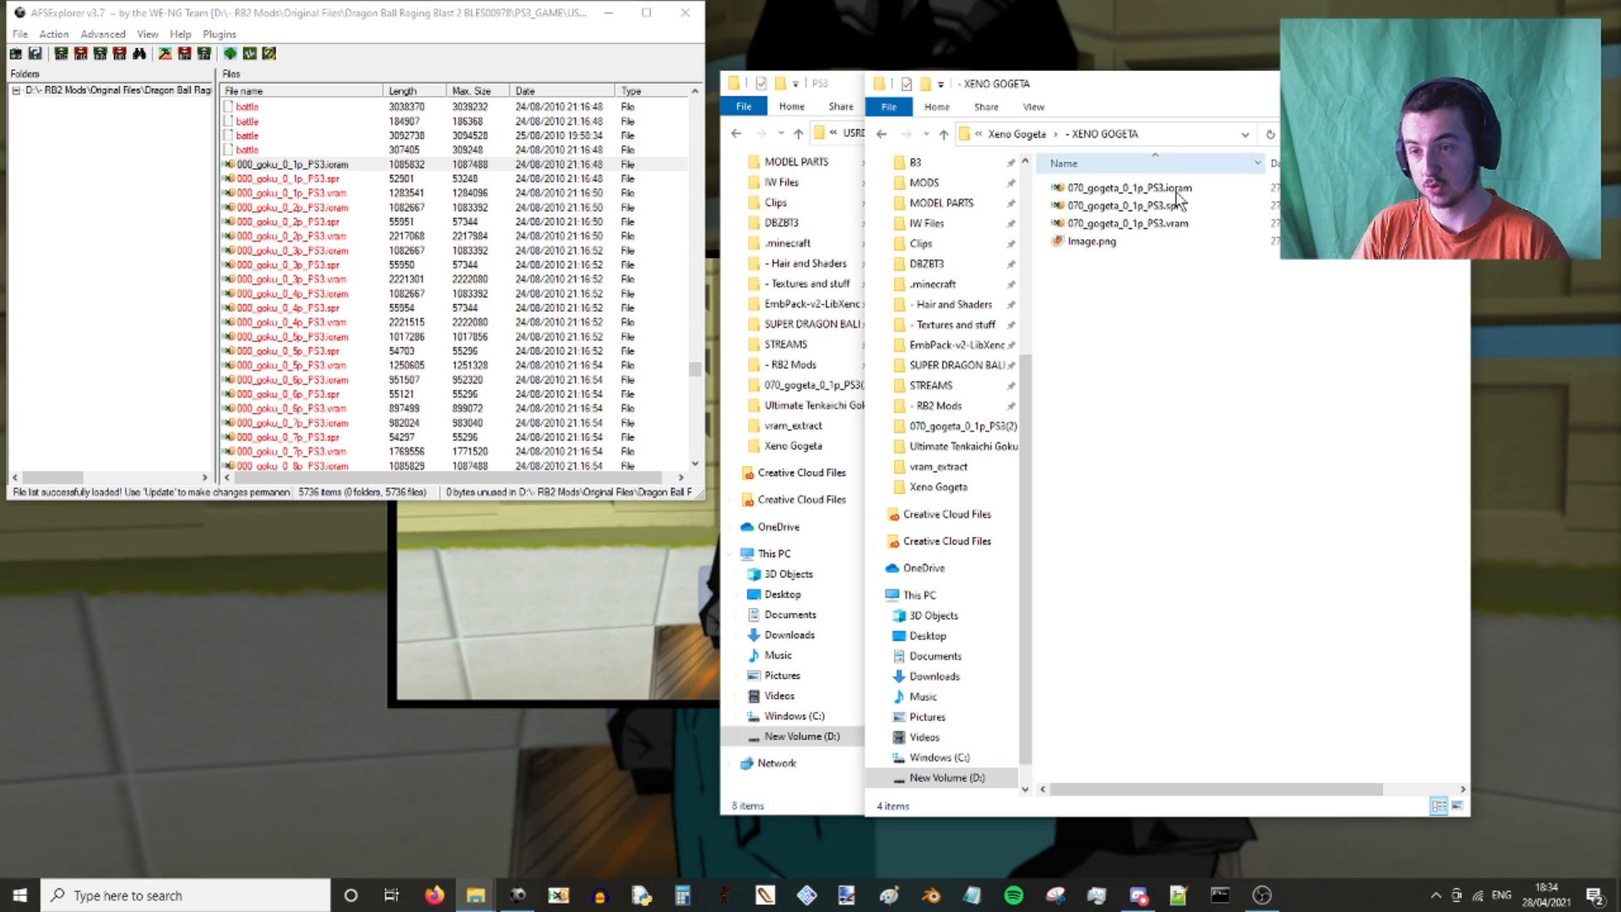
# In AFSExplorer, look through the numbered Goku entries and return to select 000_goku_0_1p_PS3.ioram.
pyautogui.click(355, 307)
pyautogui.scroll(-10, 397, 309)
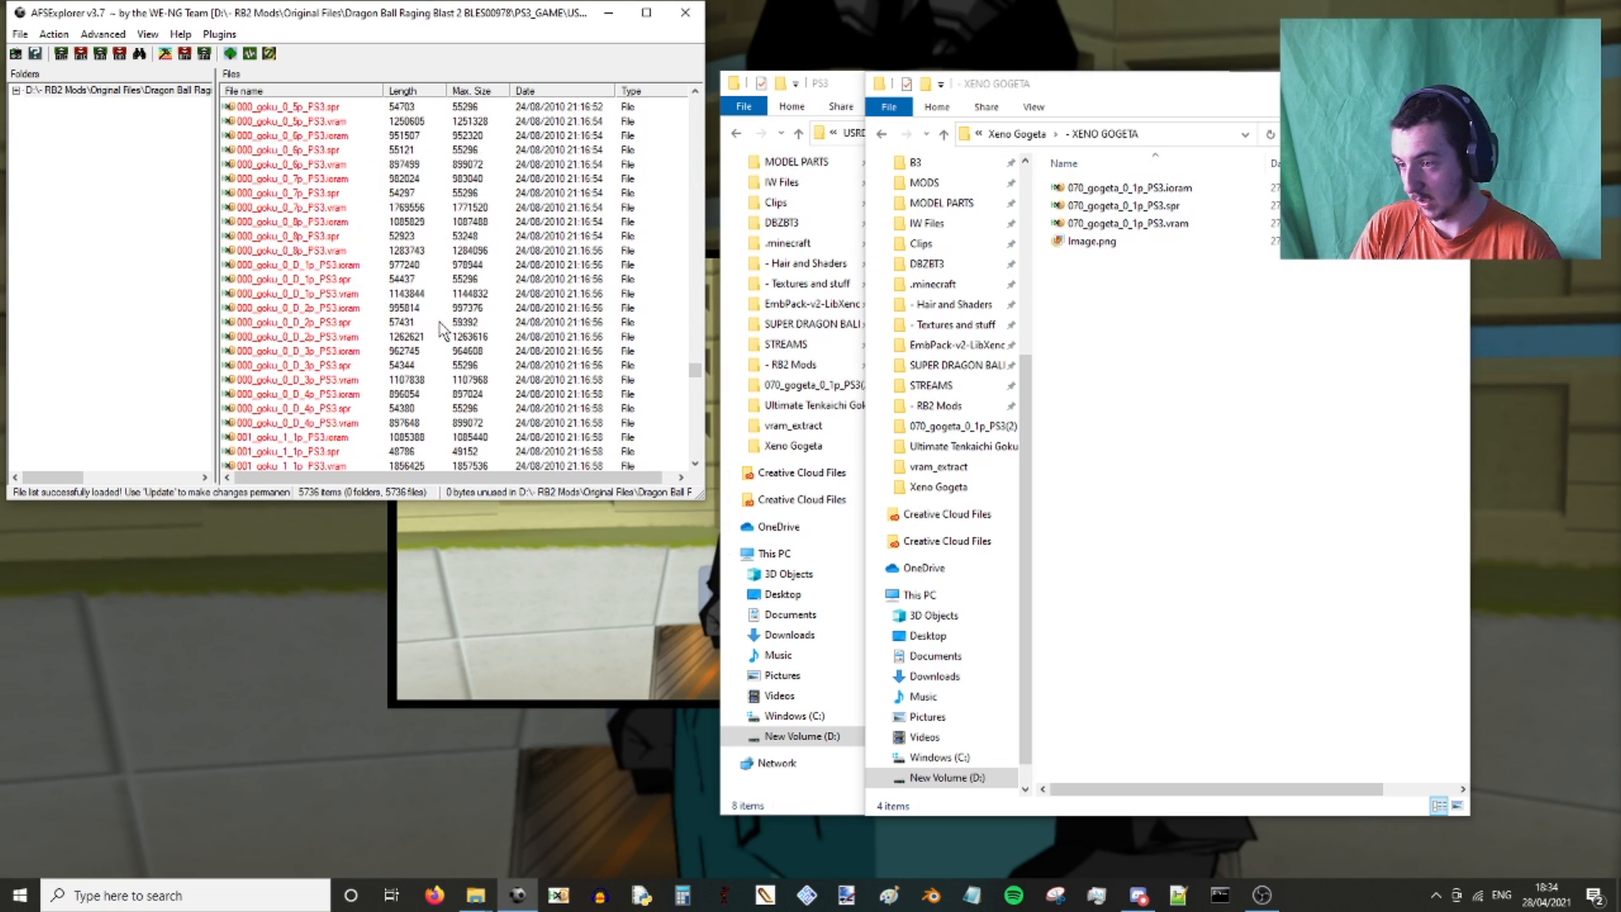
pyautogui.scroll(6, 446, 313)
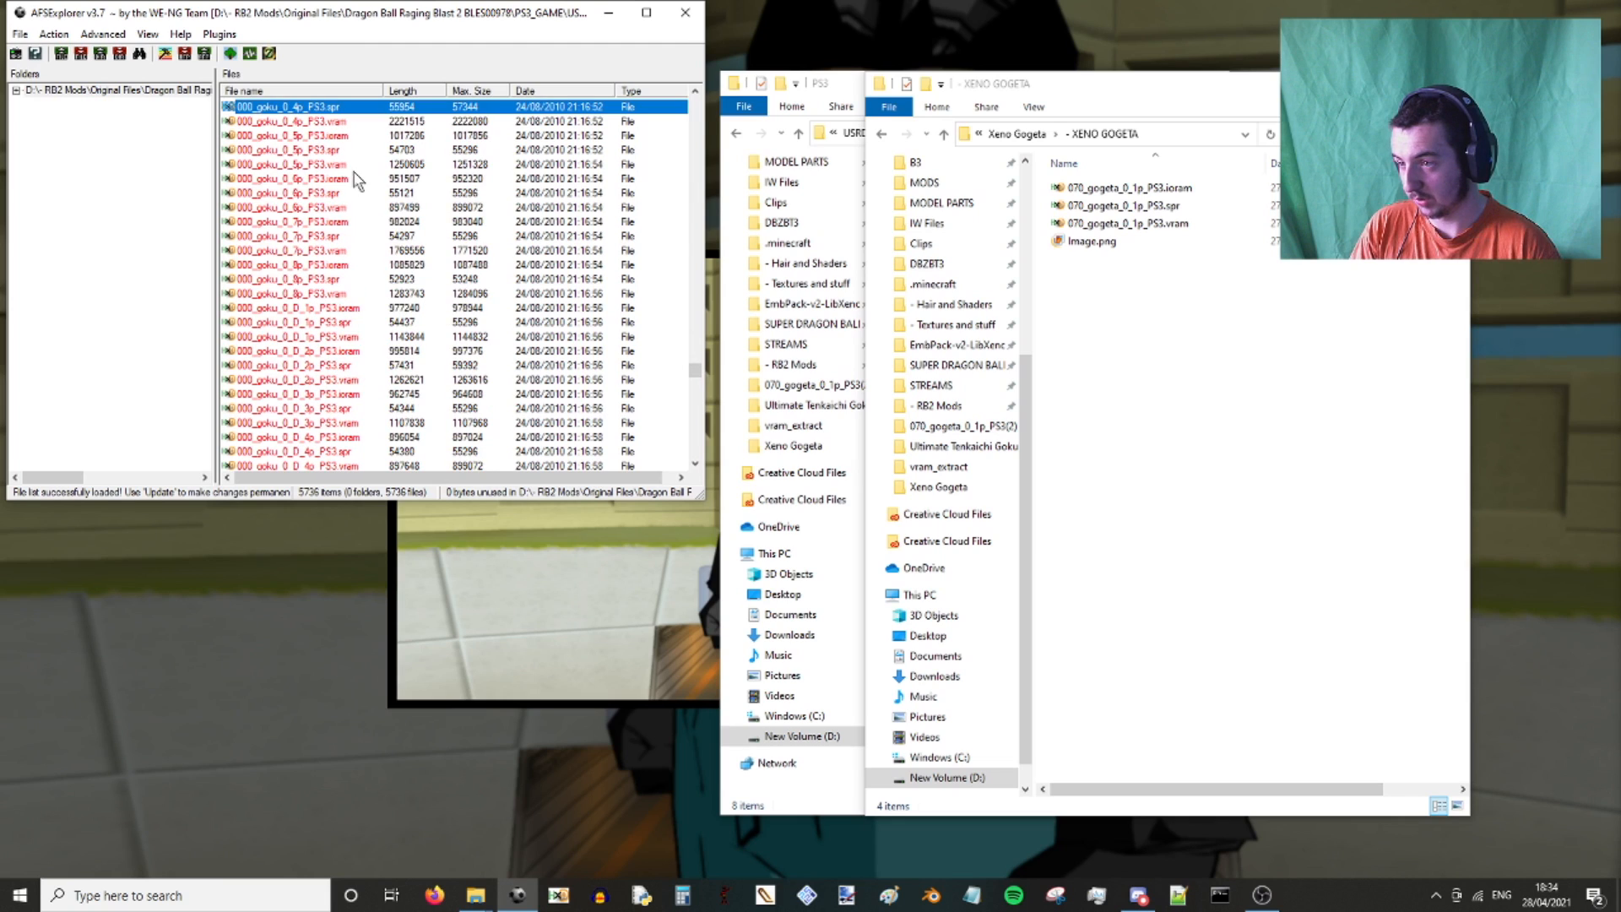
pyautogui.scroll(-1, 344, 414)
pyautogui.scroll(-12, 343, 413)
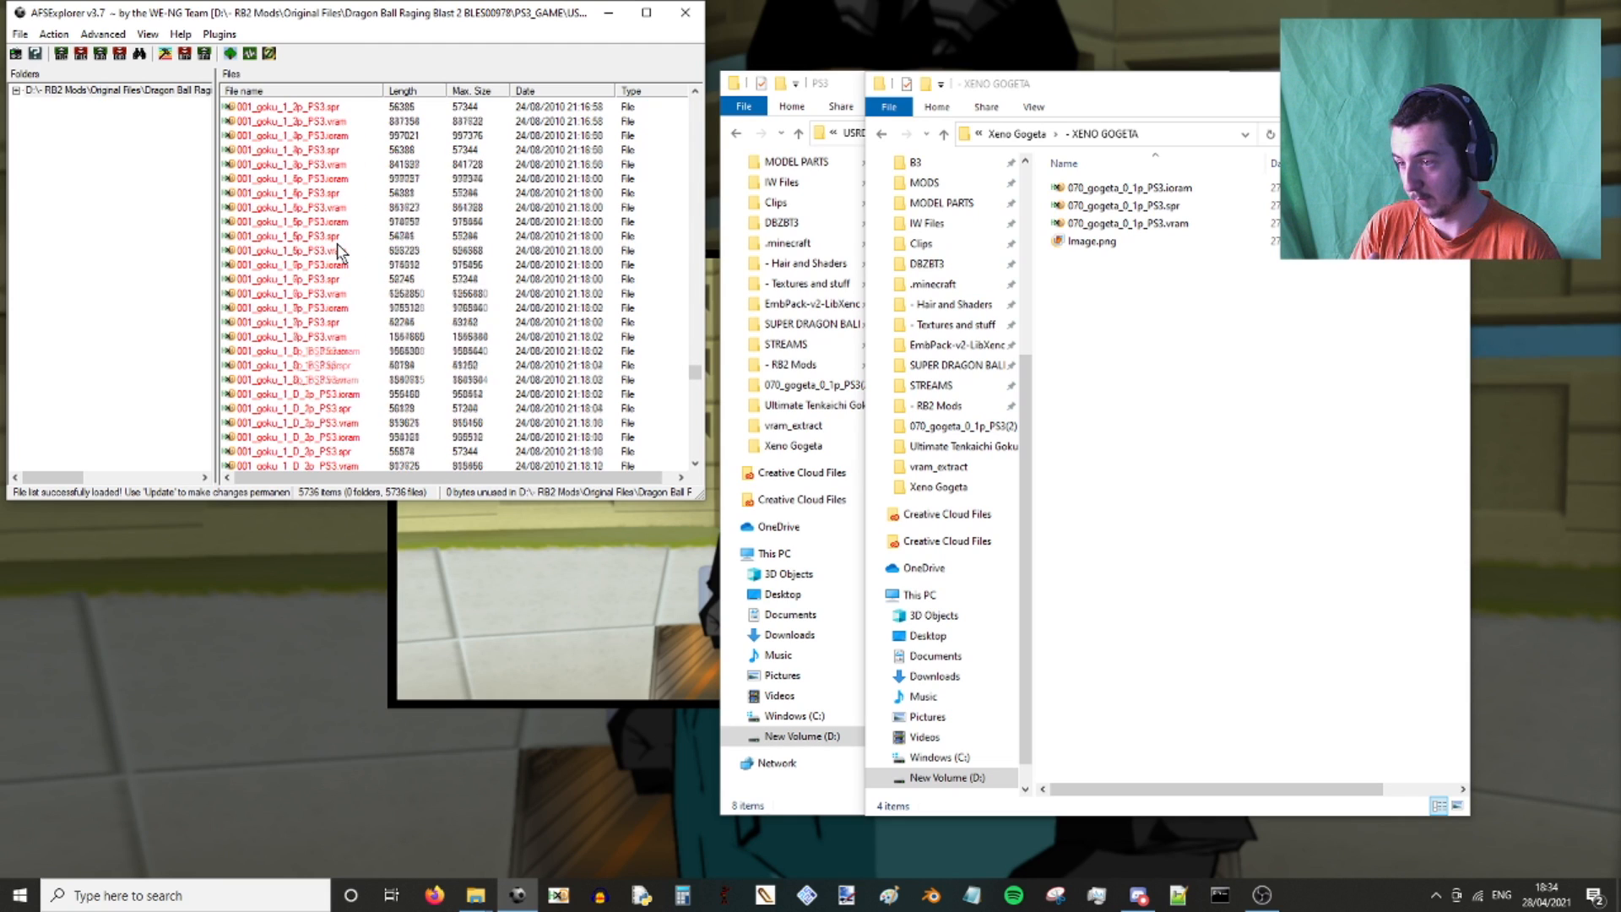
pyautogui.scroll(20, 347, 239)
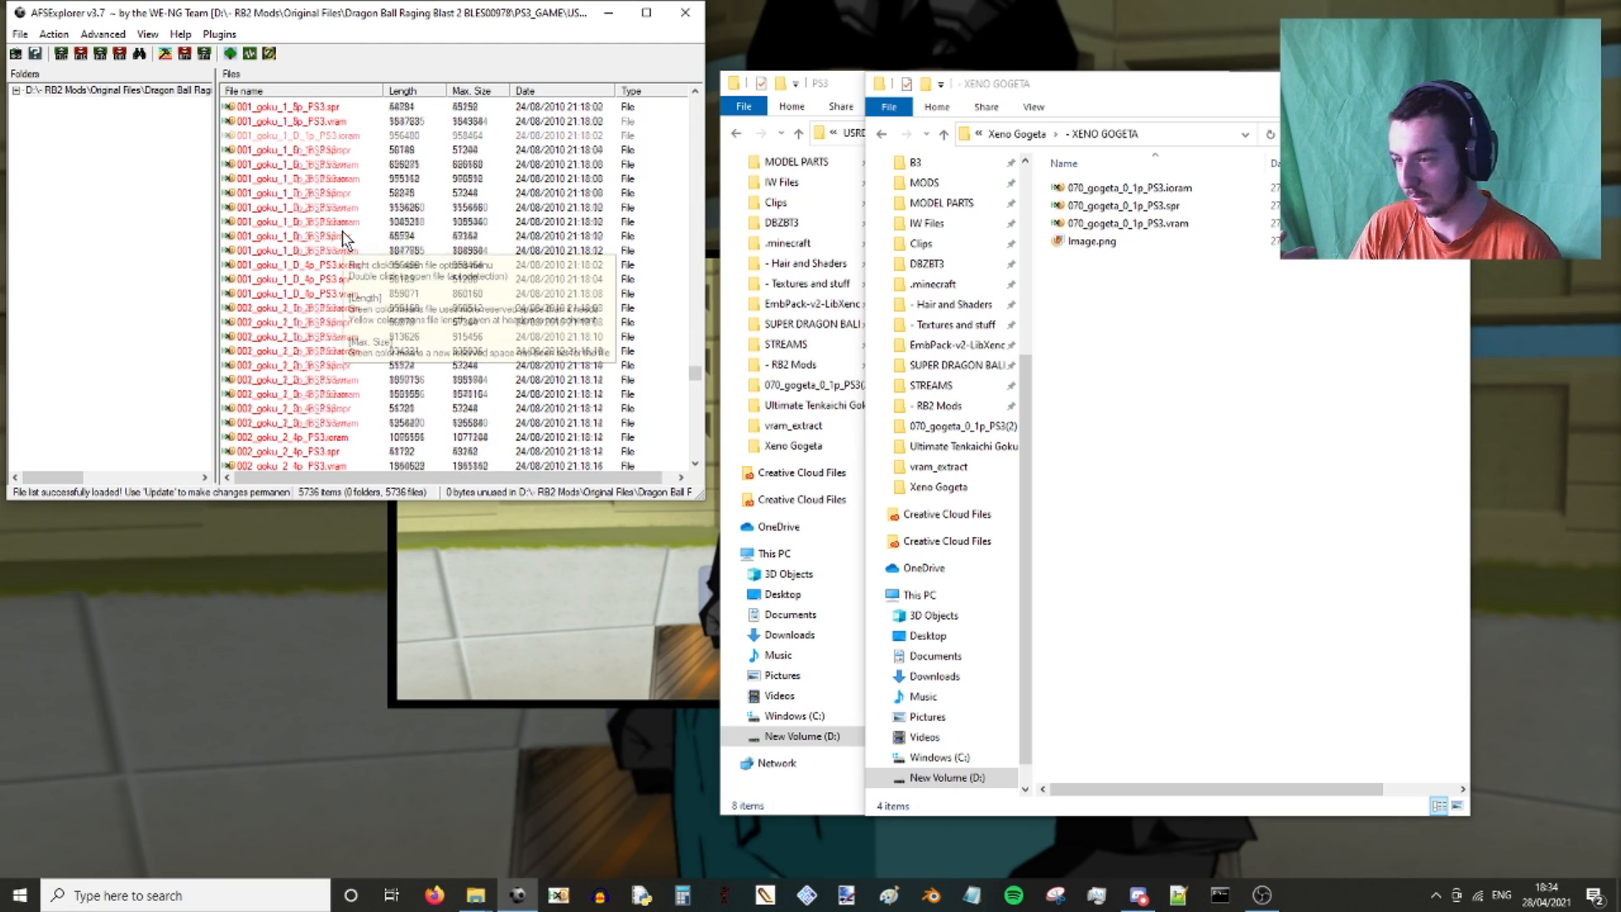
pyautogui.click(321, 136)
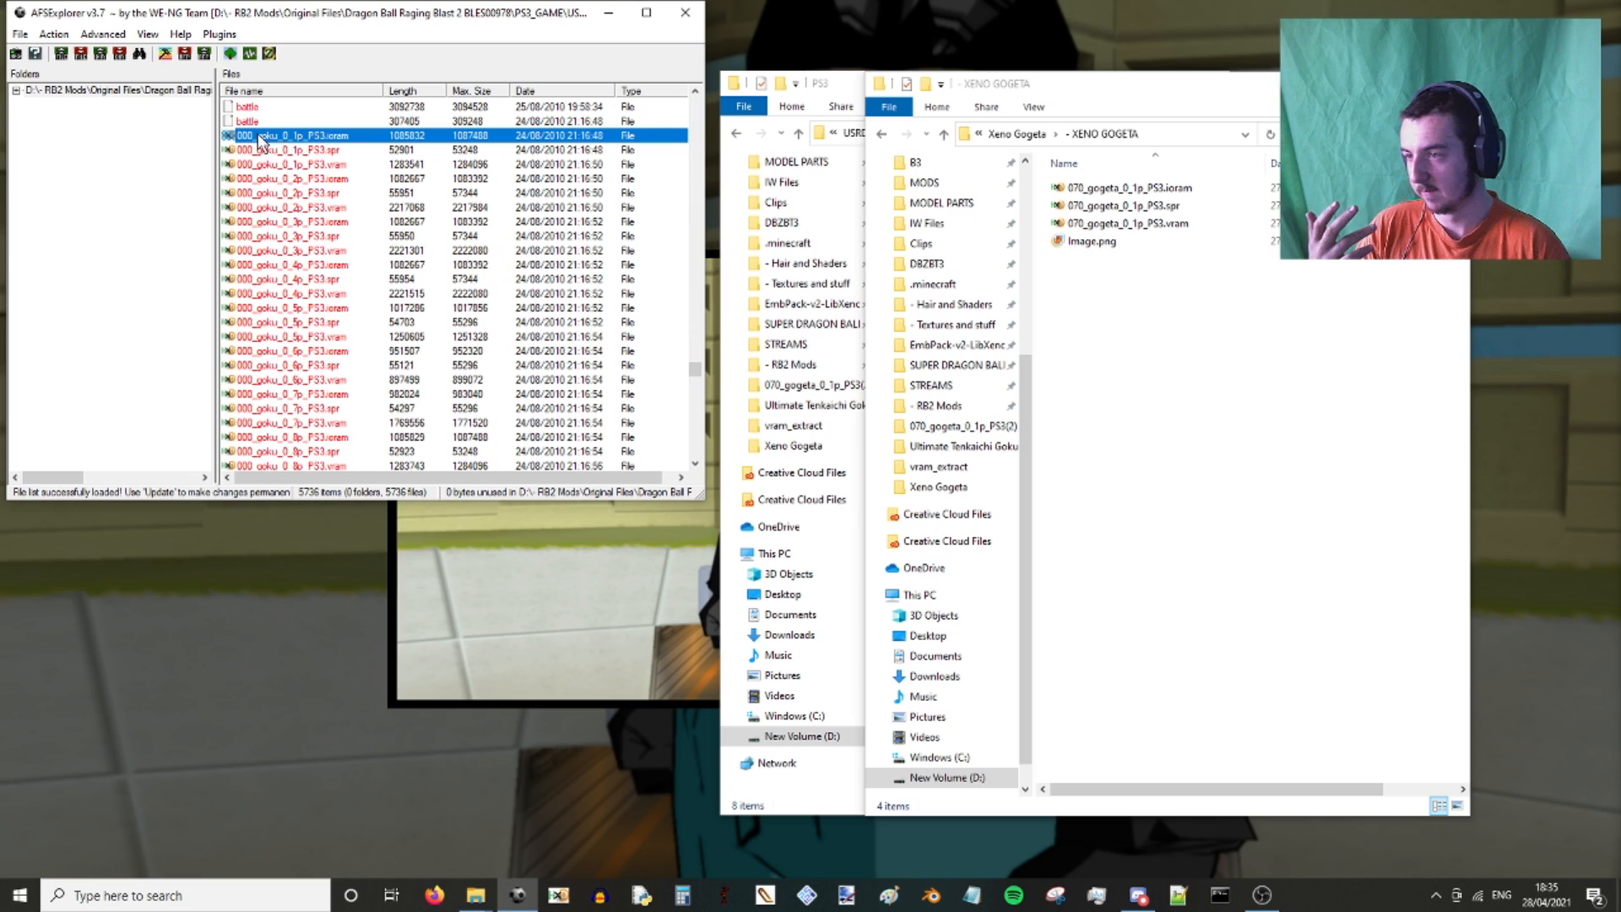
# Compare the 000_goku_0 costume entries with the 001_goku_1 entries that follow them in the archive.
pyautogui.scroll(-7, 377, 174)
pyautogui.scroll(-6, 378, 173)
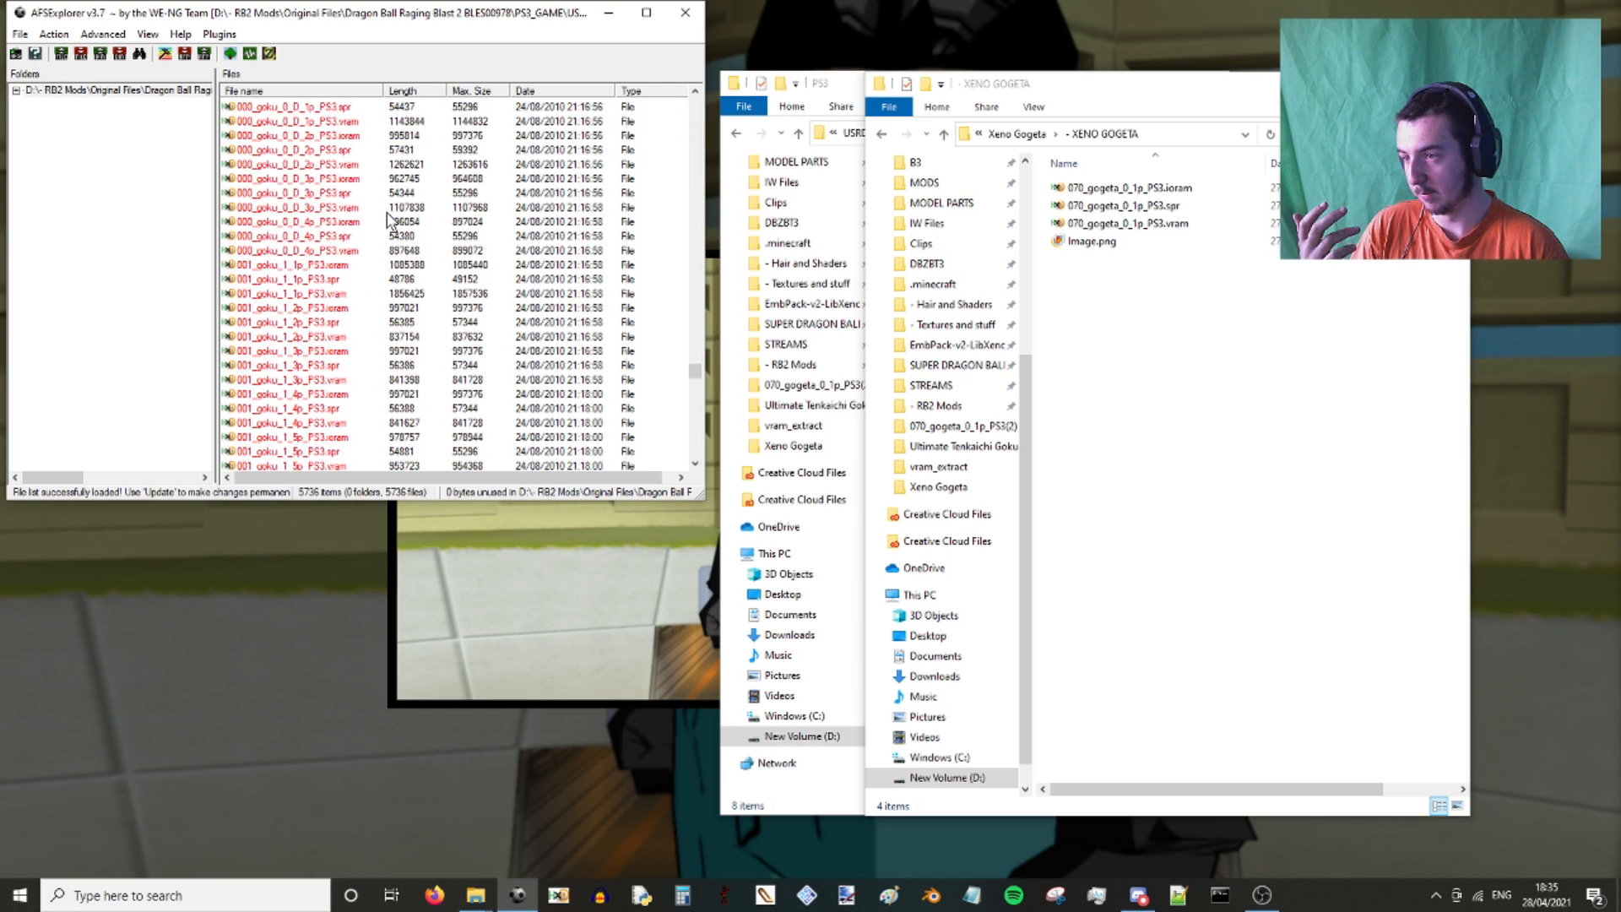
pyautogui.scroll(3, 319, 126)
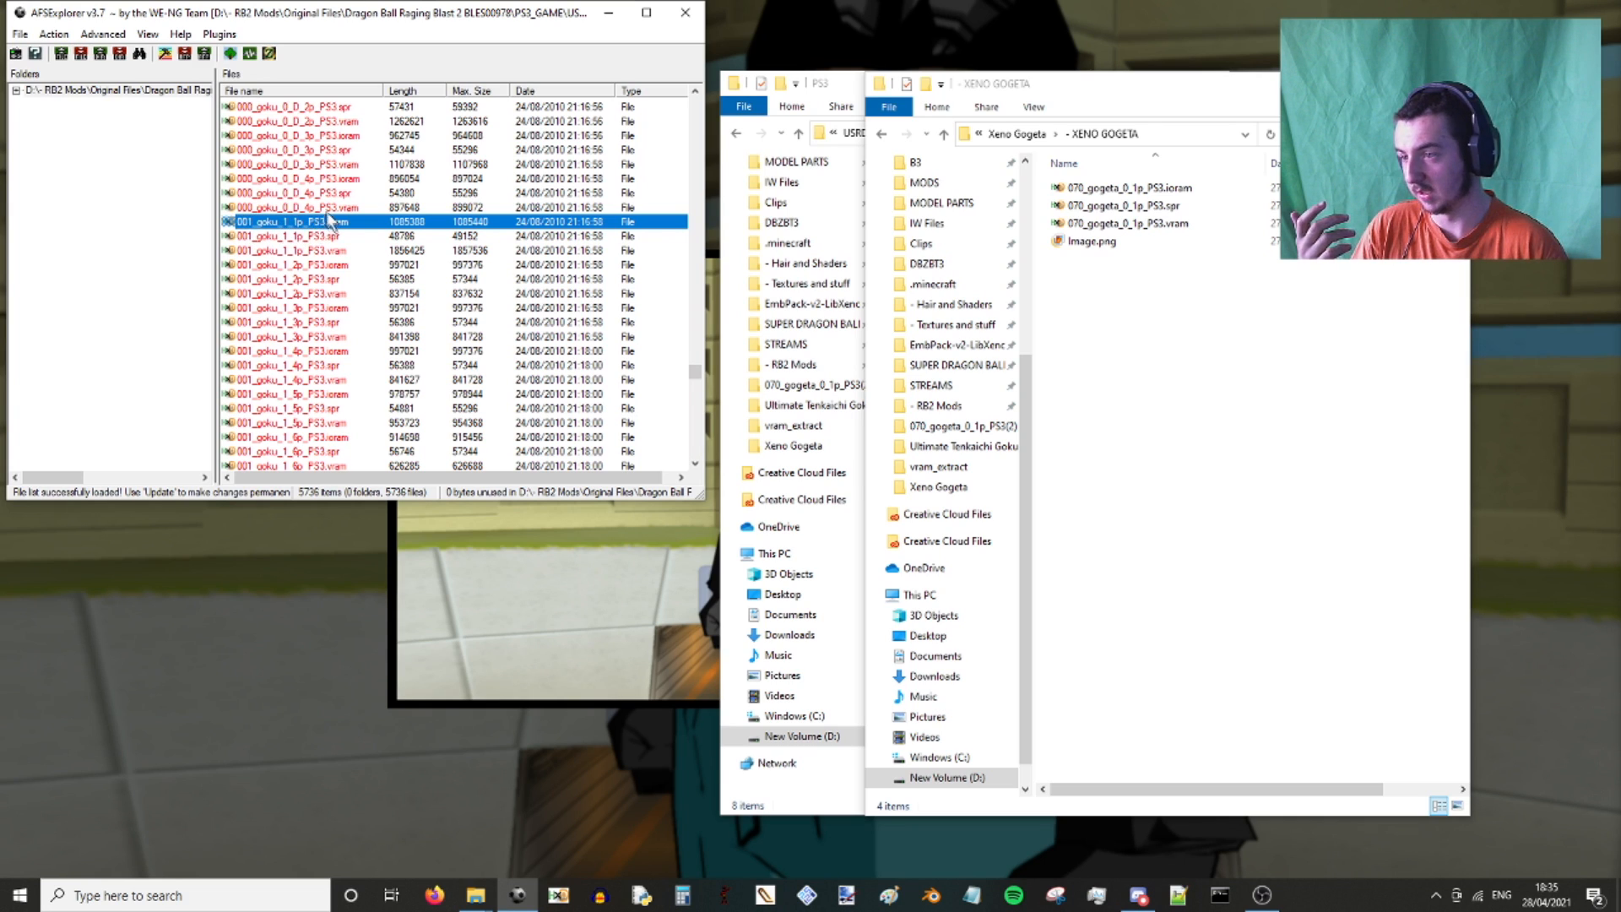
pyautogui.scroll(-2, 379, 251)
pyautogui.scroll(4, 379, 251)
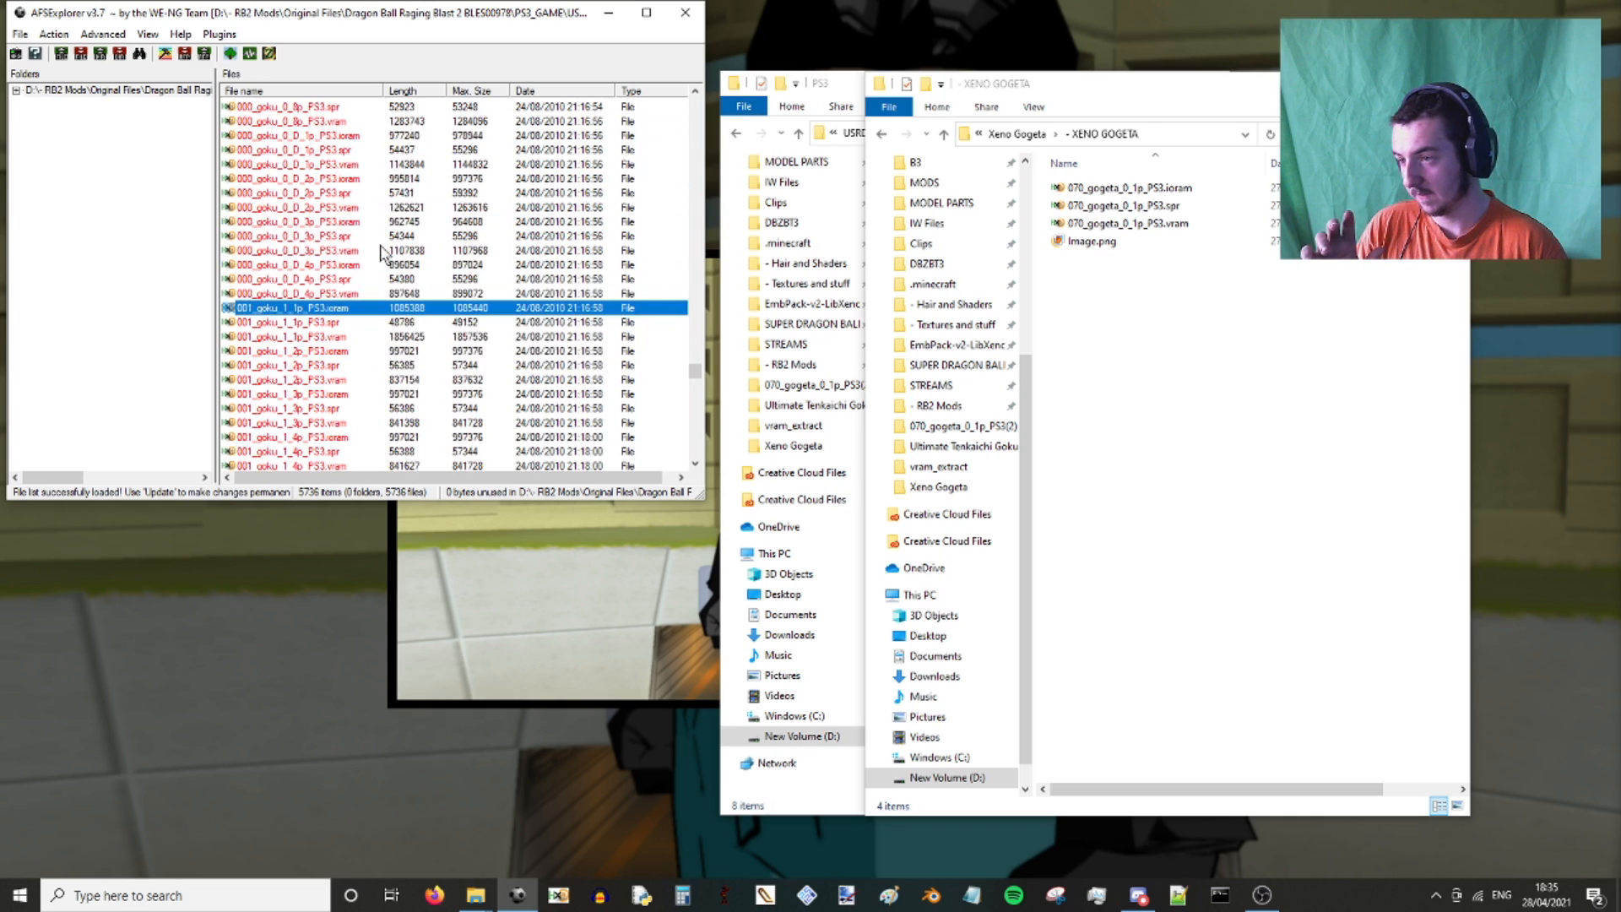
pyautogui.scroll(8, 381, 251)
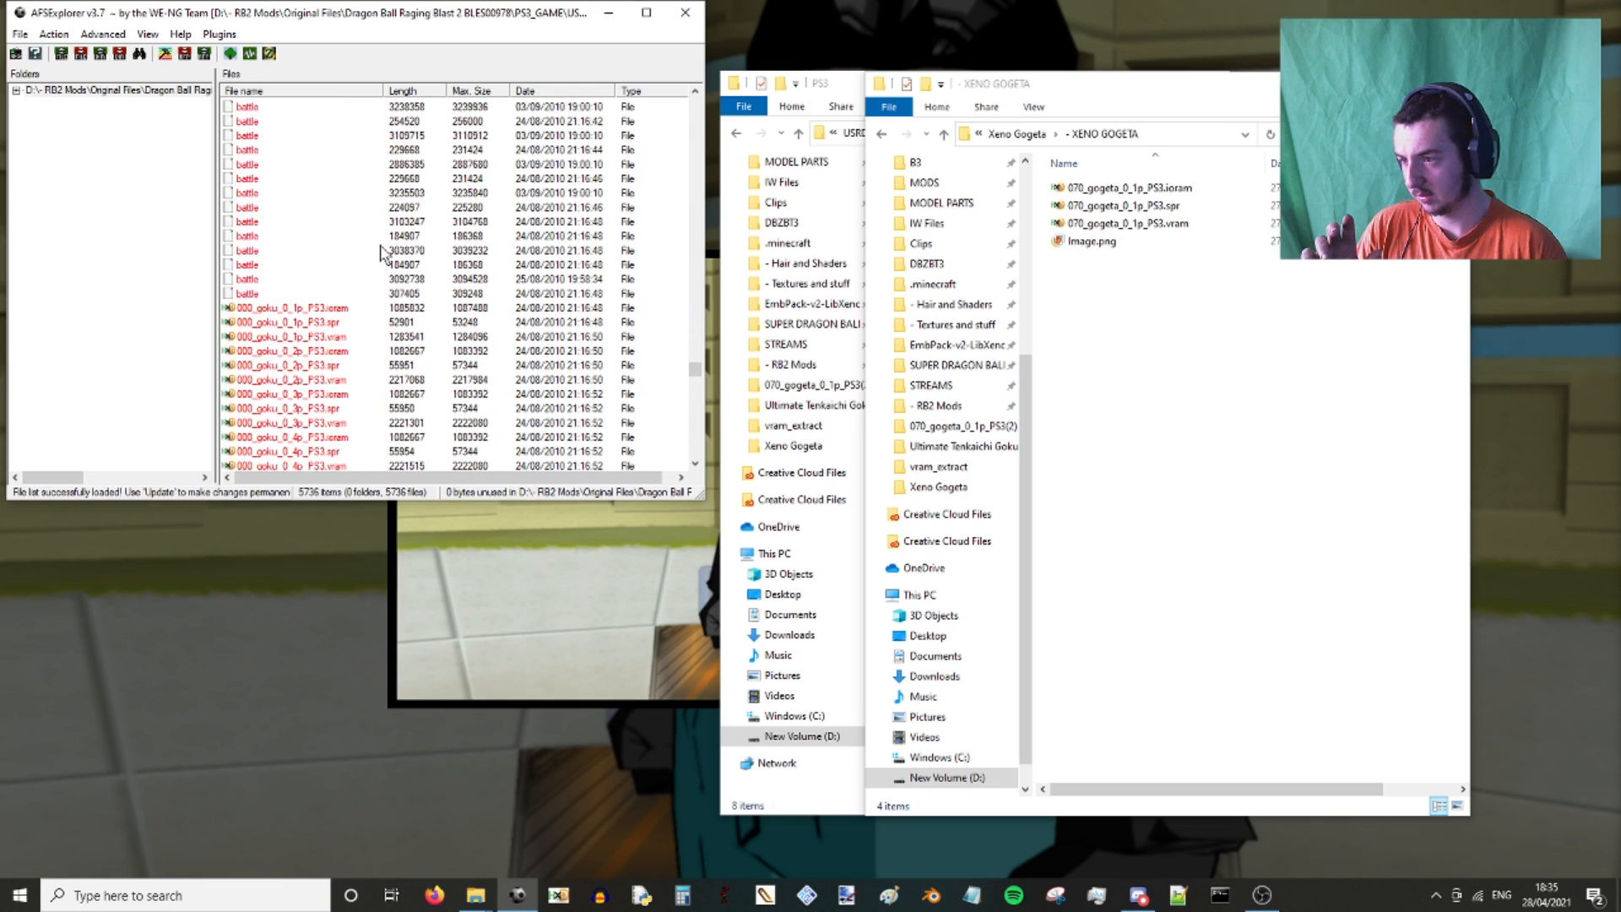
pyautogui.scroll(-4, 381, 251)
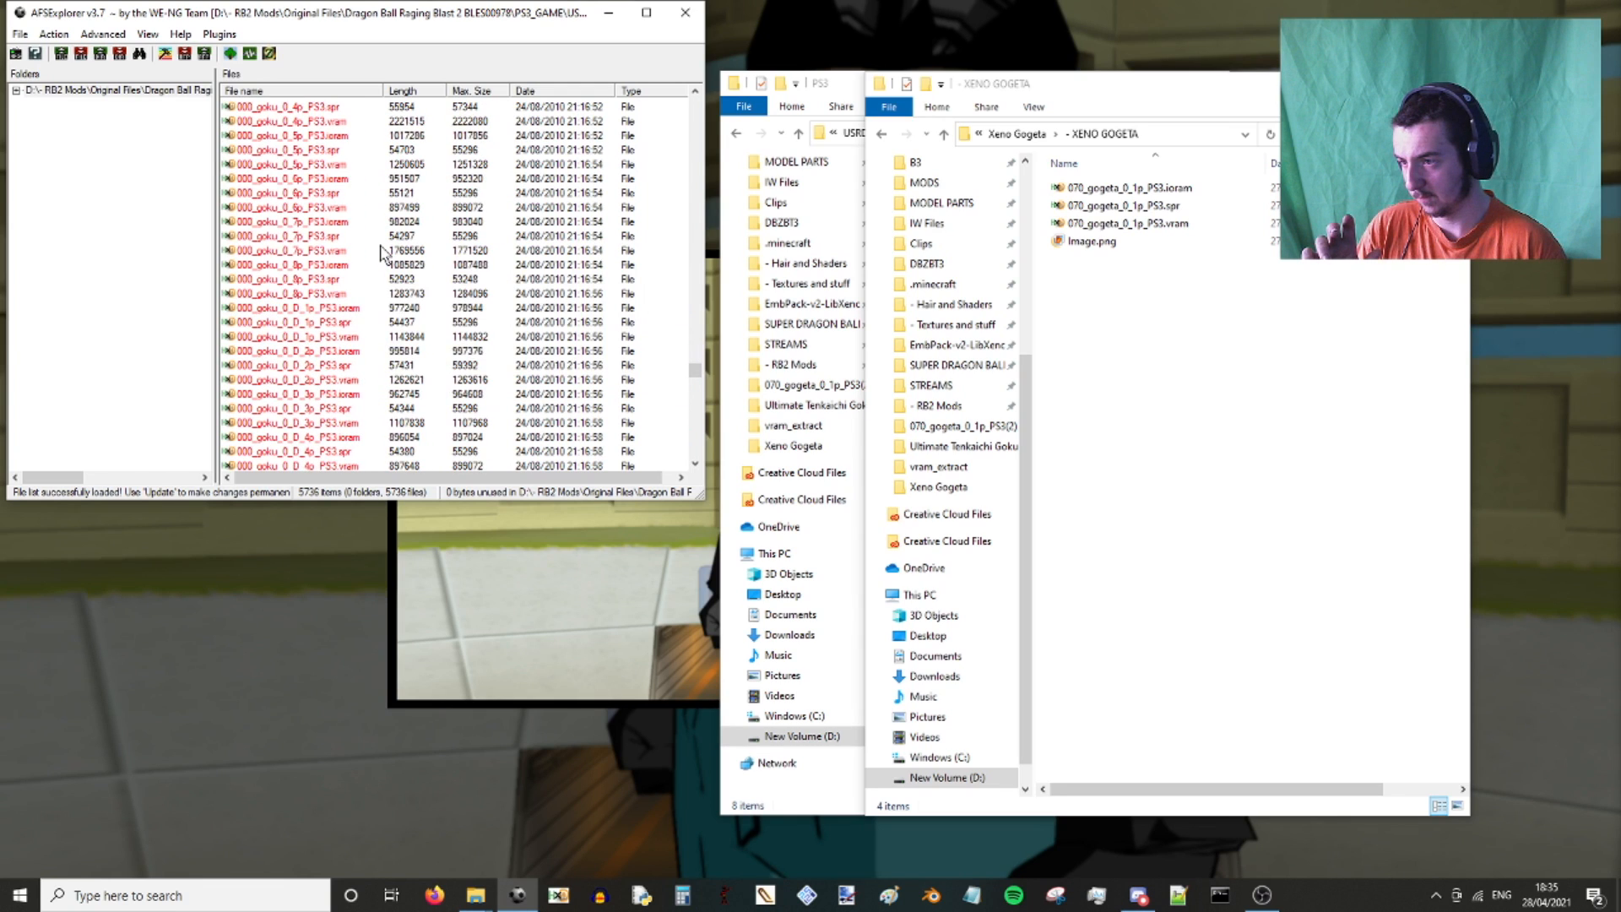
# Examine the 000_goku_0_D entries from 000_goku_0_D_1p_PS3.ioram on, and select 001_goku_1_1p_PS3.ioram.
pyautogui.click(352, 309)
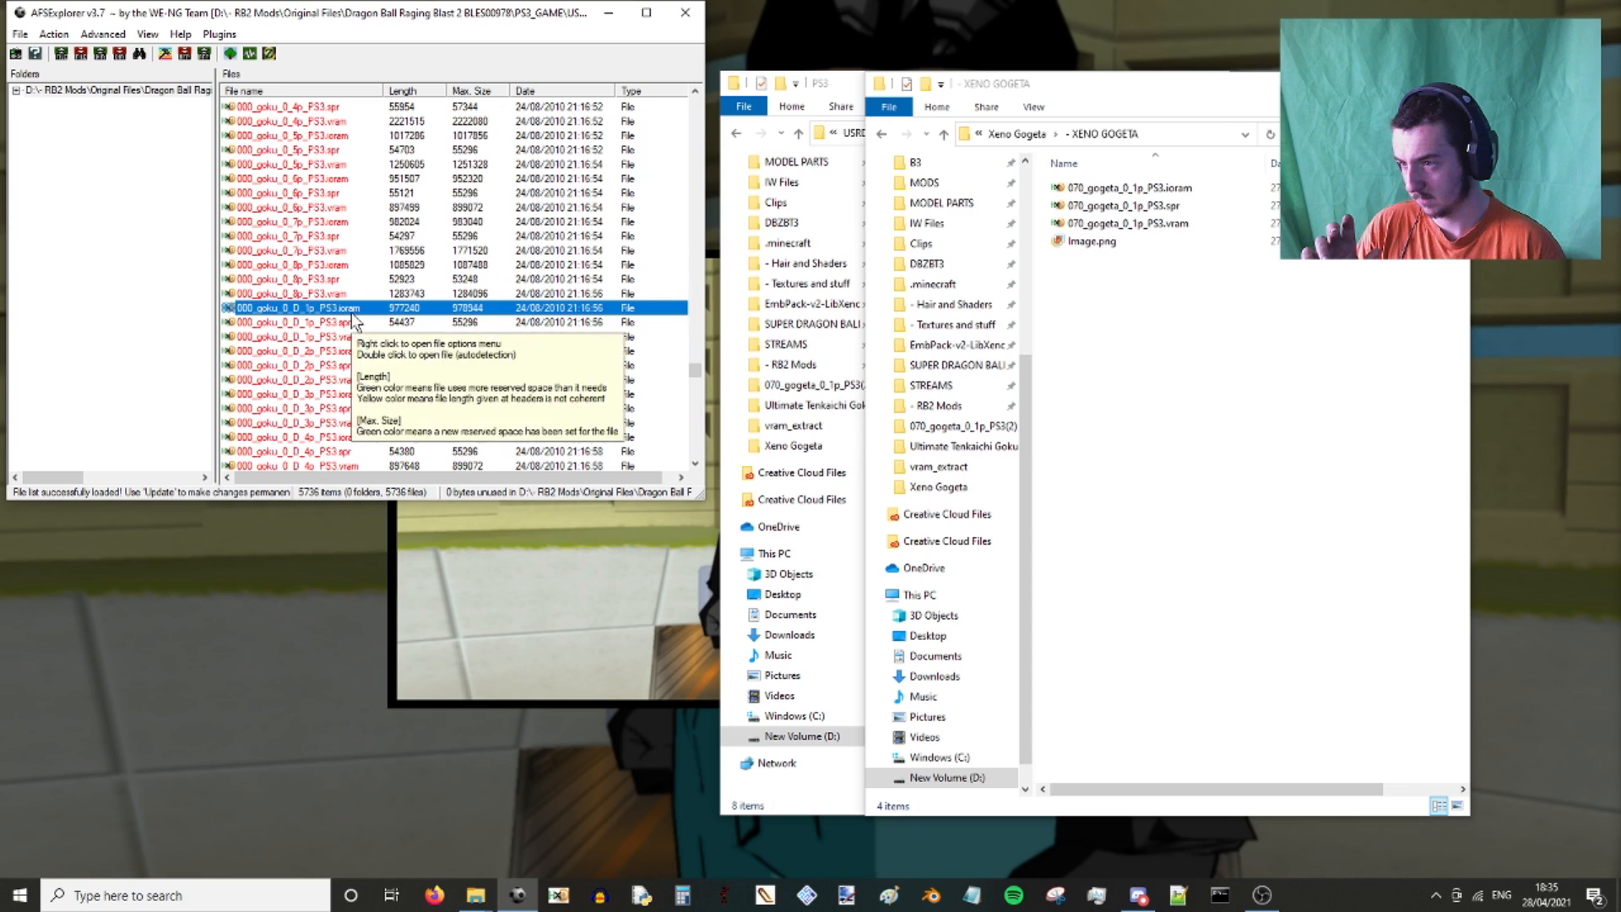
pyautogui.scroll(-7, 354, 311)
pyautogui.scroll(-8, 369, 246)
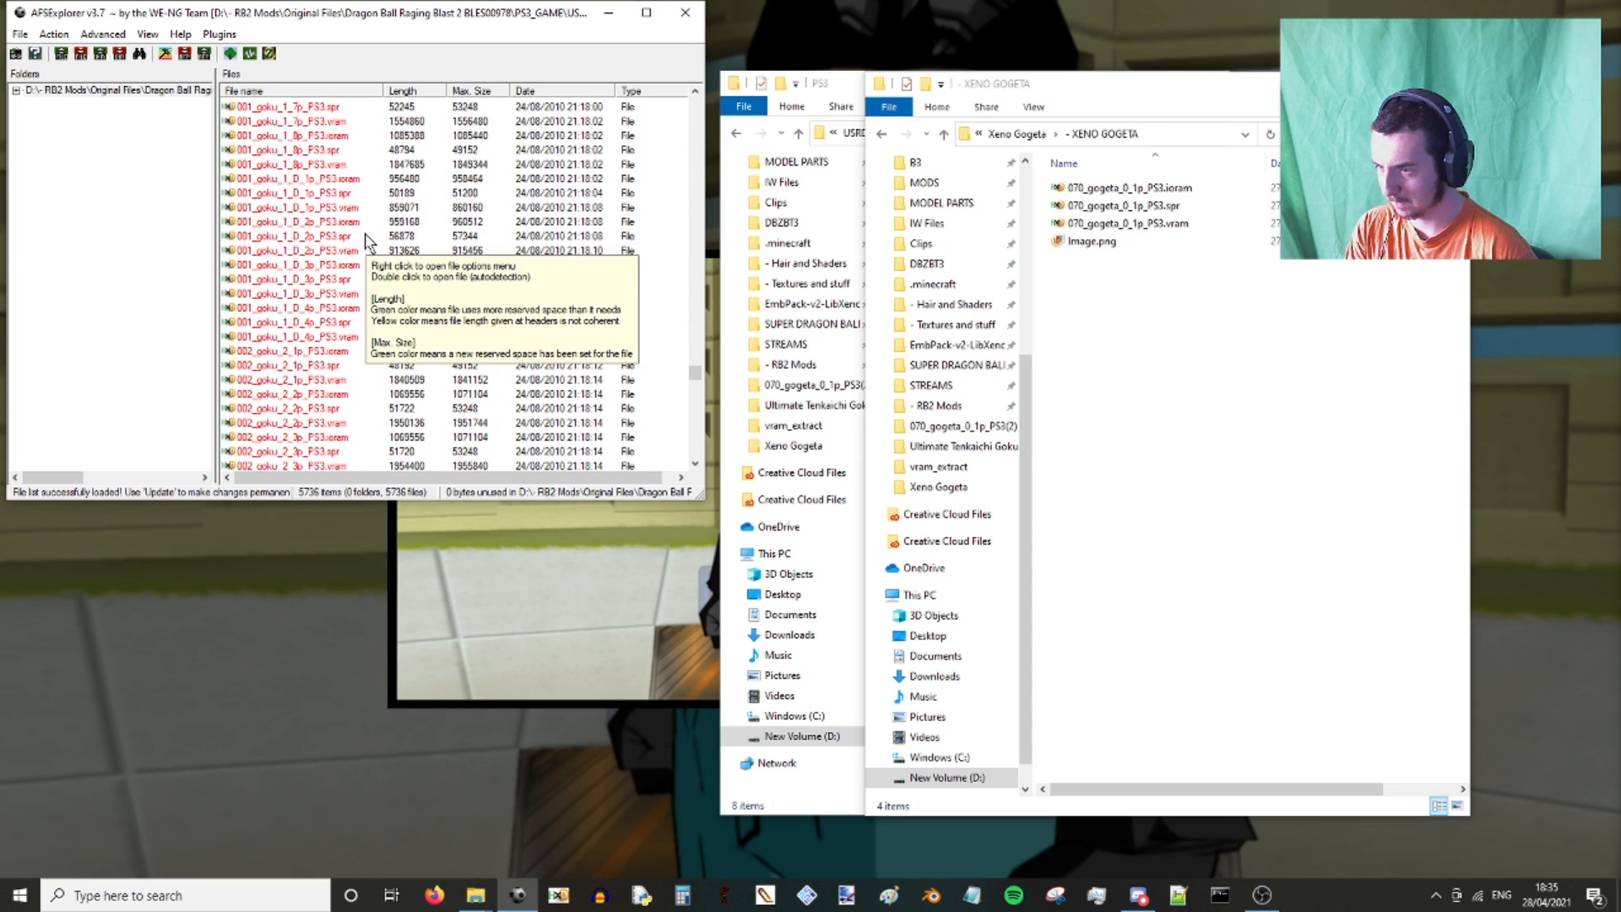
pyautogui.scroll(16, 367, 241)
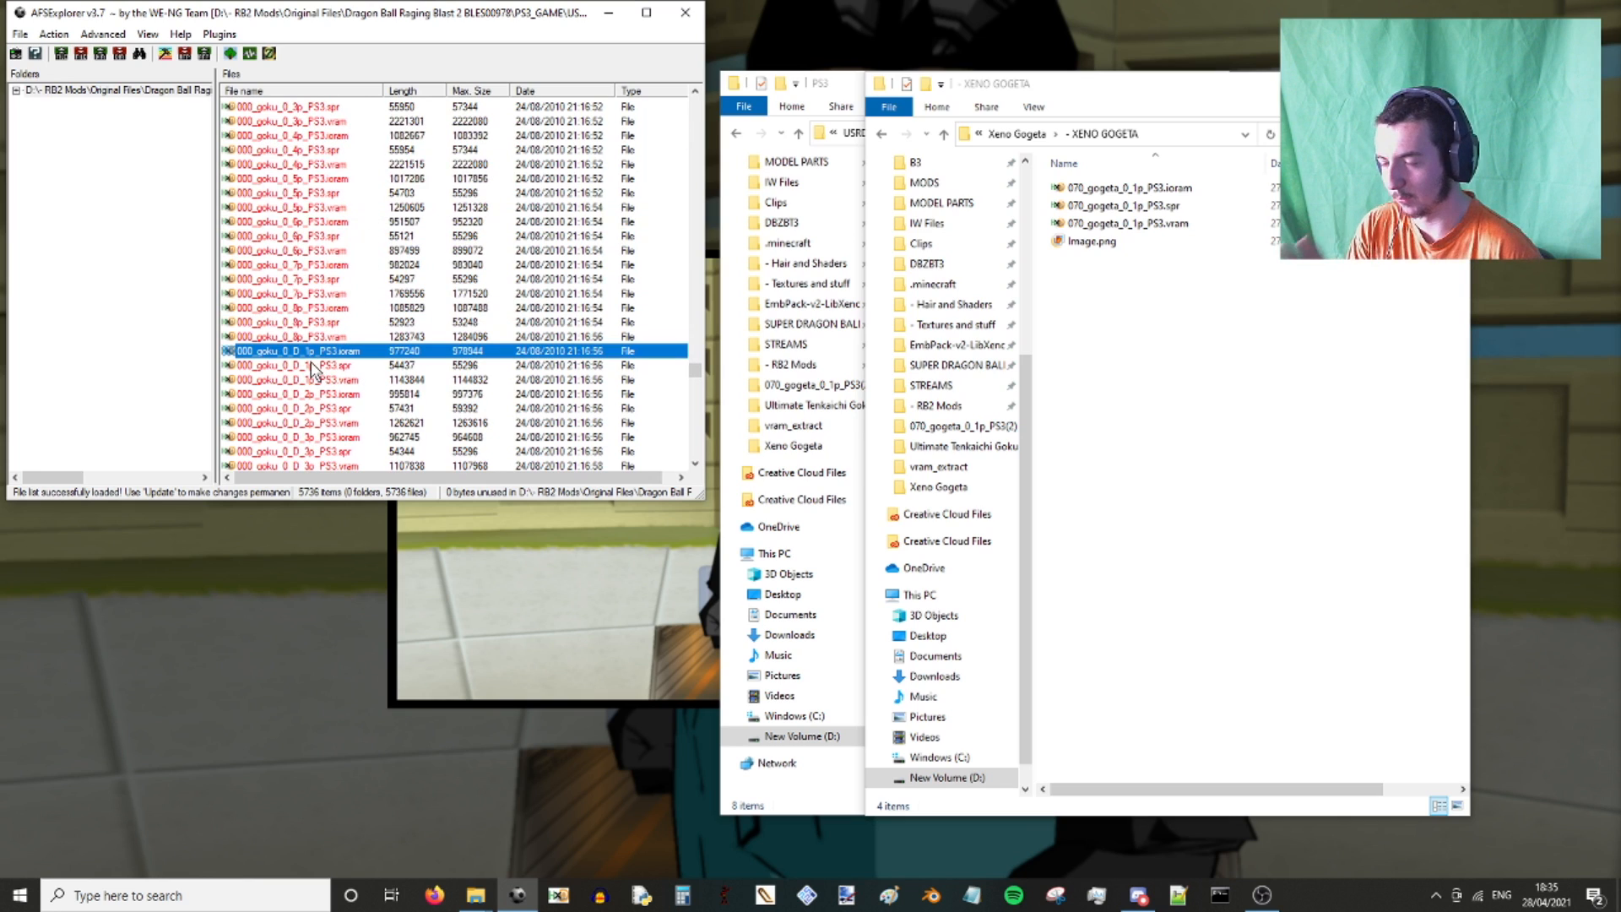
pyautogui.scroll(-5, 312, 370)
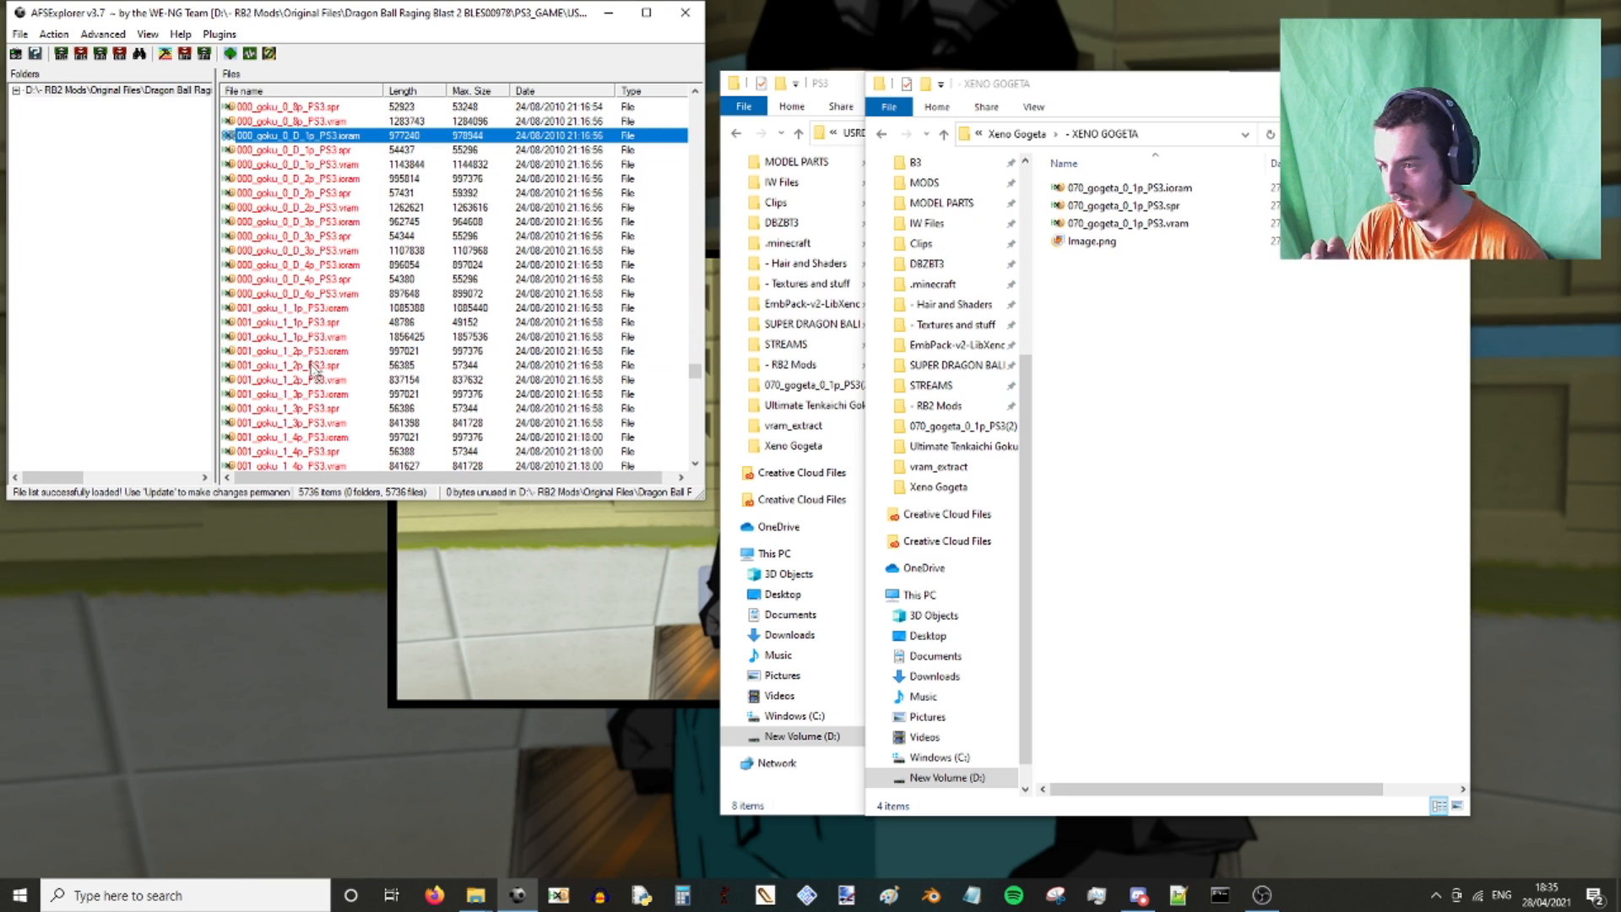
pyautogui.click(313, 308)
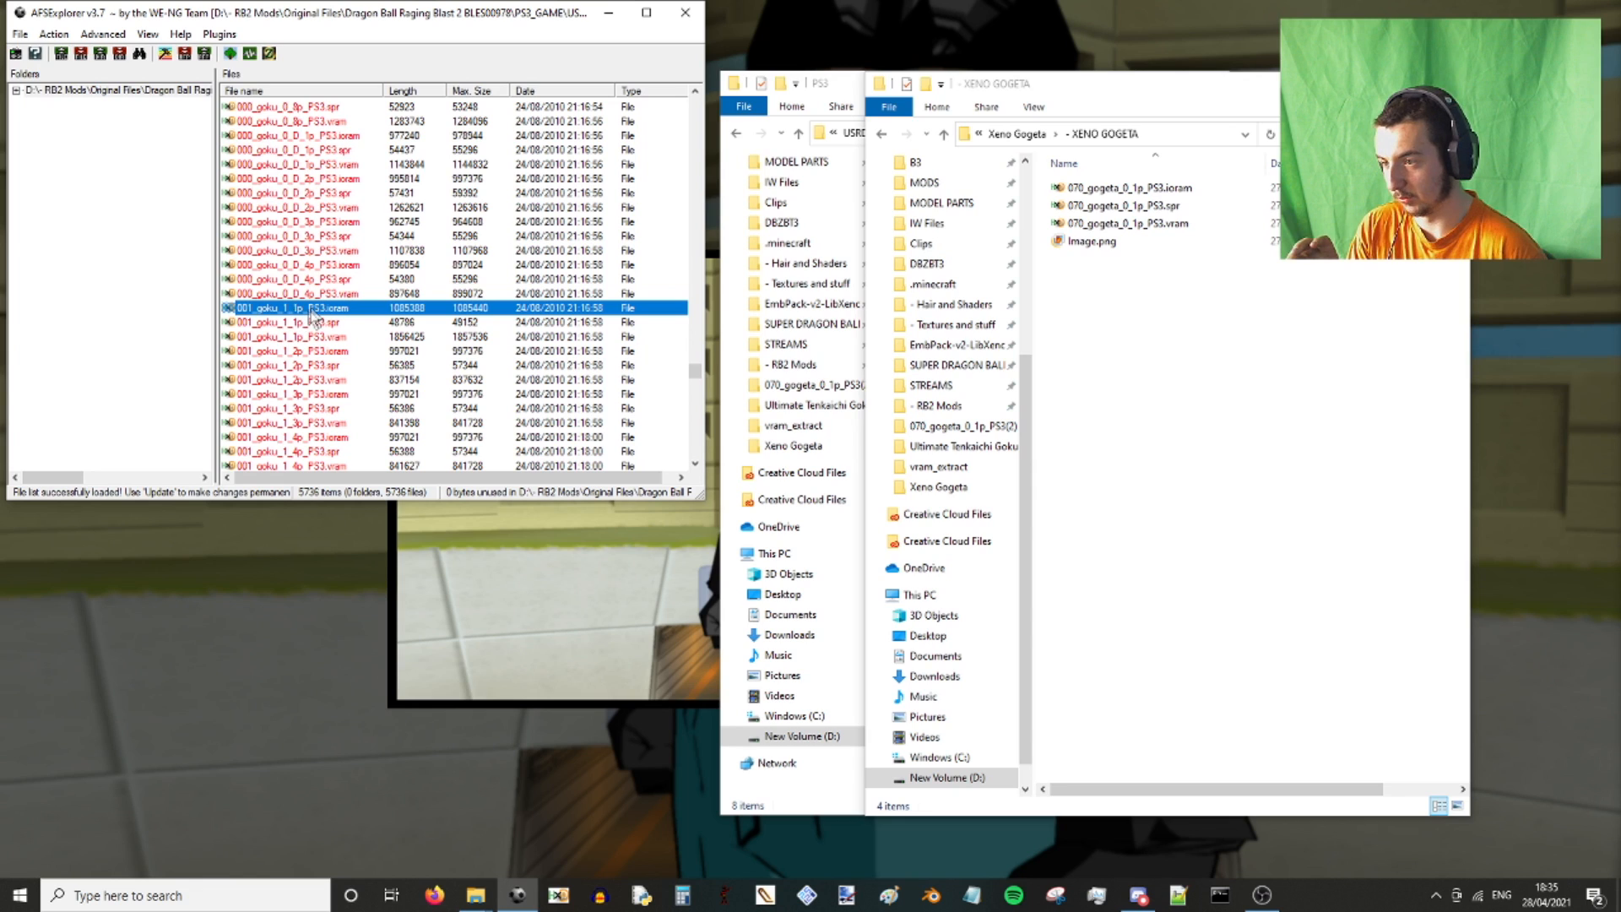
# Go past the remaining Goku forms to the Gohan entries and select 004_gohan_0_1p_PS3.ioram.
pyautogui.scroll(-7, 326, 325)
pyautogui.scroll(-20, 472, 325)
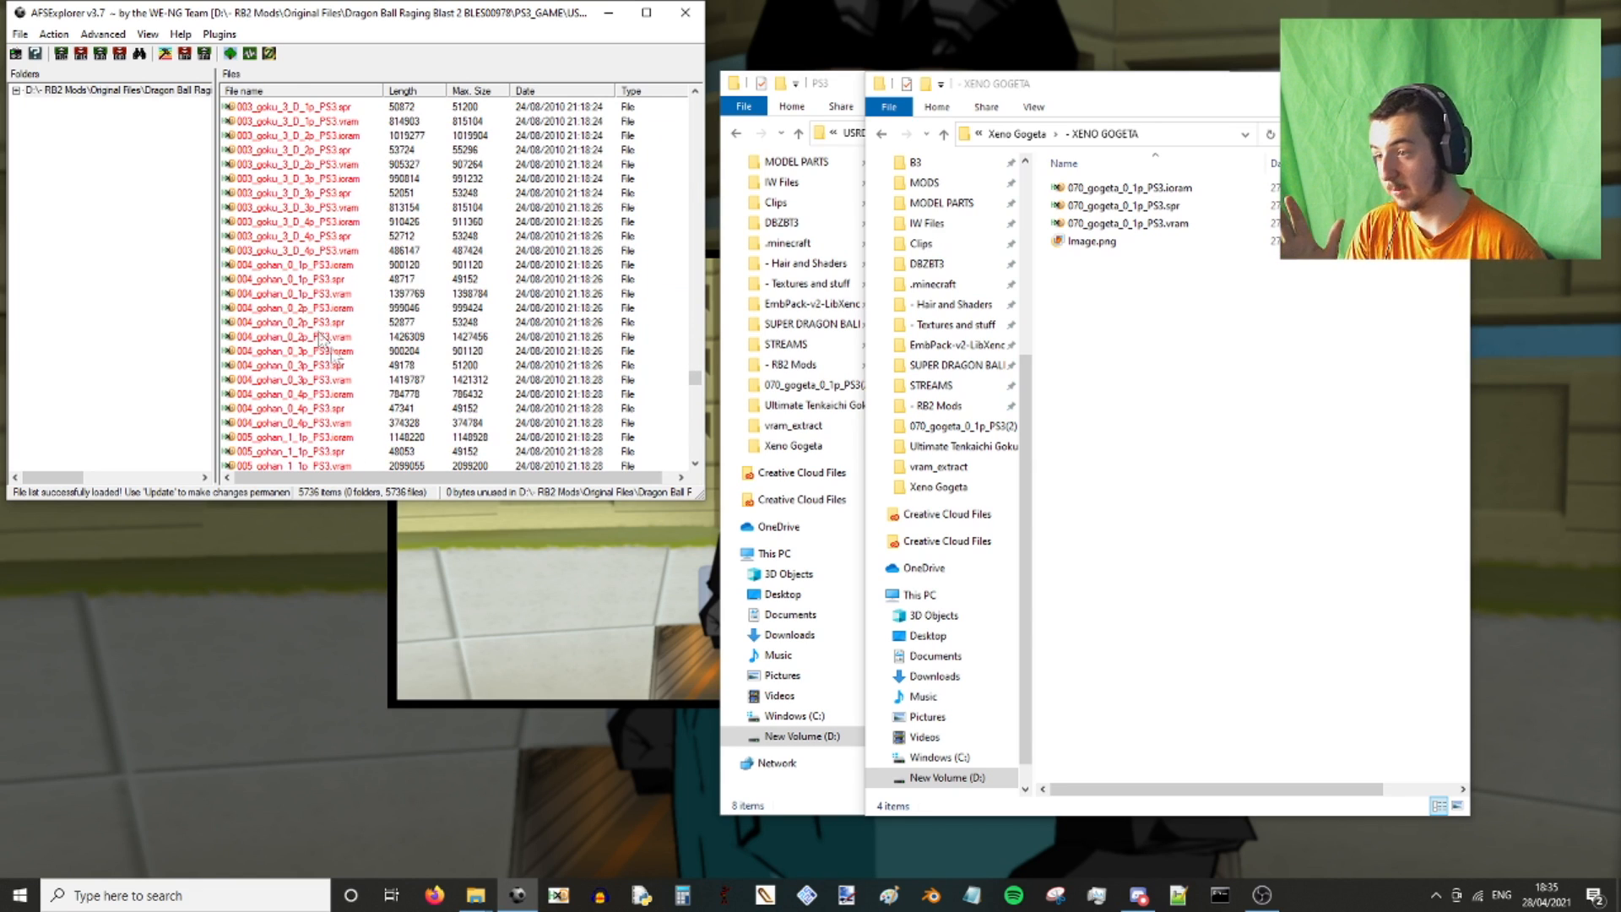
pyautogui.click(309, 265)
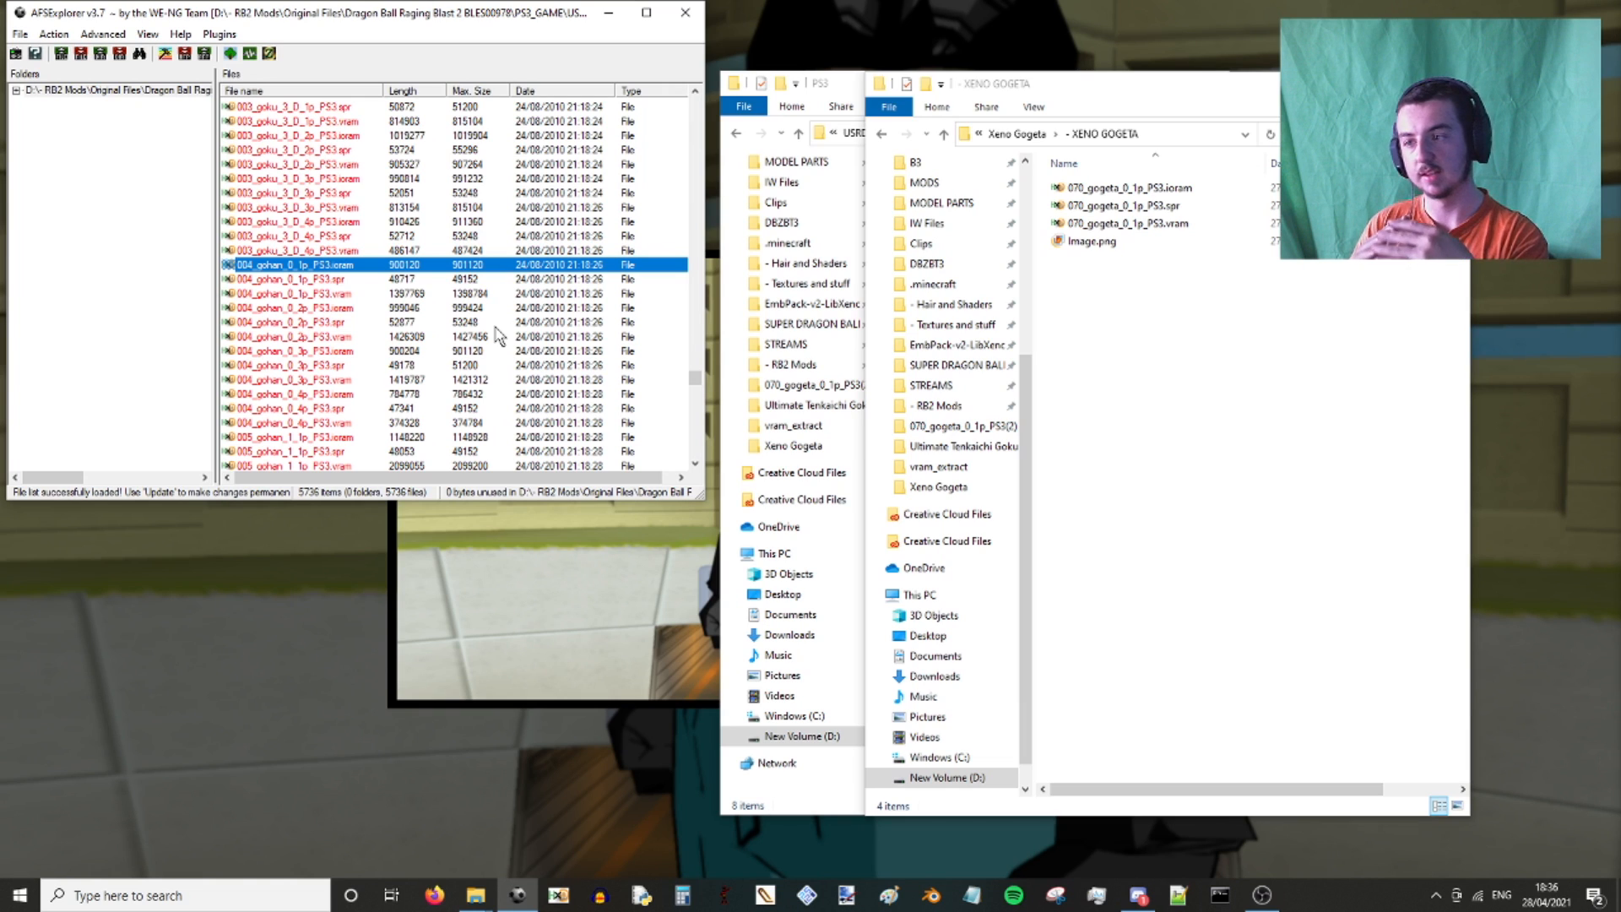
# Switch to Discord, expand RagingBlast_2_Characters.txt in the modding-essentials channel, and highlight the Kid Gohan (000) line.
pyautogui.click(1138, 895)
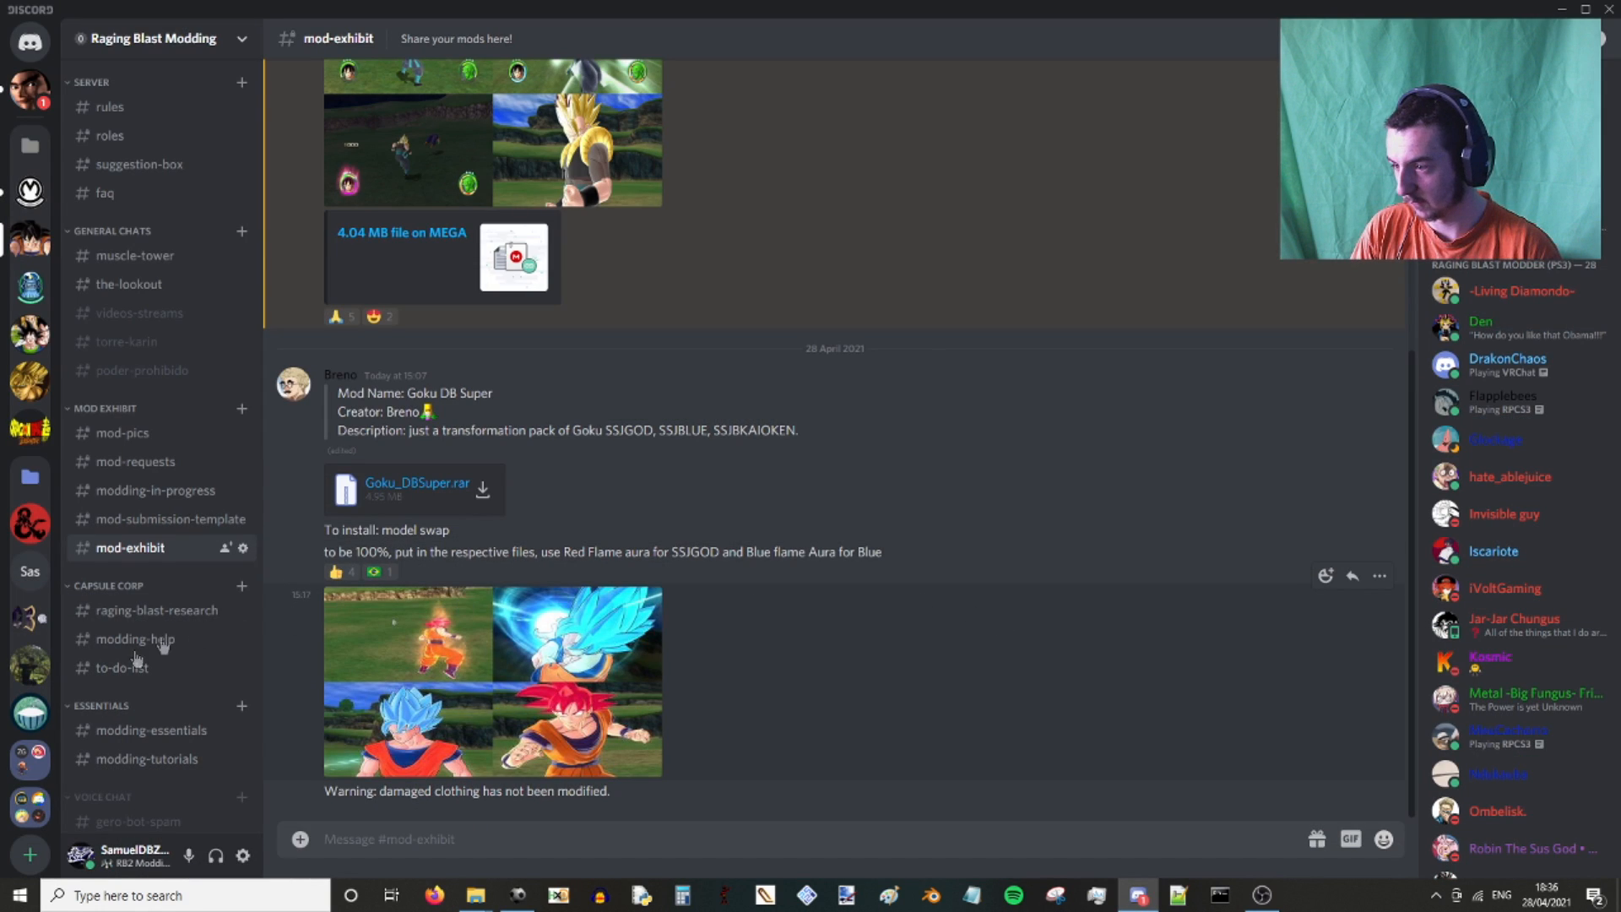
pyautogui.click(179, 739)
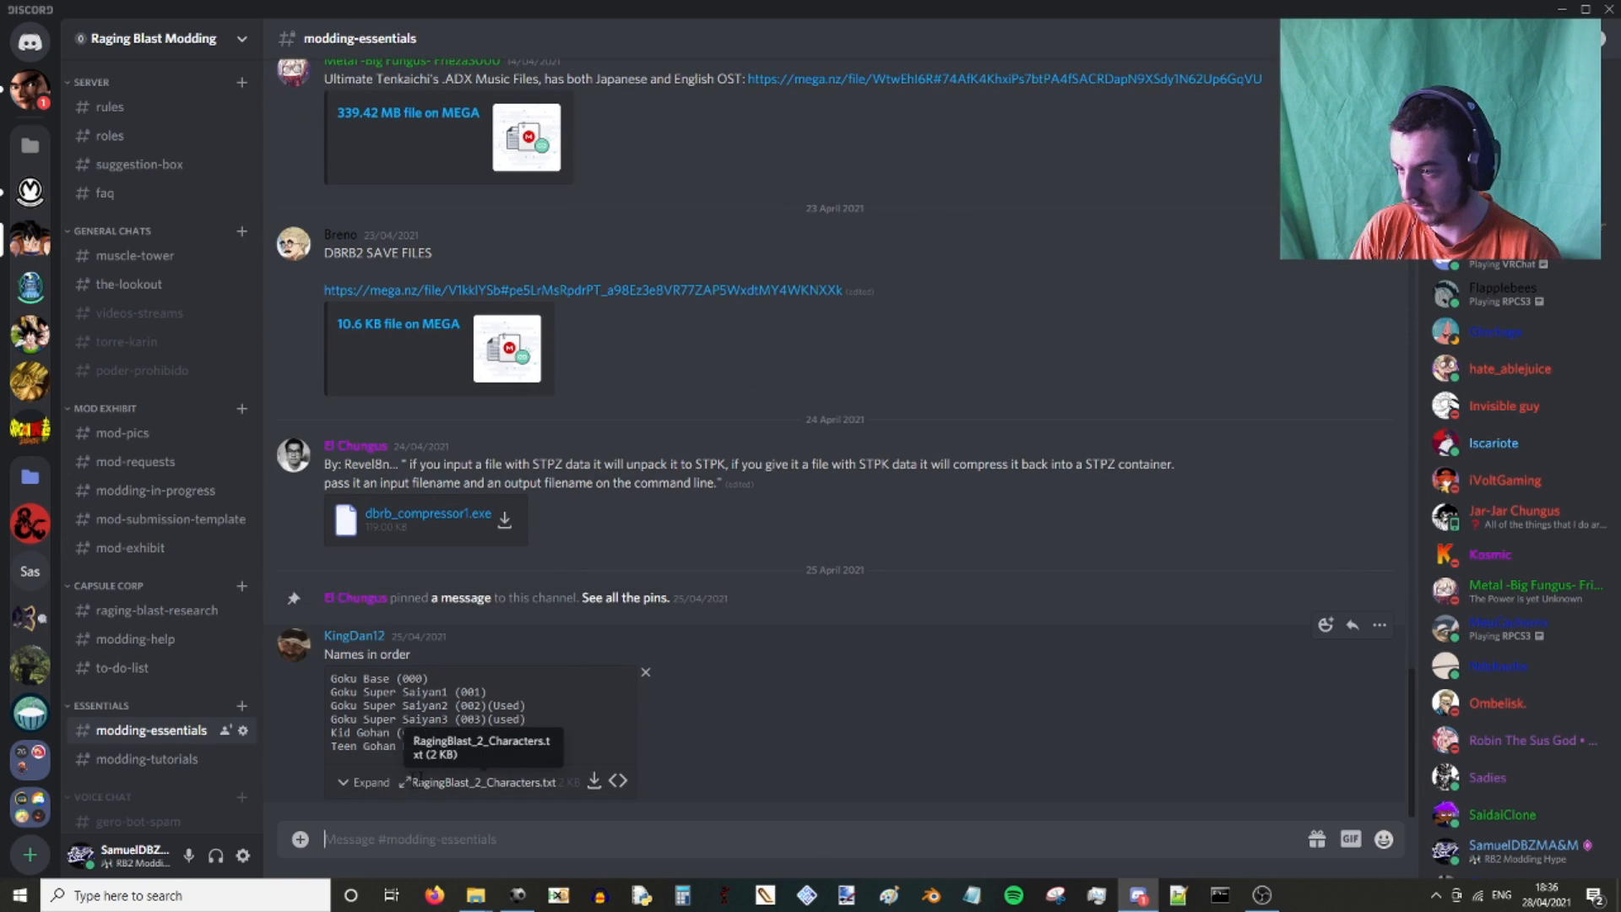
pyautogui.click(372, 782)
pyautogui.scroll(10, 551, 397)
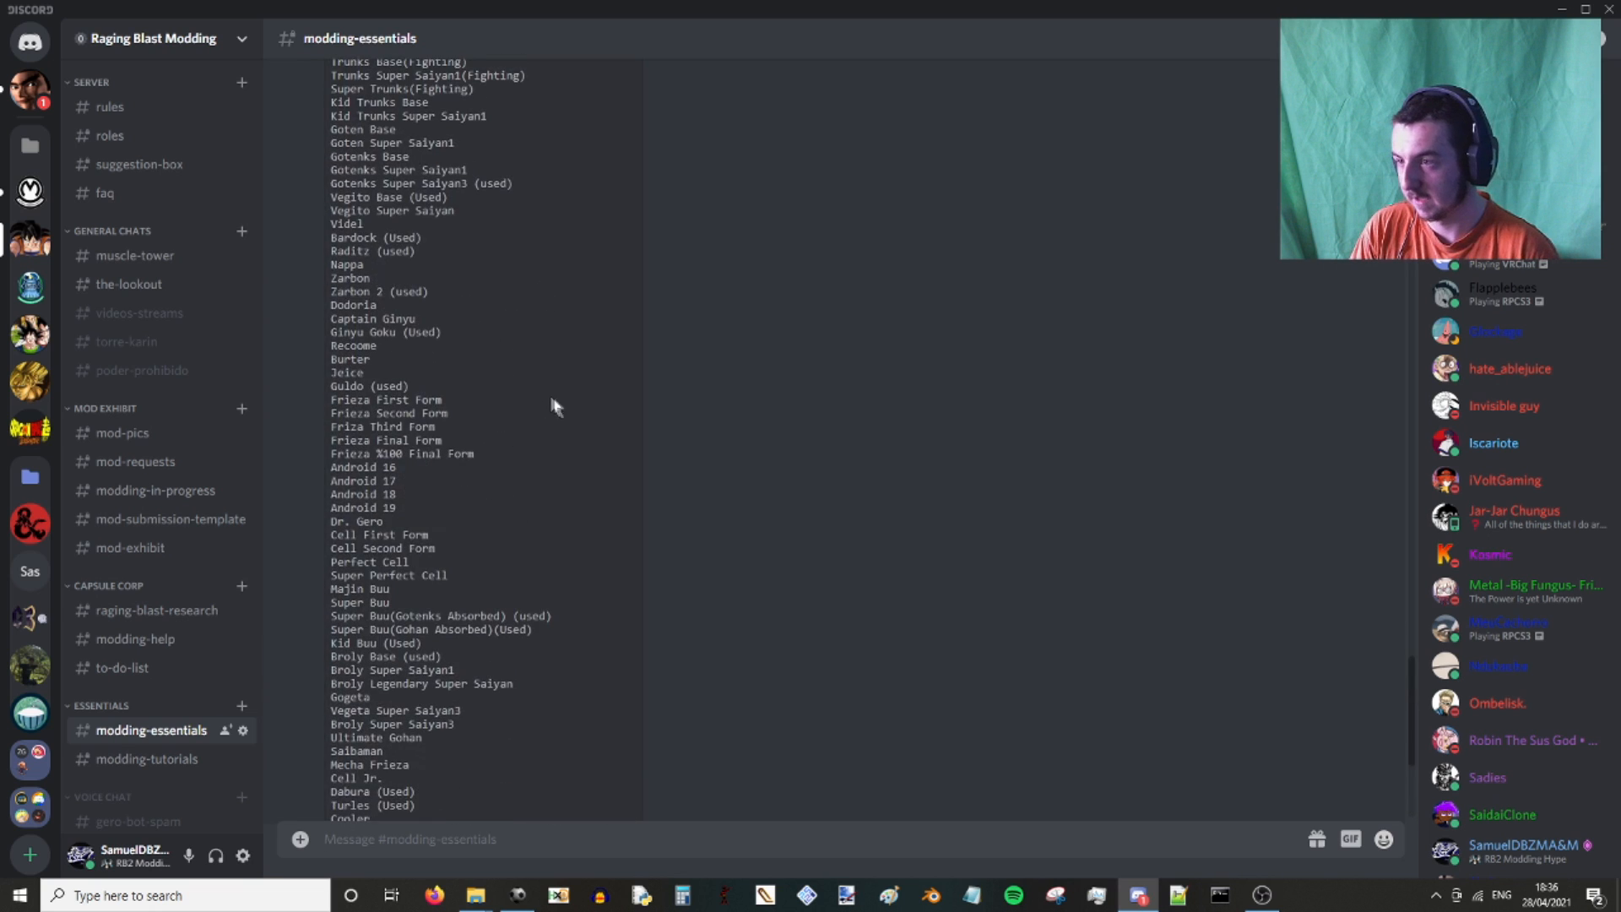
pyautogui.scroll(-5, 553, 594)
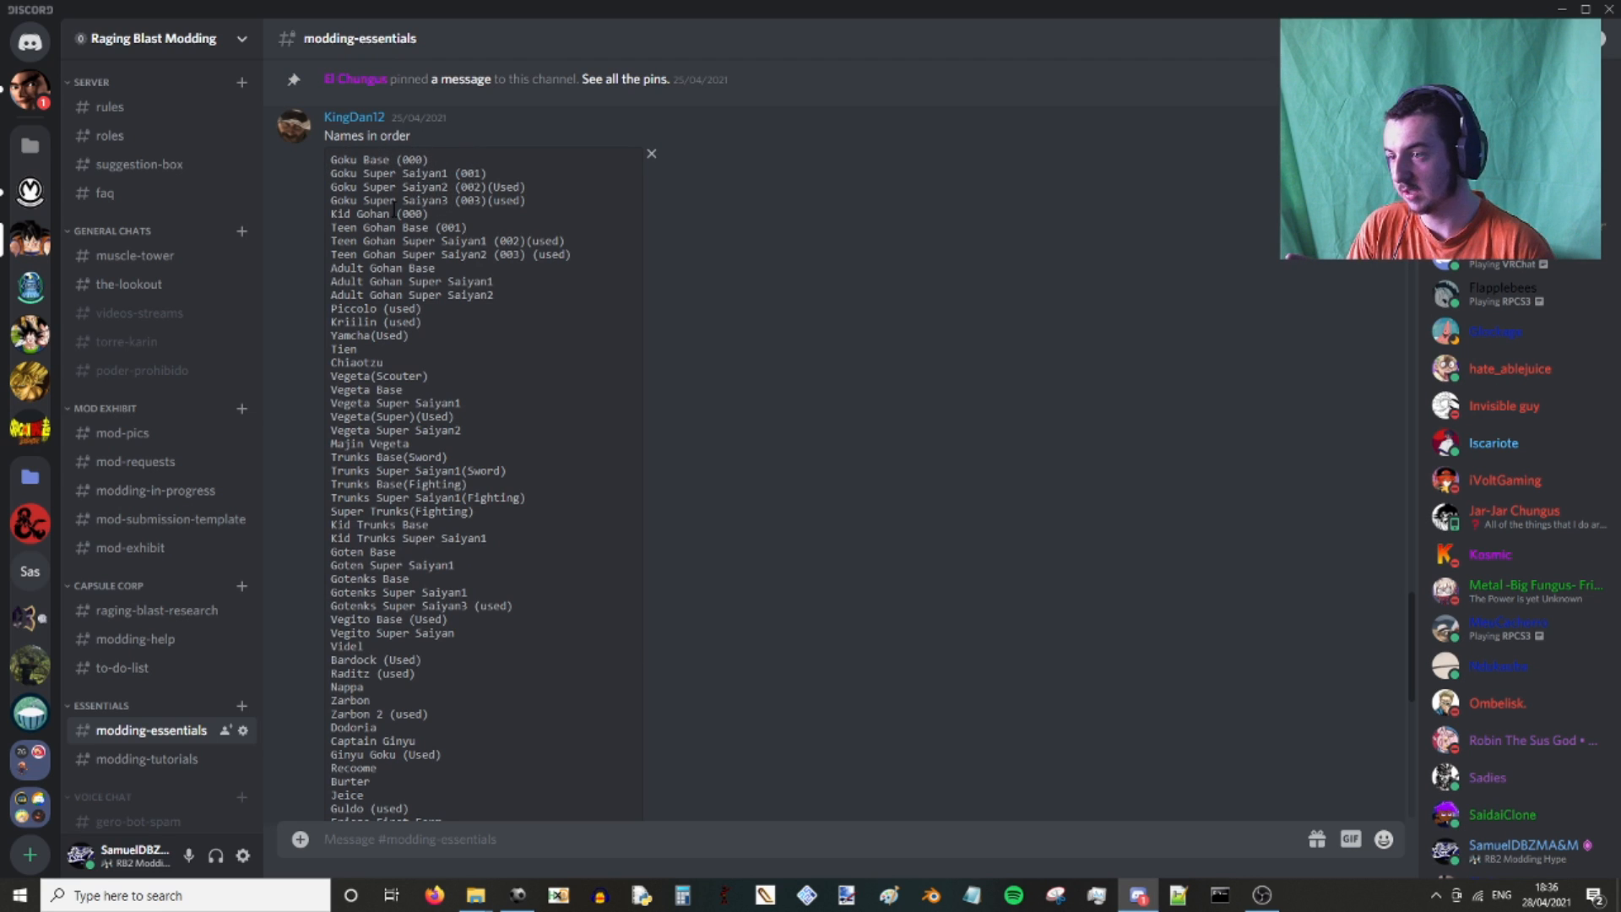
pyautogui.scroll(-1, 340, 123)
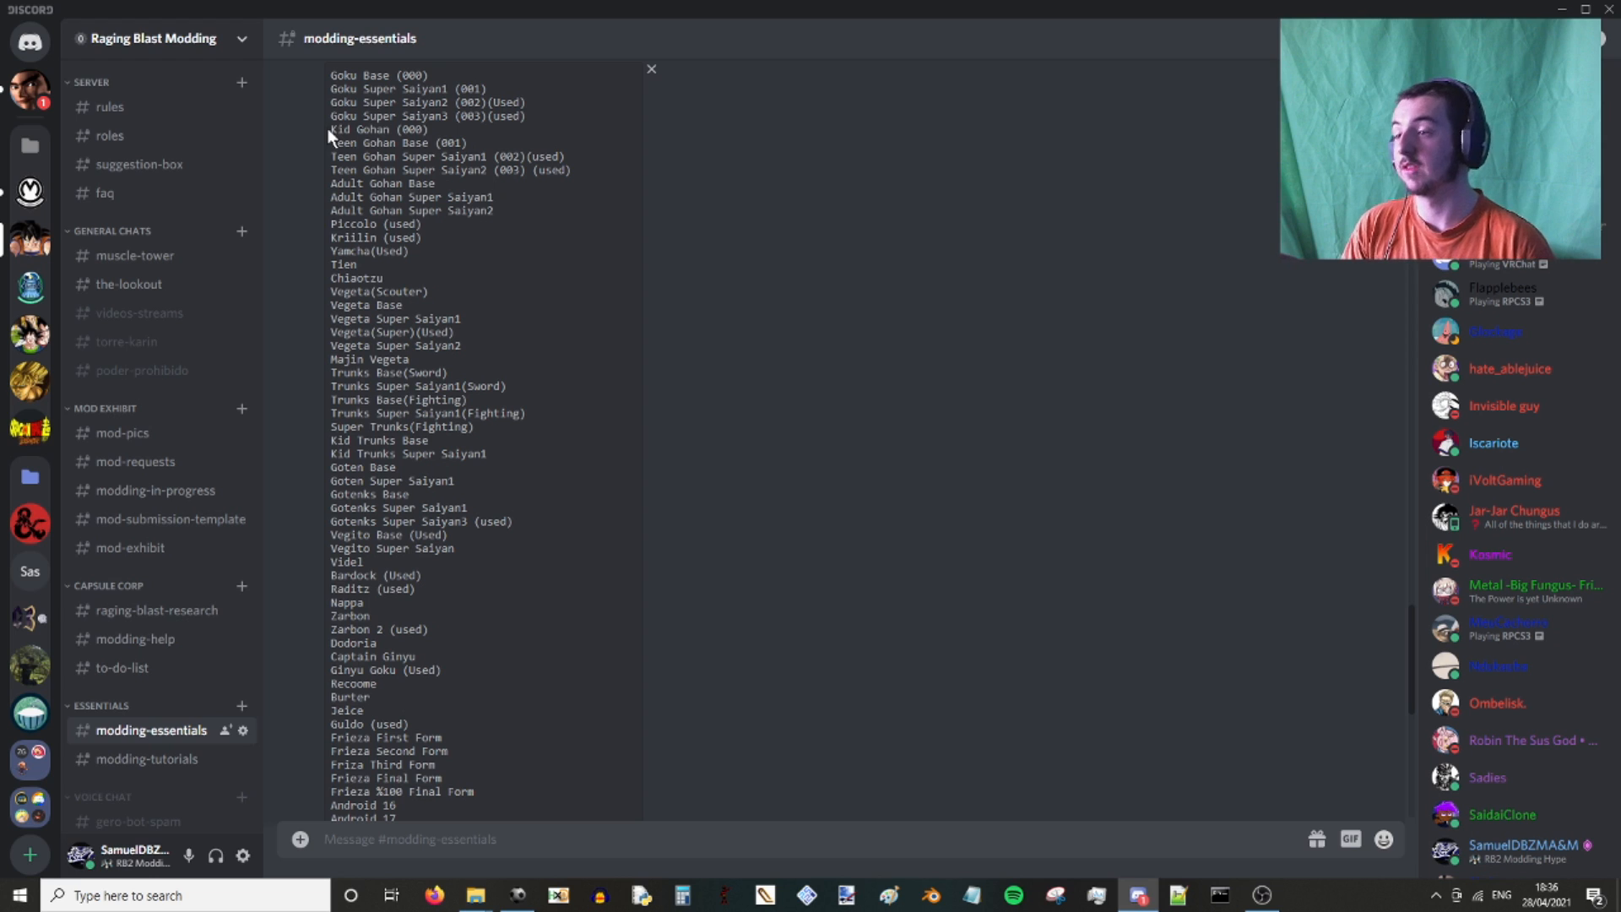
pyautogui.moveTo(327, 129); pyautogui.dragTo(451, 129)
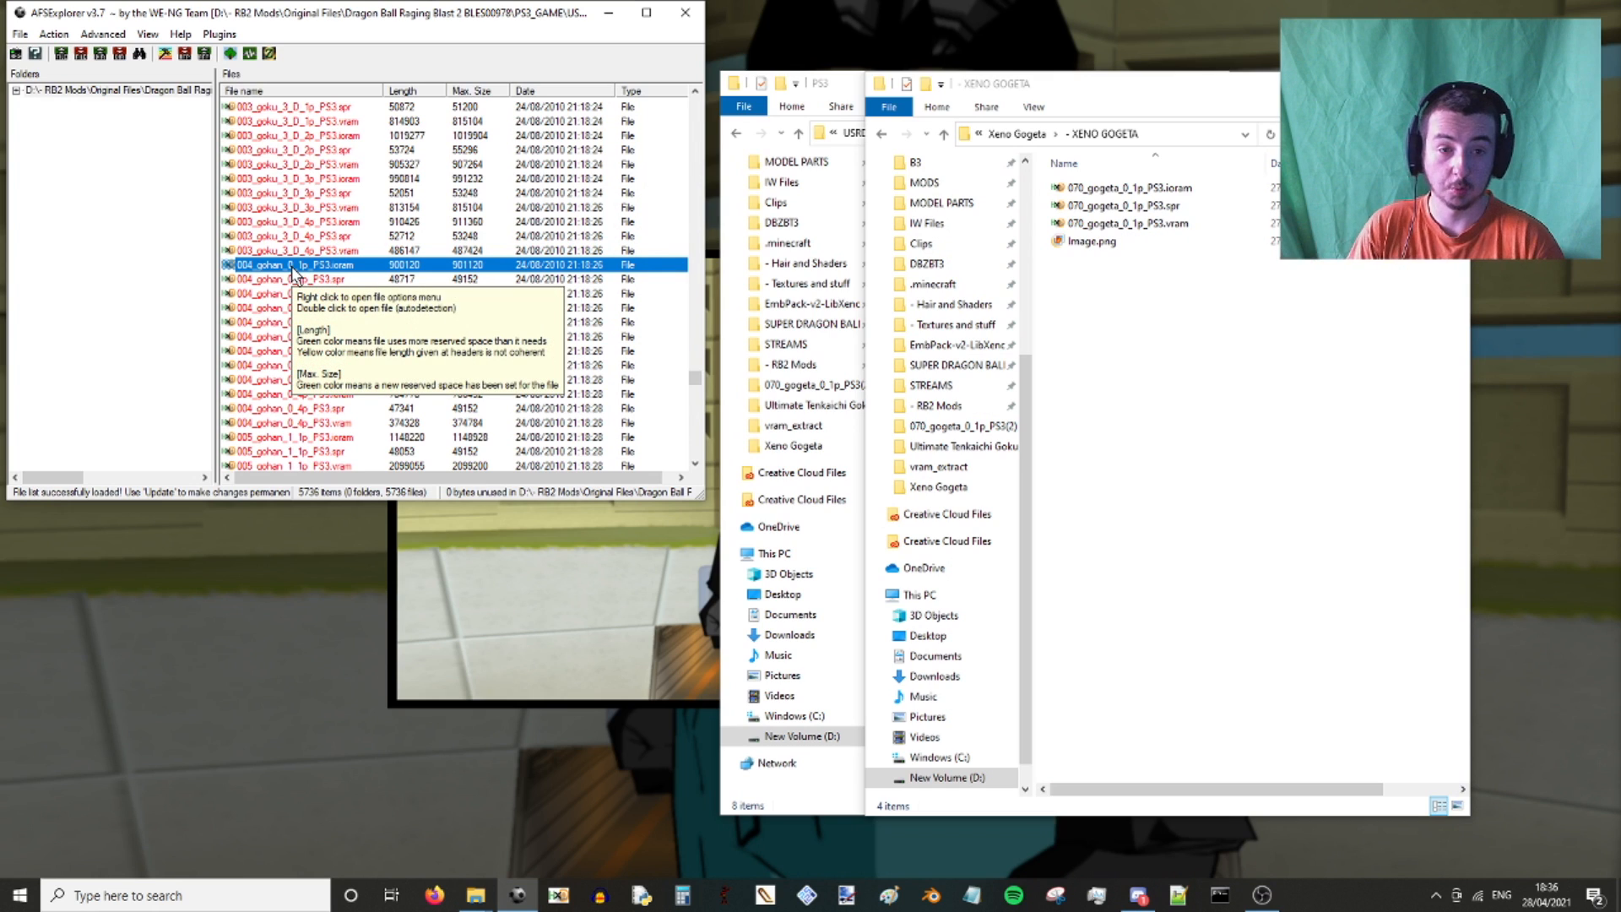
# Look through the Gohan entries in AFSExplorer, recheck Discord's character list, minimise it, and return to 004_gohan_0_1p_PS3.ioram.
pyautogui.scroll(-6, 313, 274)
pyautogui.scroll(-20, 338, 280)
pyautogui.scroll(5, 384, 299)
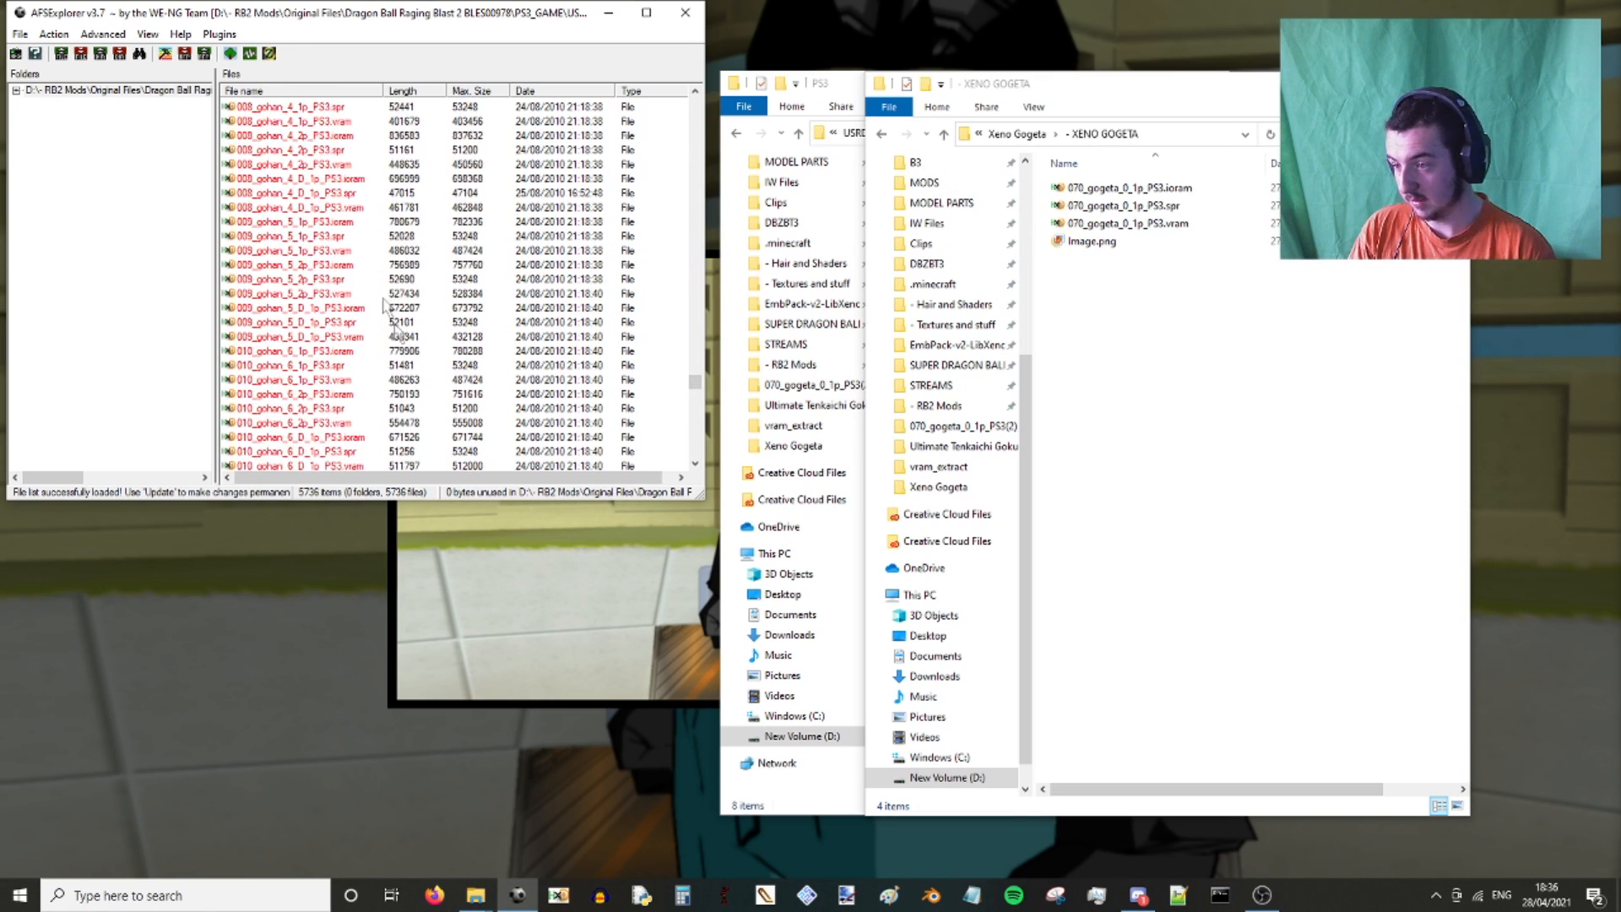
pyautogui.click(1138, 894)
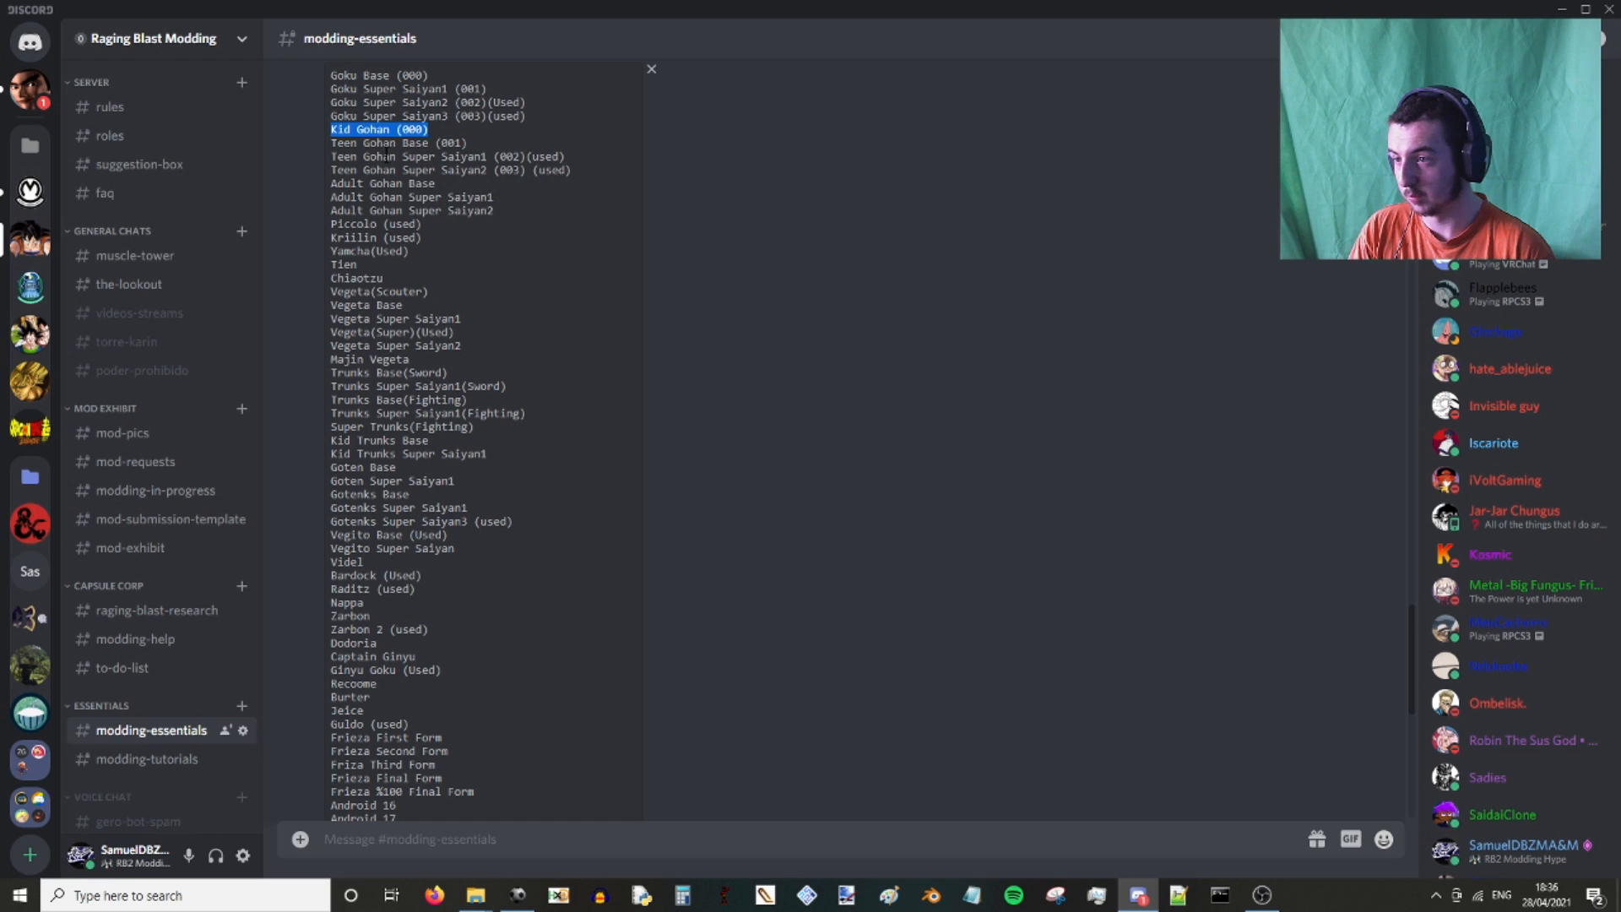
pyautogui.click(1561, 9)
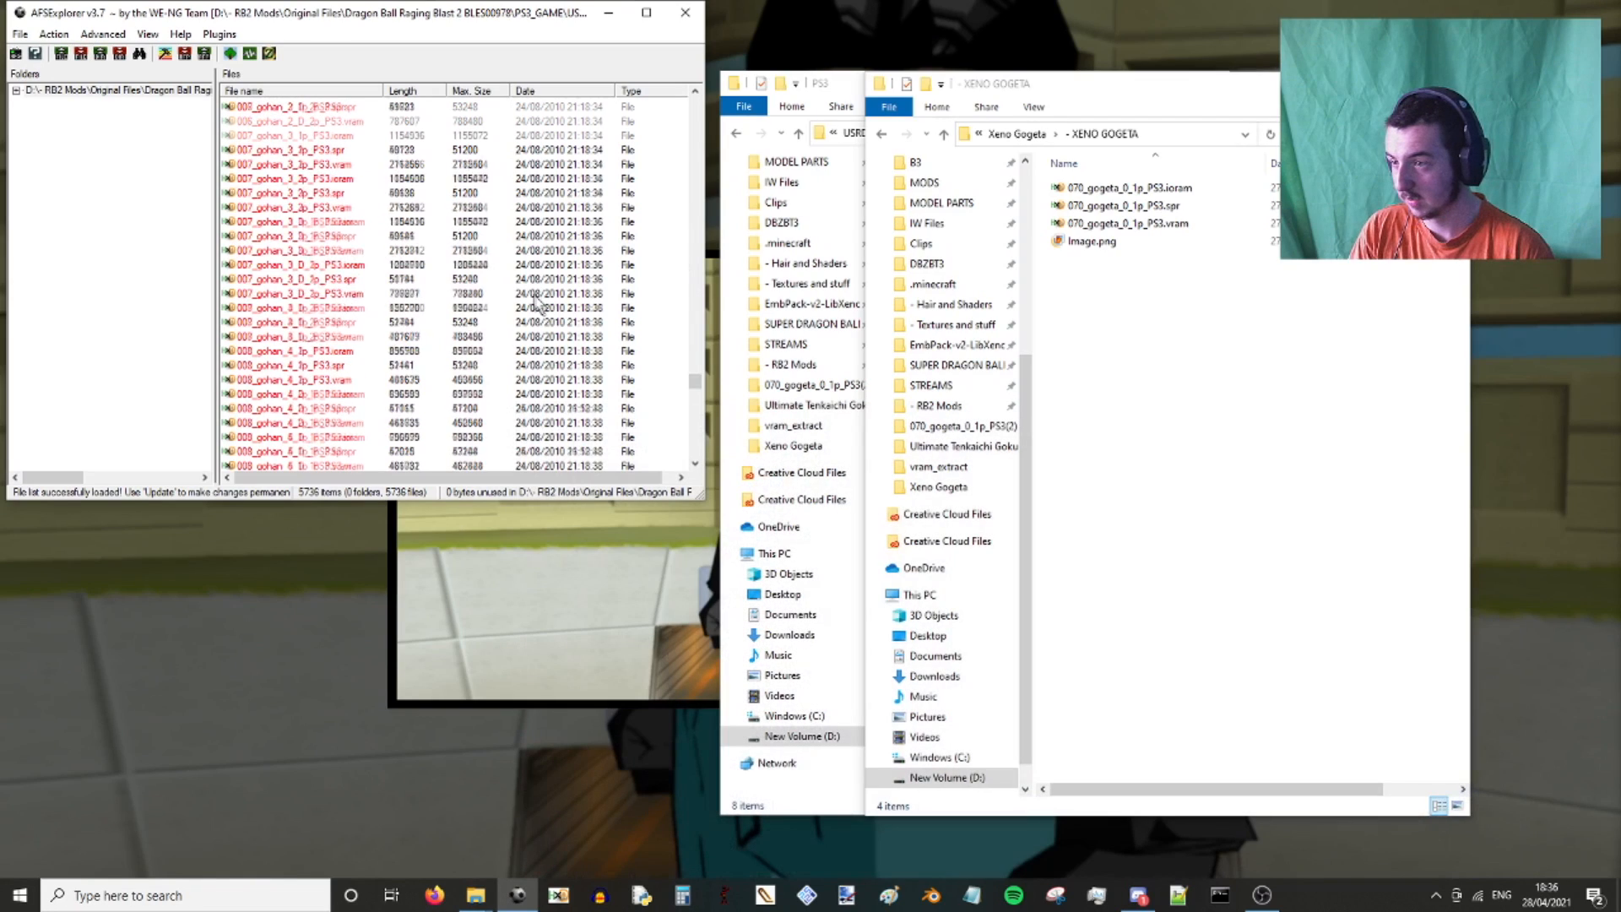
pyautogui.scroll(11, 411, 306)
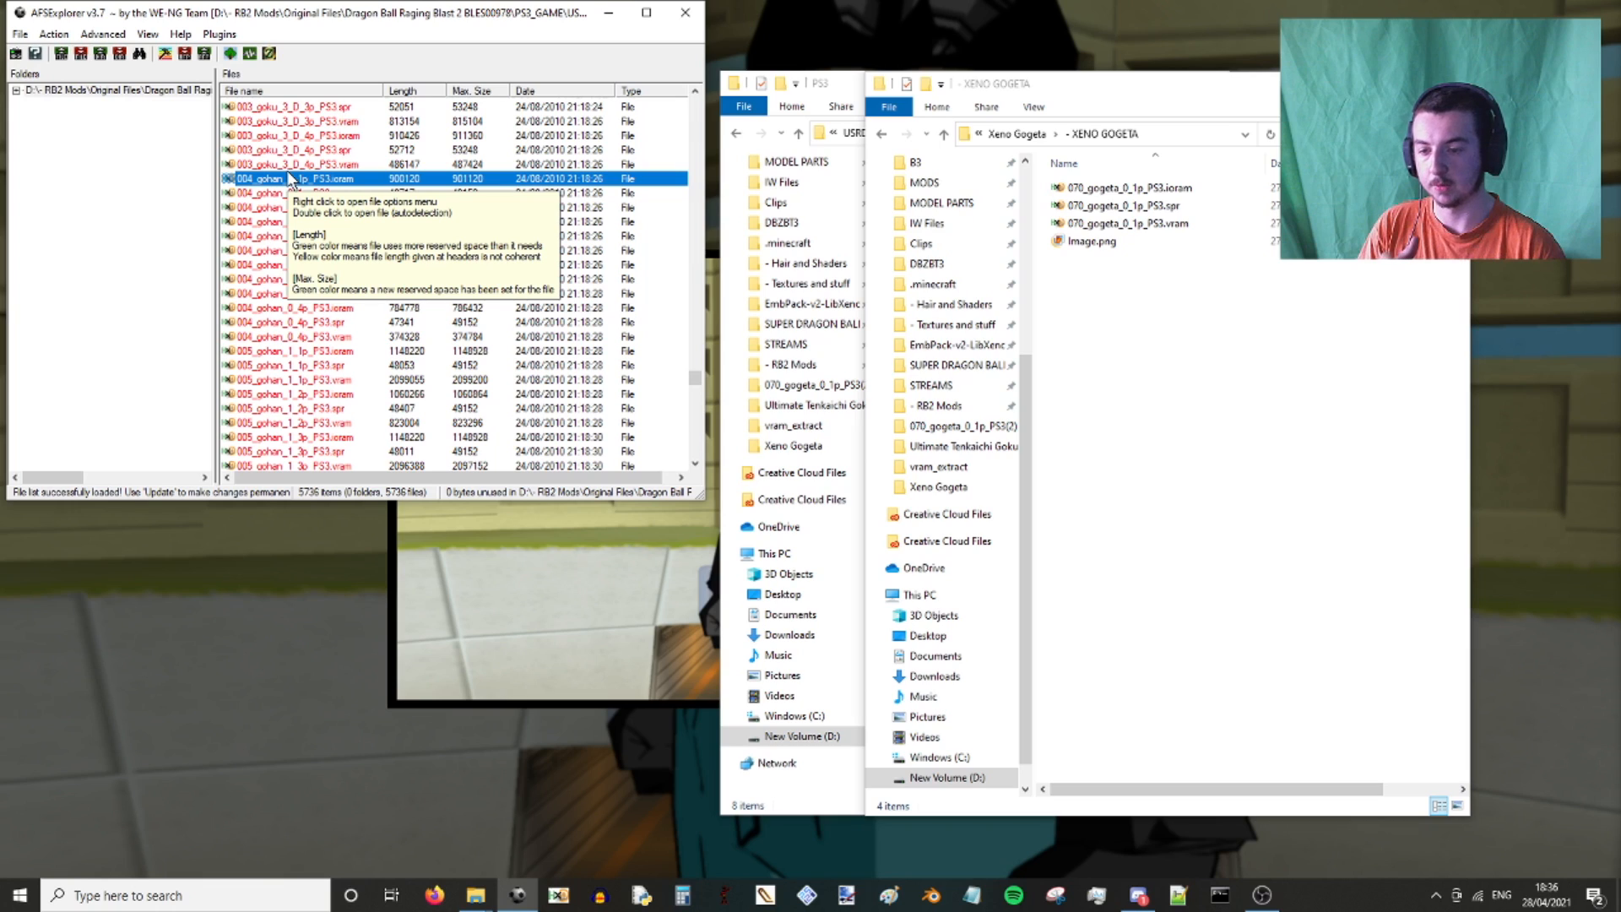
# Step through the Gohan forms, selecting the 1p ioram entries of 005_gohan_1, 006_gohan_2 and 007_gohan_3.
pyautogui.scroll(-2, 289, 178)
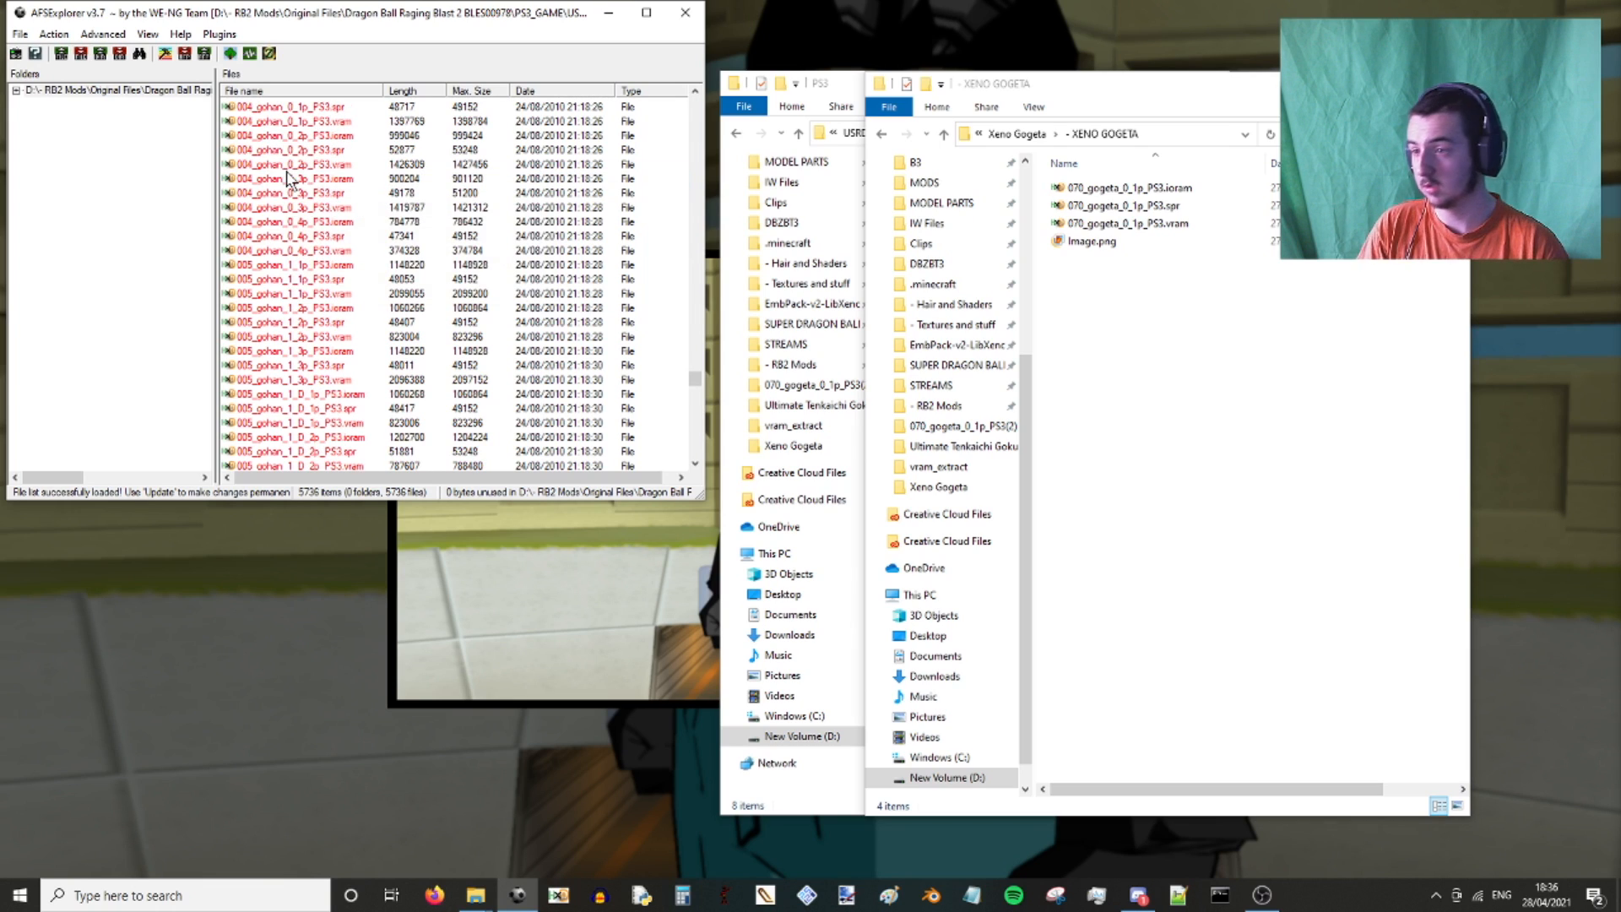
pyautogui.click(297, 266)
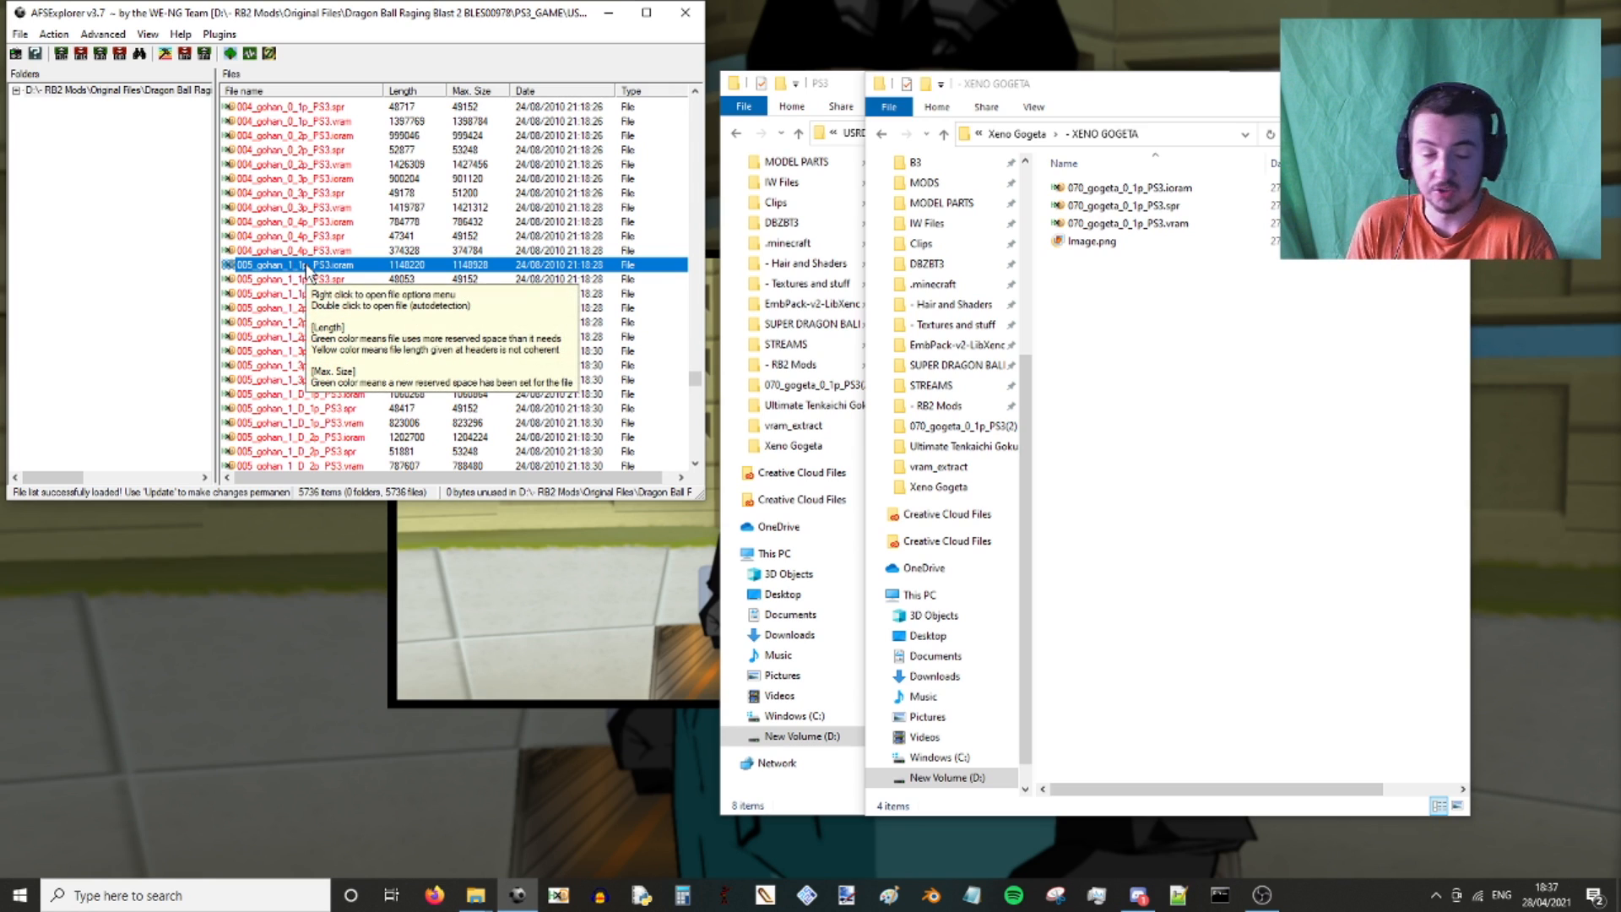
pyautogui.scroll(-4, 307, 268)
pyautogui.click(299, 308)
pyautogui.scroll(-2, 519, 308)
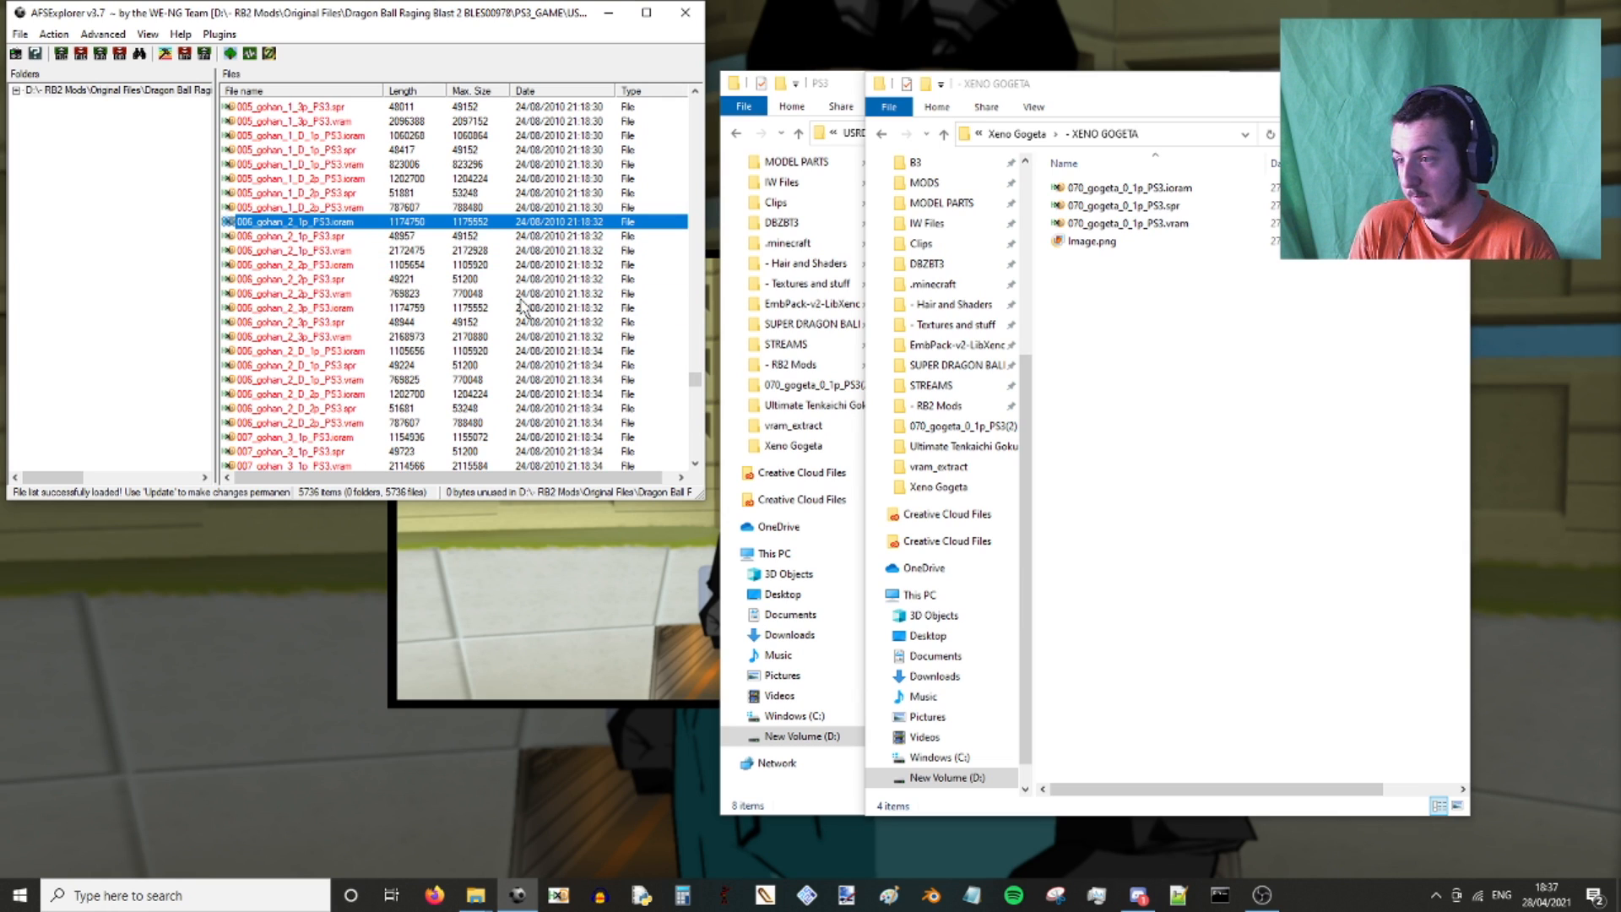
pyautogui.scroll(-3, 524, 309)
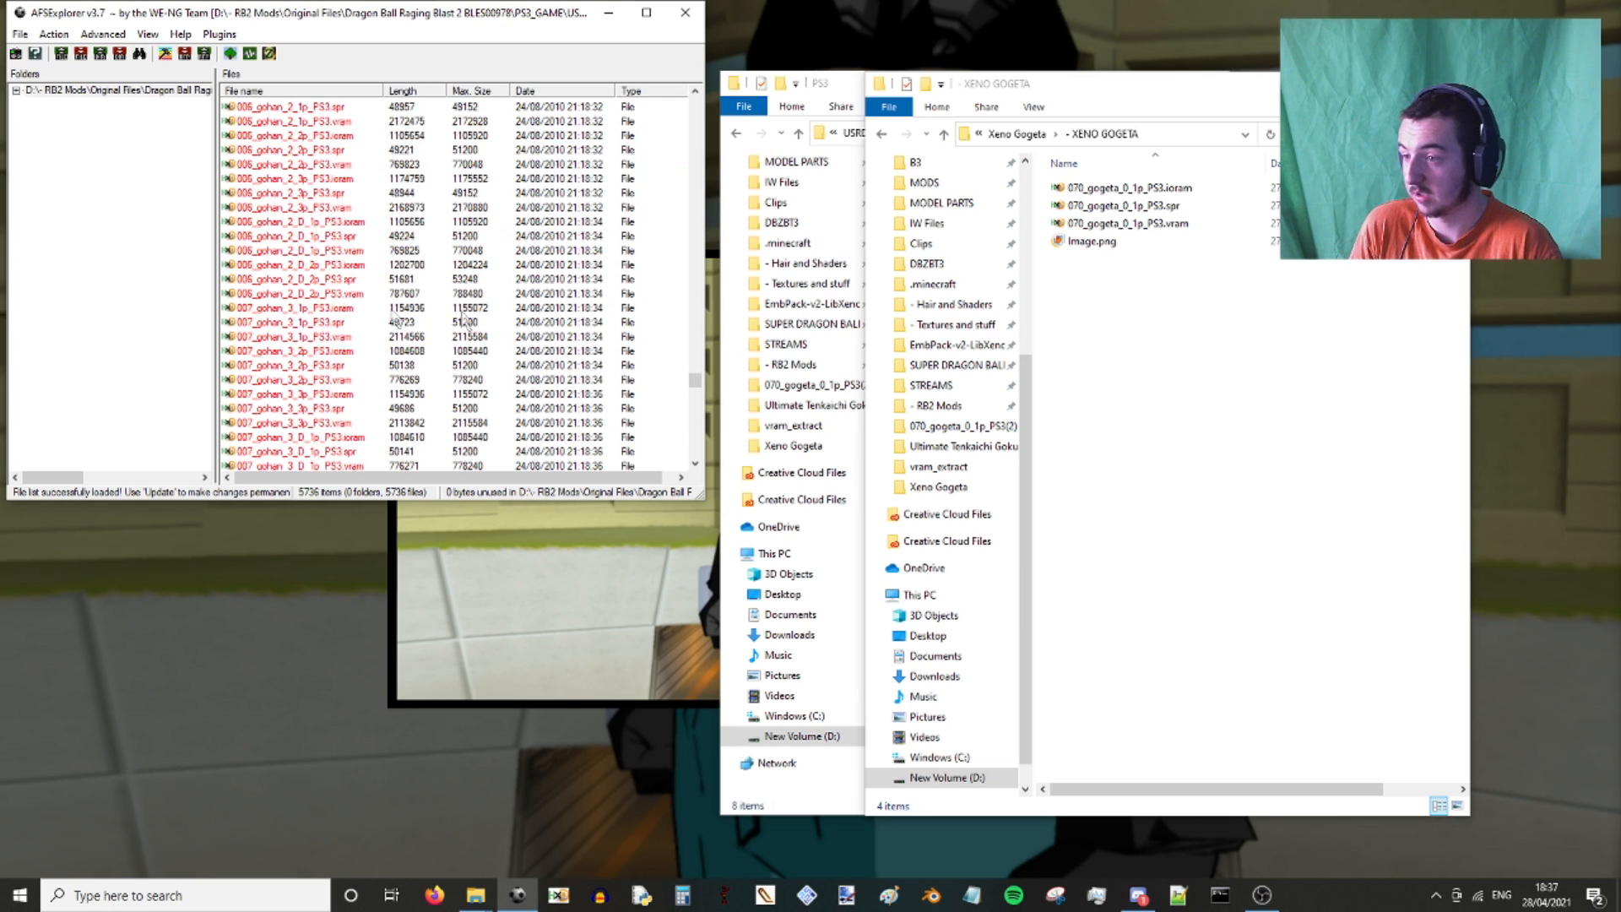
pyautogui.click(314, 309)
pyautogui.scroll(-3, 469, 363)
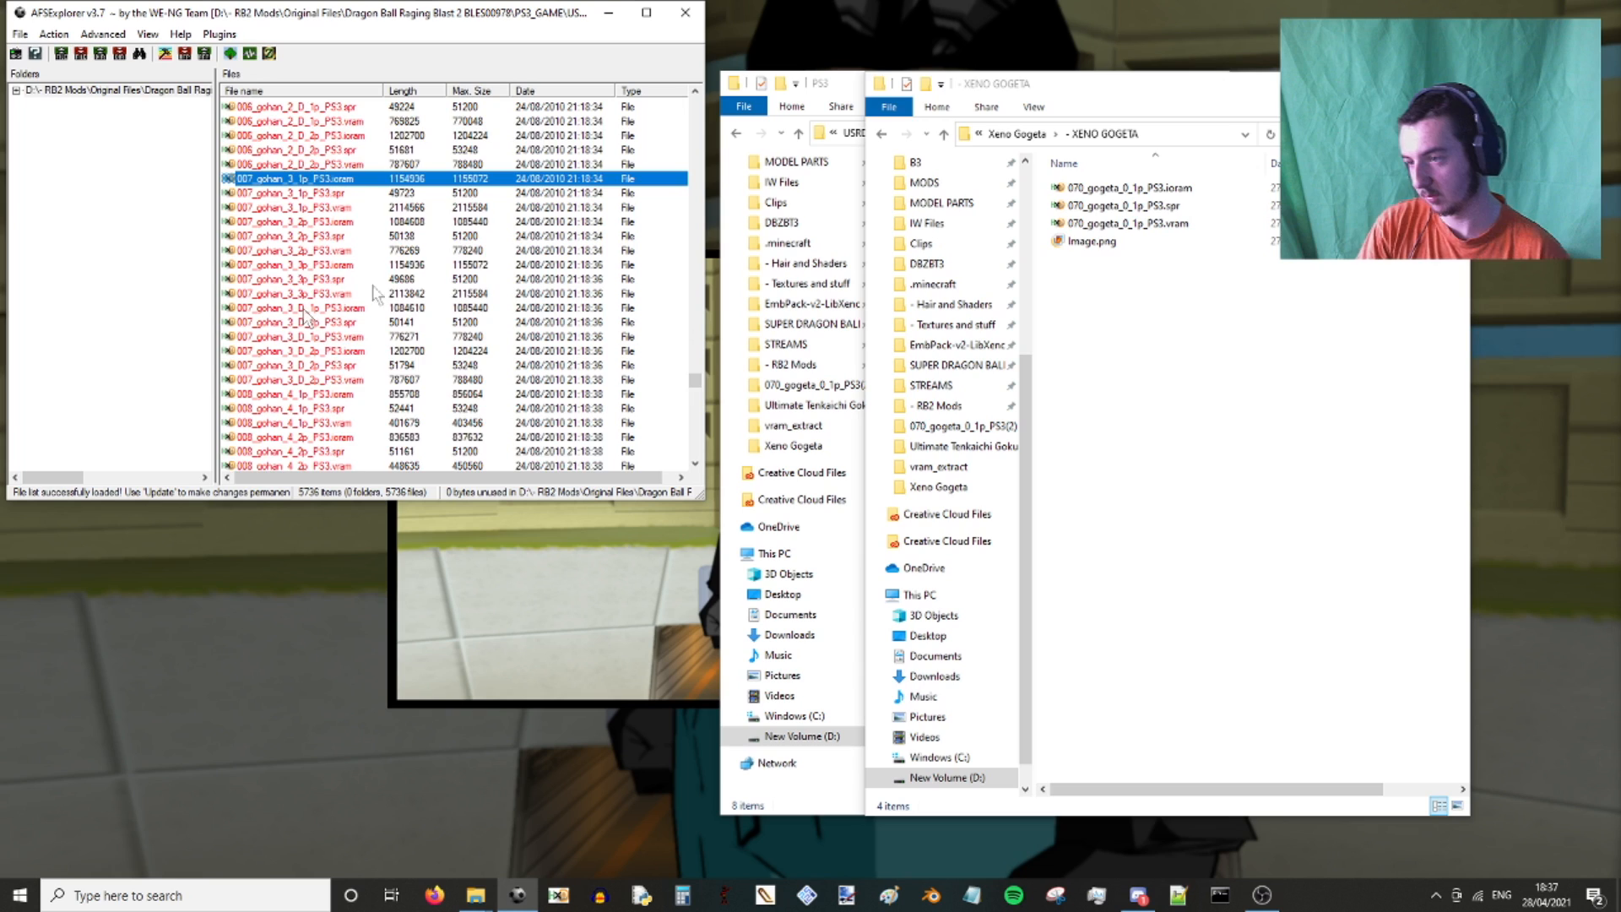
# Go through the Vegeta forms, selecting one entry of each from 016_vegeta_0_1p_PS3.ioram through 021_vegeta_5_1p_PS3.vram.
pyautogui.scroll(-20, 456, 312)
pyautogui.scroll(-4, 447, 289)
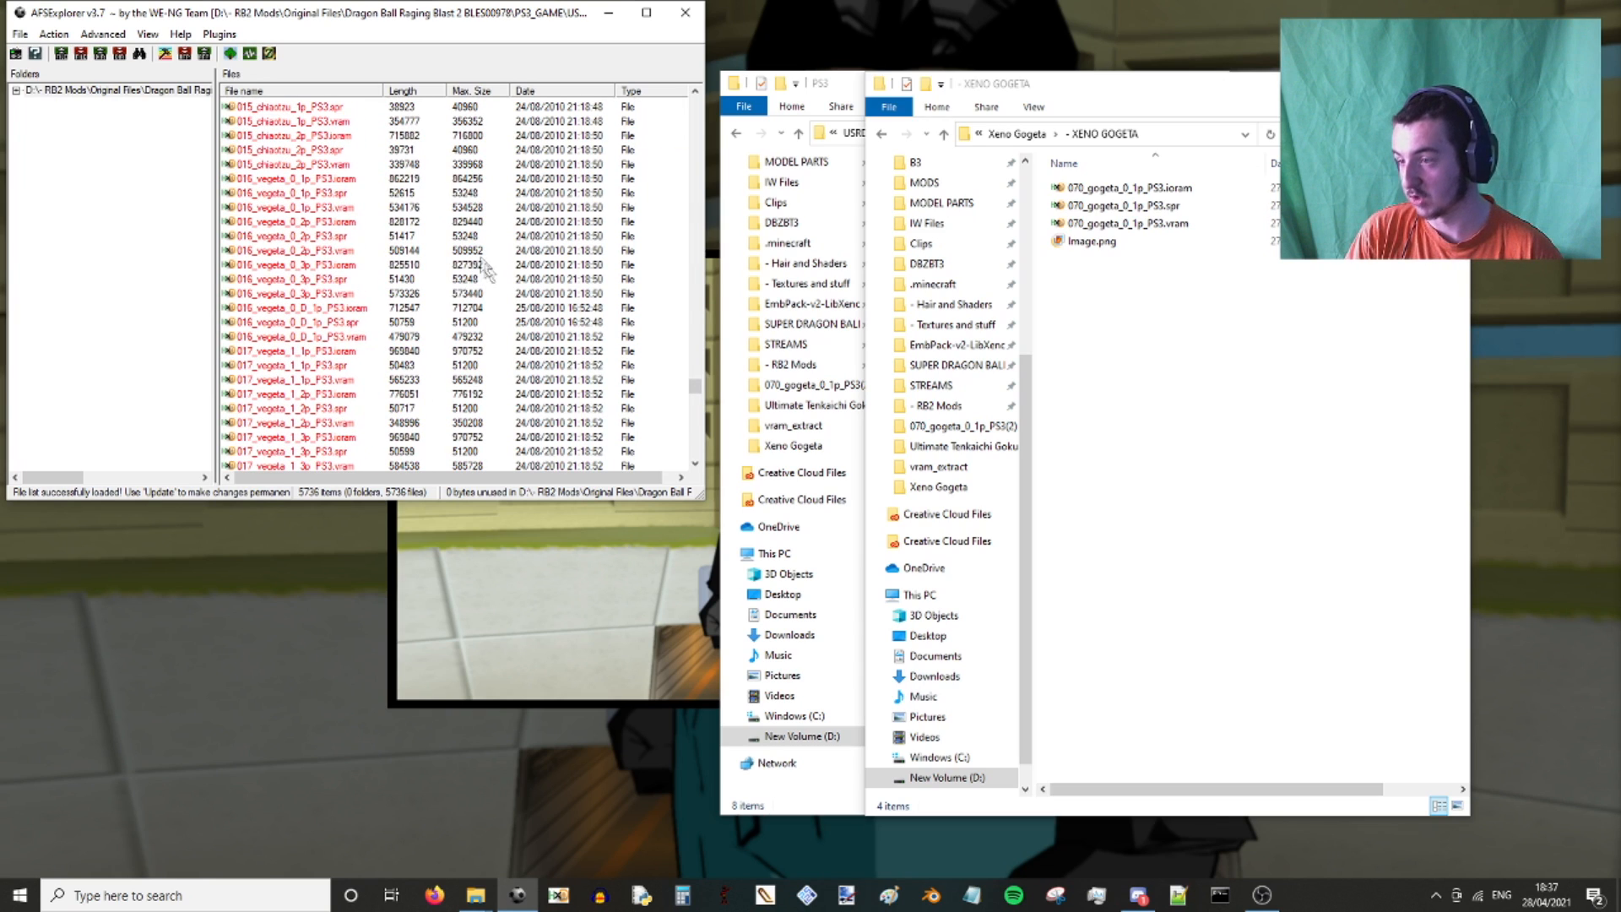
pyautogui.click(308, 181)
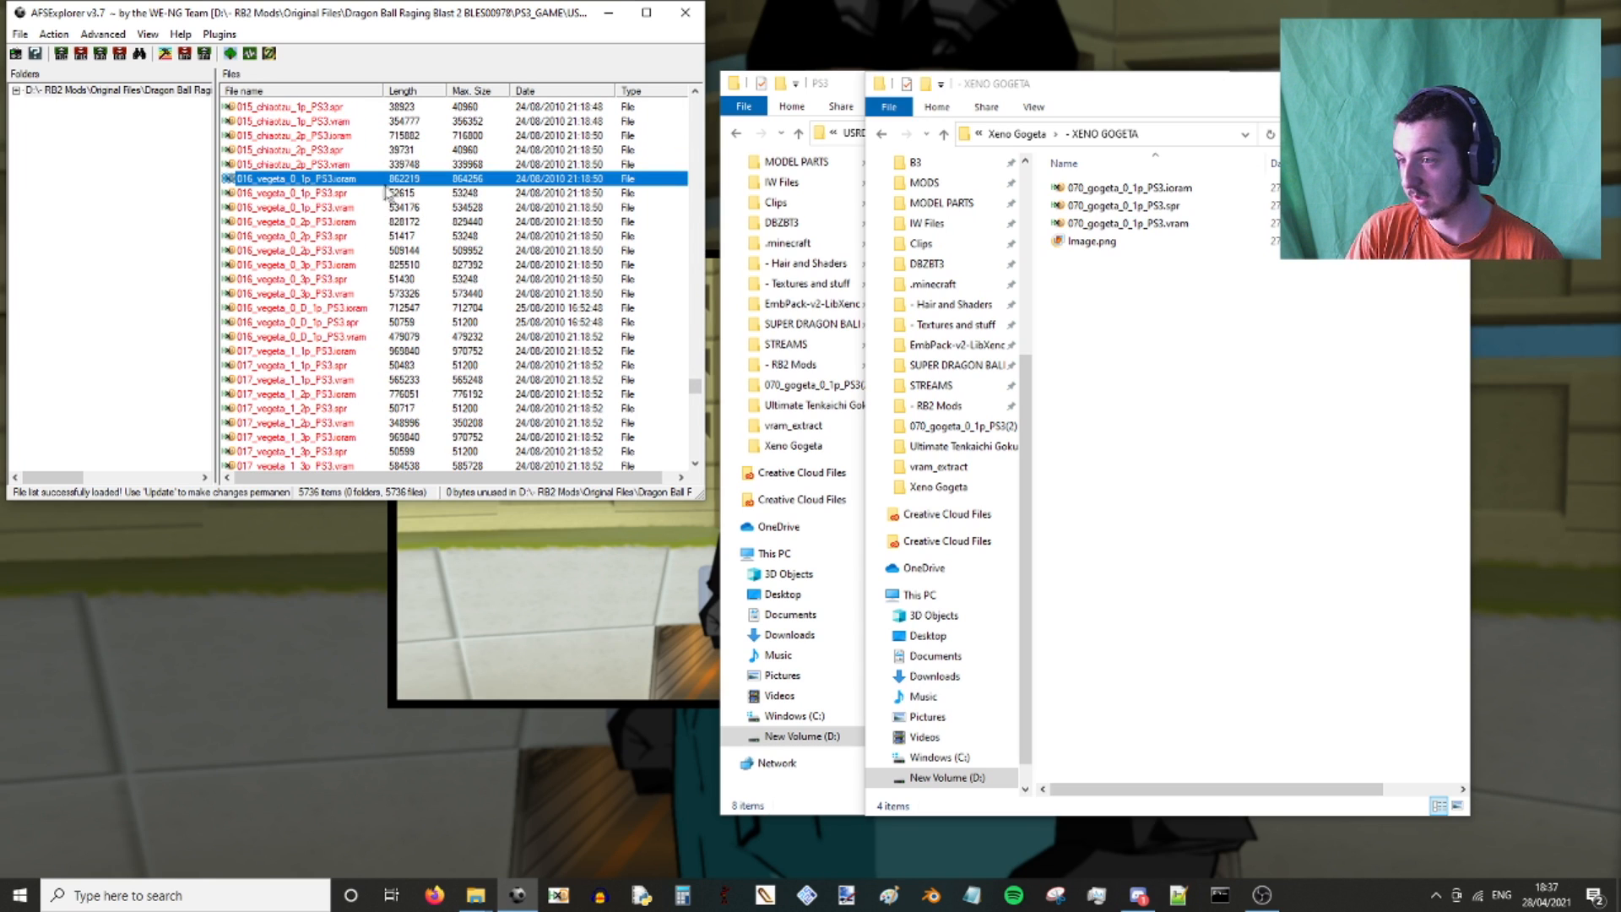
pyautogui.scroll(-5, 372, 194)
pyautogui.click(330, 166)
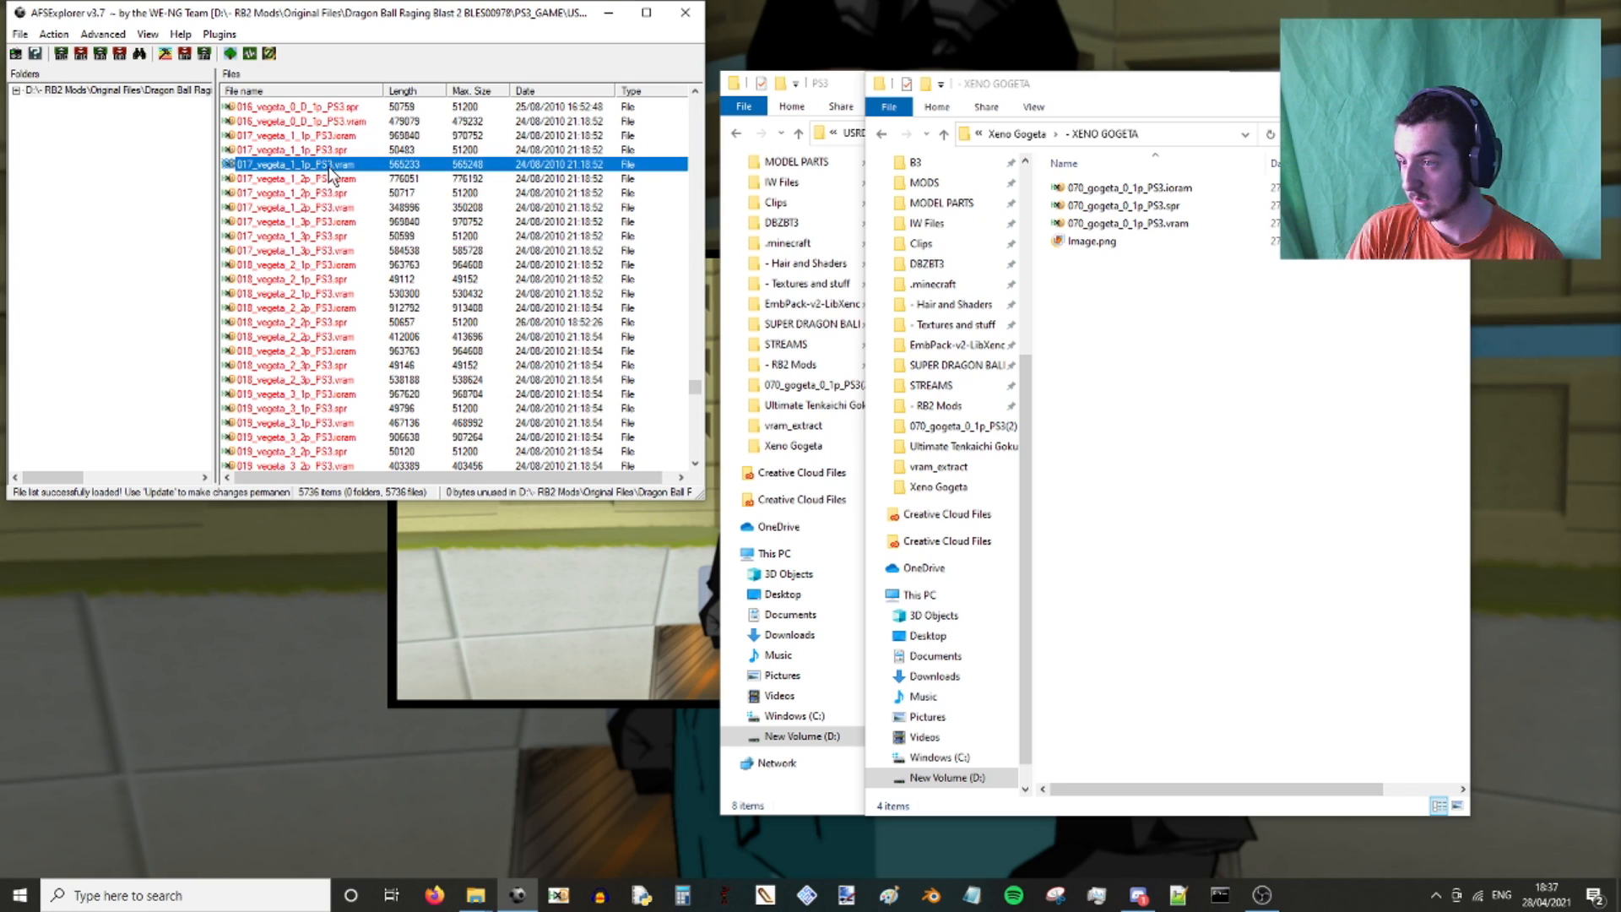
pyautogui.click(295, 294)
pyautogui.scroll(-4, 414, 351)
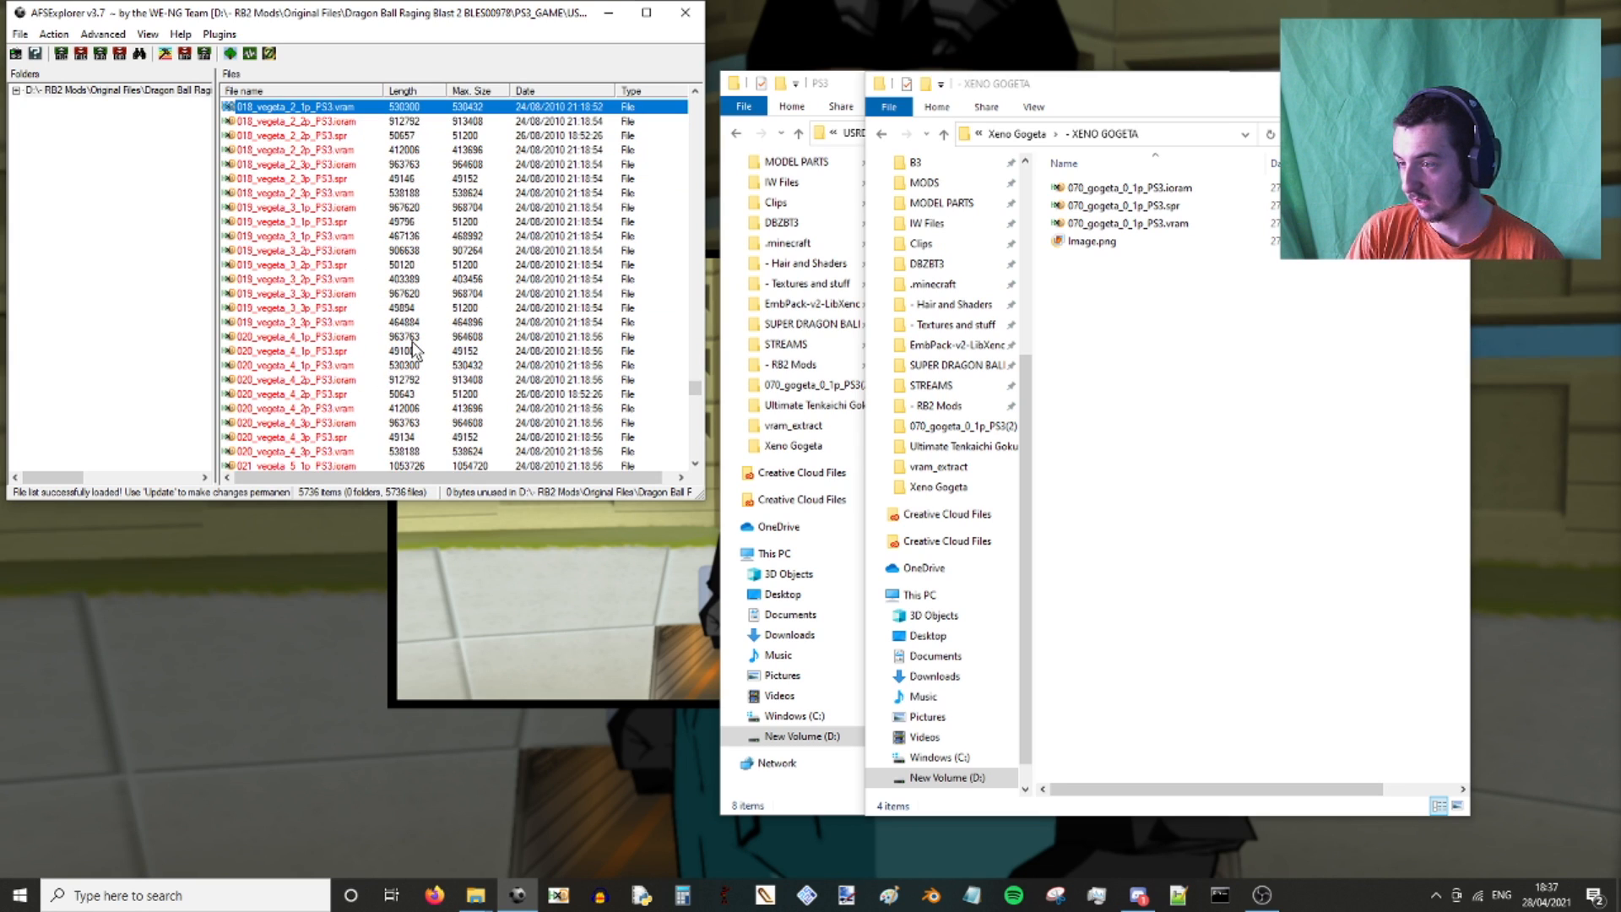
pyautogui.click(306, 266)
pyautogui.scroll(-2, 400, 346)
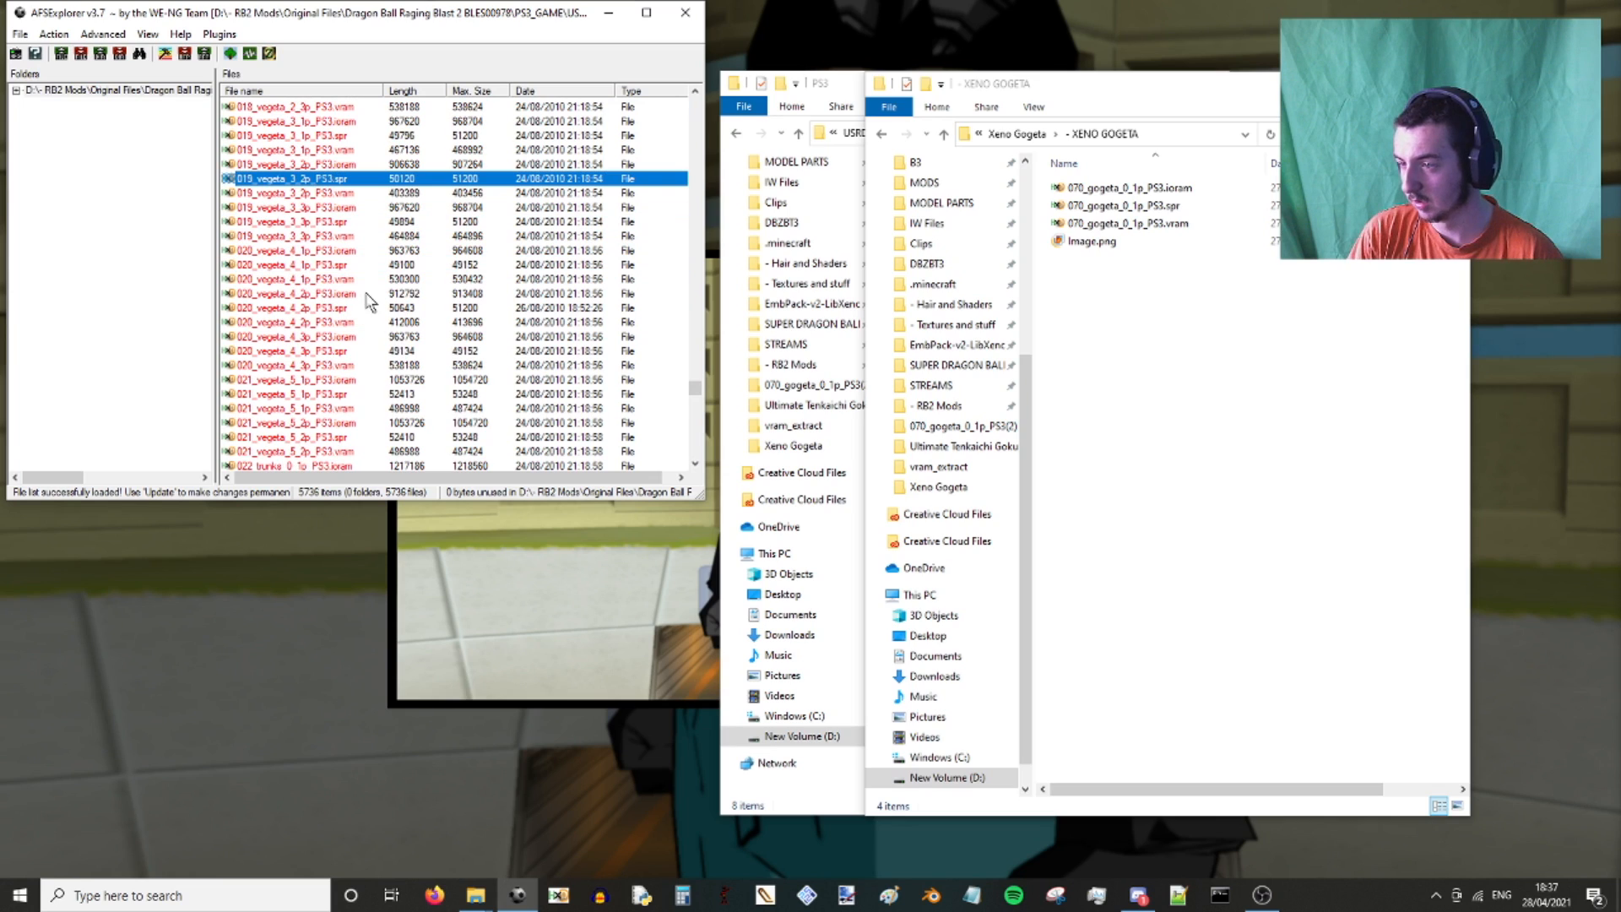
pyautogui.click(292, 282)
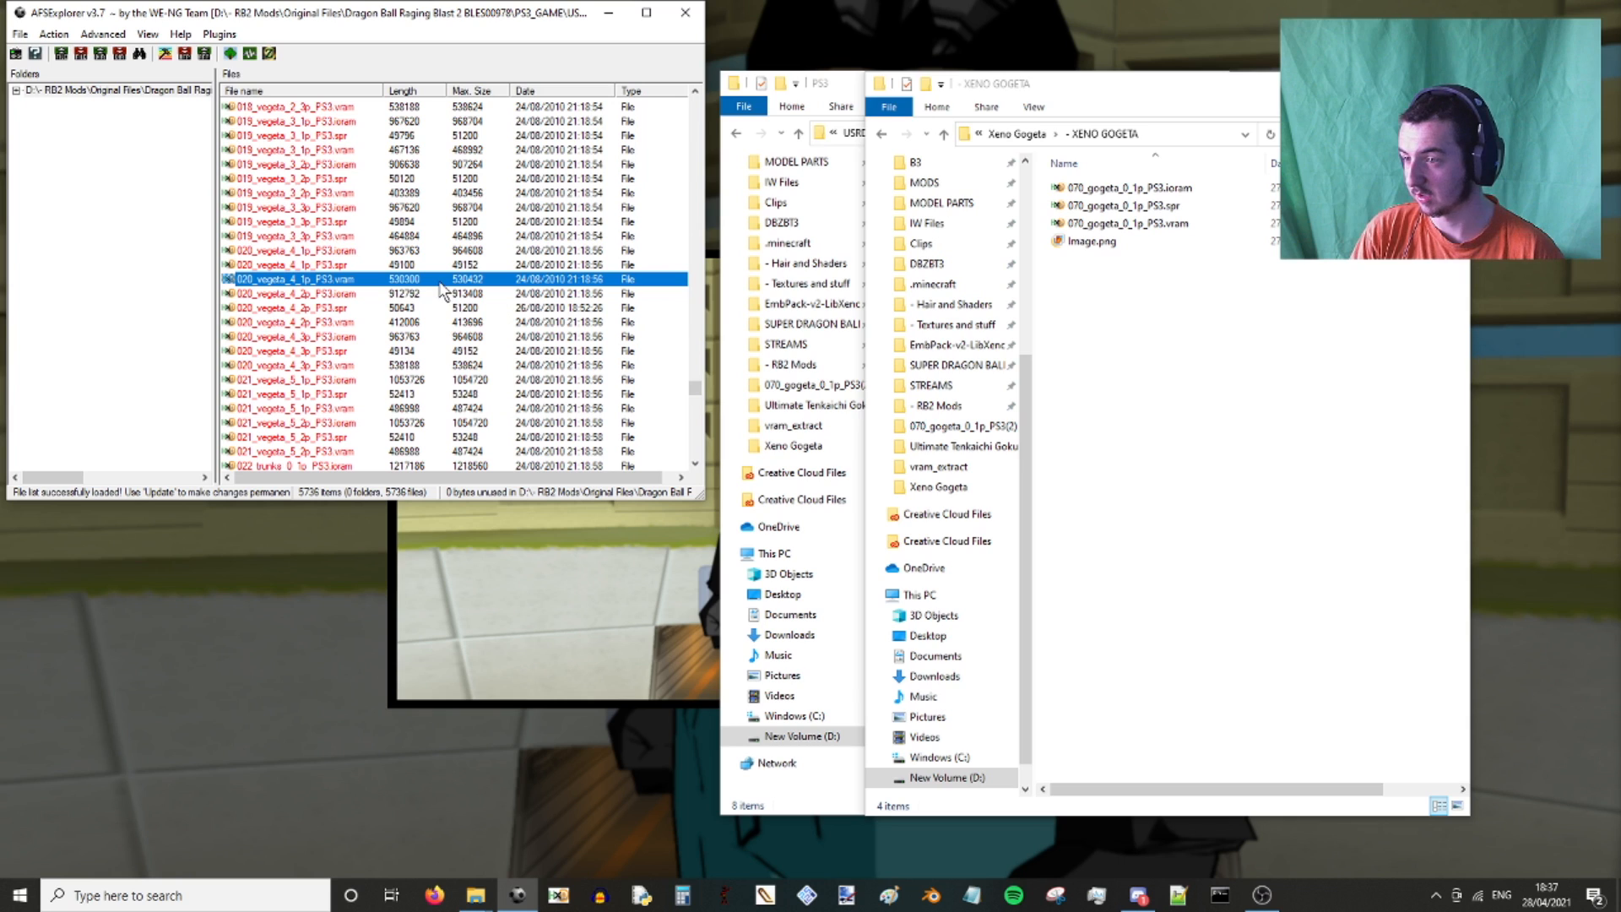
pyautogui.scroll(-2, 432, 381)
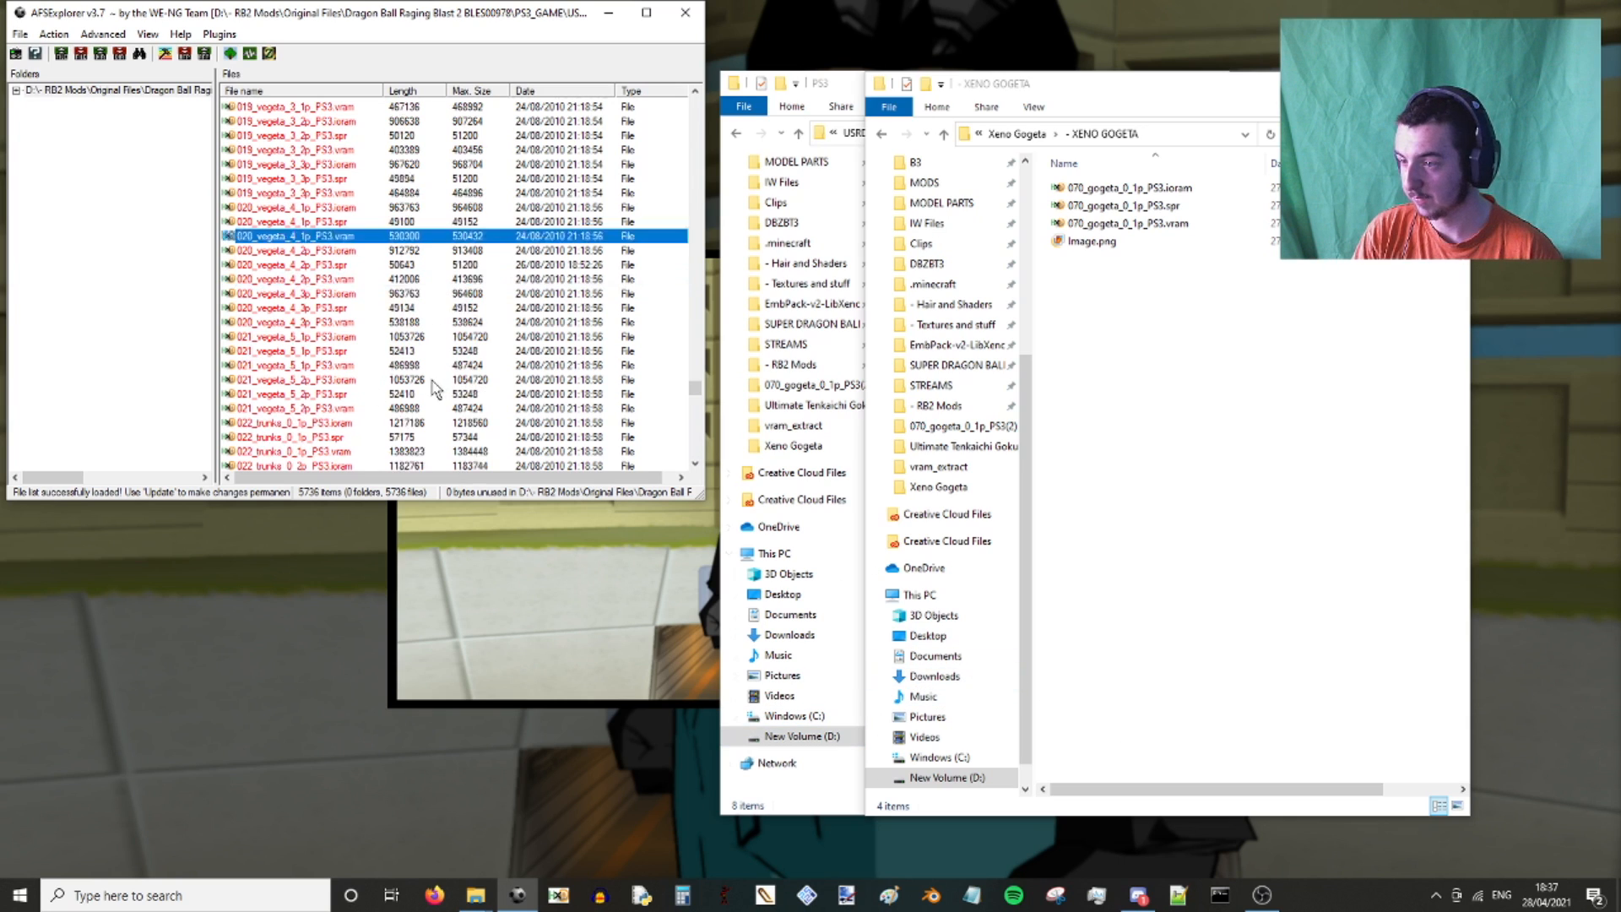
pyautogui.click(330, 323)
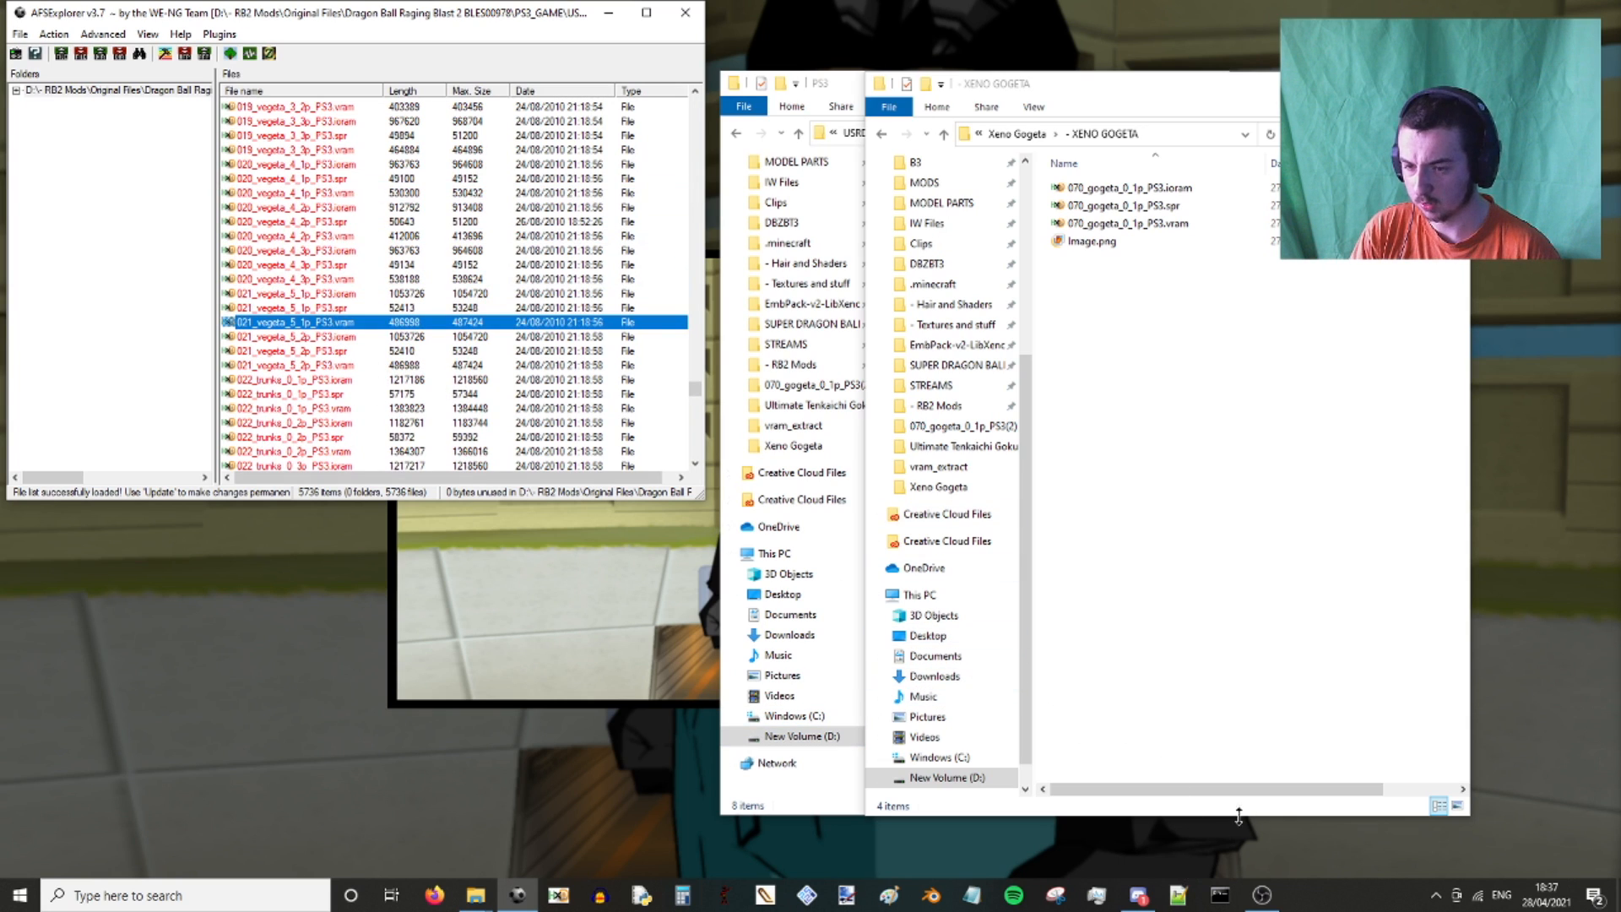
# Check the Vegeta forms in Discord's character name list, highlighting Vegeta Base, and read on towards Gogeta.
pyautogui.click(1140, 895)
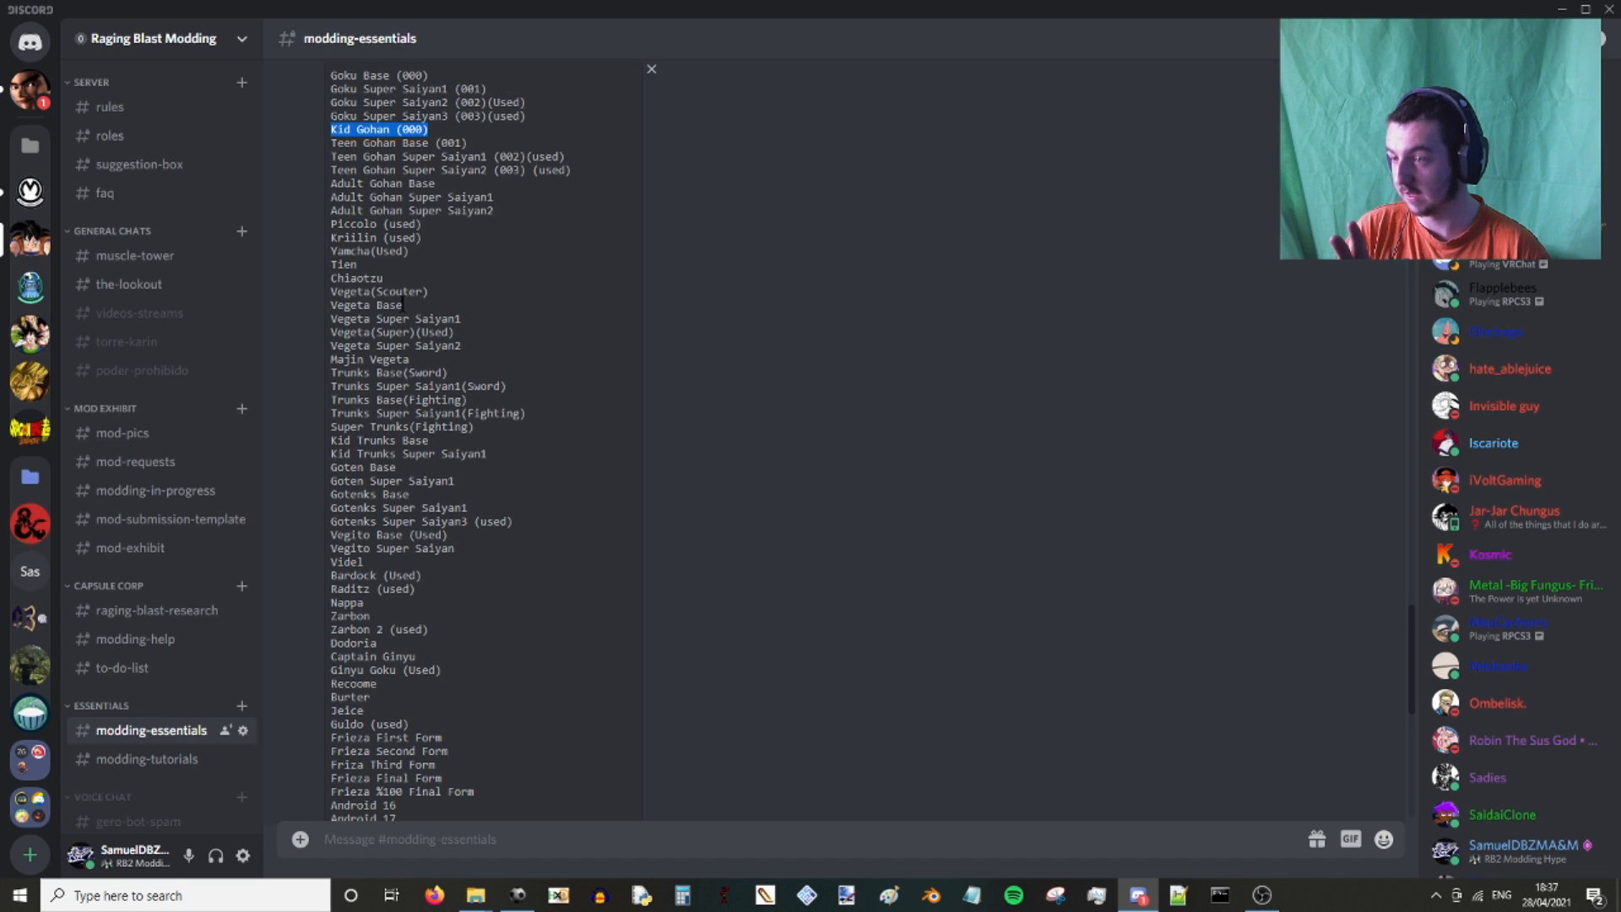
pyautogui.moveTo(331, 306); pyautogui.dragTo(405, 310)
pyautogui.click(473, 324)
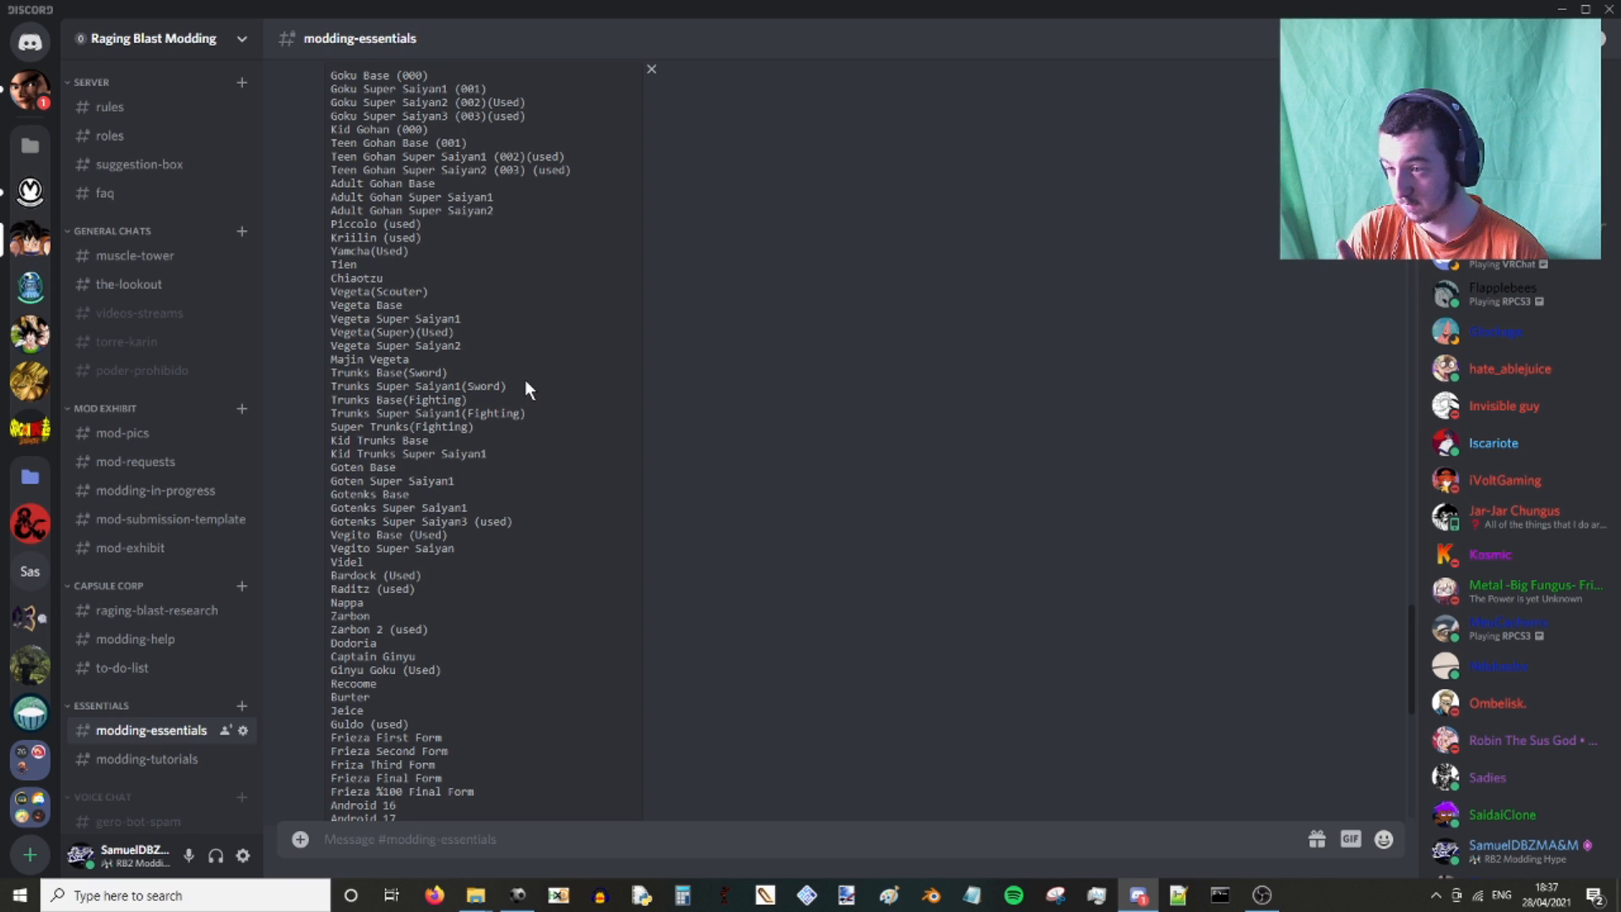
pyautogui.scroll(-3, 505, 376)
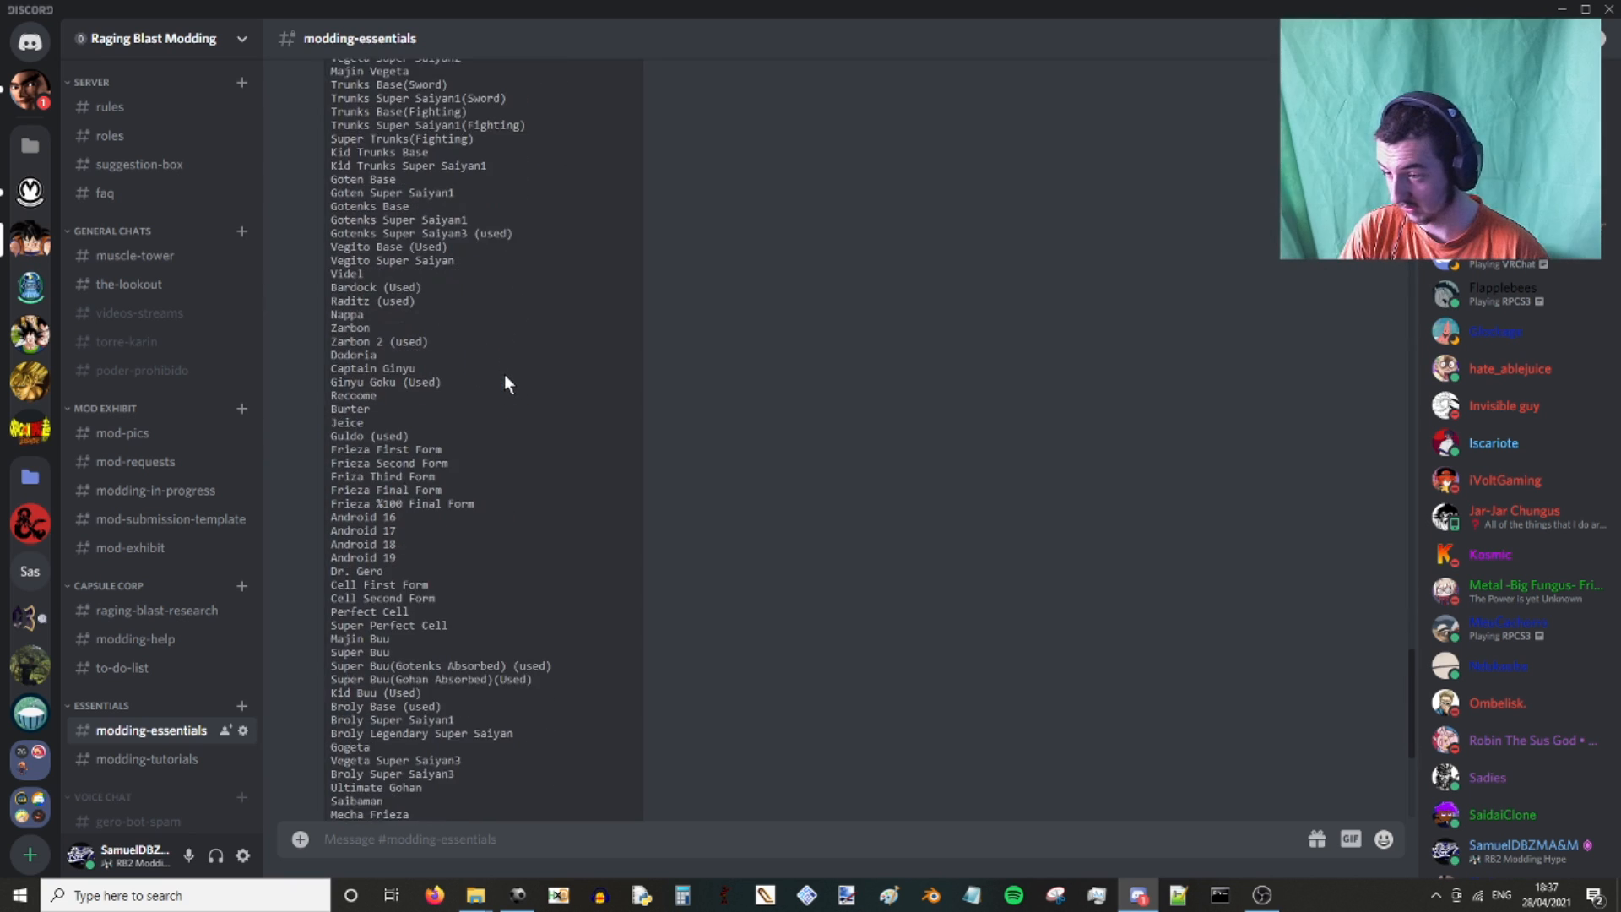
pyautogui.scroll(-2, 504, 376)
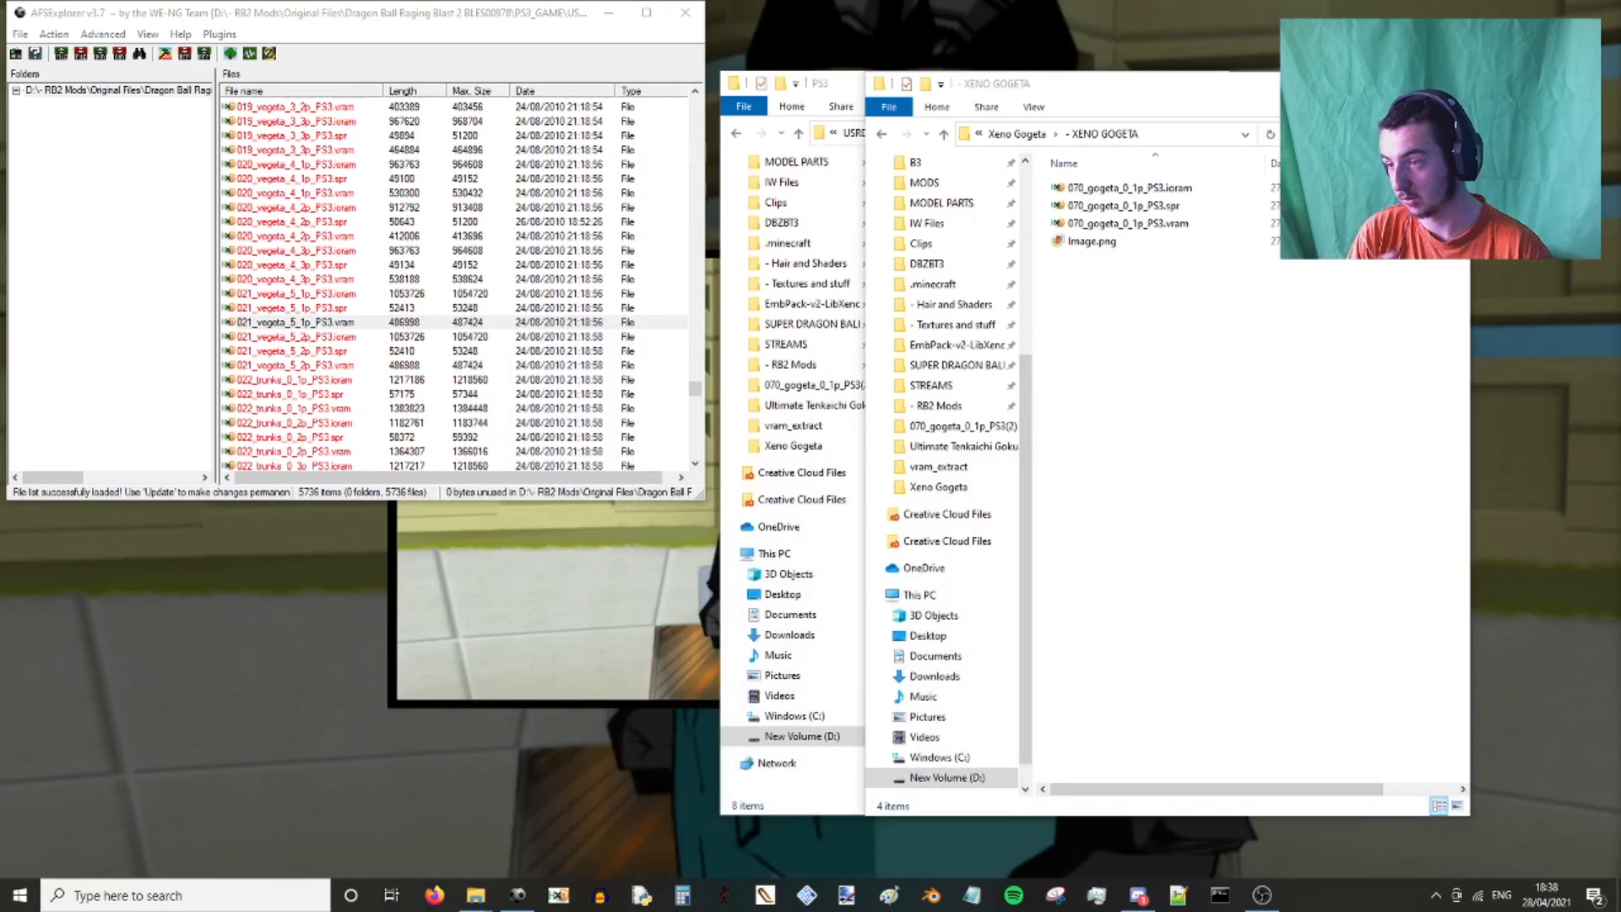
# In AFSExplorer, go past the Broly entries and select 070_gogeta_0_1p_PS3.ioram.
pyautogui.scroll(-20, 443, 296)
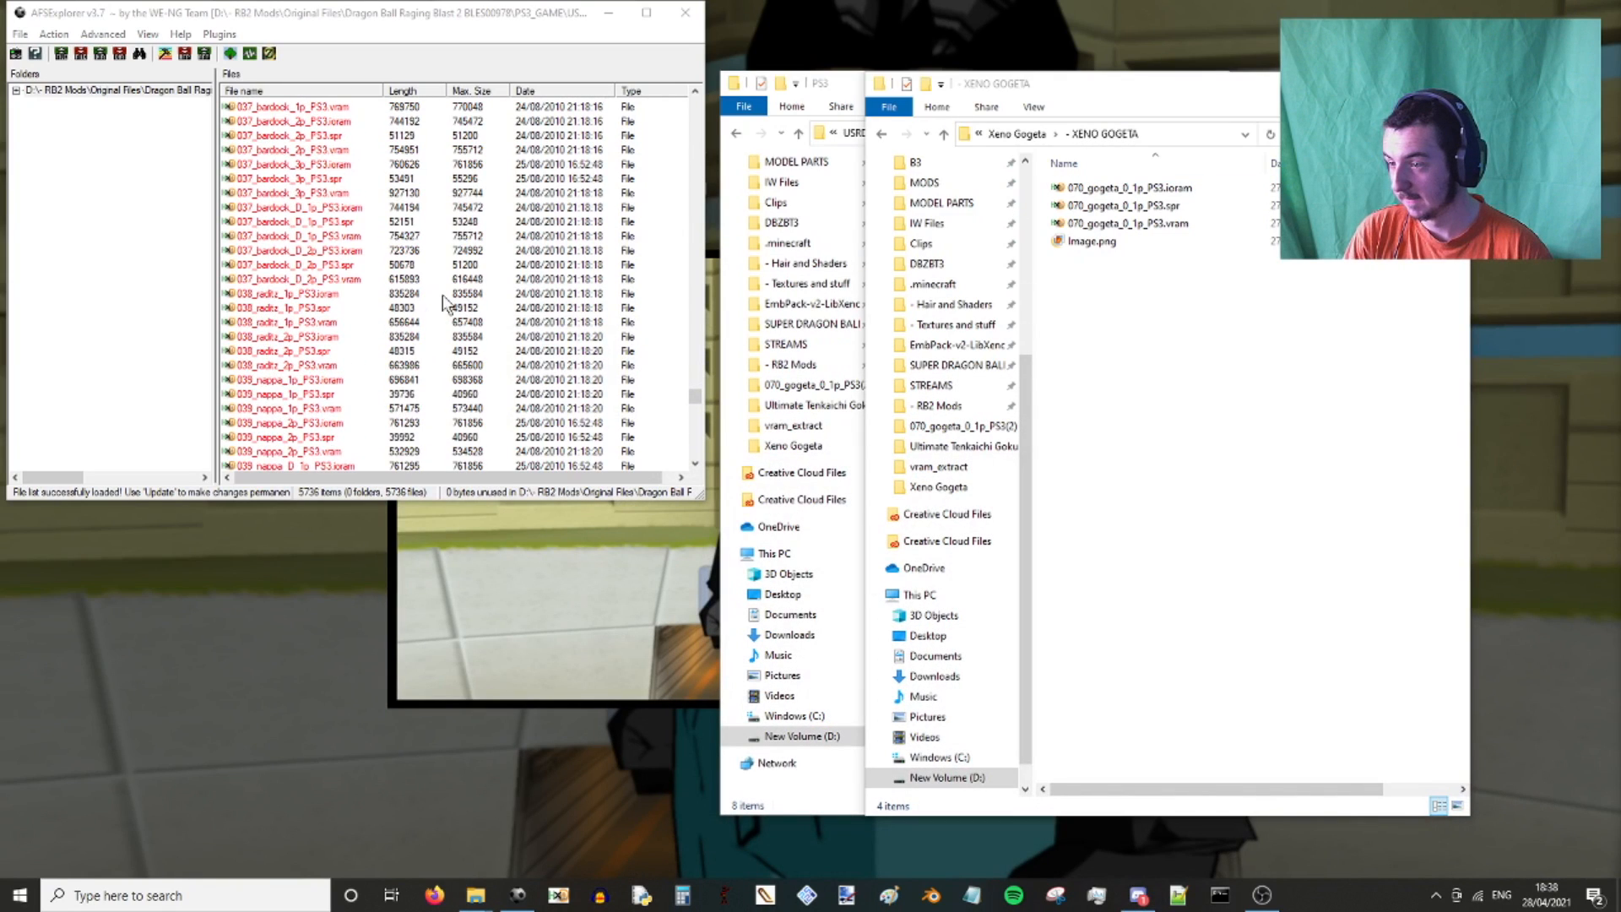
pyautogui.scroll(-20, 376, 255)
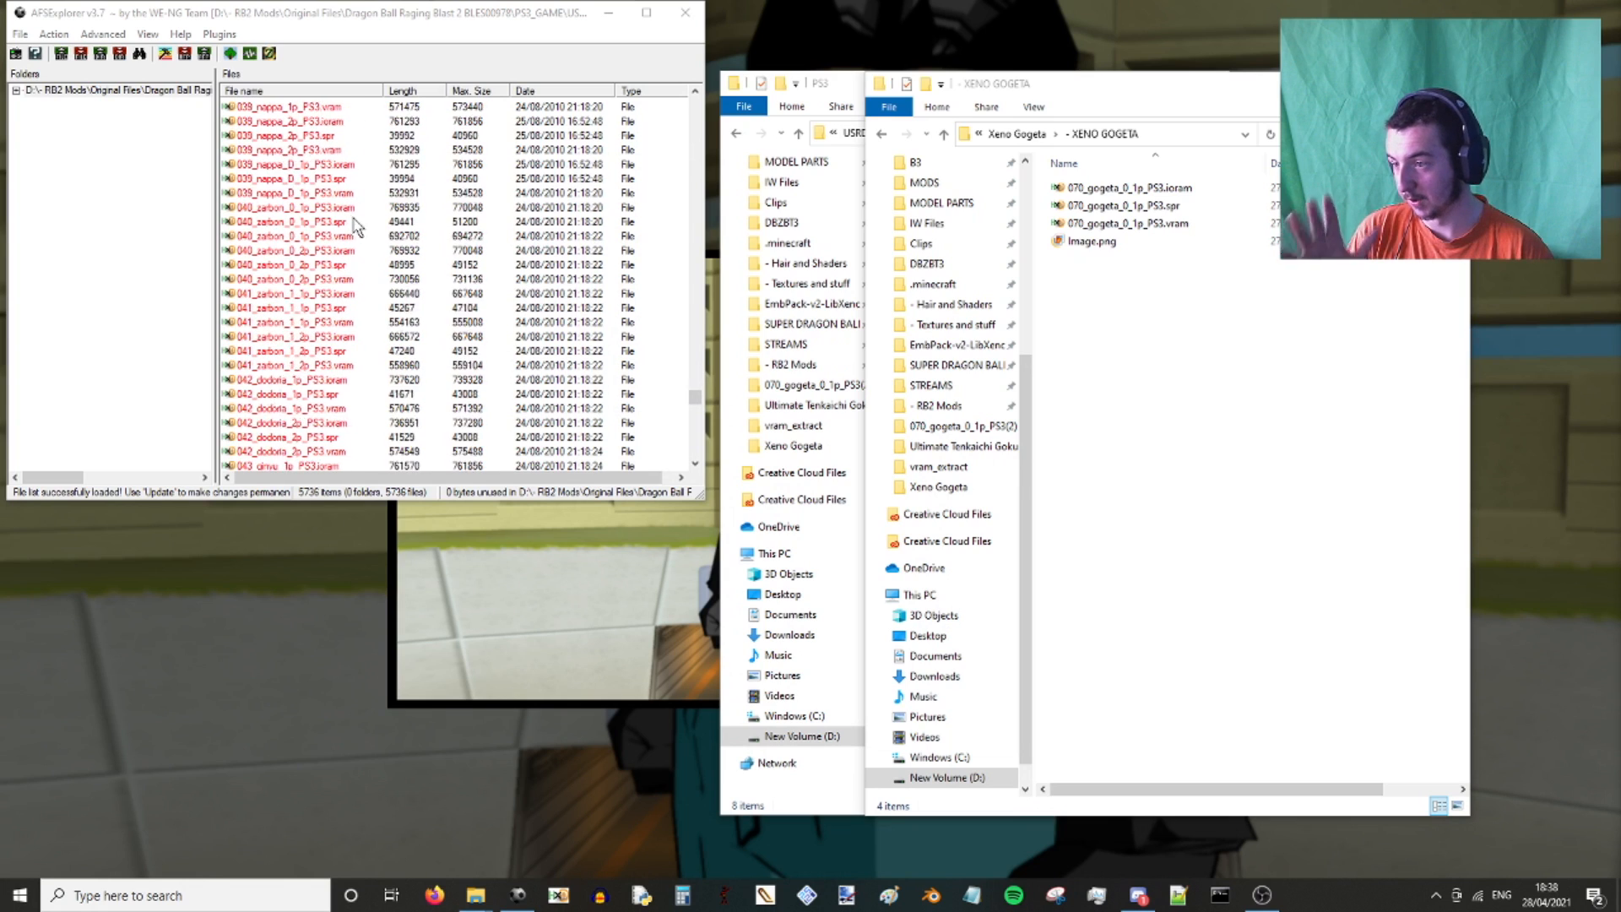
pyautogui.scroll(-20, 354, 221)
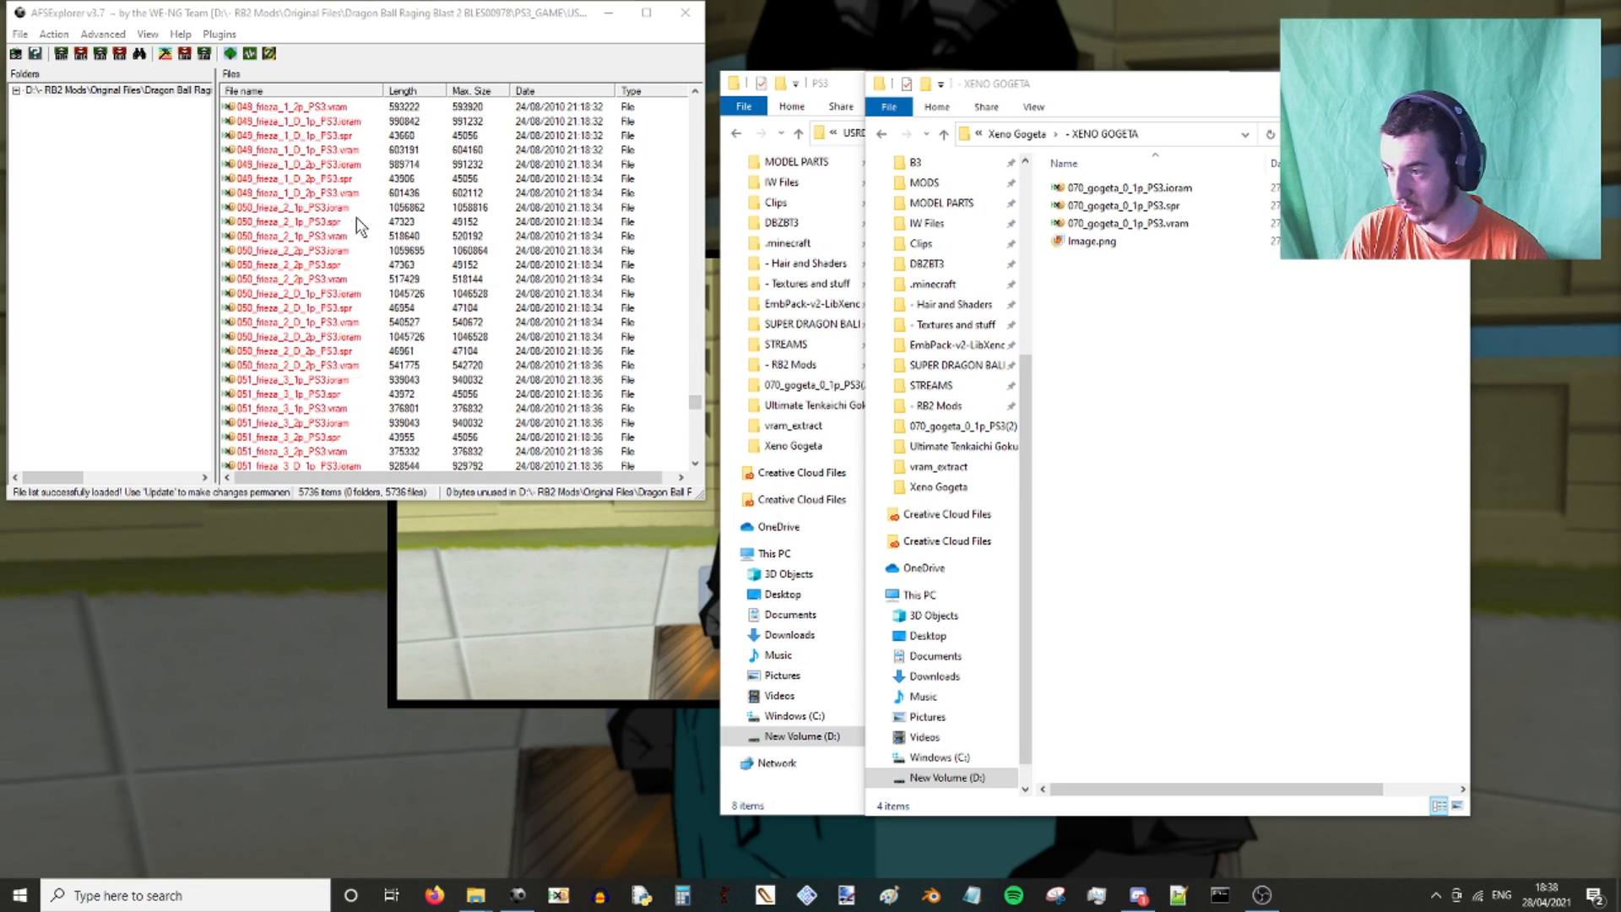
pyautogui.scroll(-20, 363, 226)
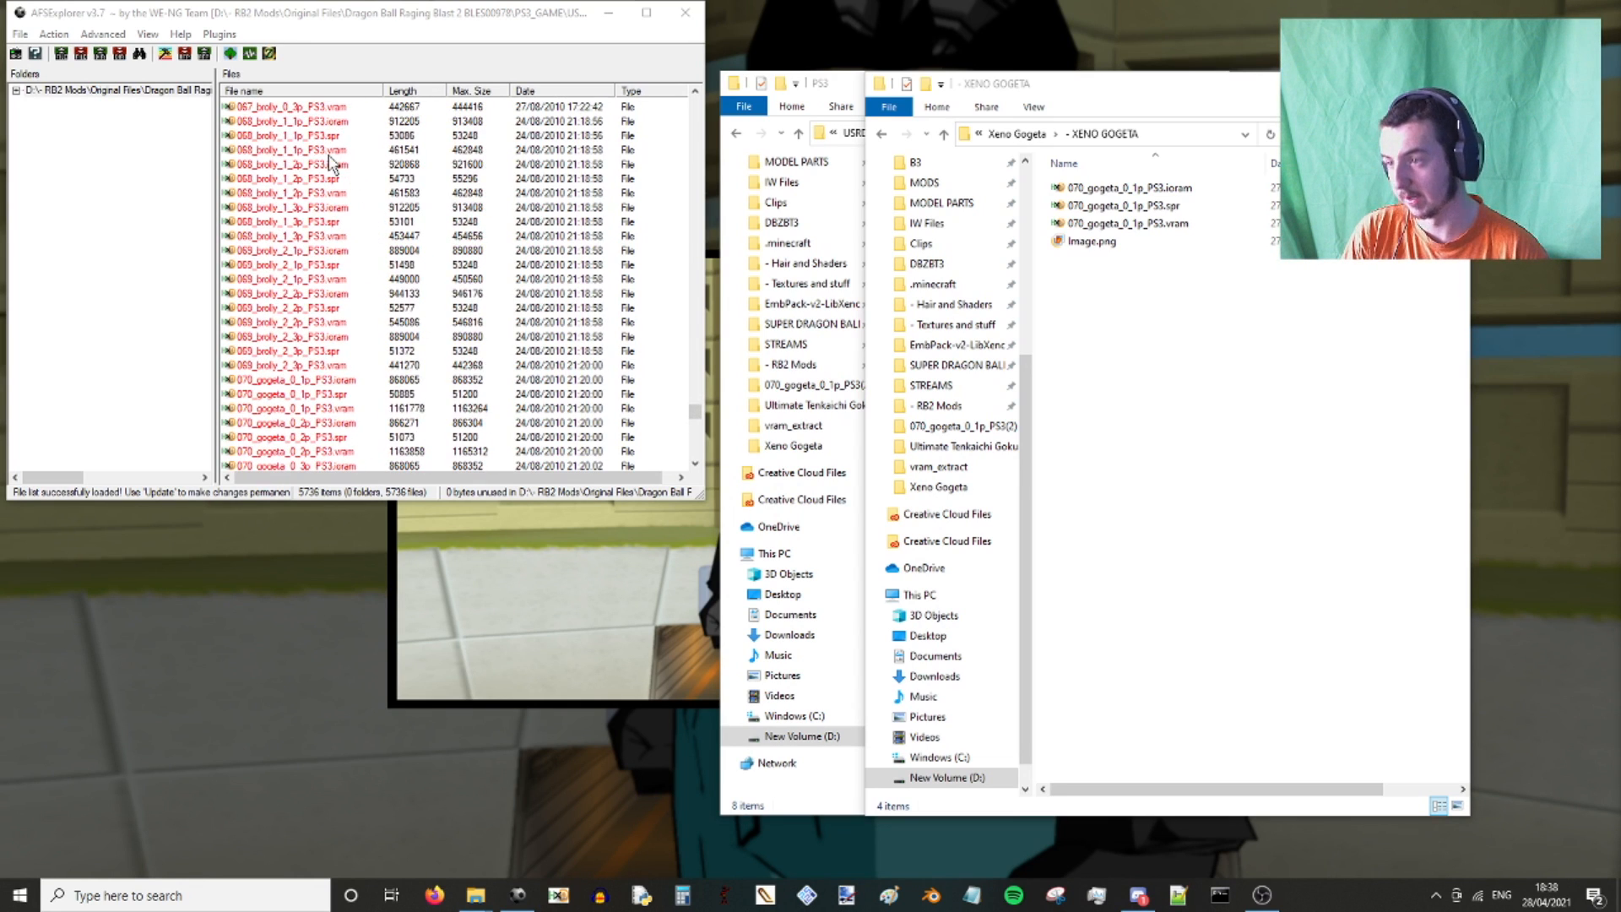
pyautogui.scroll(-3, 304, 223)
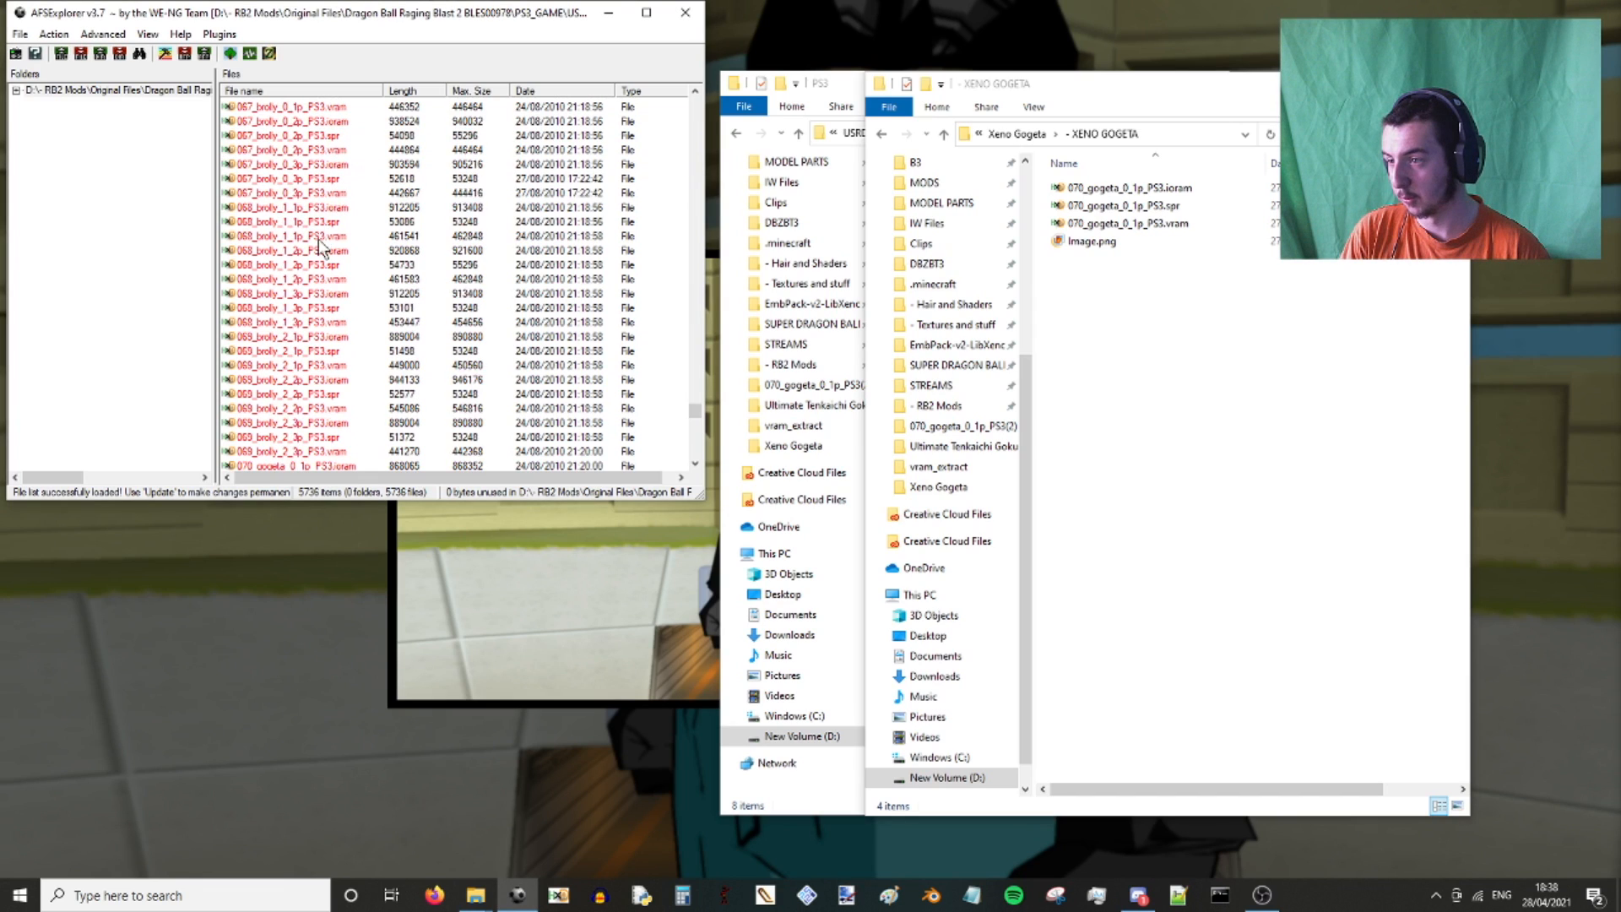
pyautogui.click(307, 195)
pyautogui.click(312, 322)
pyautogui.scroll(-3, 314, 321)
pyautogui.click(280, 294)
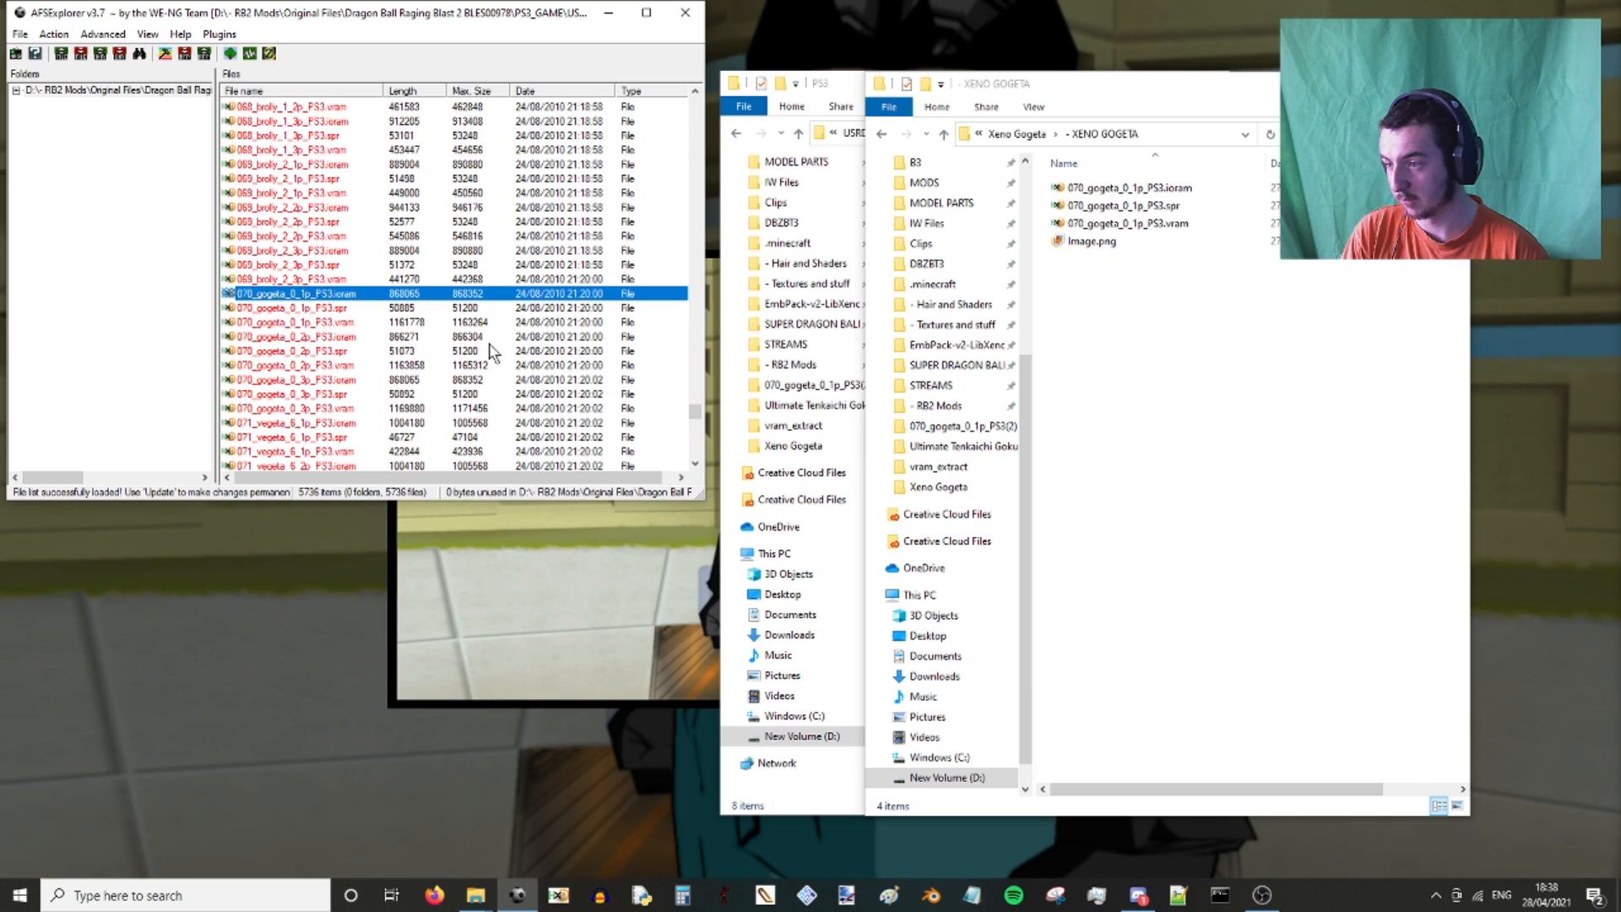
# Select the three 071_vegeta_6_1p_PS3 archive entries and the three 070_gogeta_0_1p_PS3 files in the XENO GOGETA folder to compare them.
pyautogui.scroll(-3, 282, 296)
pyautogui.click(298, 294)
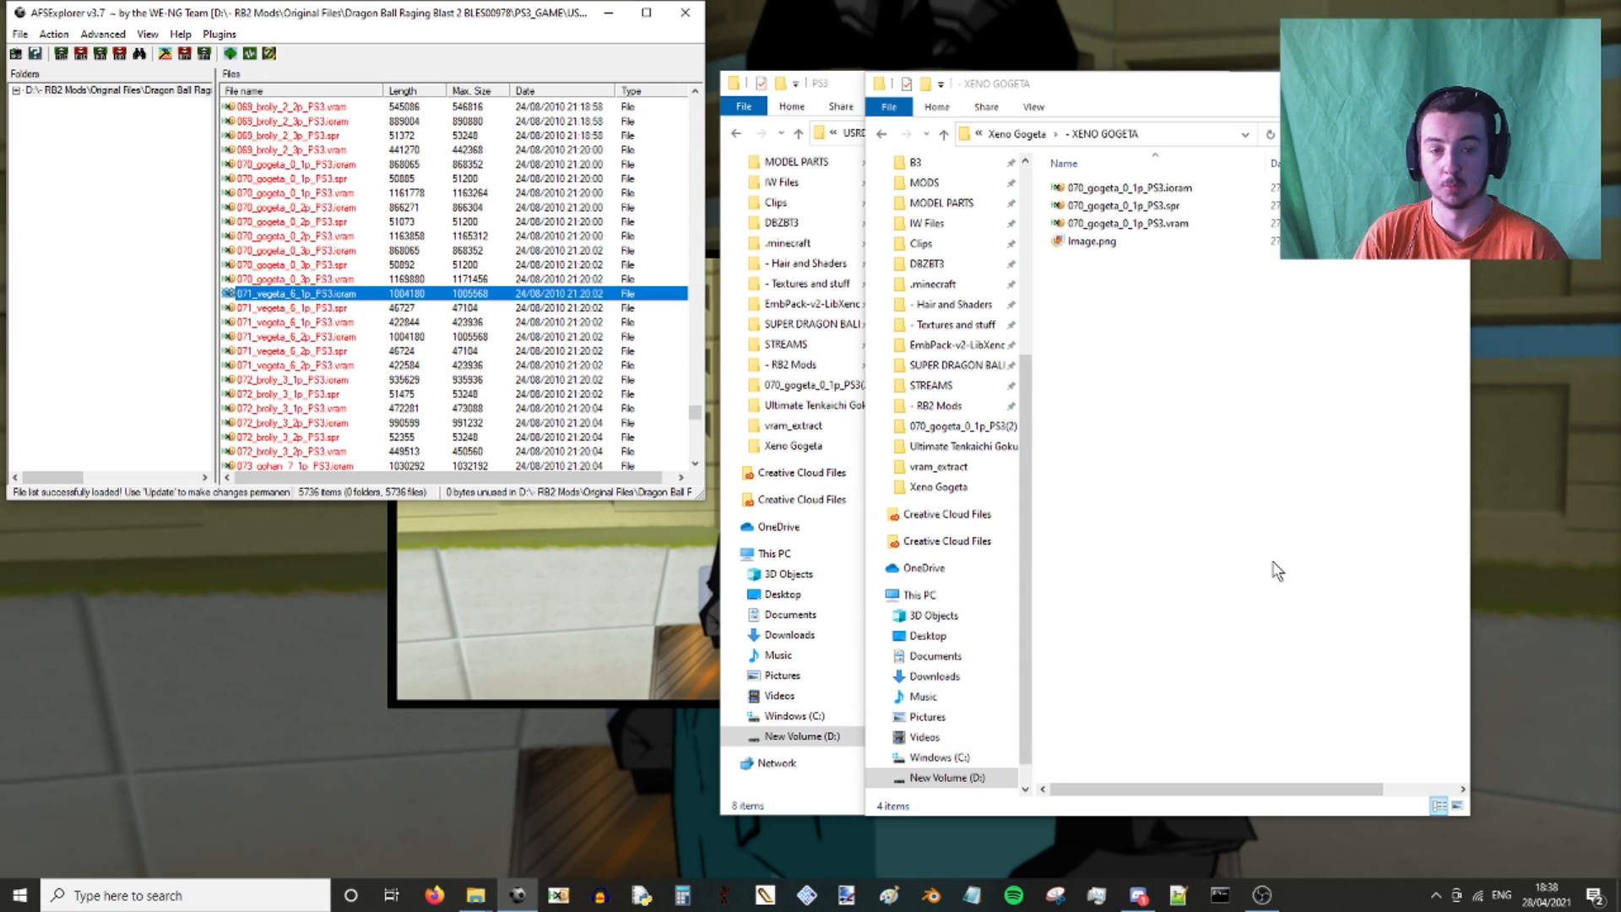
pyautogui.keyDown('shift'); pyautogui.click(415, 321); pyautogui.keyUp('shift')
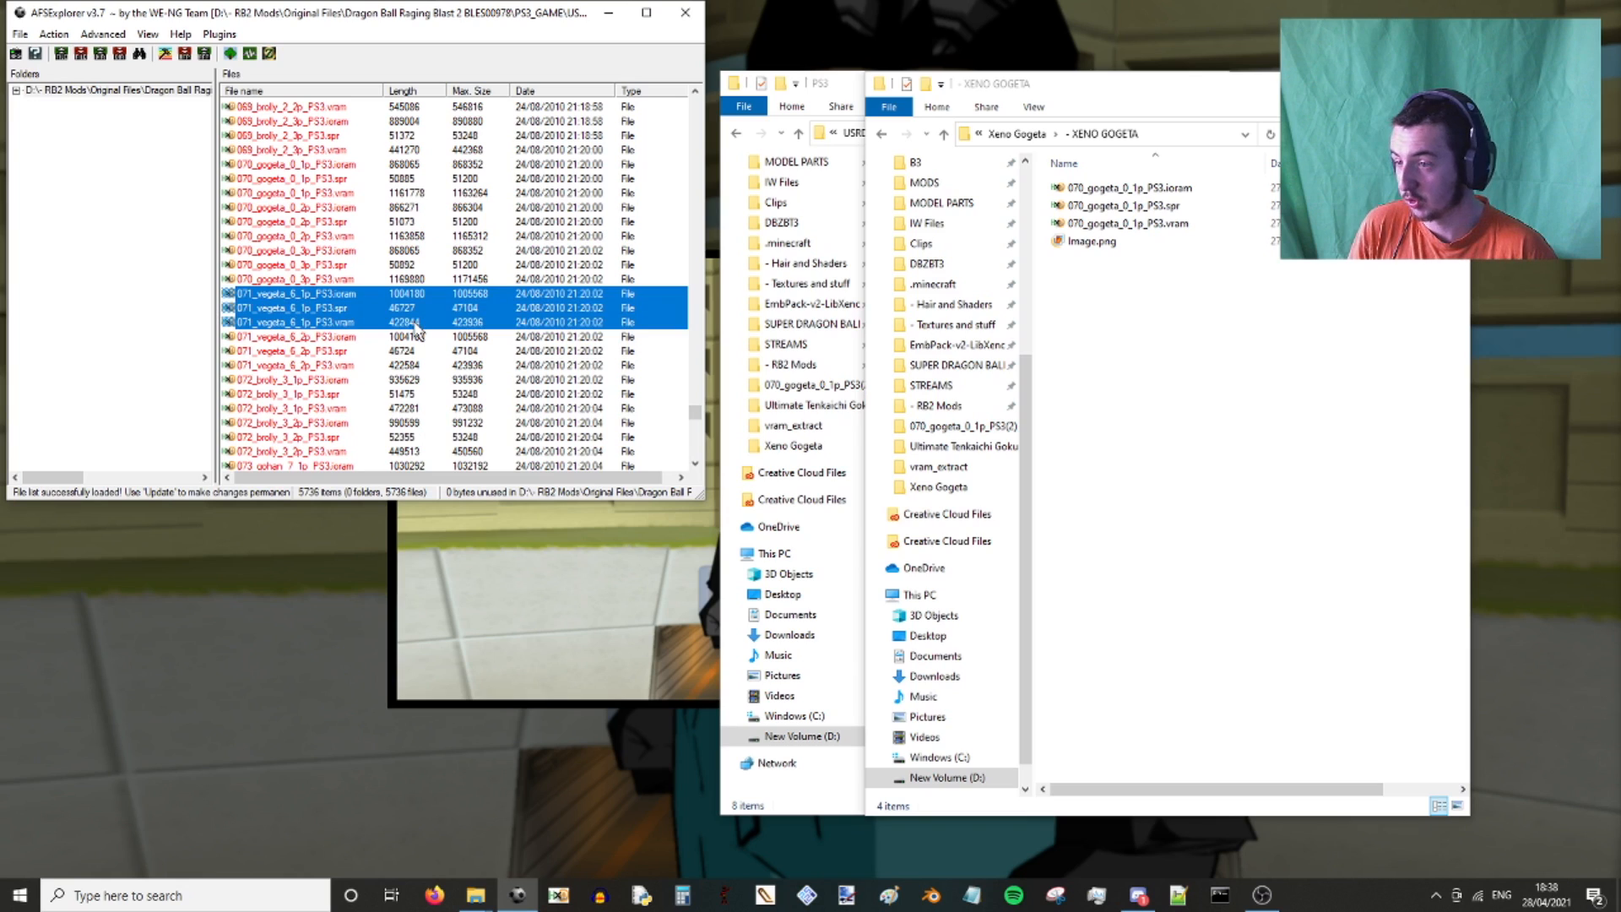
pyautogui.click(1127, 188)
pyautogui.keyDown('shift'); pyautogui.click(1158, 224); pyautogui.keyUp('shift')
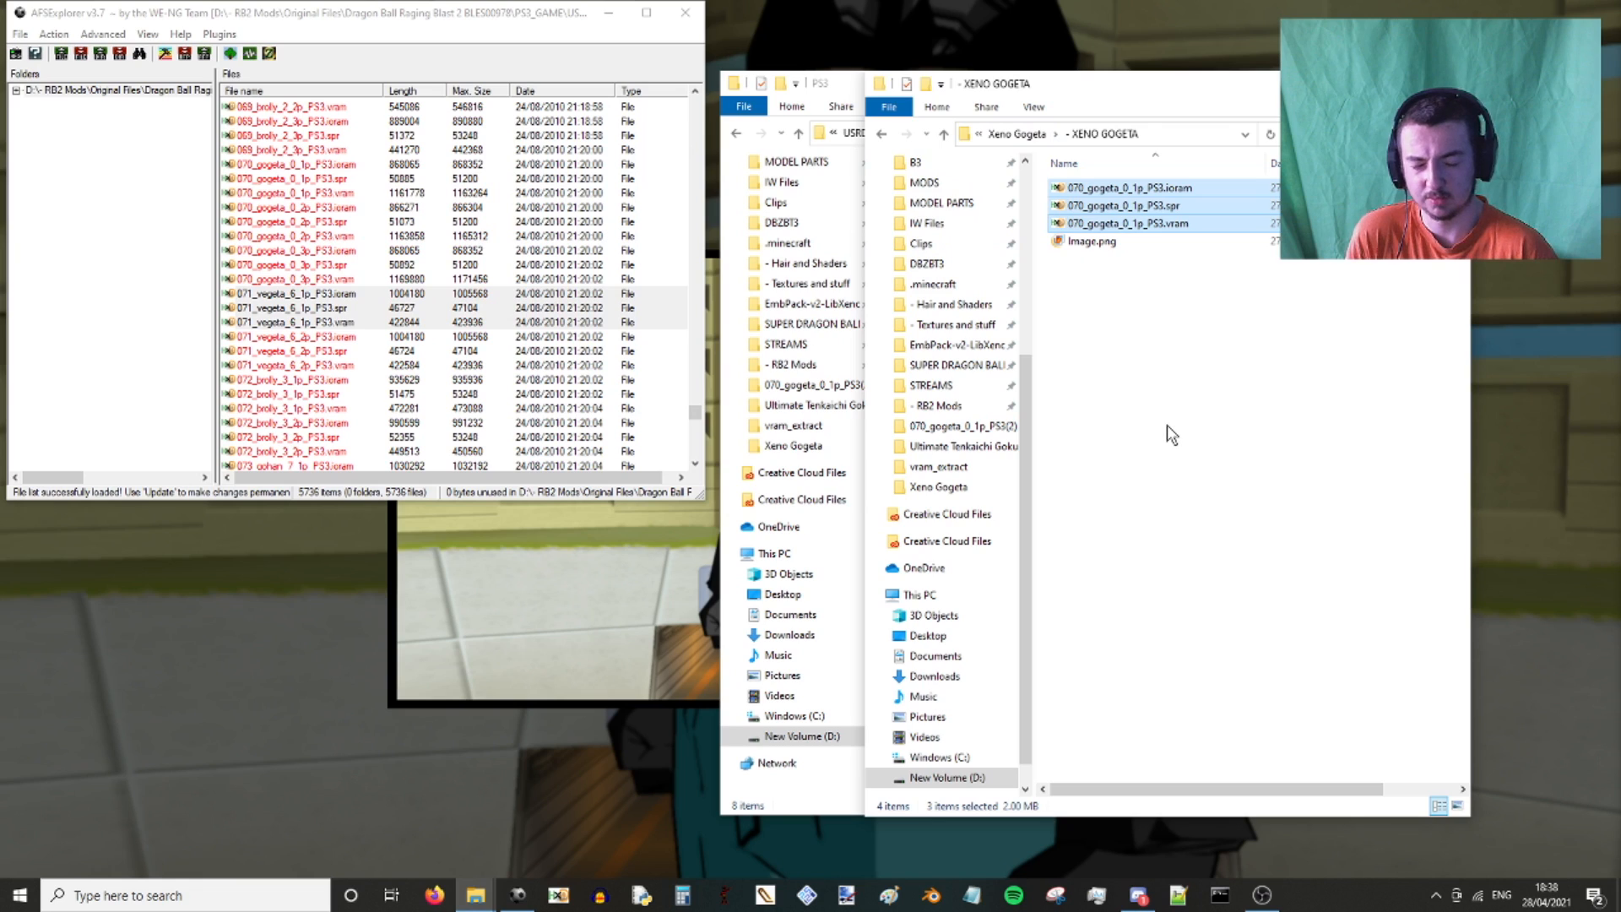
pyautogui.click(429, 16)
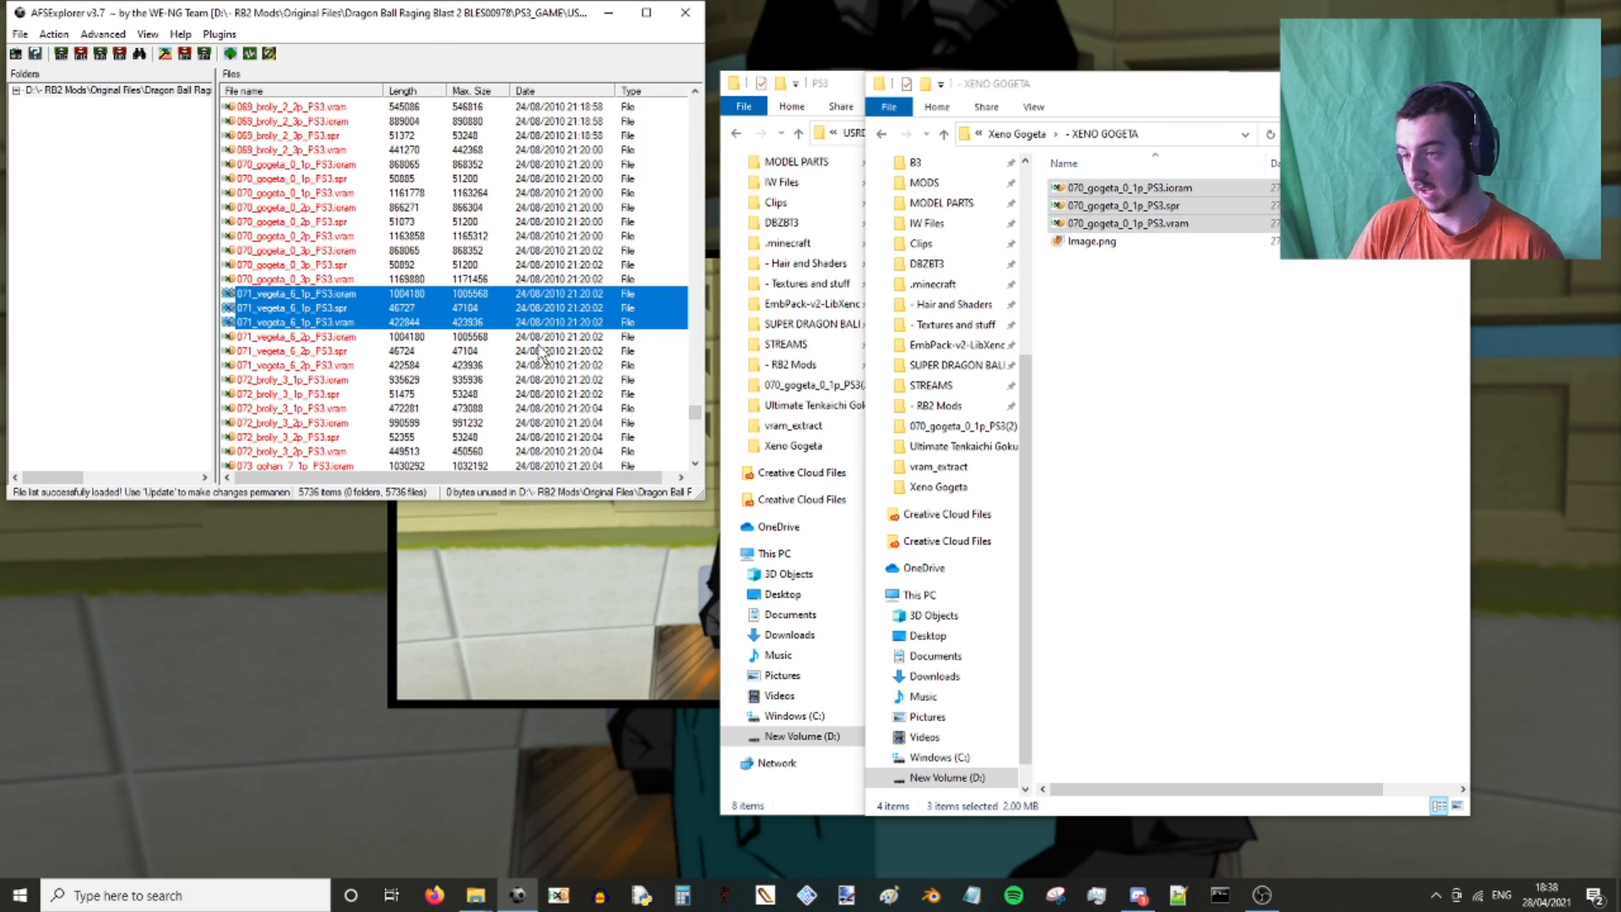
# Copy the path of the XENO GOGETA mod folder from File Explorer.
pyautogui.click(401, 299)
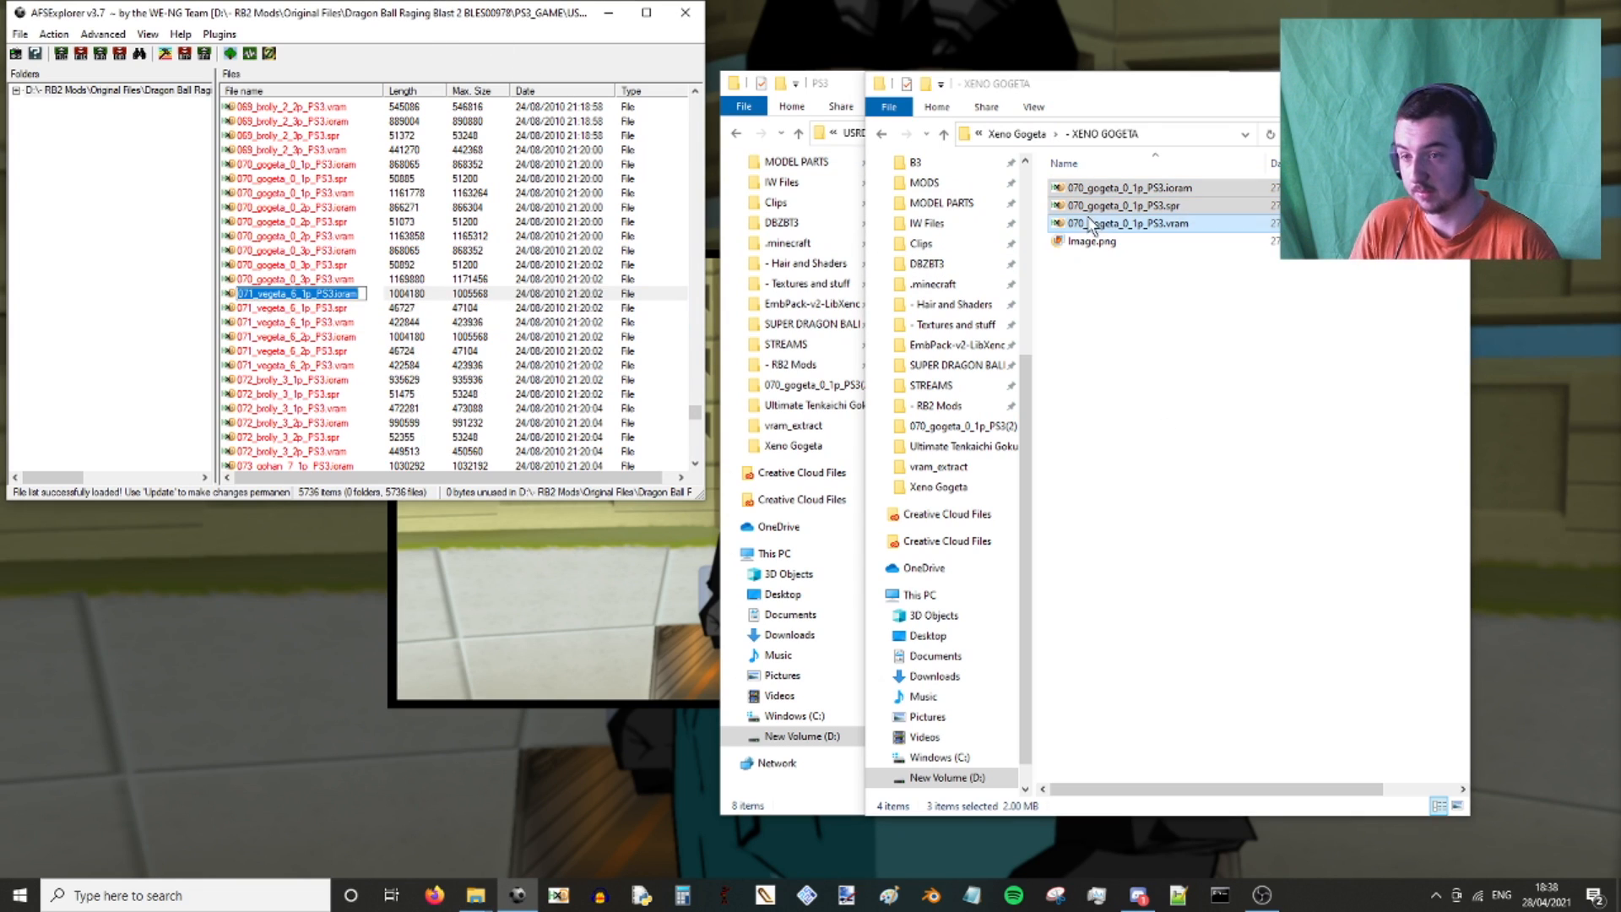
pyautogui.click(1169, 125)
pyautogui.click(1170, 133)
pyautogui.hotkey('ctrl', 'c')
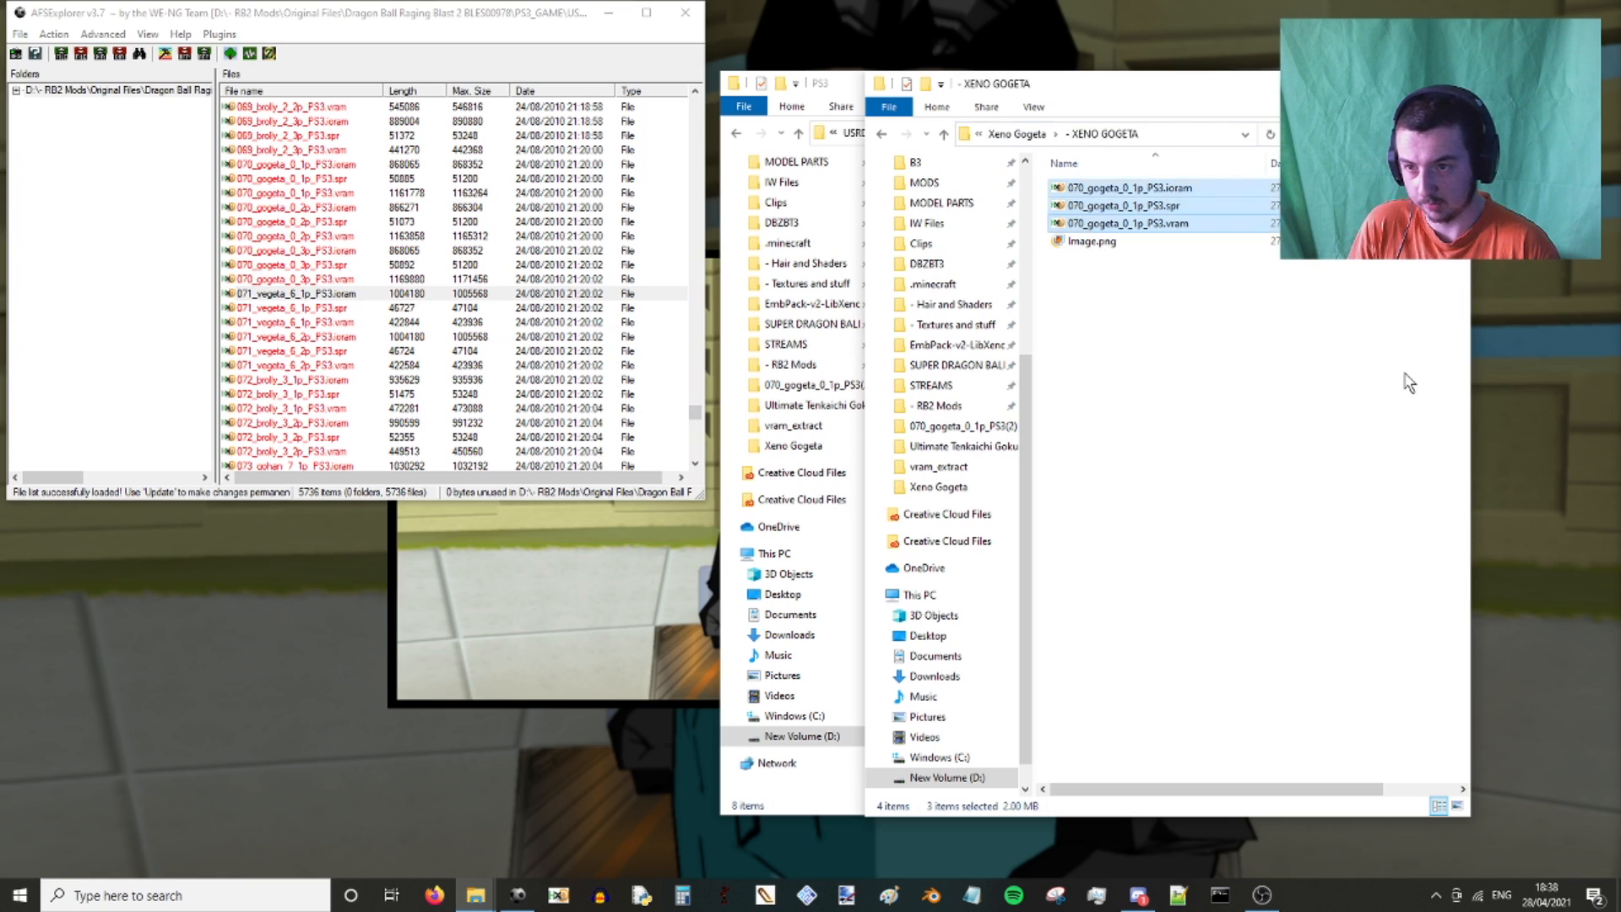
# In AFSExplorer, import 070_gogeta_0_1p_PS3.ioram from the XENO GOGETA folder over 071_vegeta_6_1p_PS3.ioram.
pyautogui.click(304, 17)
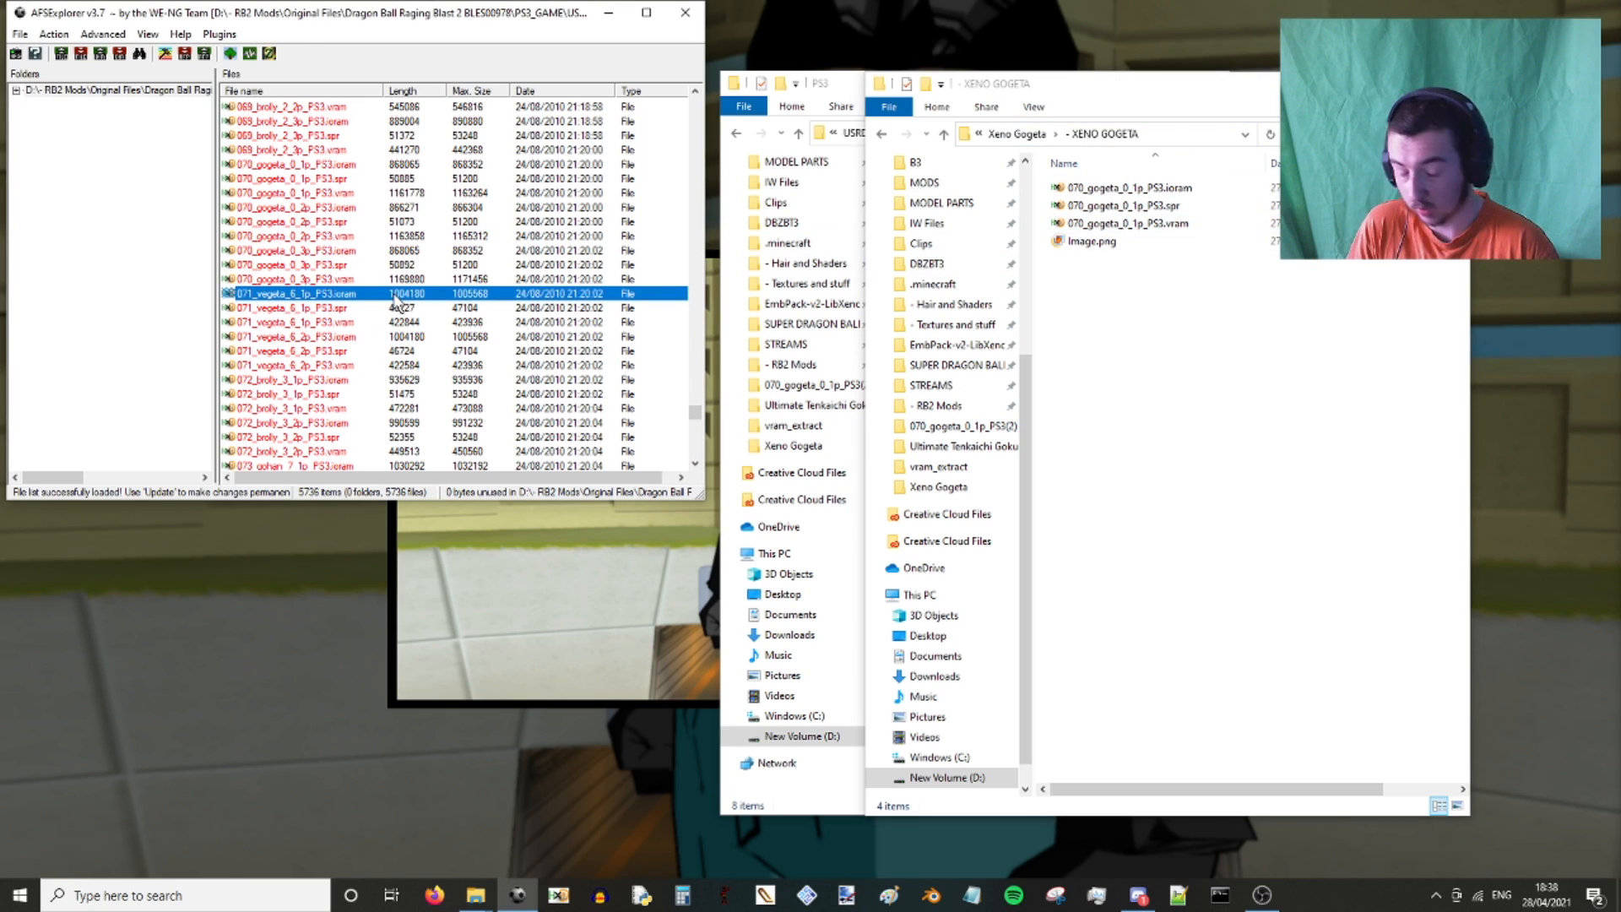
pyautogui.rightClick(362, 295)
pyautogui.click(403, 301)
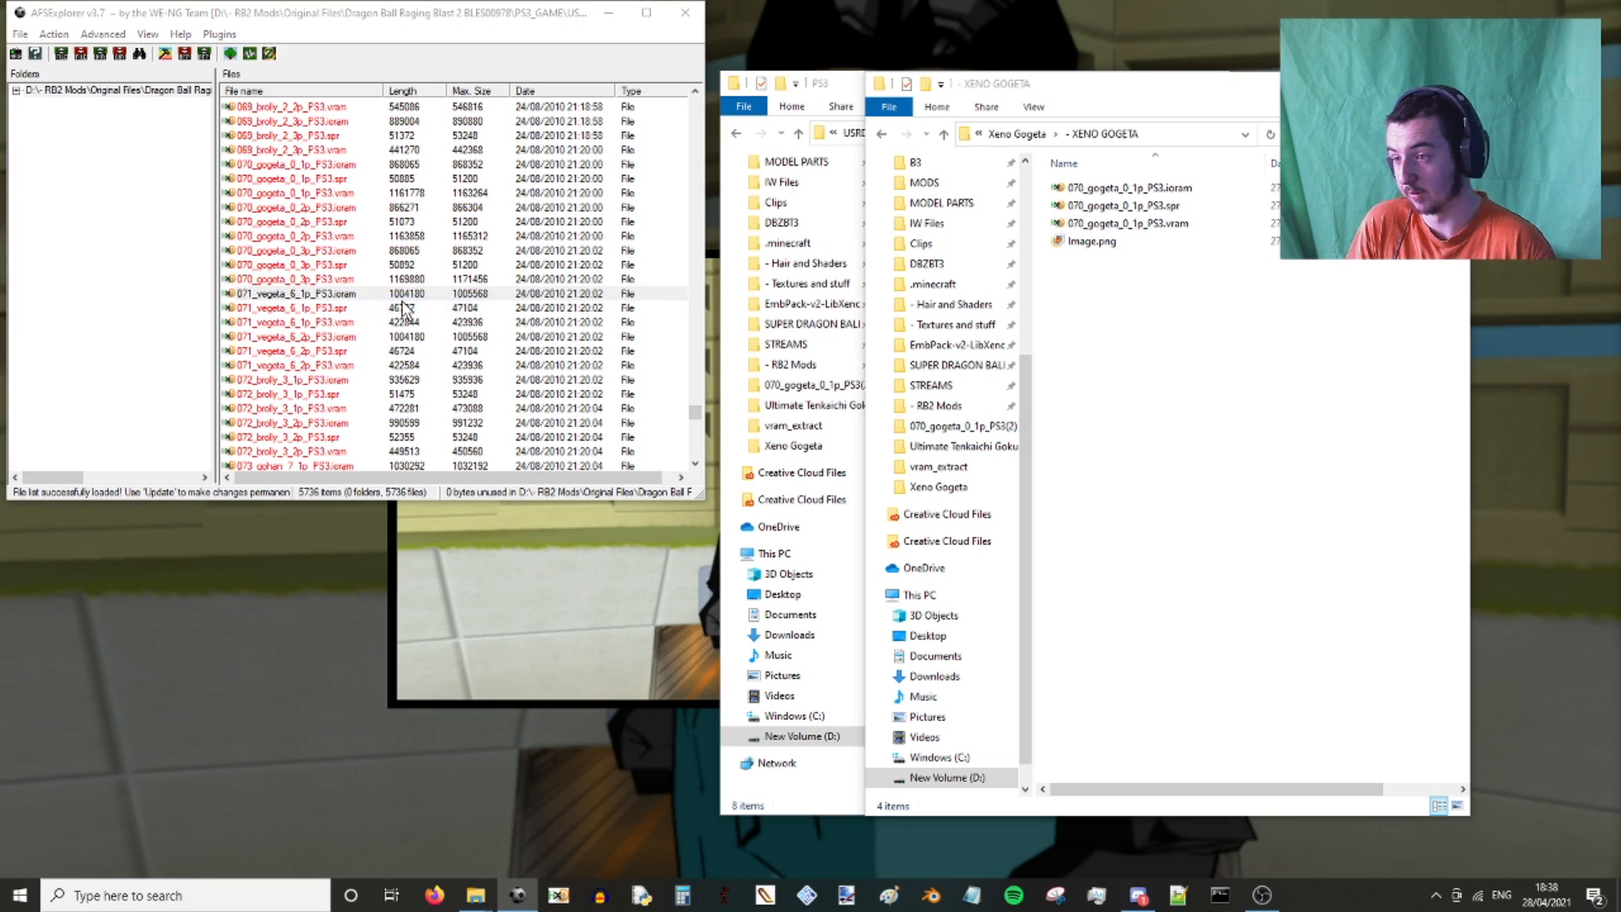
pyautogui.click(340, 85)
pyautogui.hotkey('ctrl', 'v')
pyautogui.press('Return')
pyautogui.moveTo(352, 56); pyautogui.dragTo(396, 342)
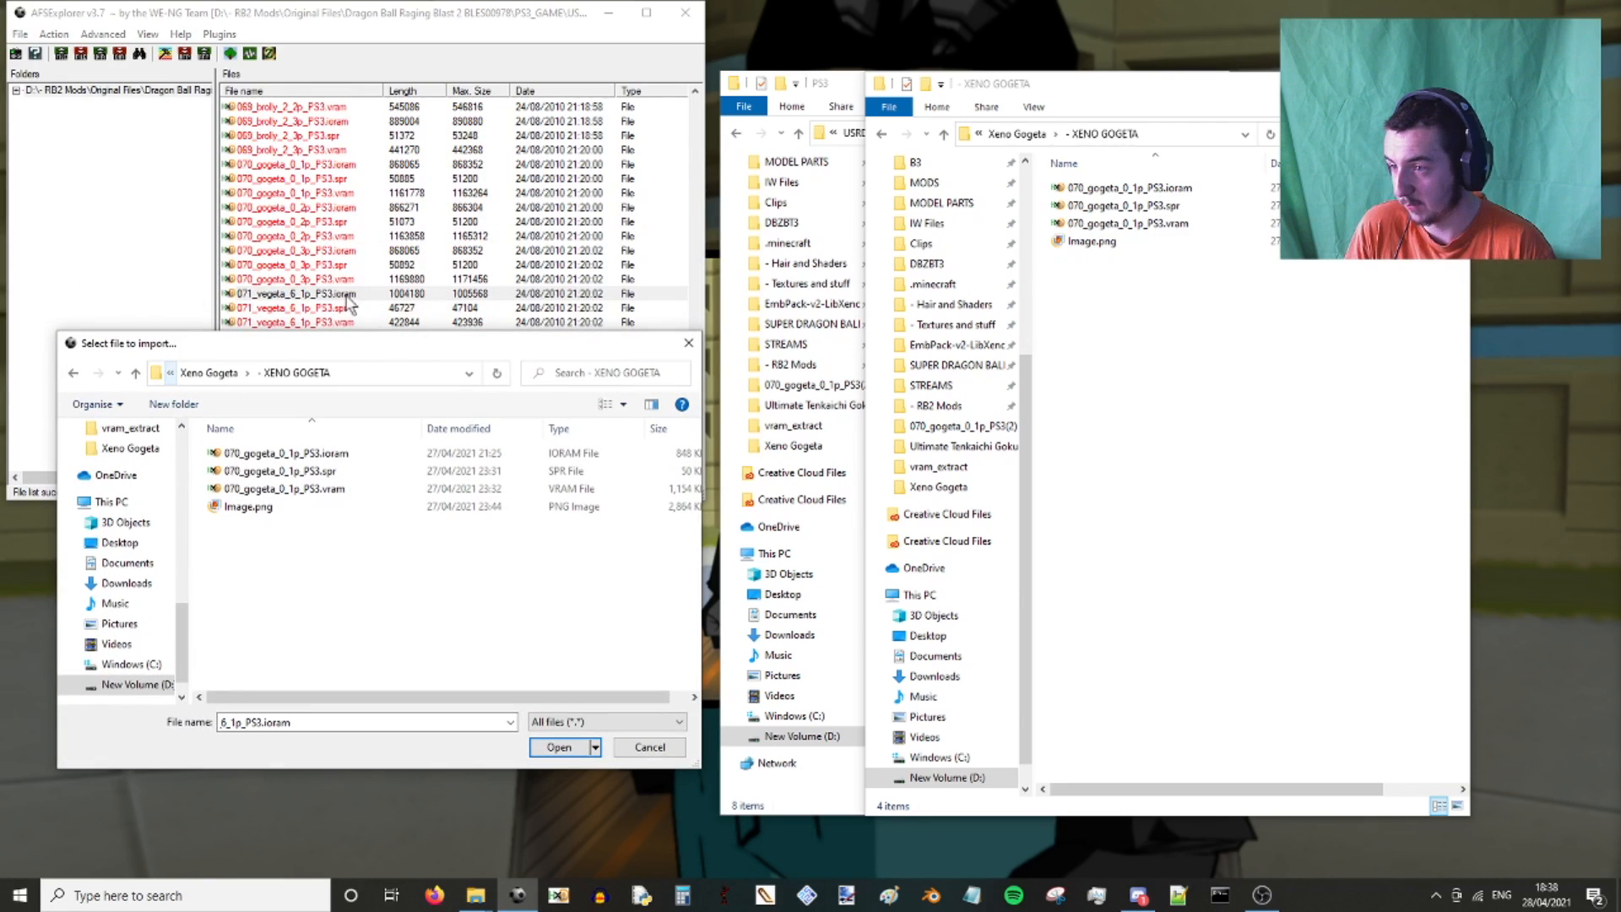
pyautogui.doubleClick(301, 456)
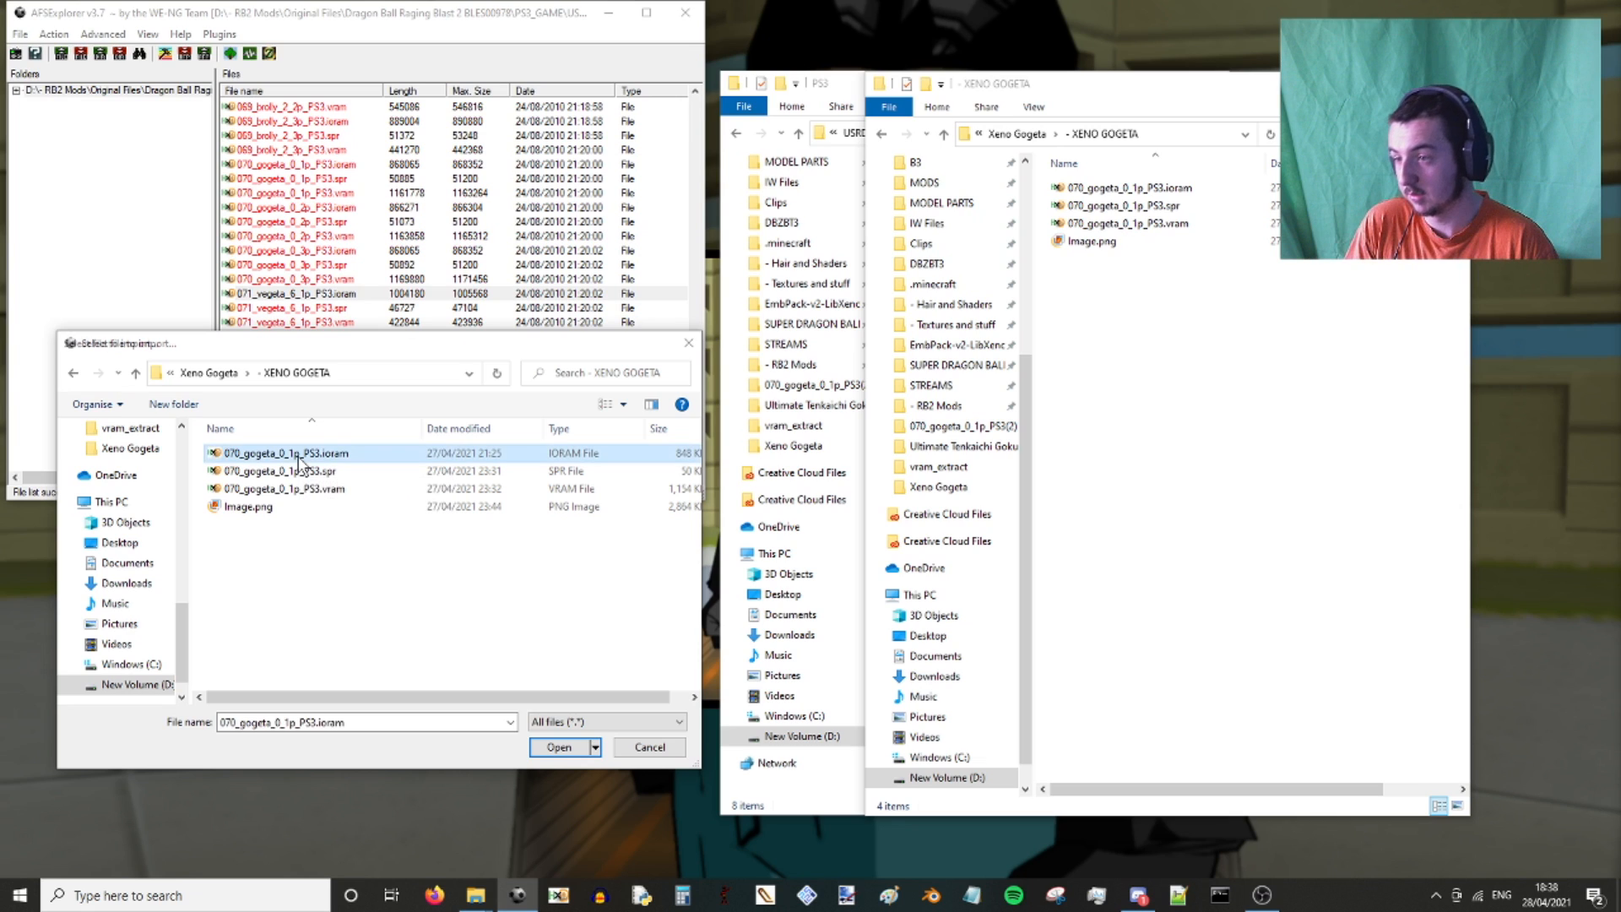
# Try to import 070_gogeta_0_1p_PS3.spr over the 071_vegeta_6_1p_PS3.spr entry.
pyautogui.click(417, 309)
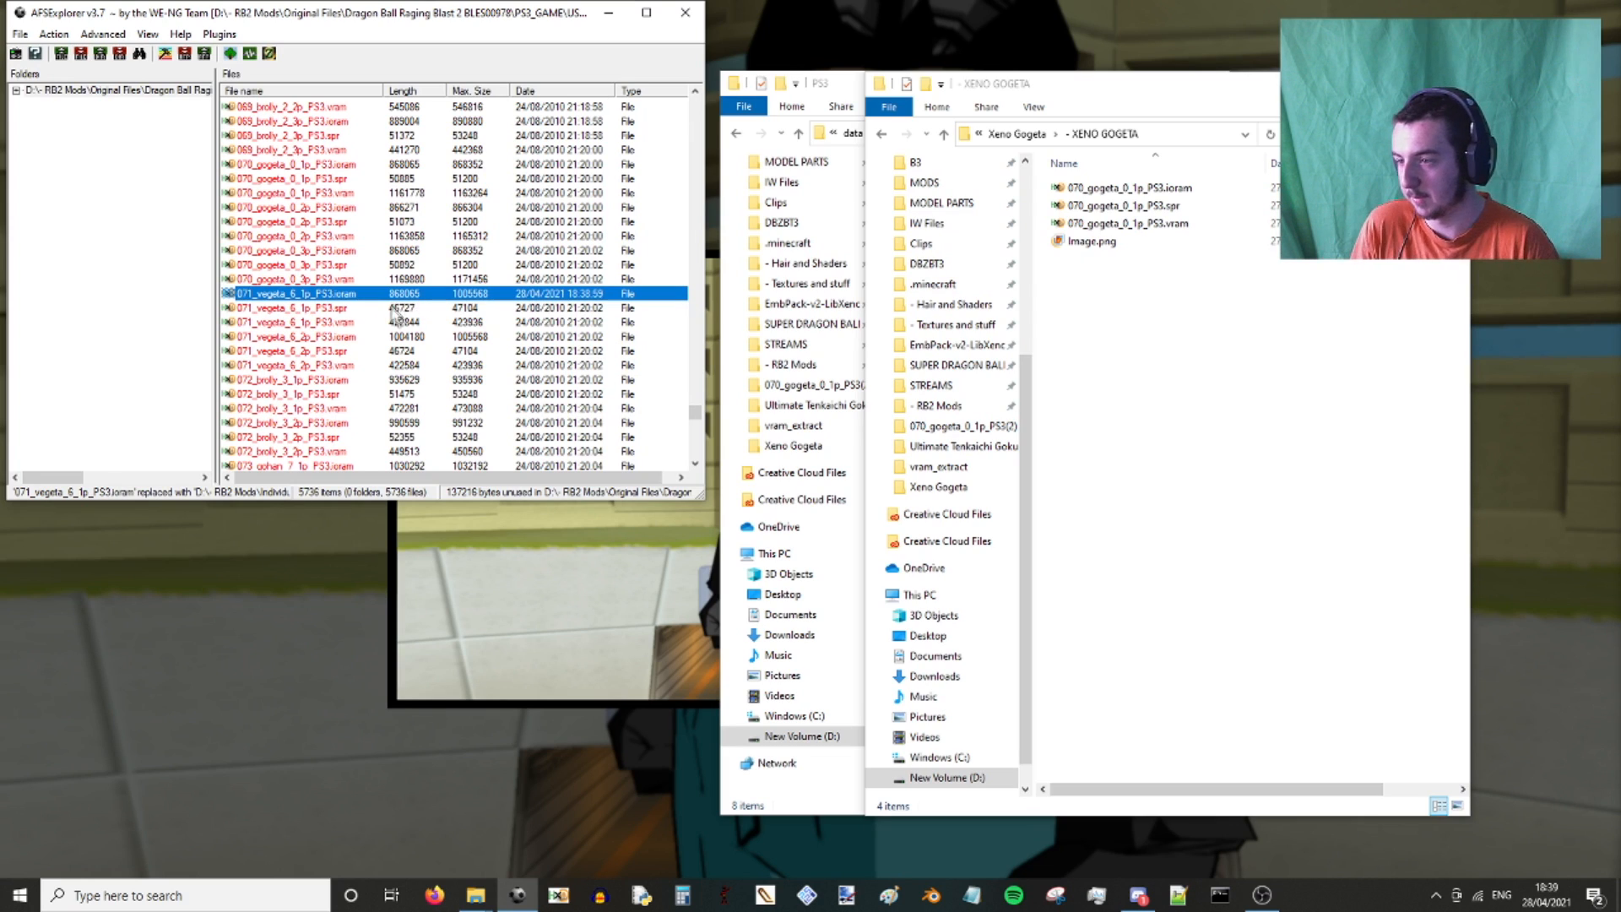
pyautogui.click(1123, 205)
pyautogui.click(434, 309)
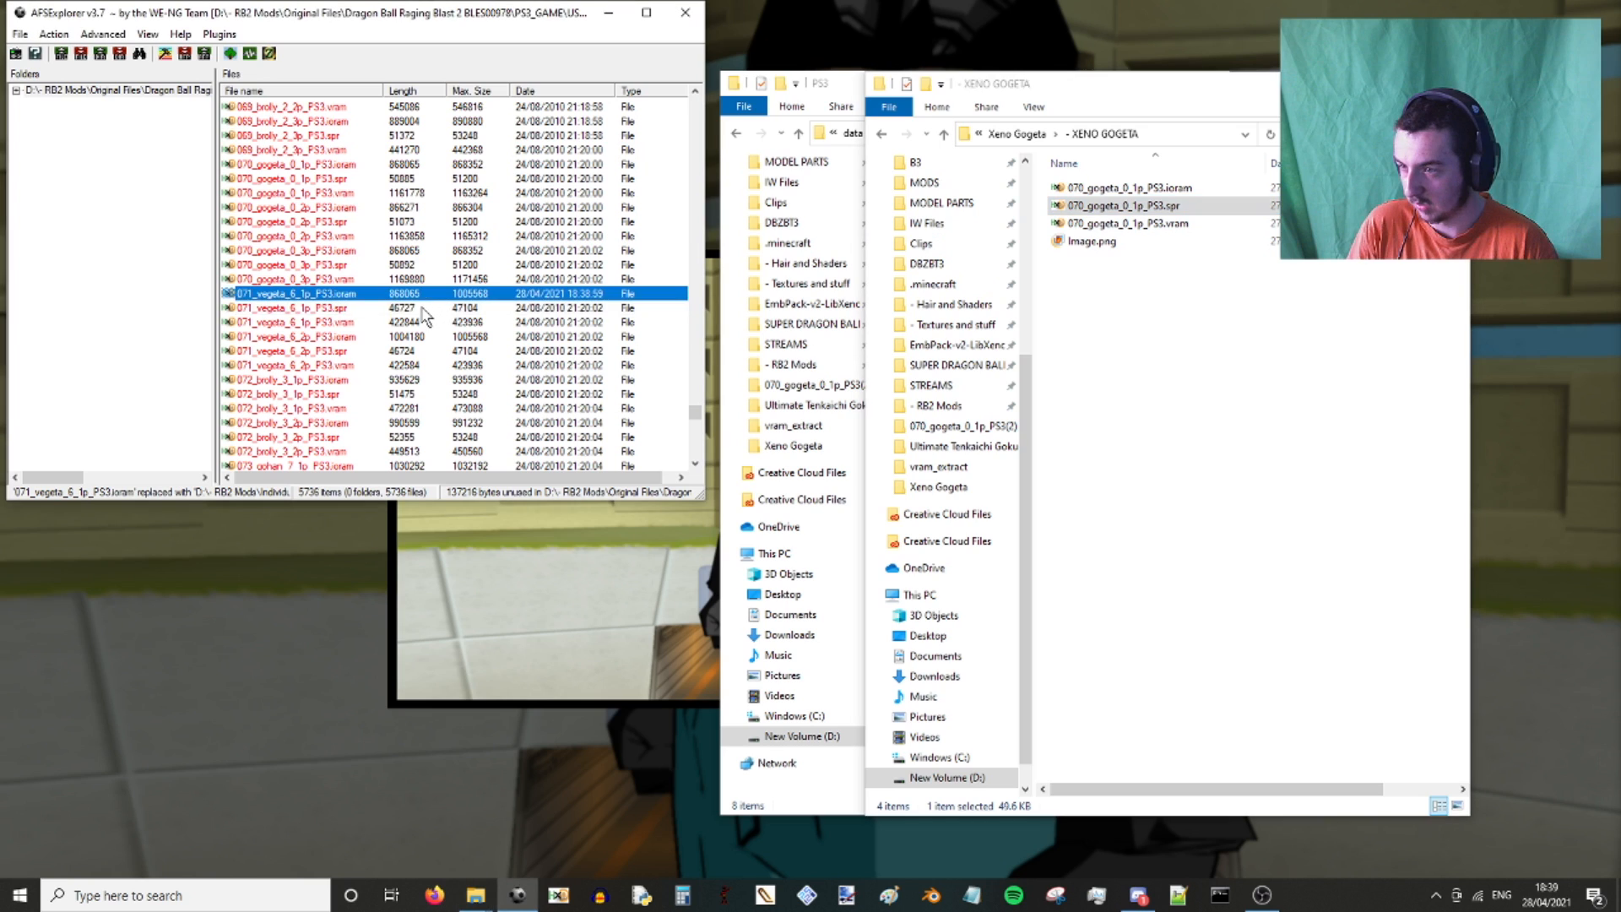
pyautogui.rightClick(428, 316)
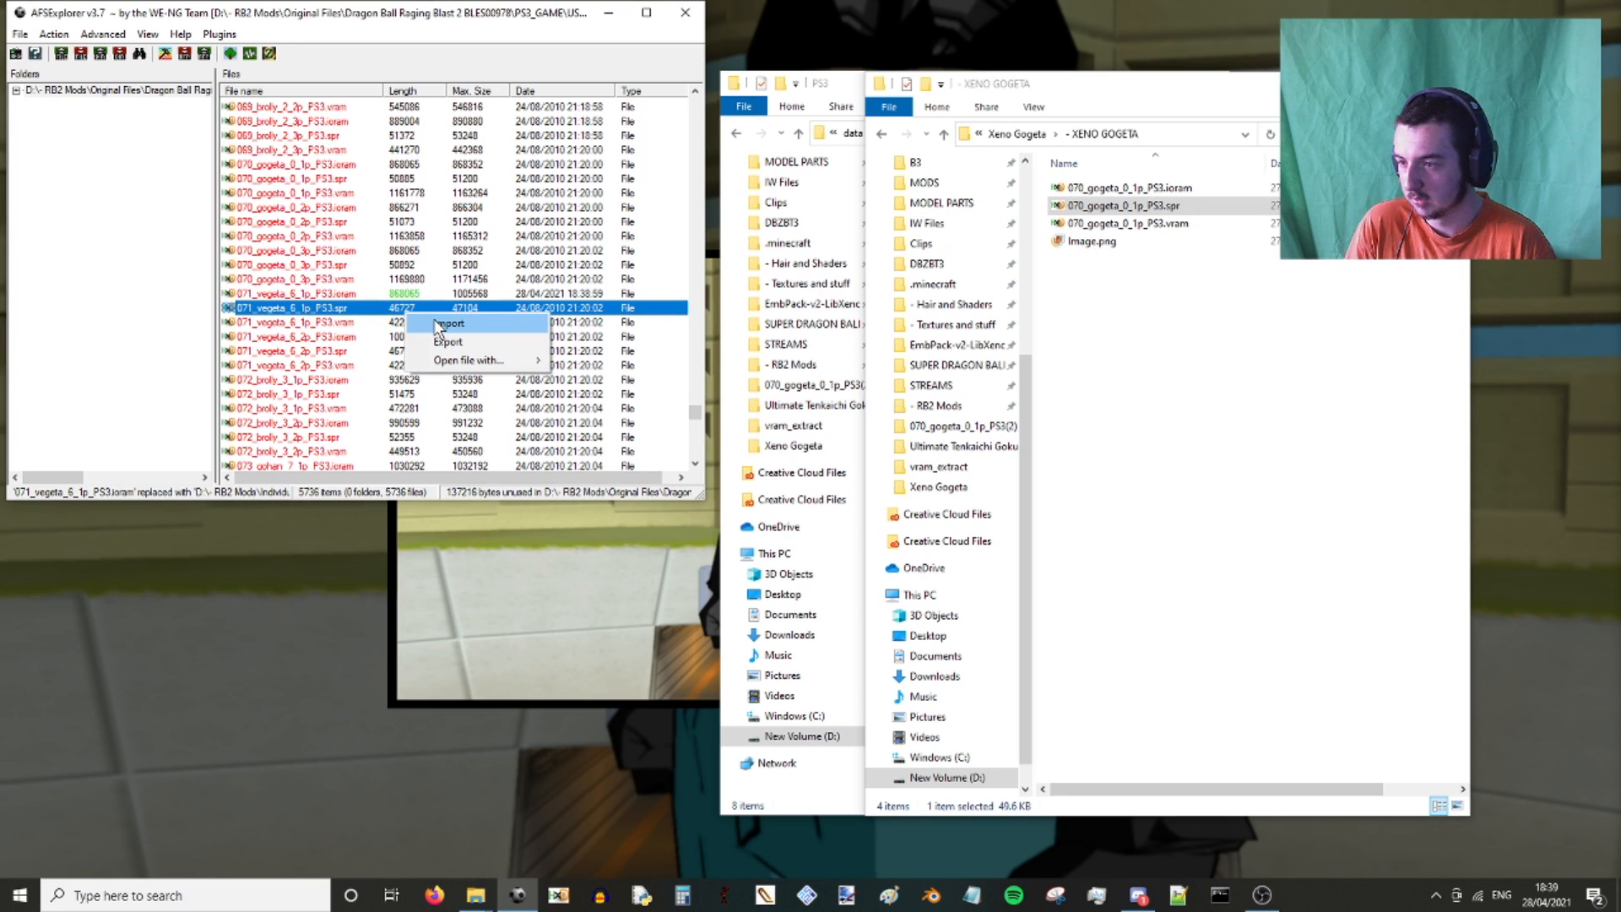
pyautogui.click(437, 324)
pyautogui.click(314, 472)
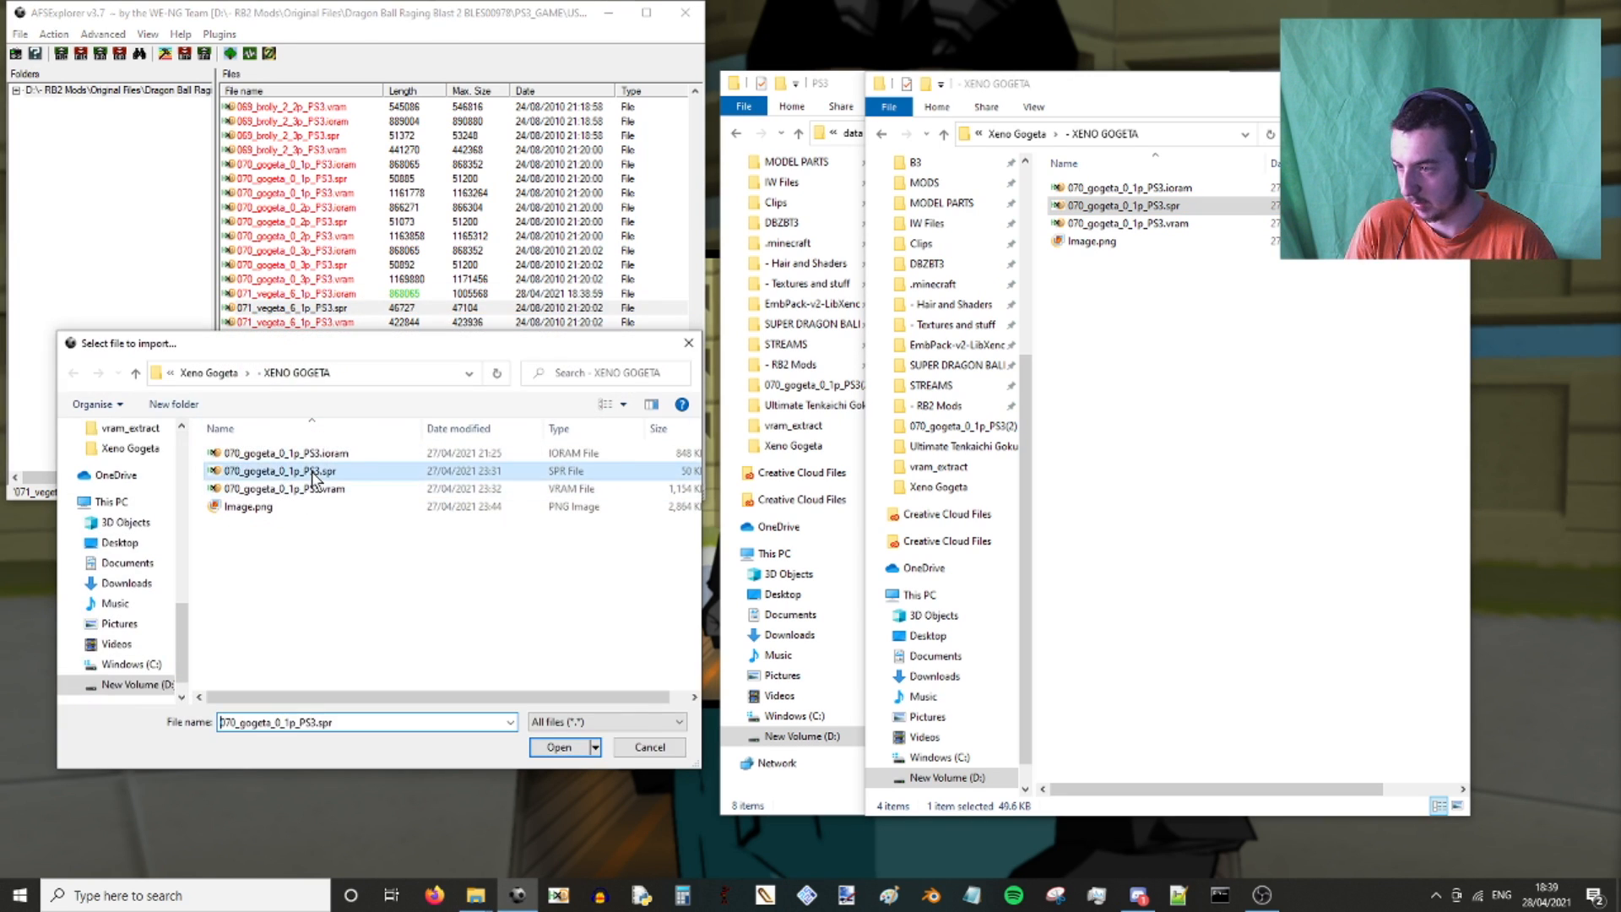
pyautogui.doubleClick(312, 471)
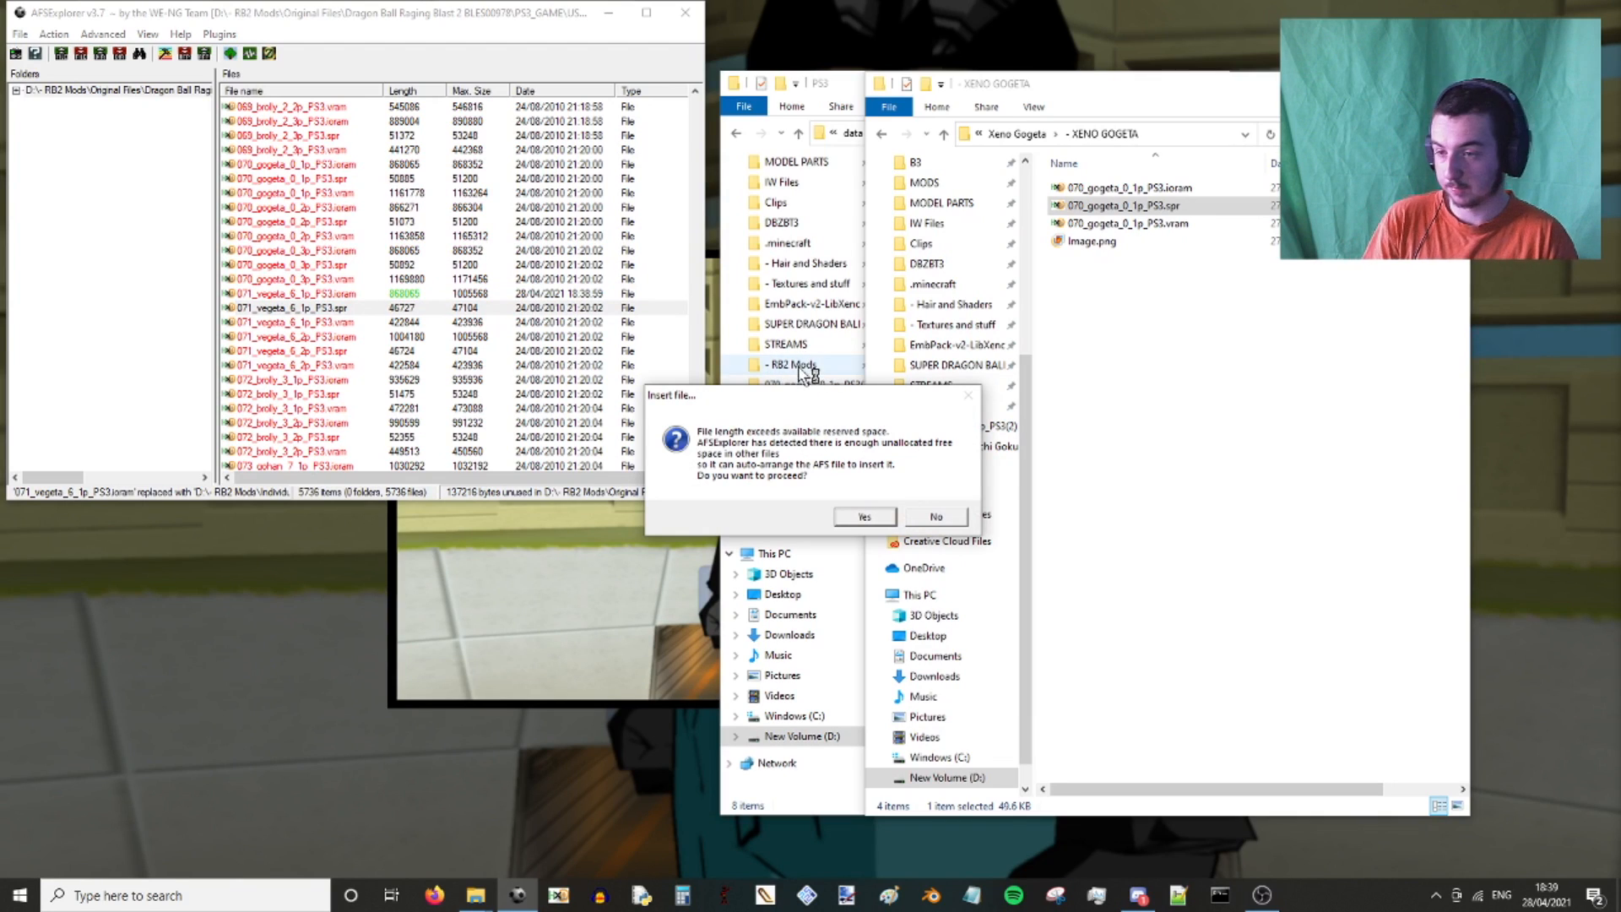
# Decline auto-arranging the AFS file and setting a new reserved space for the .spr, and return File Explorer to XENO GOGETA.
pyautogui.moveTo(783, 394); pyautogui.dragTo(596, 333)
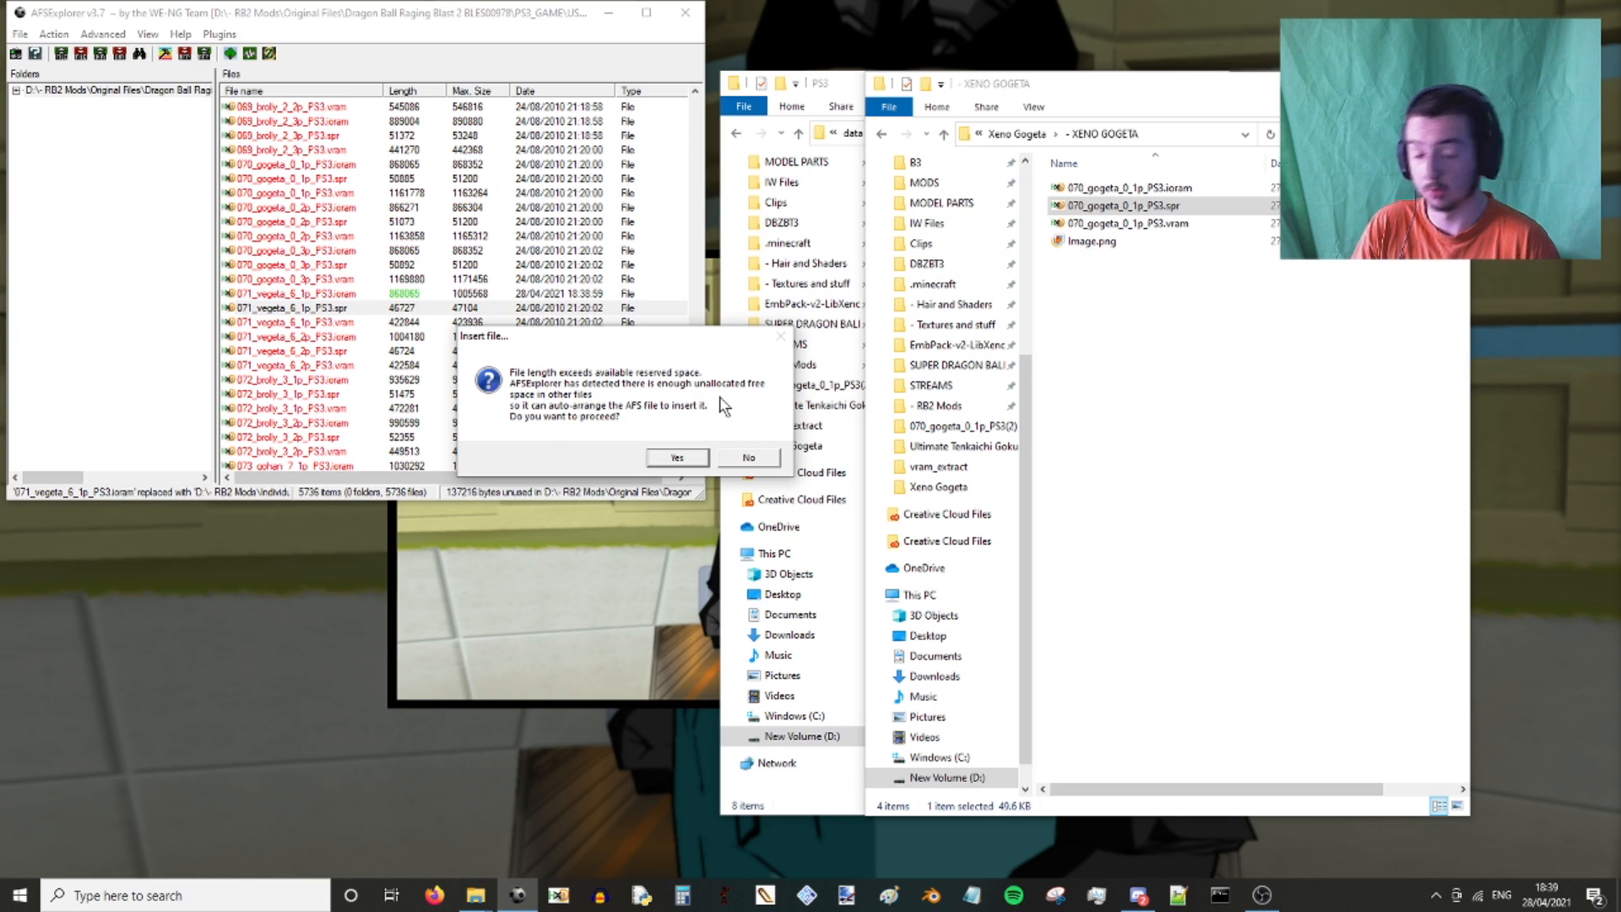
pyautogui.click(747, 460)
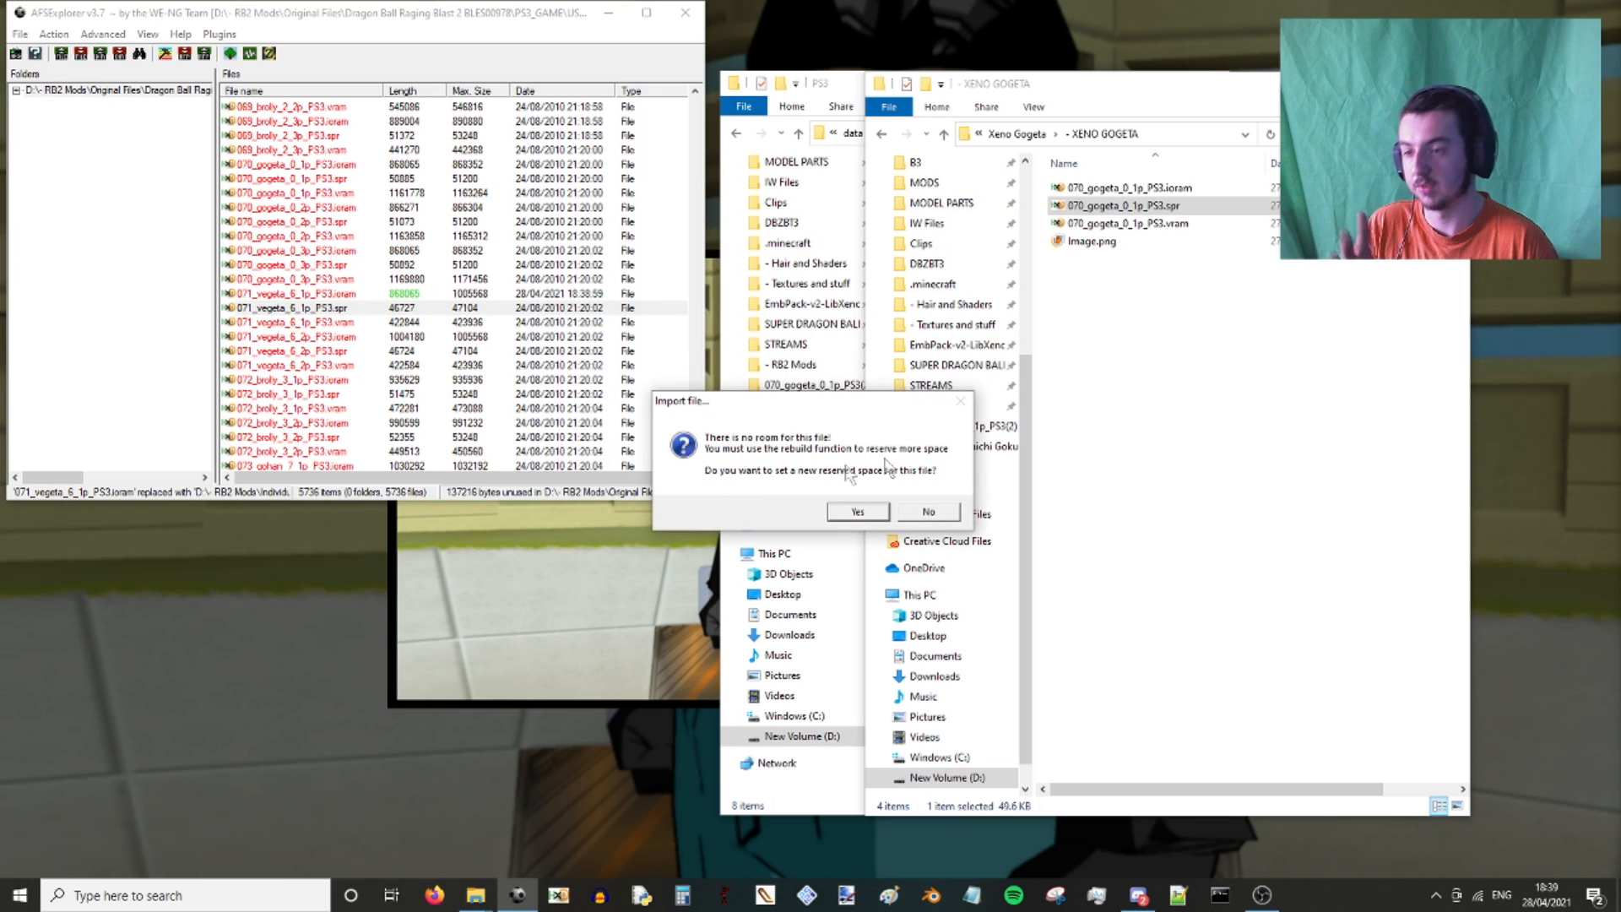
pyautogui.click(929, 511)
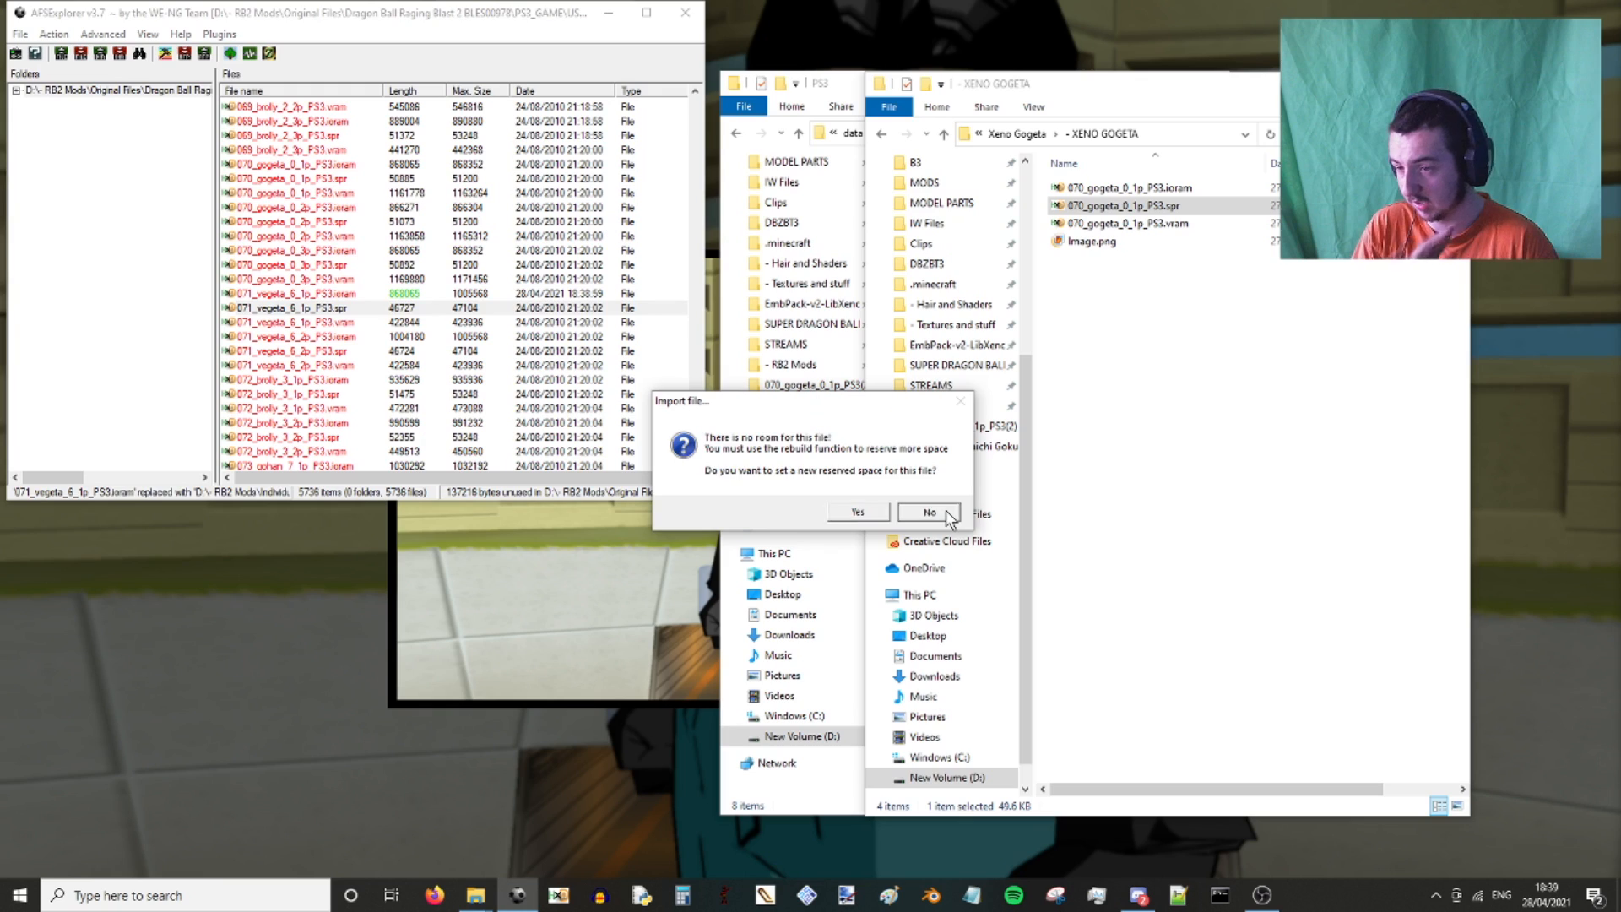
pyautogui.click(944, 514)
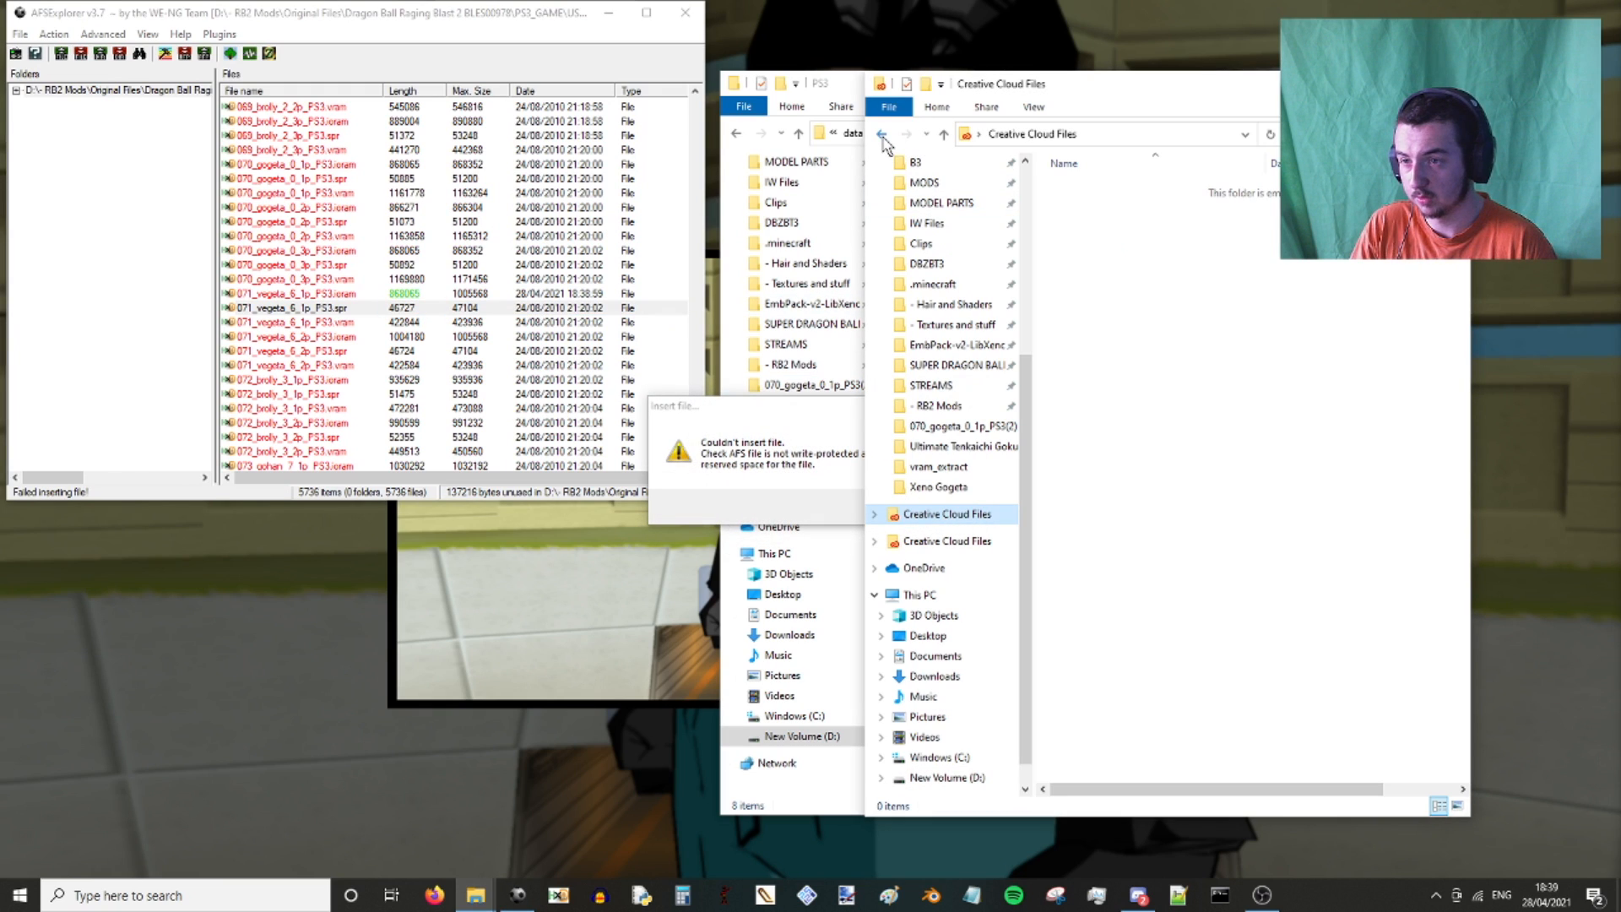
pyautogui.click(881, 133)
pyautogui.click(819, 465)
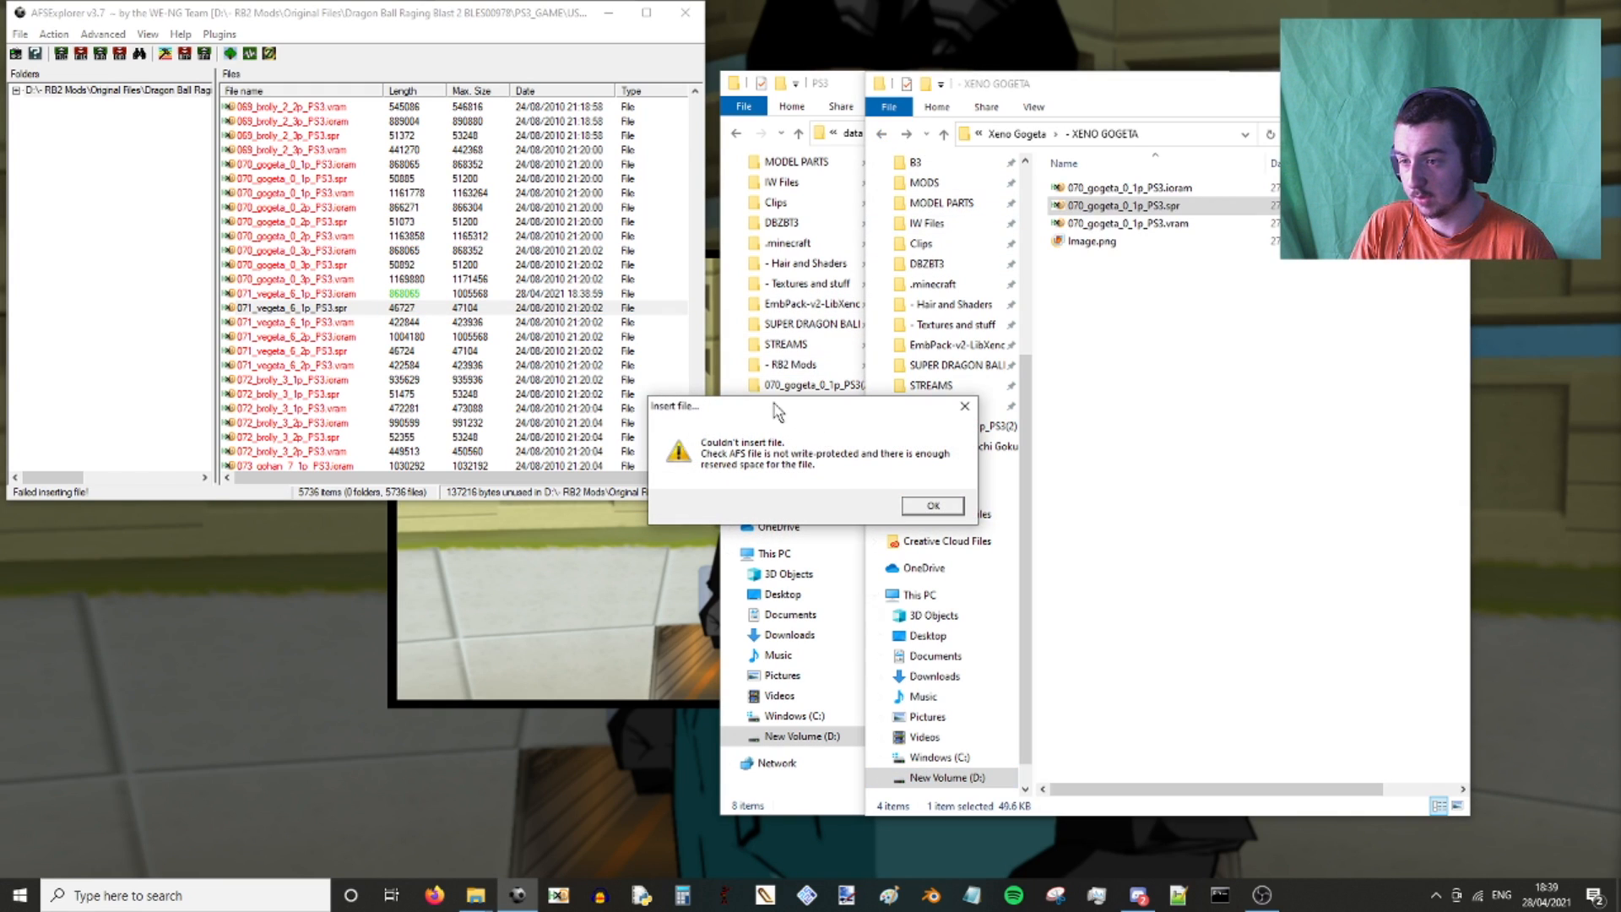
pyautogui.moveTo(787, 404); pyautogui.dragTo(694, 401)
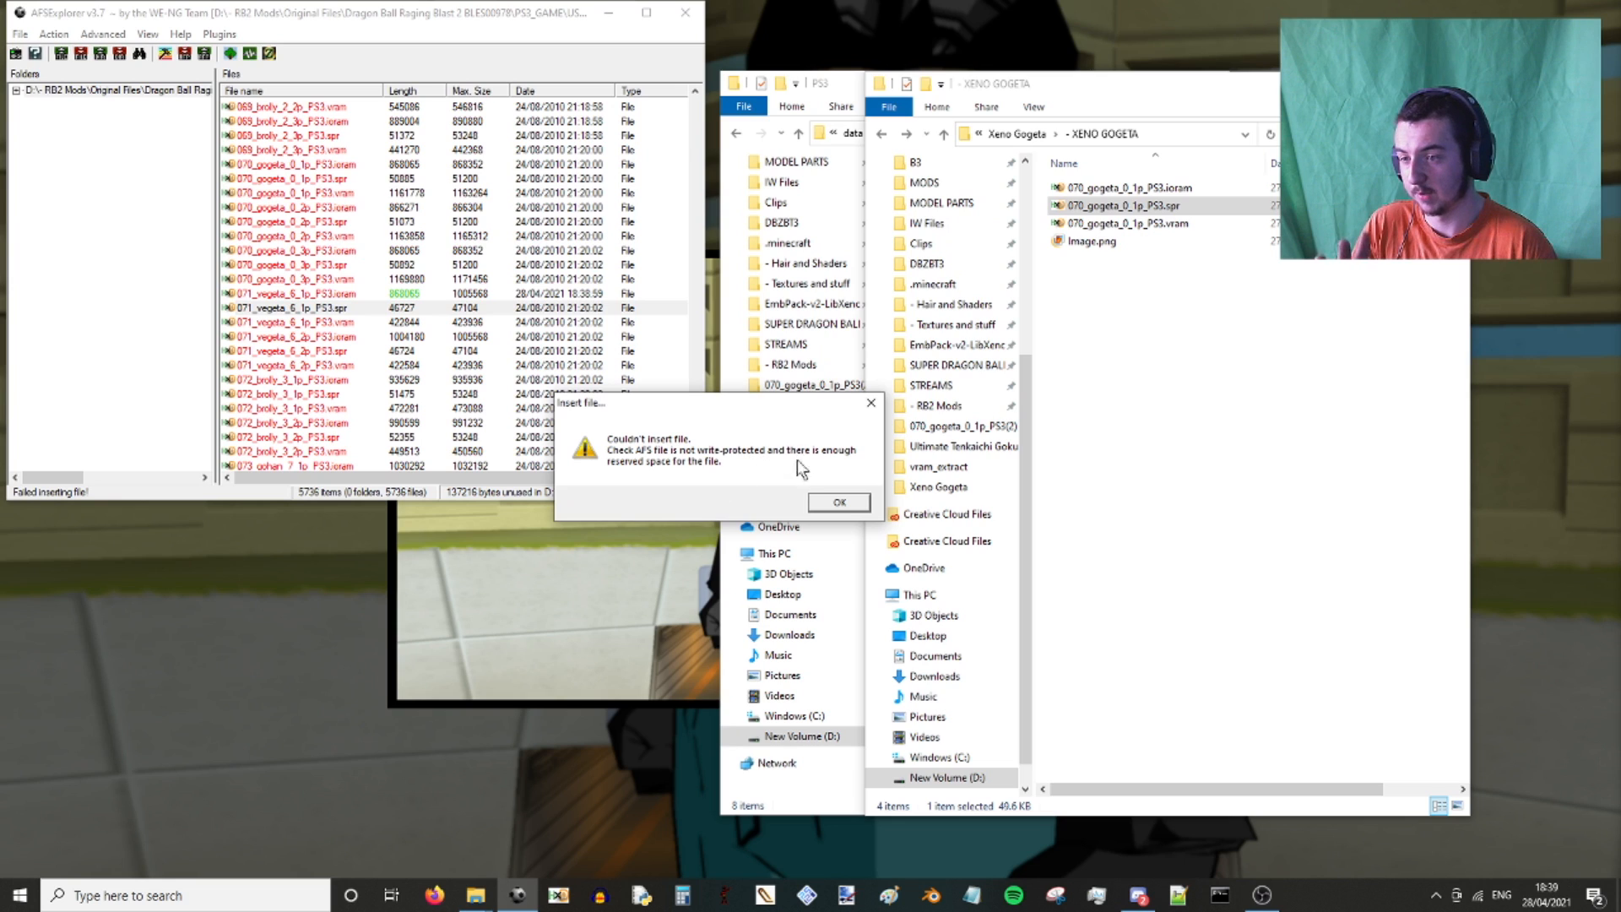
# Try to import 070_gogeta_0_1p_PS3.vram over 071_vegeta_6_1p_PS3.vram, declining to set a new reserved space.
pyautogui.click(437, 326)
pyautogui.rightClick(398, 327)
pyautogui.click(432, 335)
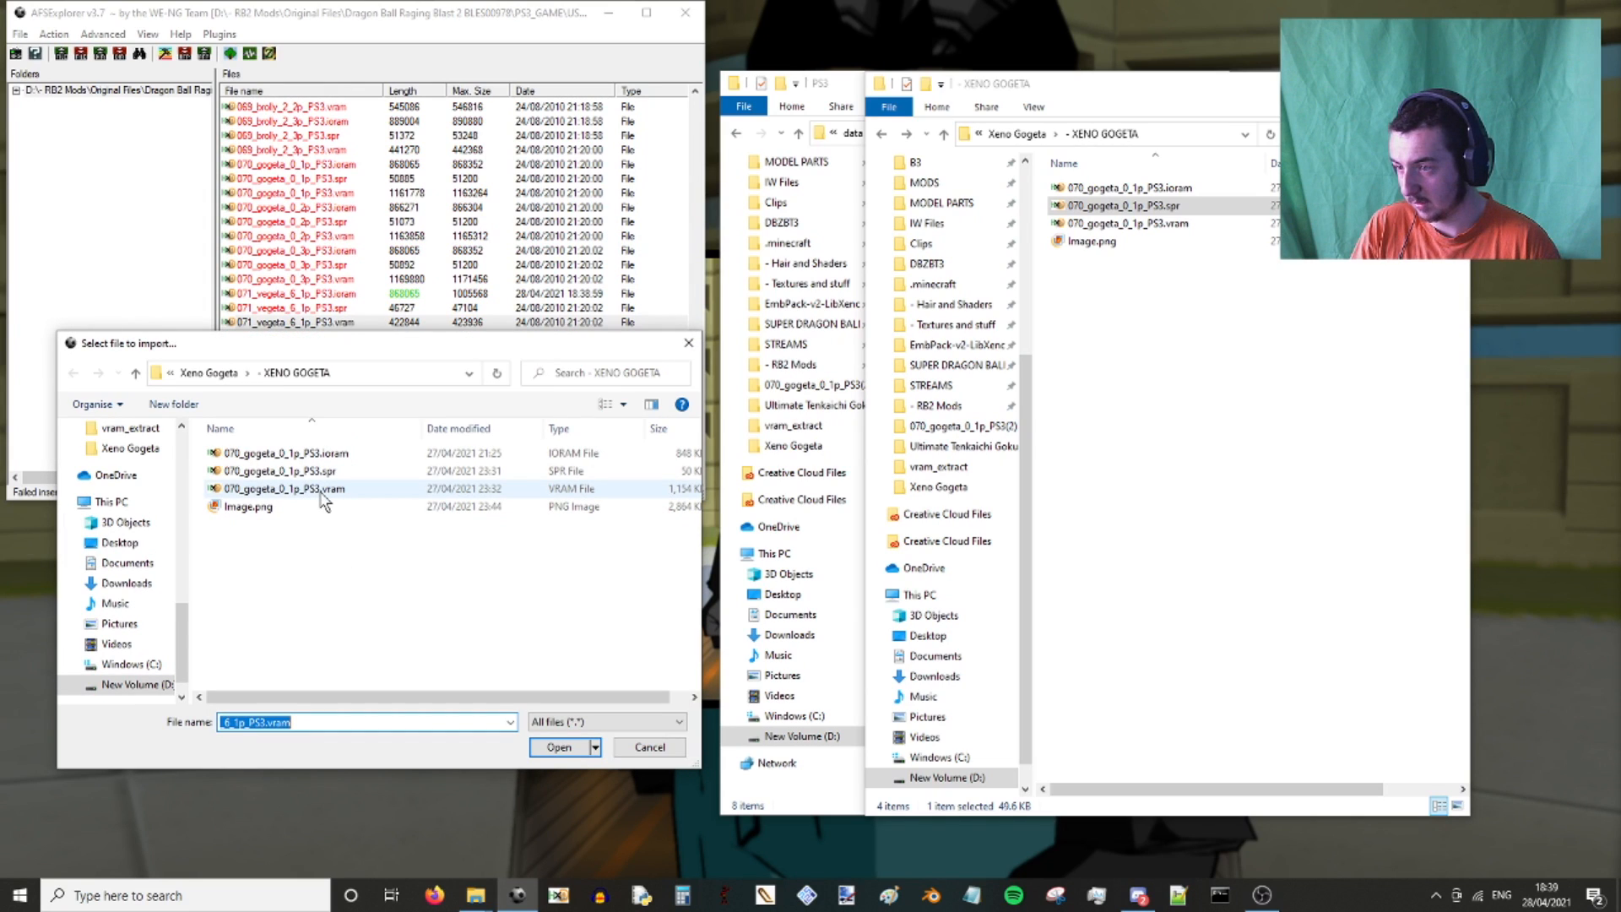
pyautogui.doubleClick(322, 489)
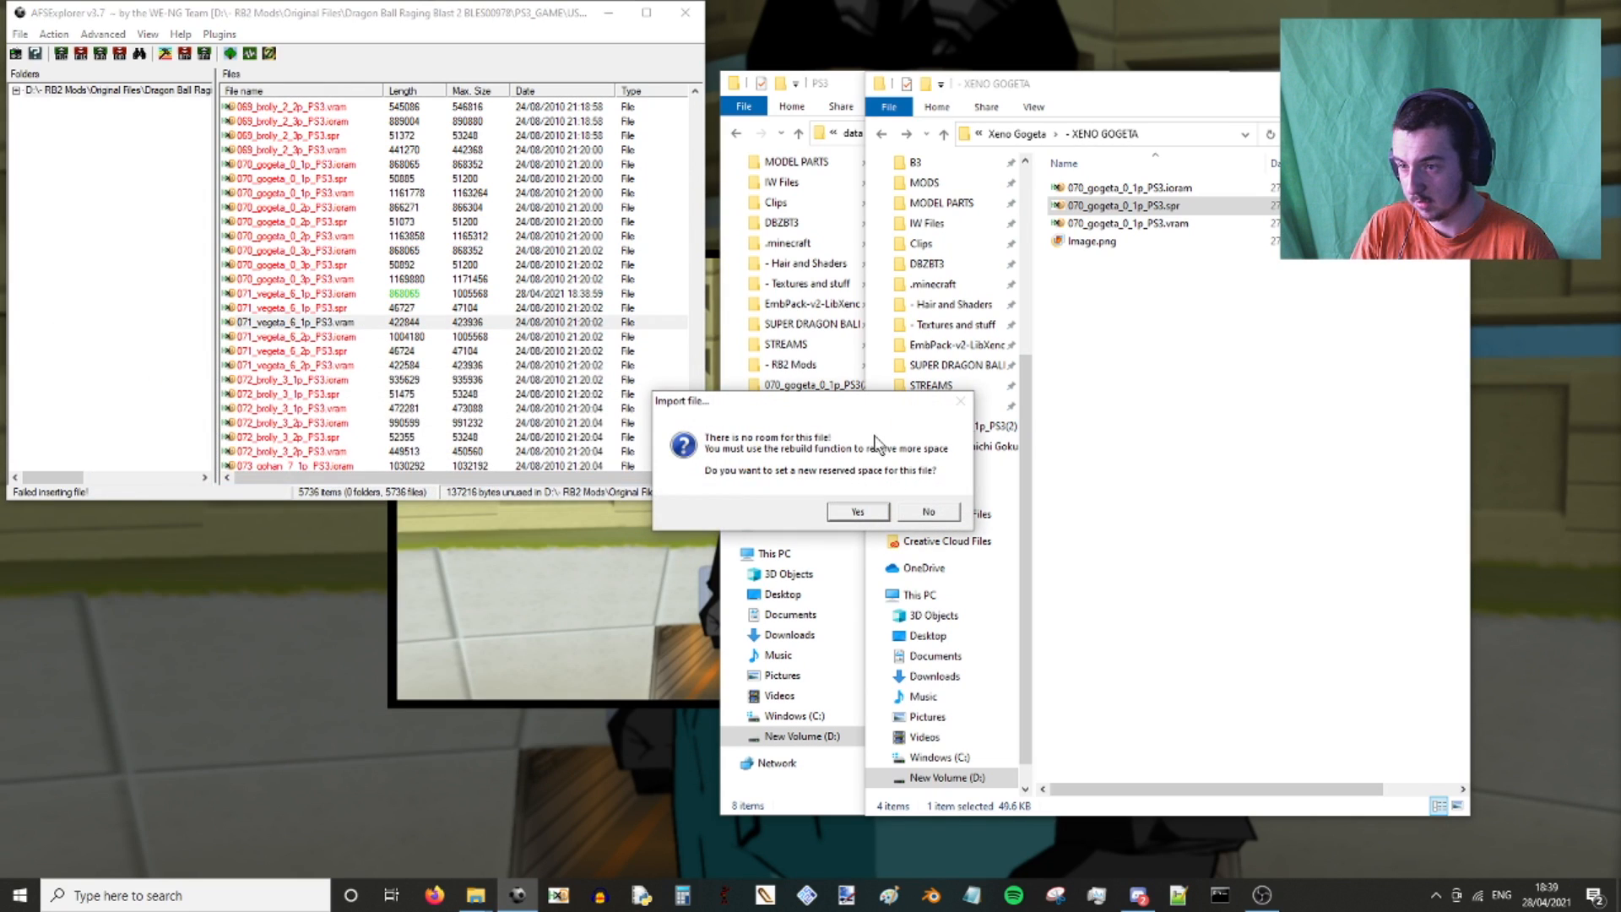
pyautogui.click(944, 511)
pyautogui.click(942, 512)
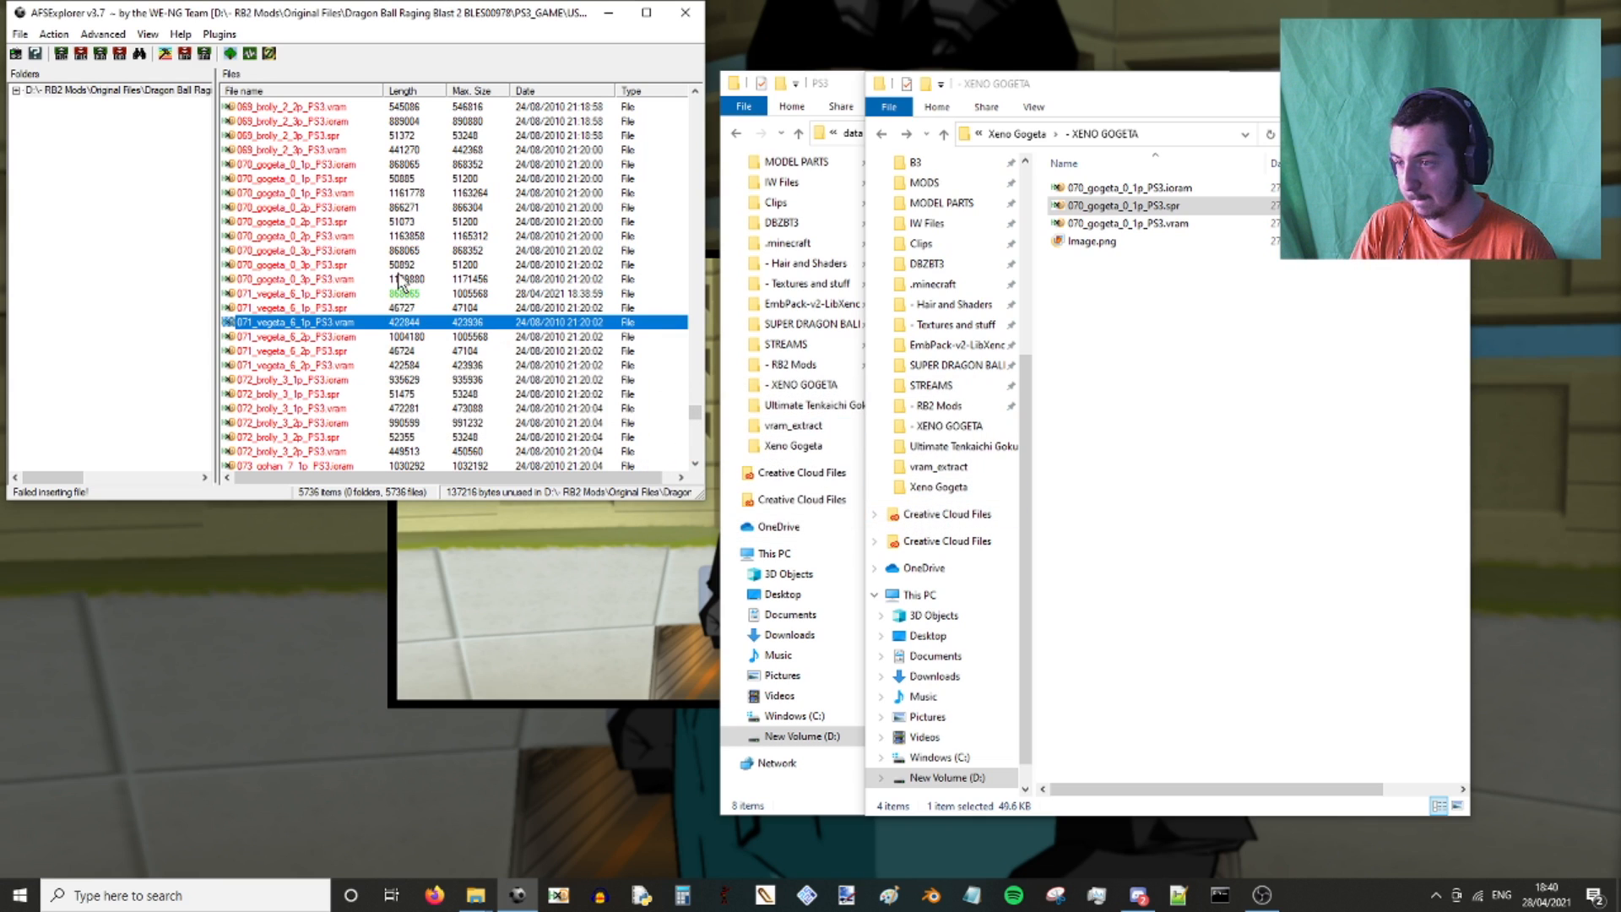
# Open the archive's reserved space settings and move them over the file list.
pyautogui.click(20, 35)
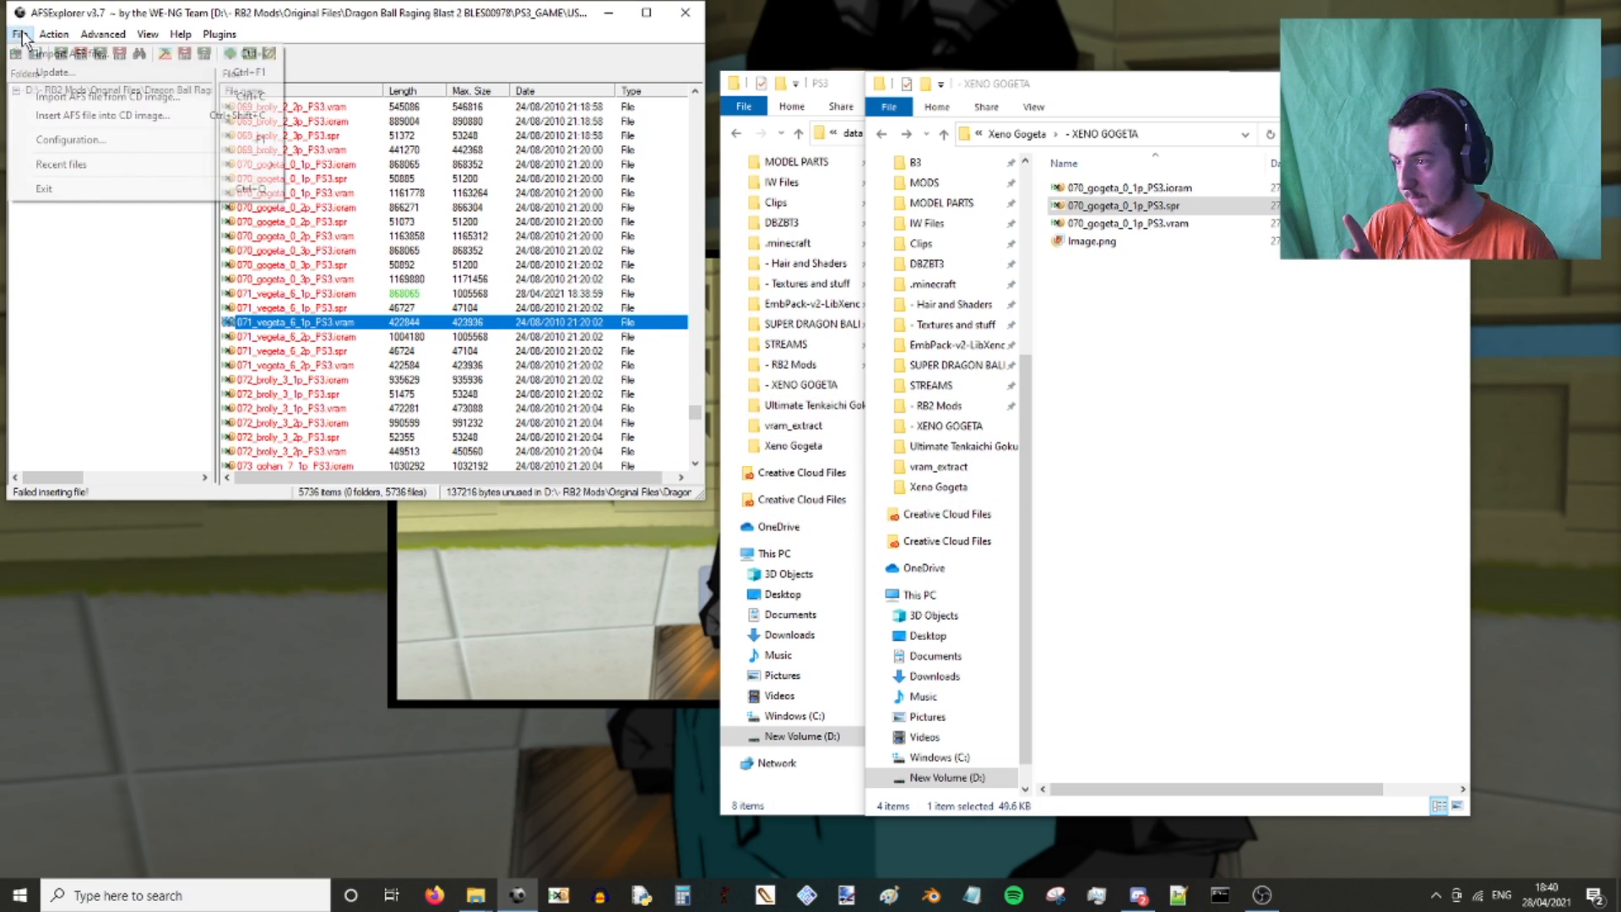
pyautogui.click(170, 15)
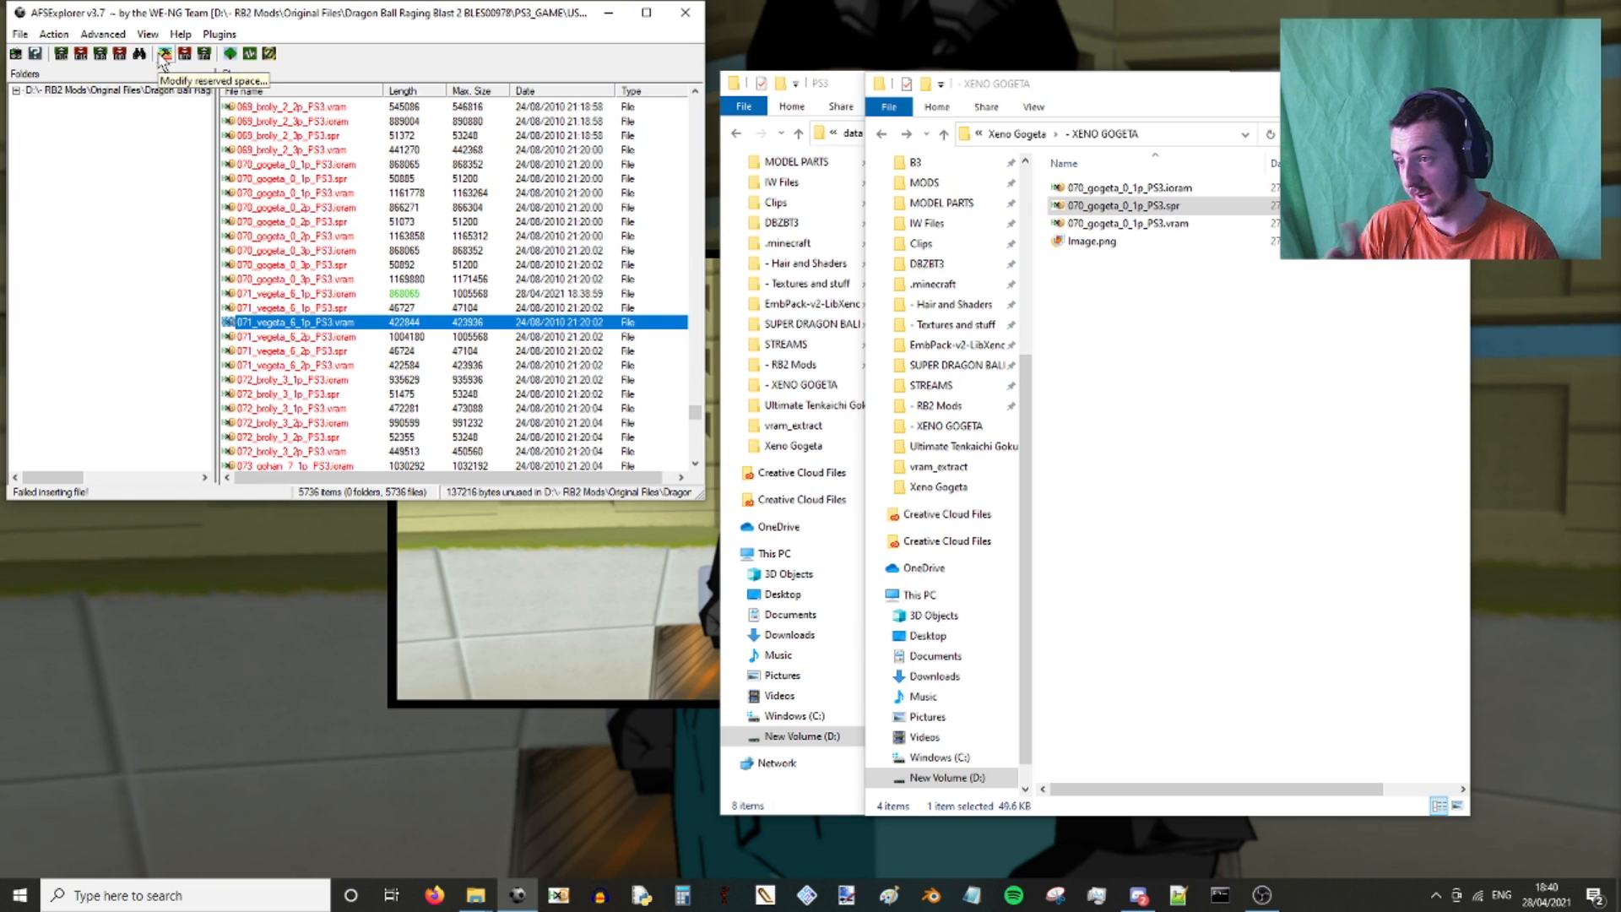
pyautogui.click(106, 35)
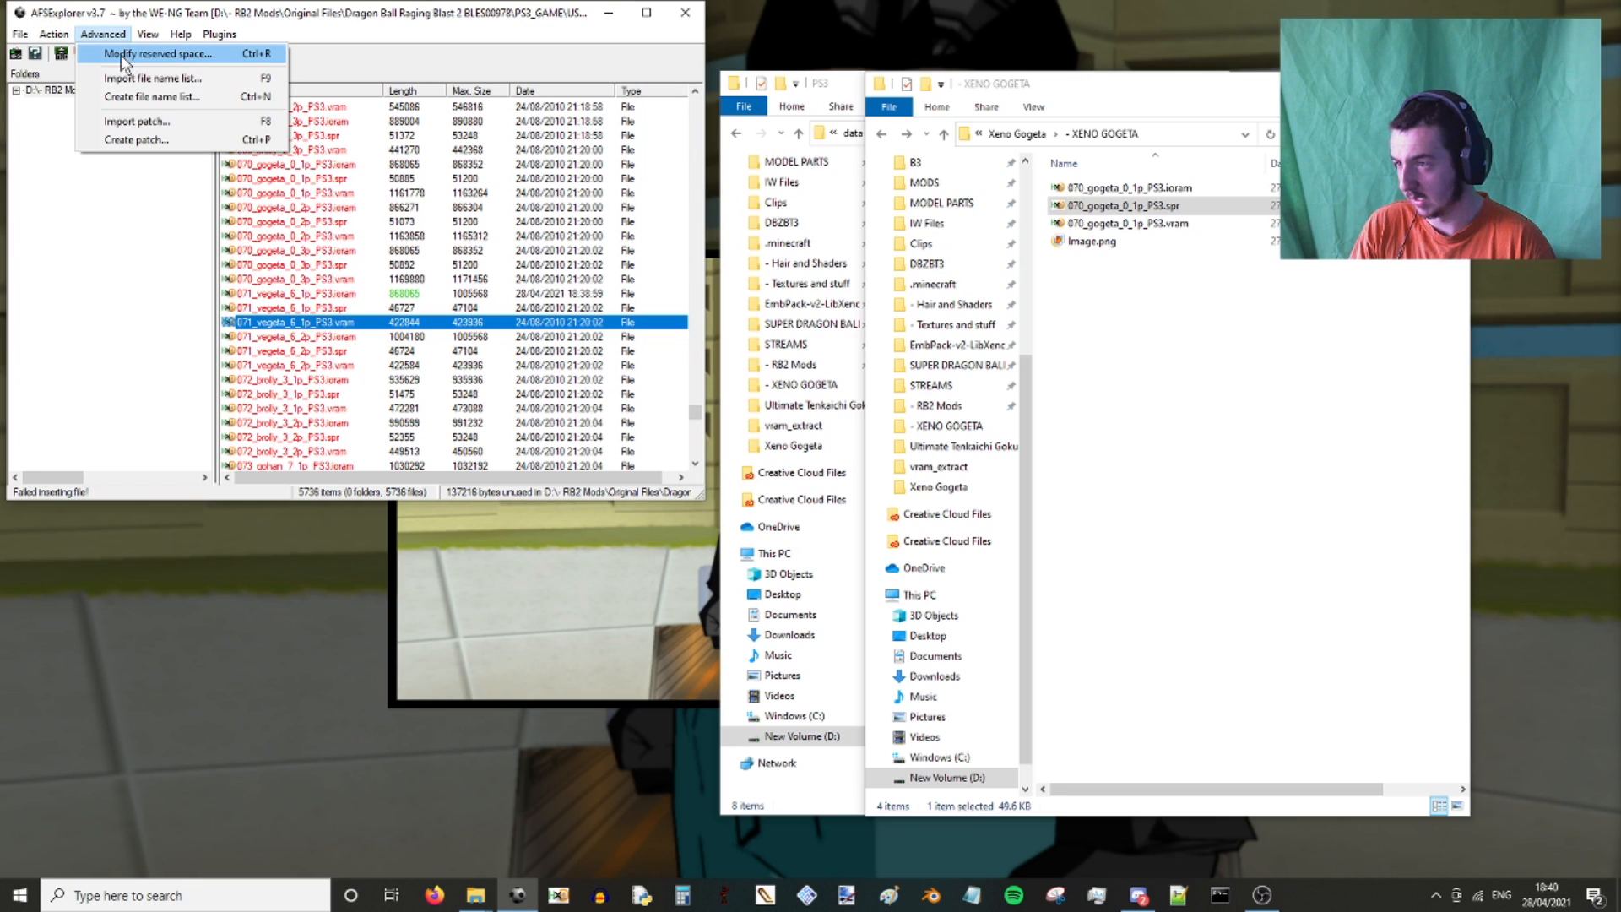
pyautogui.click(117, 56)
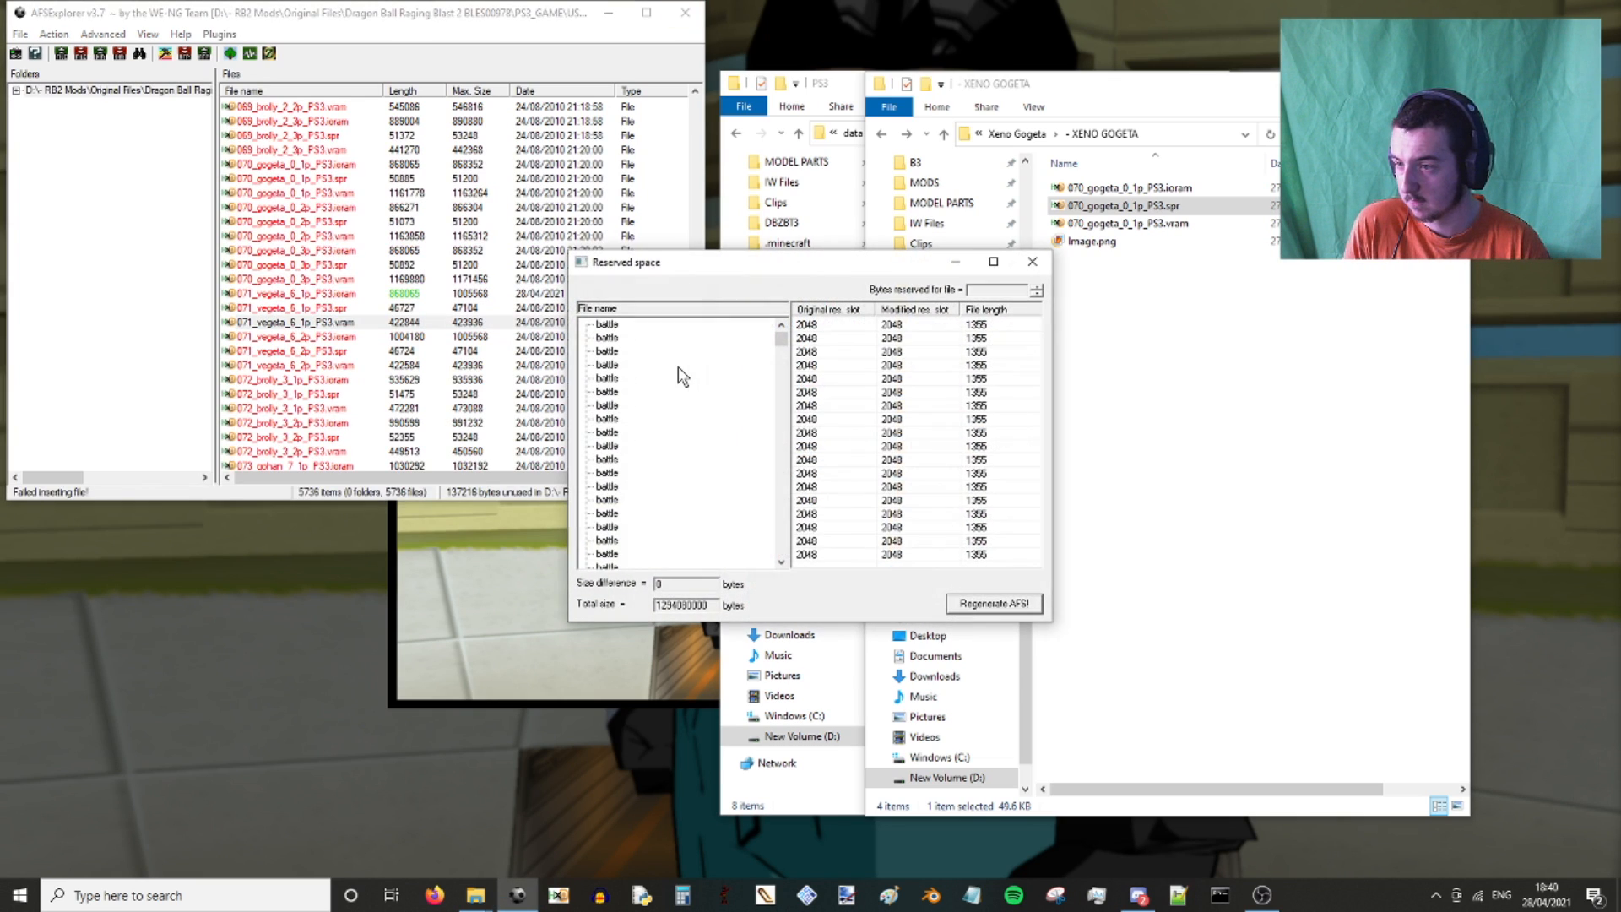
pyautogui.moveTo(436, 201); pyautogui.dragTo(417, 197)
pyautogui.click(407, 308)
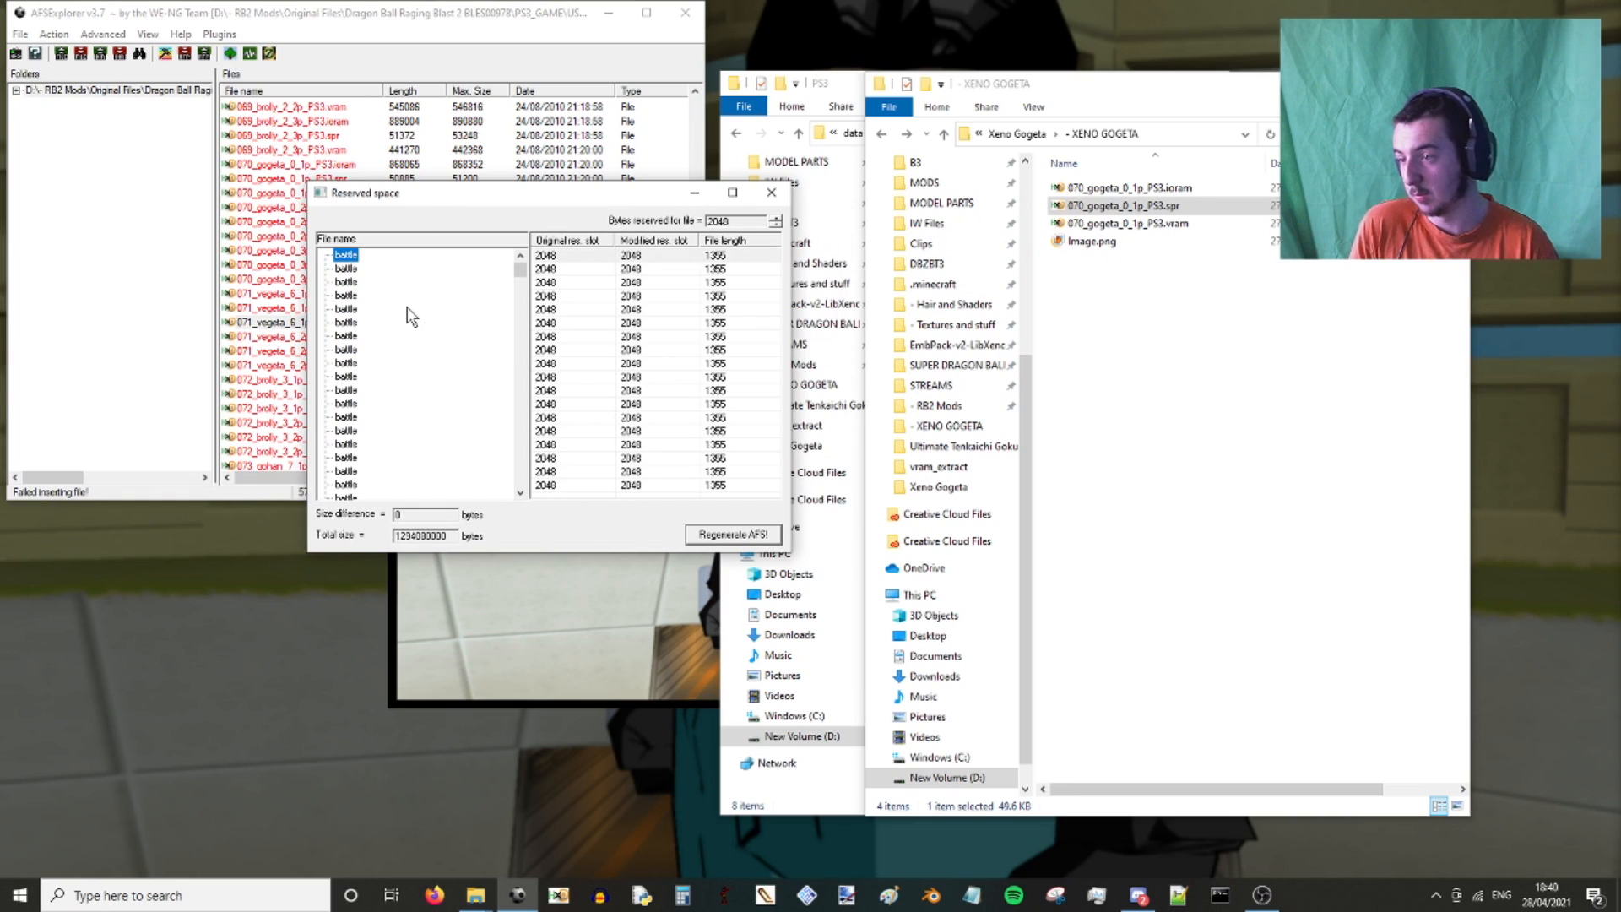
# Find and select 071_vegeta_6_1p_PS3.ioram in the list of reserved file spaces.
pyautogui.press('0')
pyautogui.scroll(-18, 441, 395)
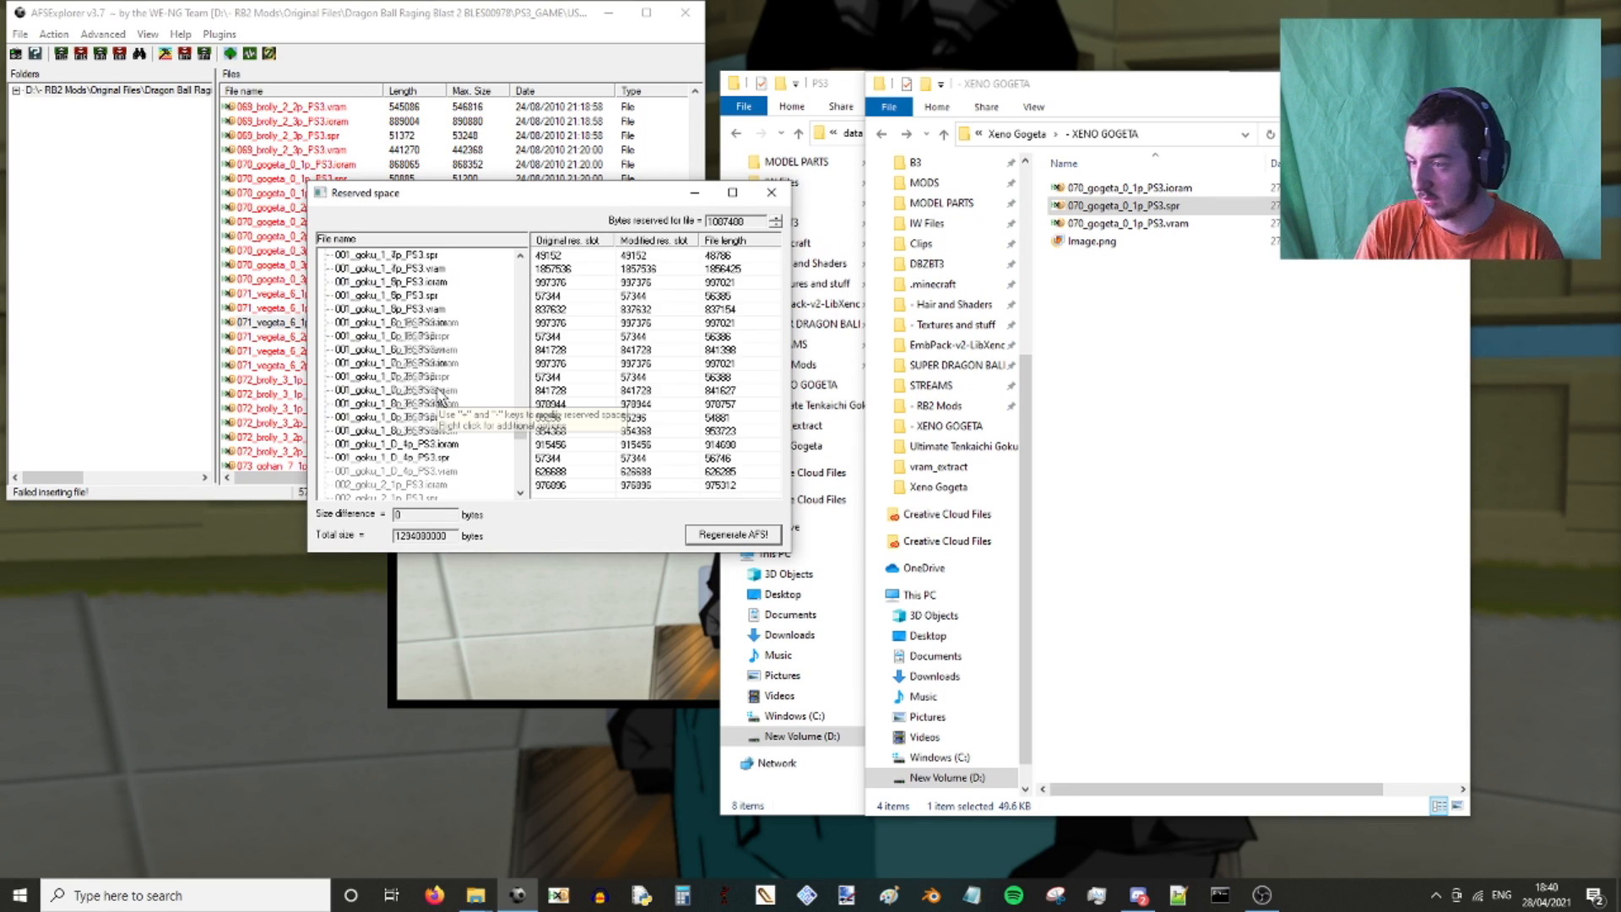
pyautogui.scroll(-15, 441, 392)
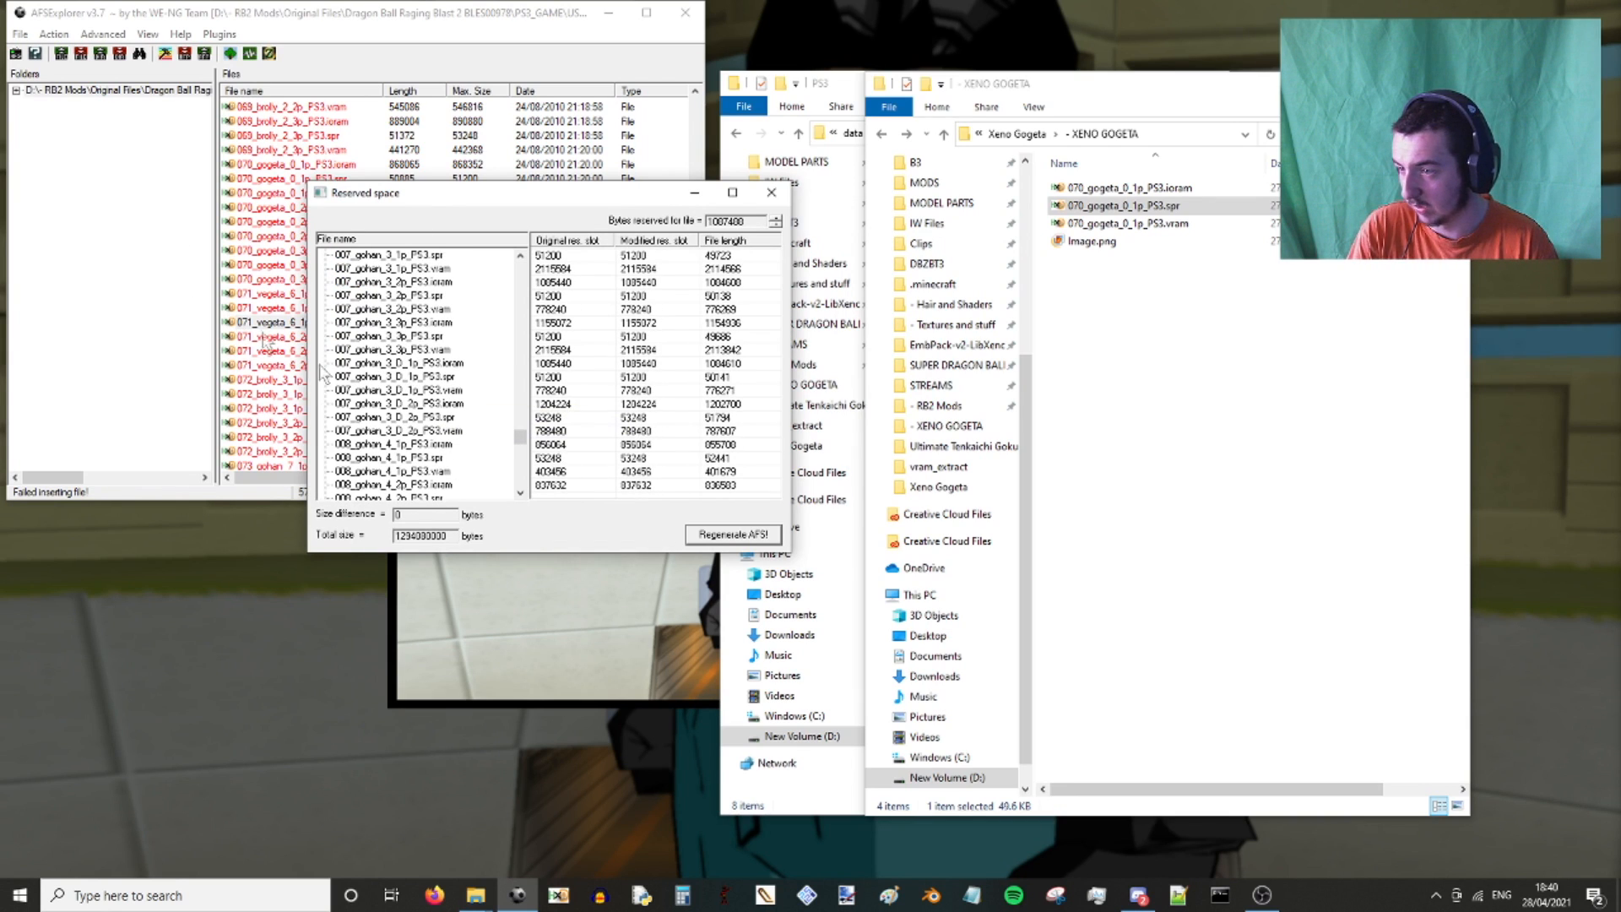
pyautogui.scroll(-20, 456, 390)
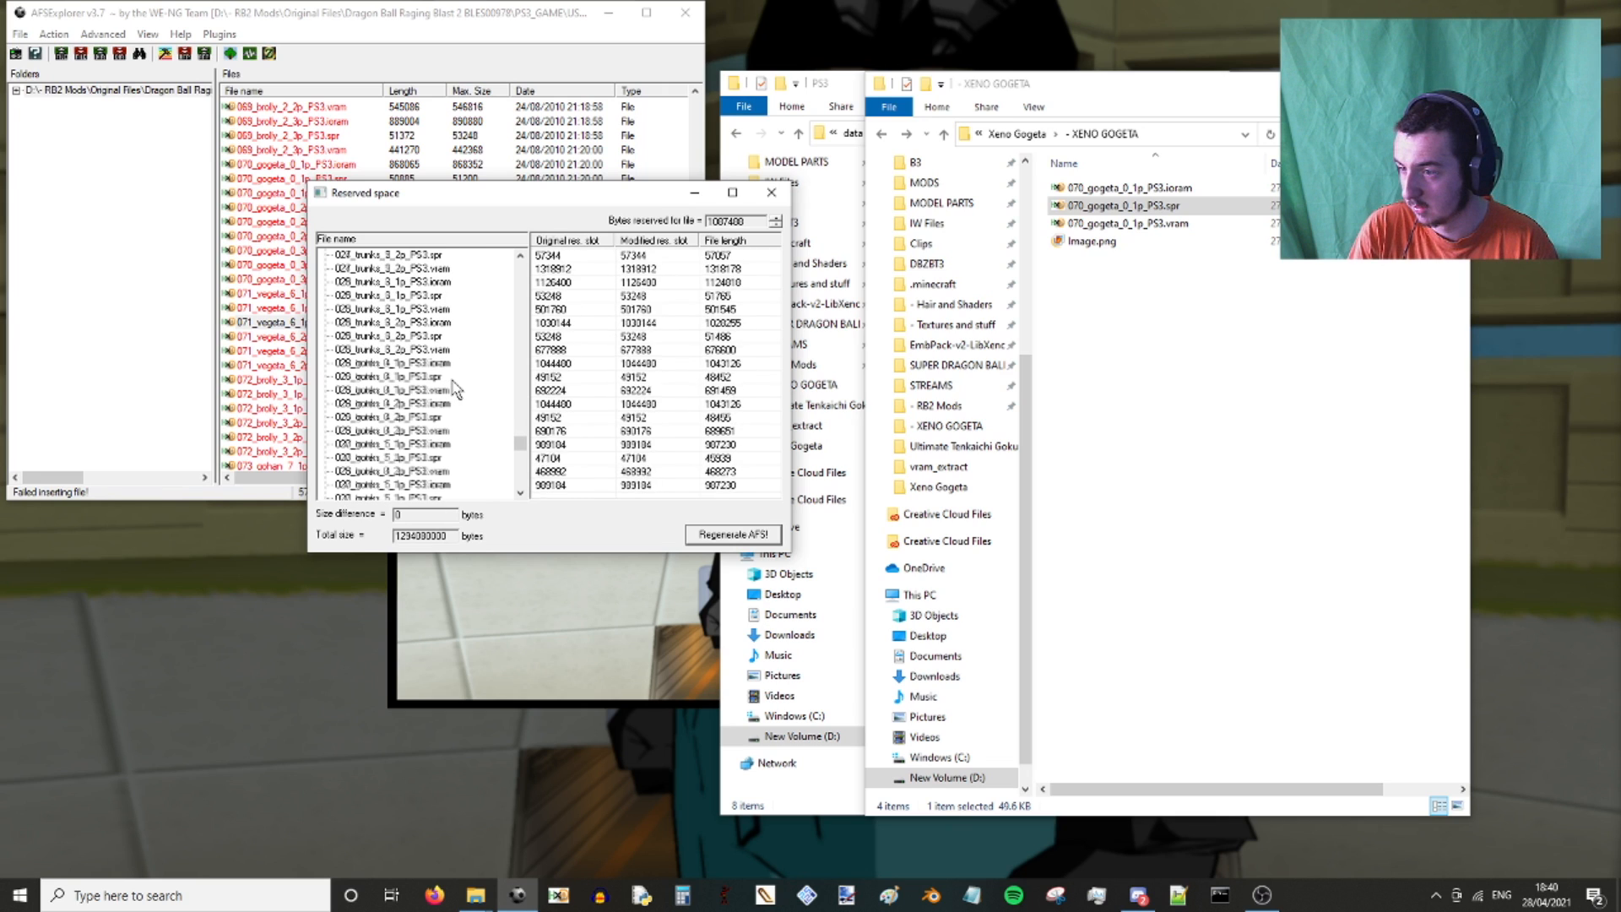
pyautogui.scroll(-20, 456, 390)
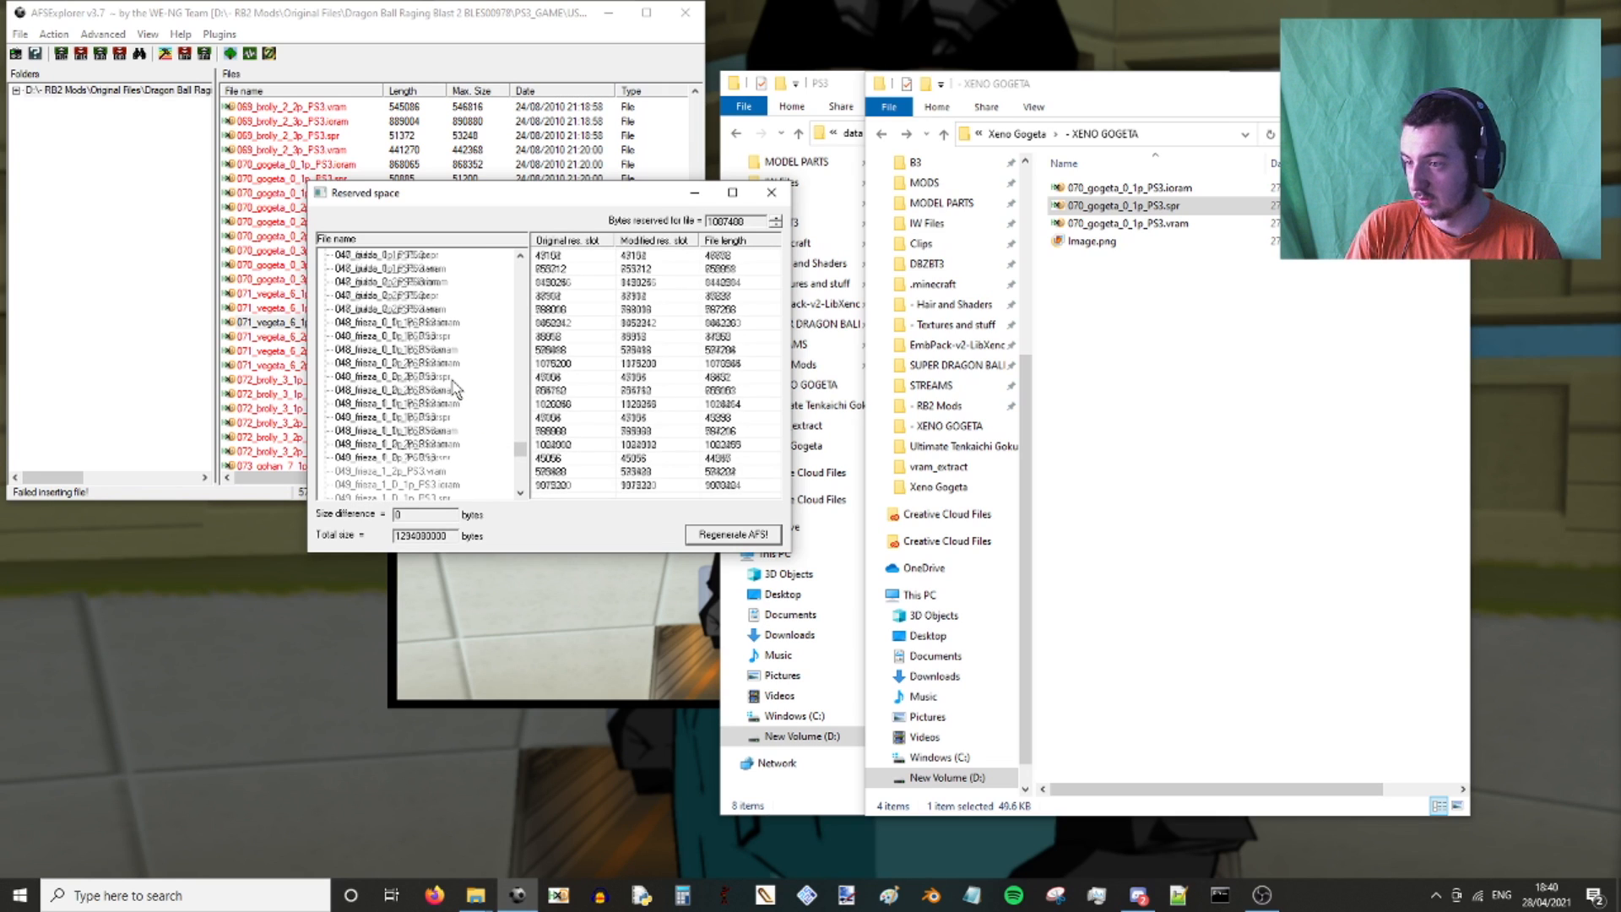
pyautogui.scroll(-20, 456, 390)
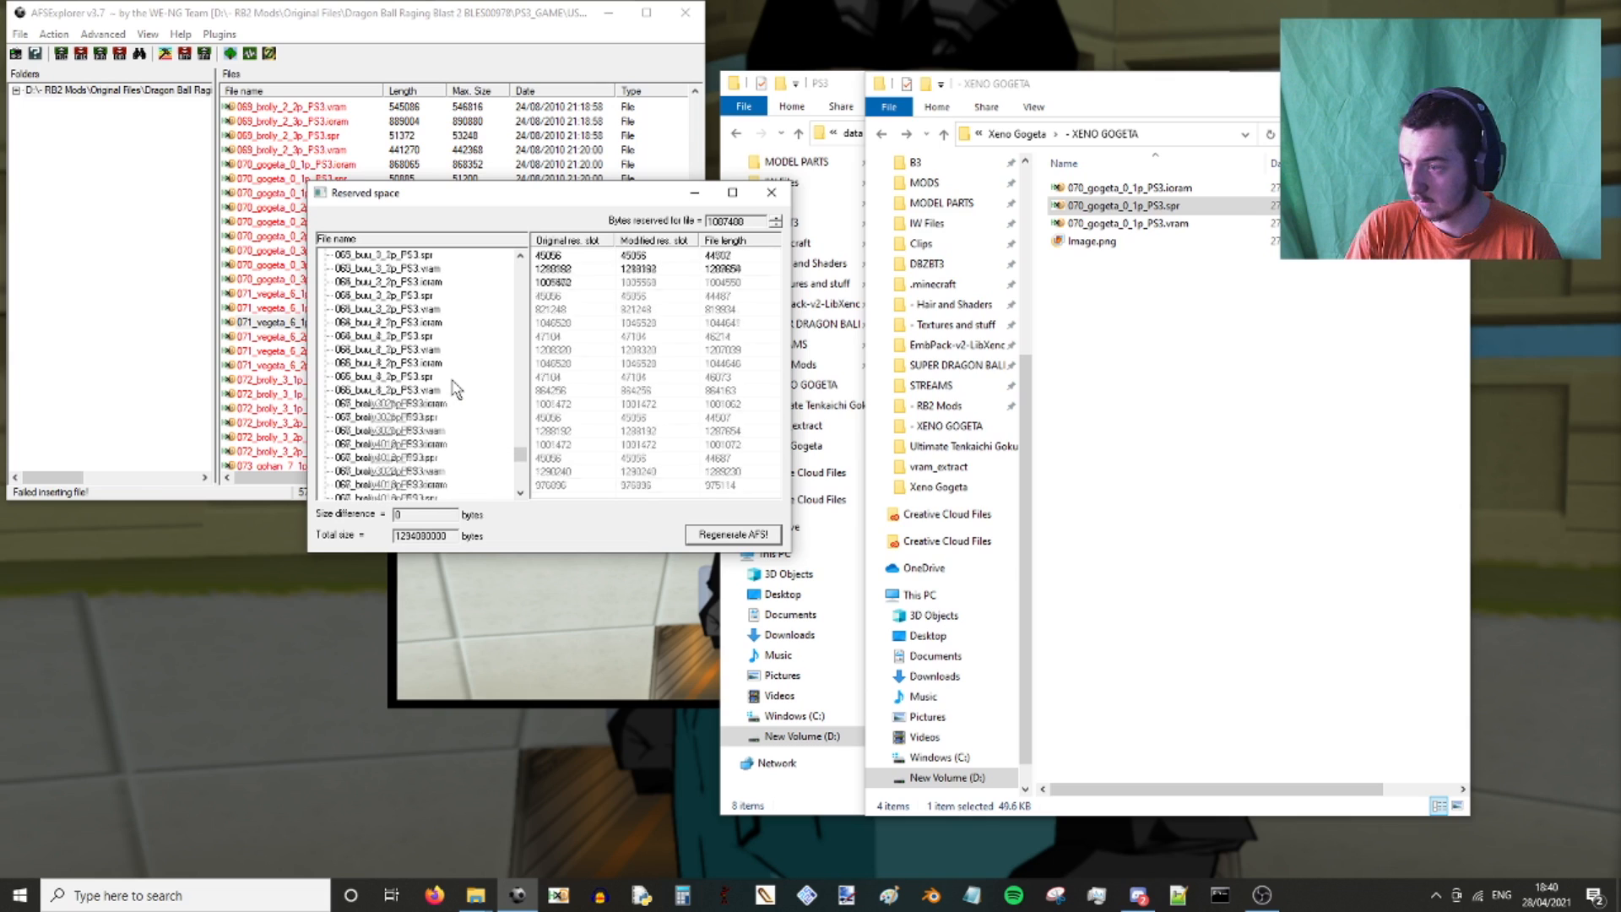
pyautogui.scroll(-4, 456, 390)
pyautogui.click(422, 403)
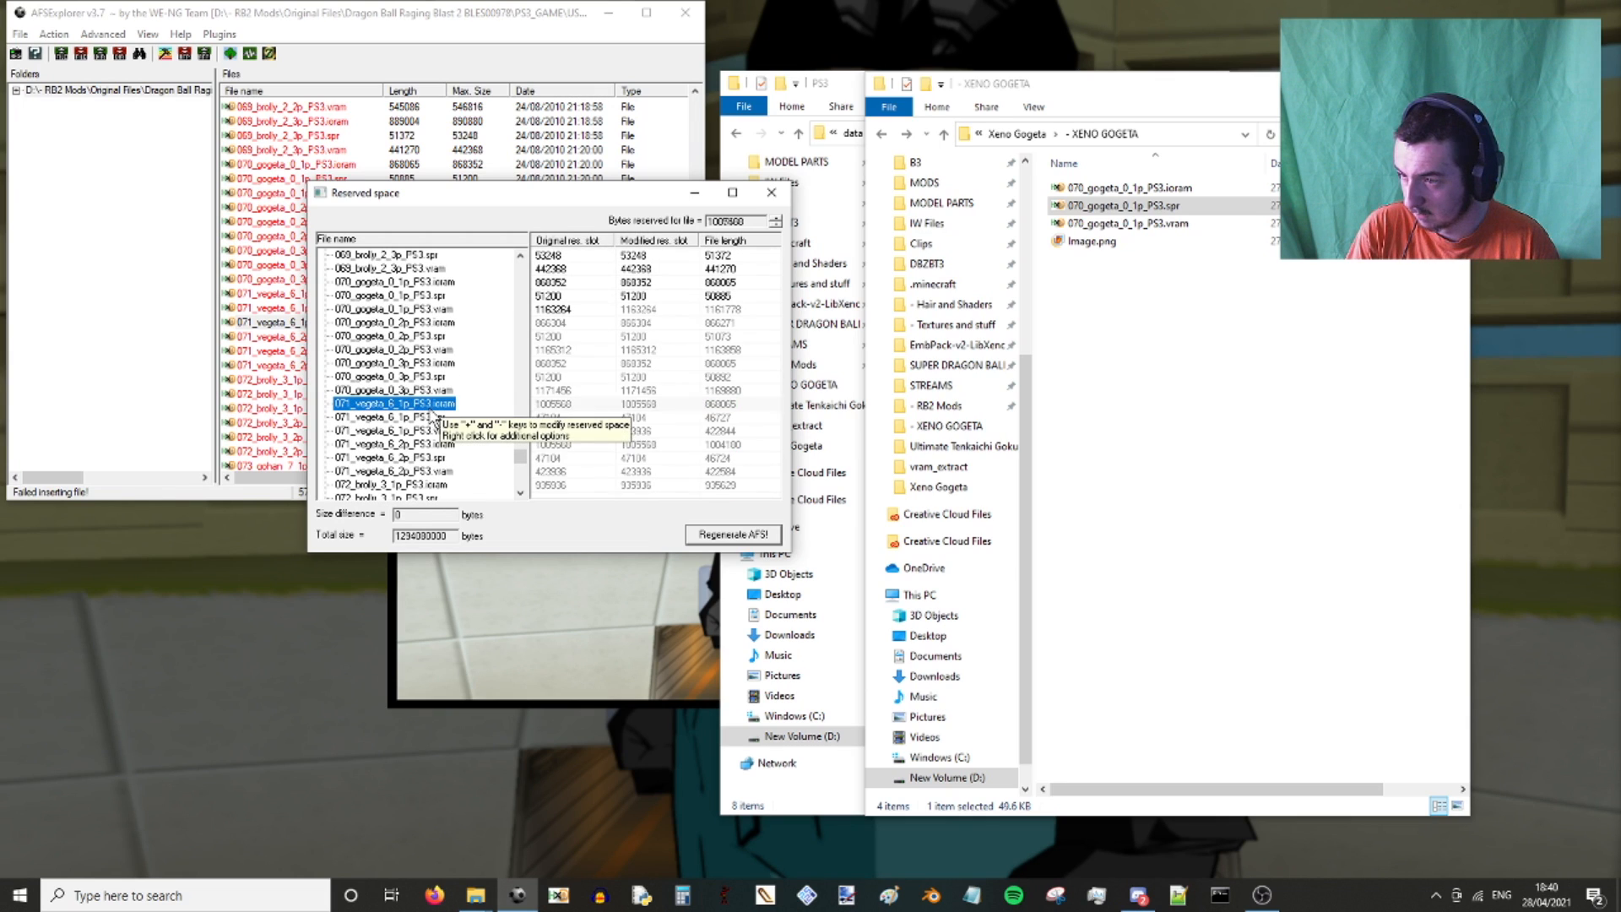
# Adjust the reserved slot of 071_vegeta_6_1p_PS3.ioram to its file size.
pyautogui.click(436, 417)
pyautogui.click(647, 402)
pyautogui.click(648, 405)
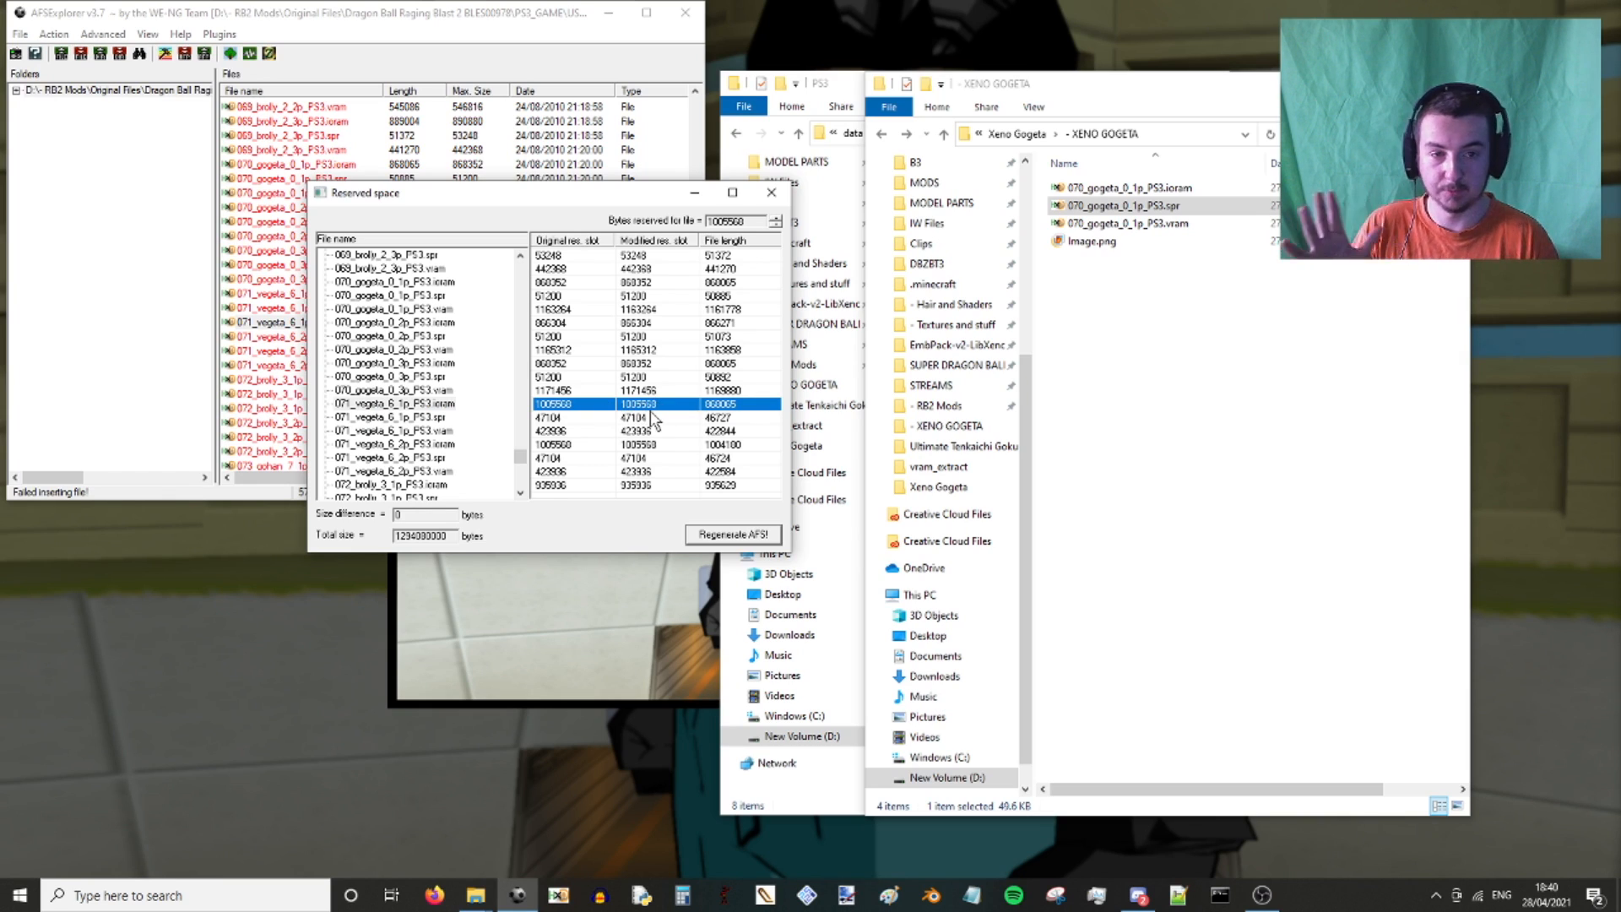
pyautogui.click(731, 416)
pyautogui.click(731, 406)
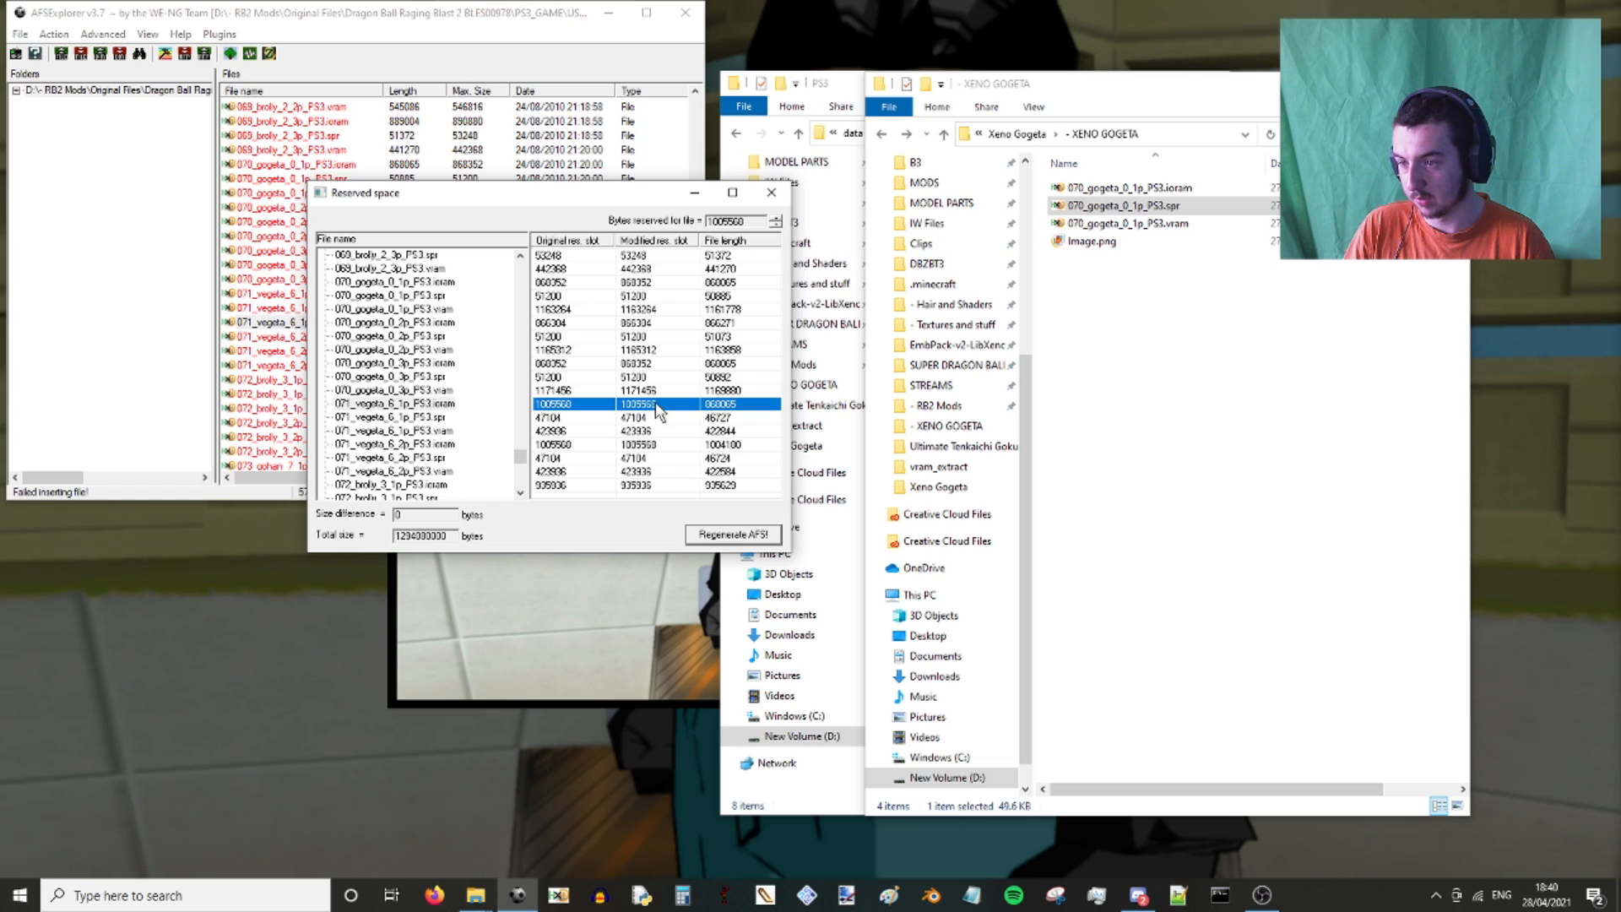
pyautogui.rightClick(389, 414)
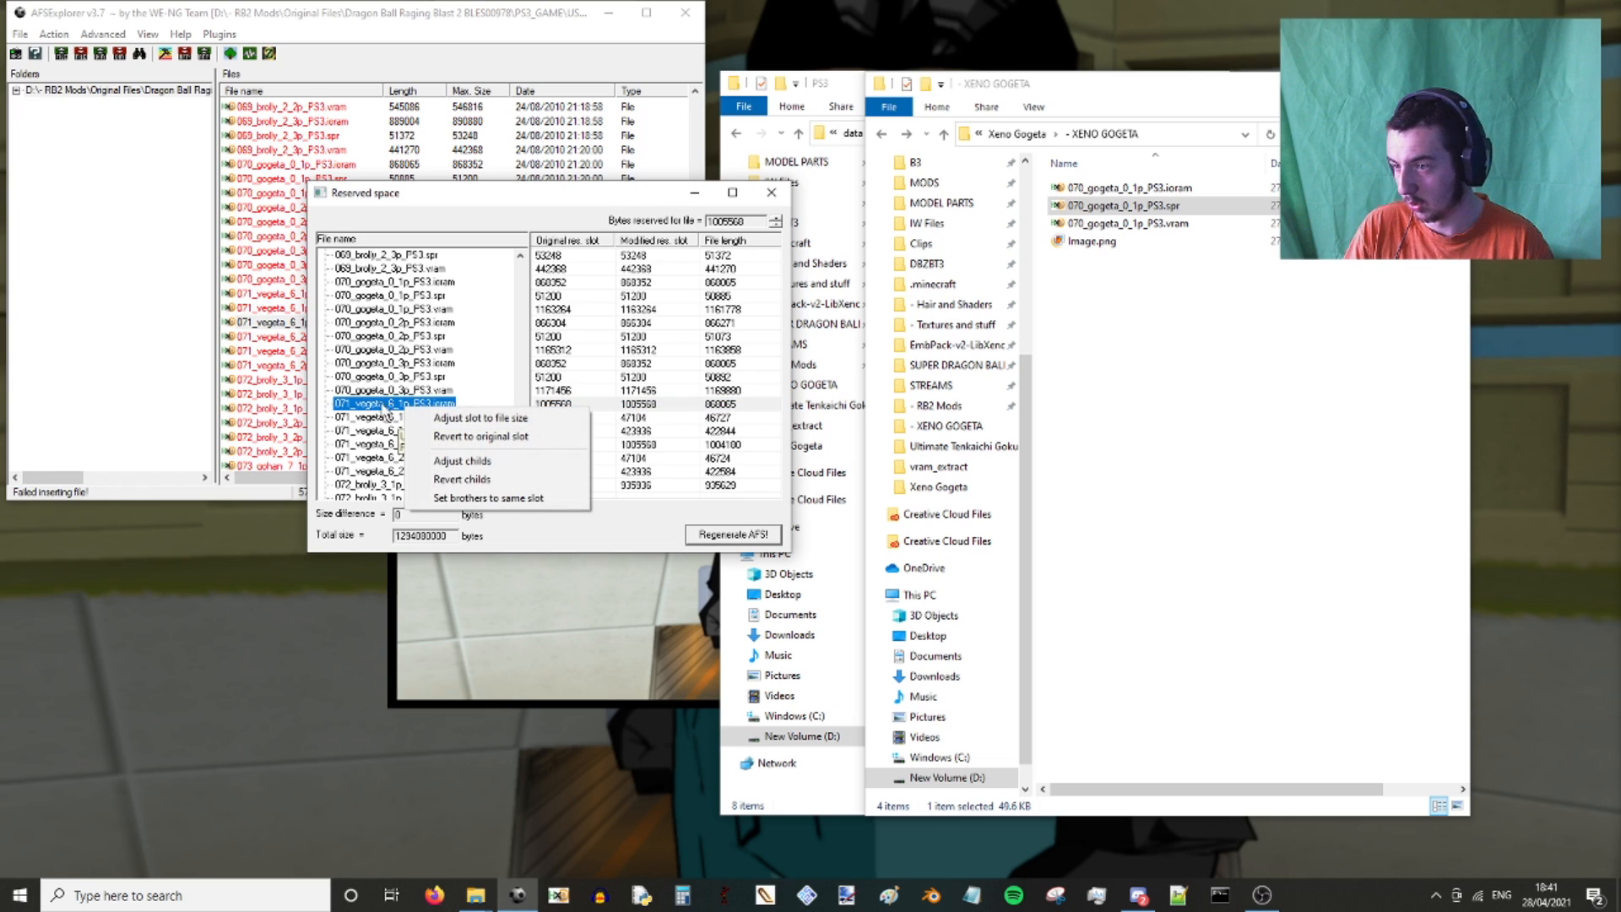
pyautogui.click(498, 418)
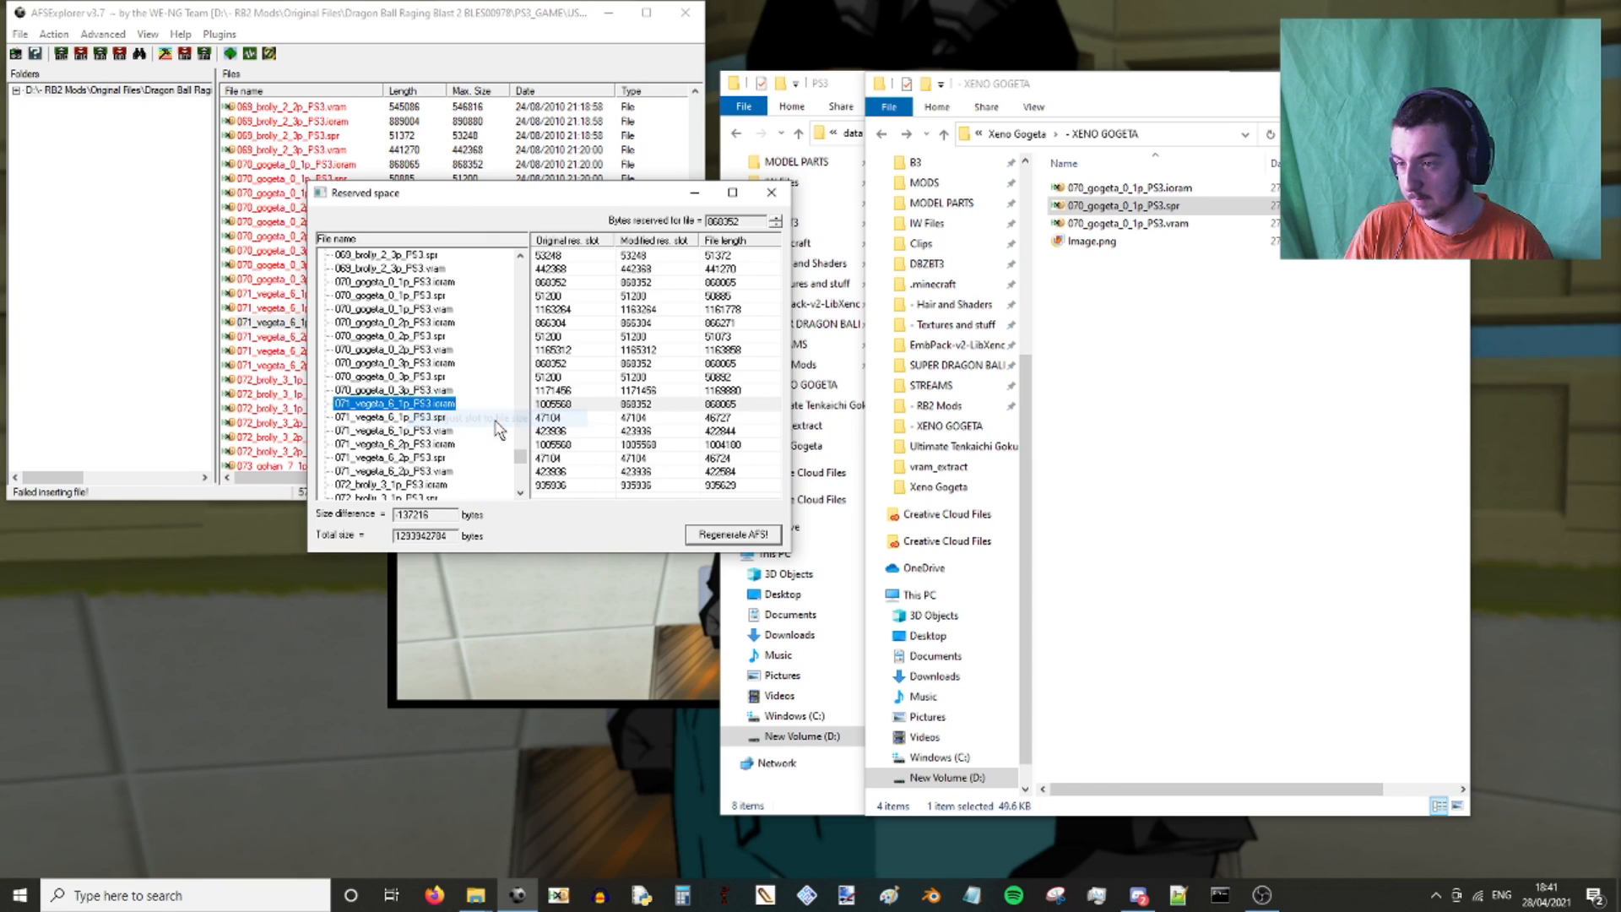
pyautogui.click(677, 435)
pyautogui.click(643, 407)
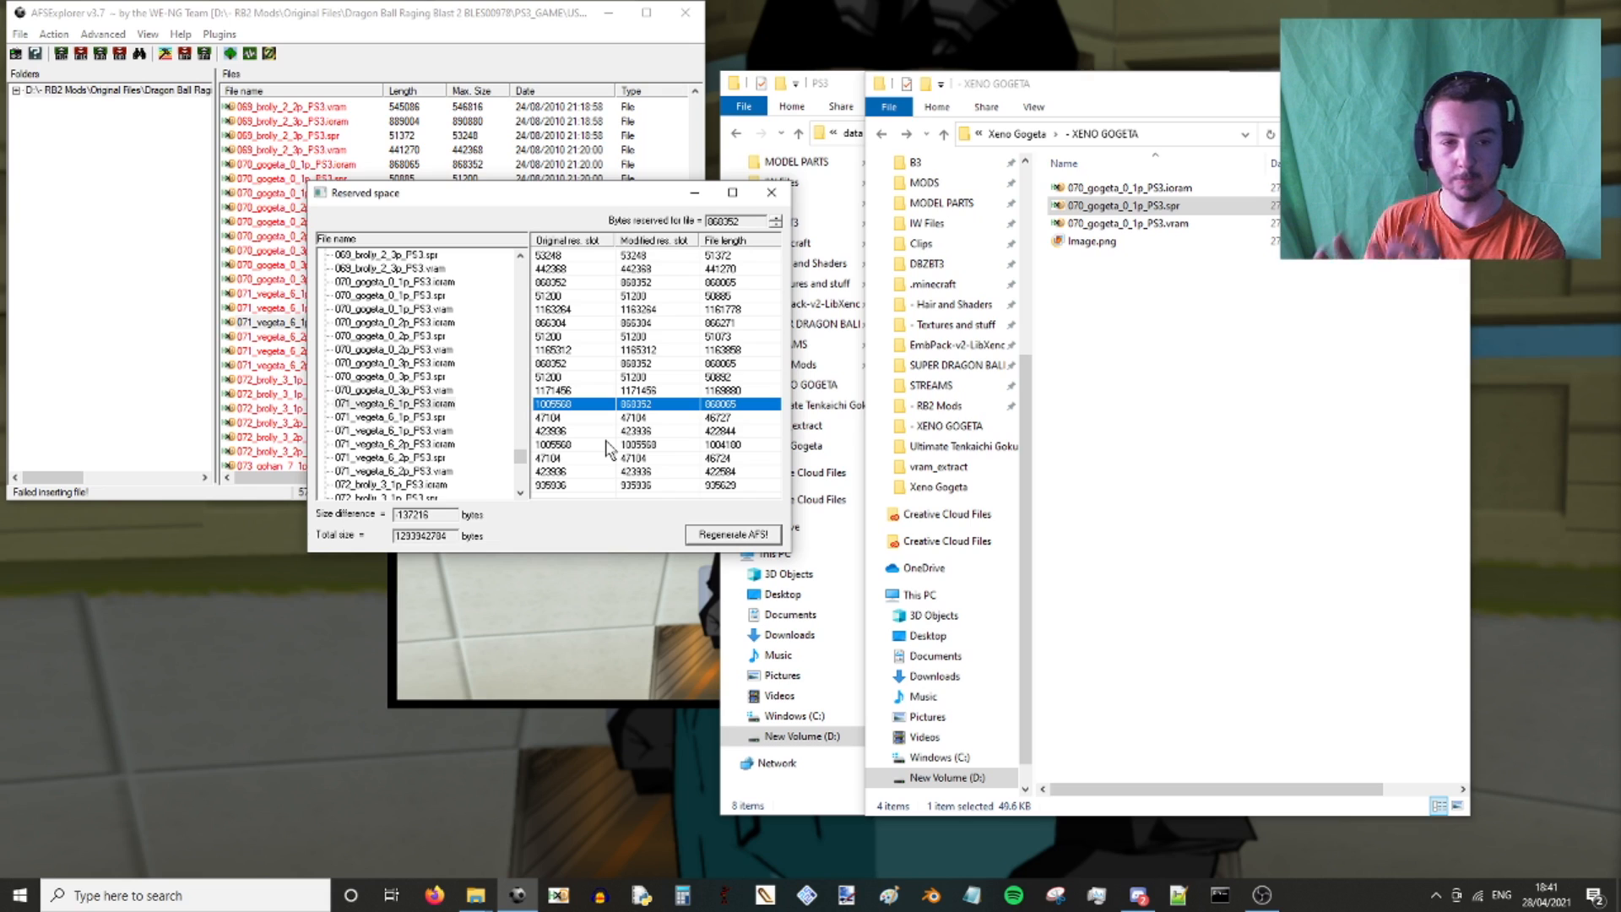
# Check the byte size of 070_gogeta_0_1p_PS3.spr in its properties, placed beside the reserved space list.
pyautogui.click(394, 418)
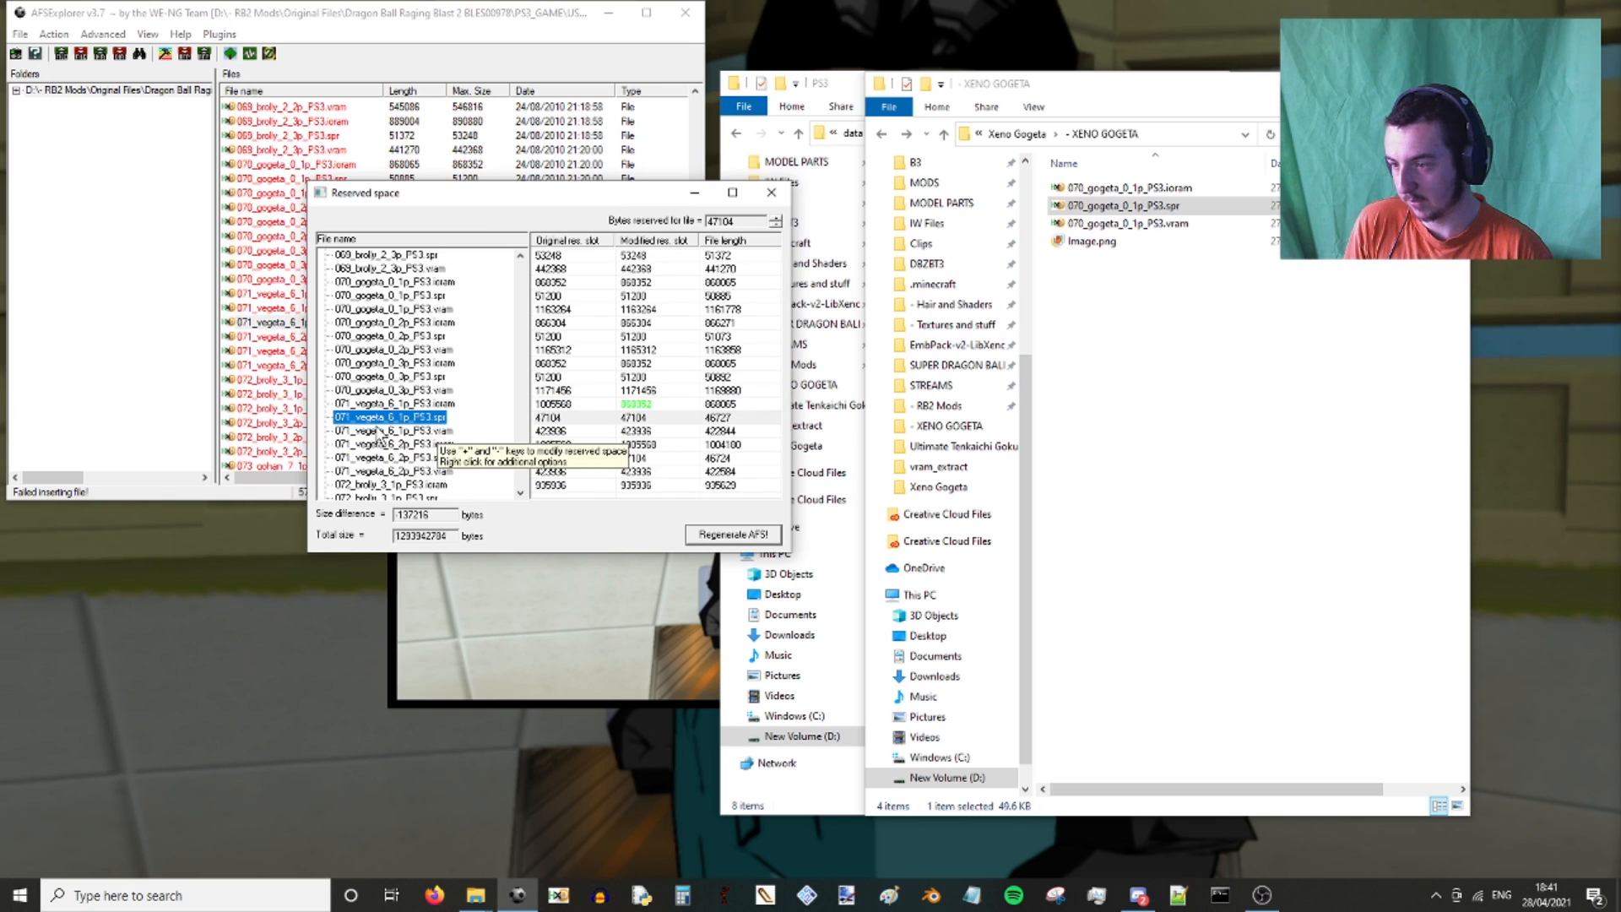
pyautogui.click(1137, 207)
pyautogui.rightClick(1137, 207)
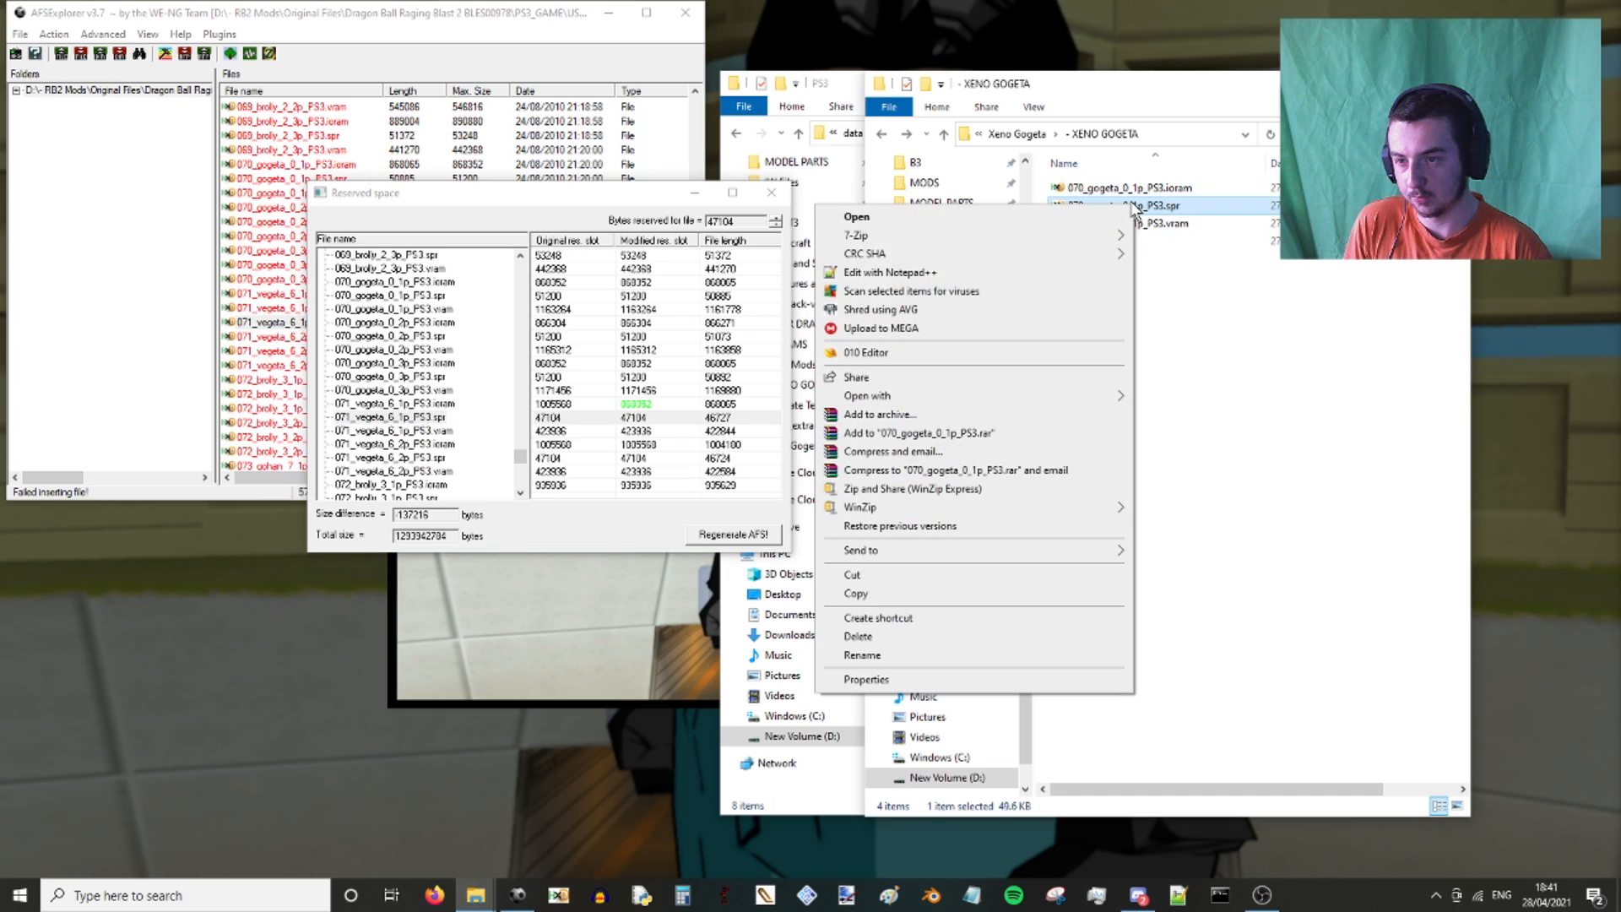
pyautogui.click(1089, 683)
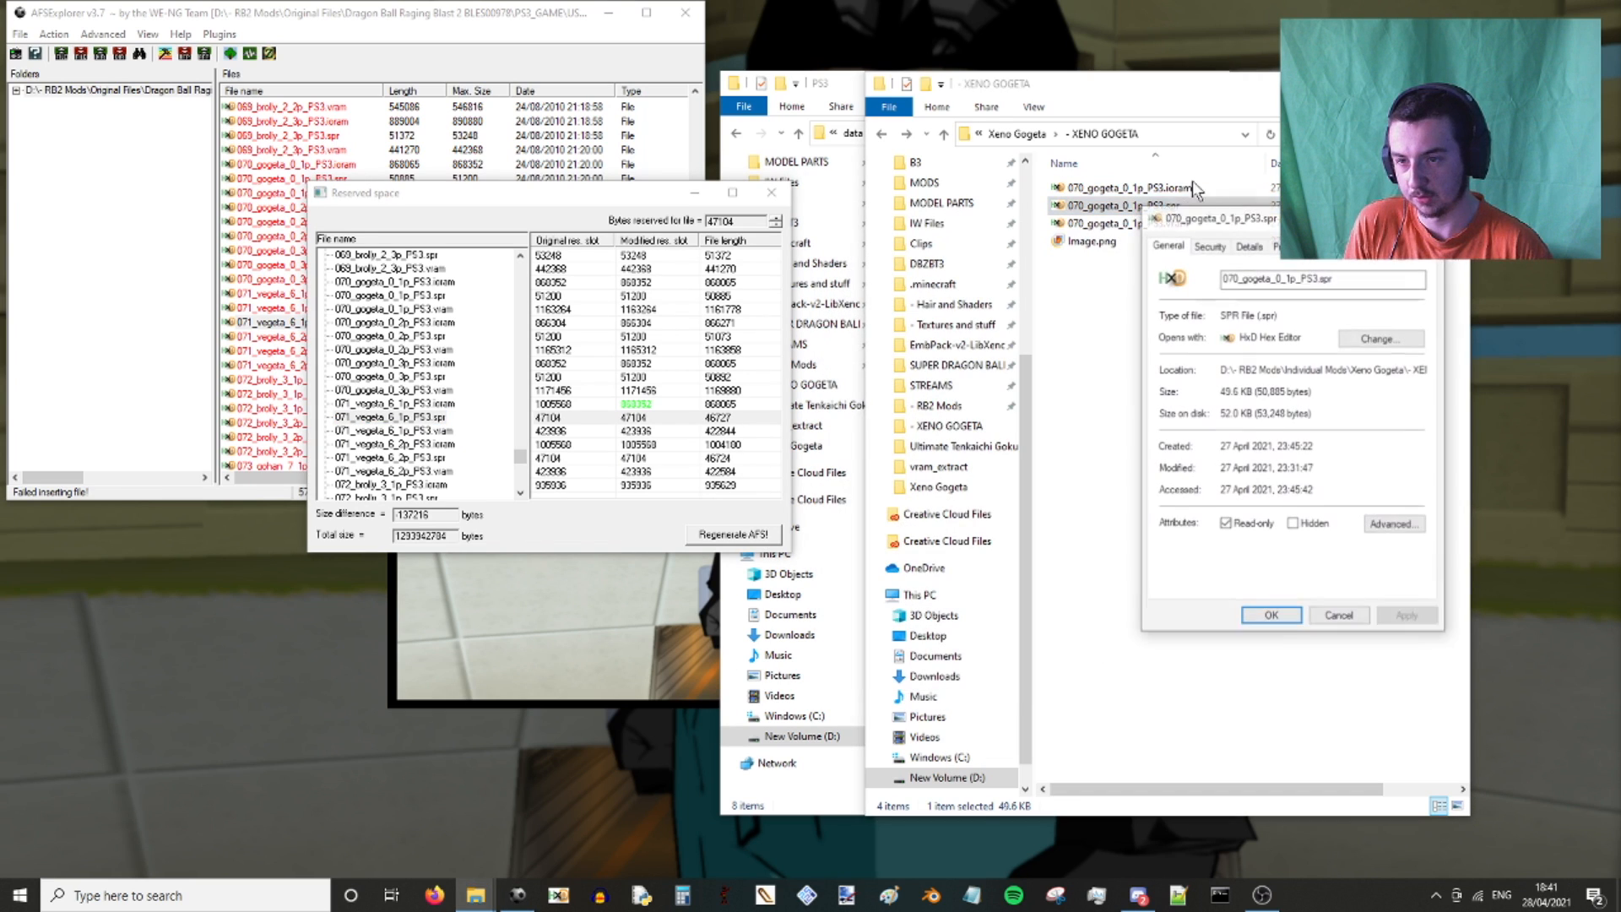
pyautogui.moveTo(1176, 211); pyautogui.dragTo(918, 202)
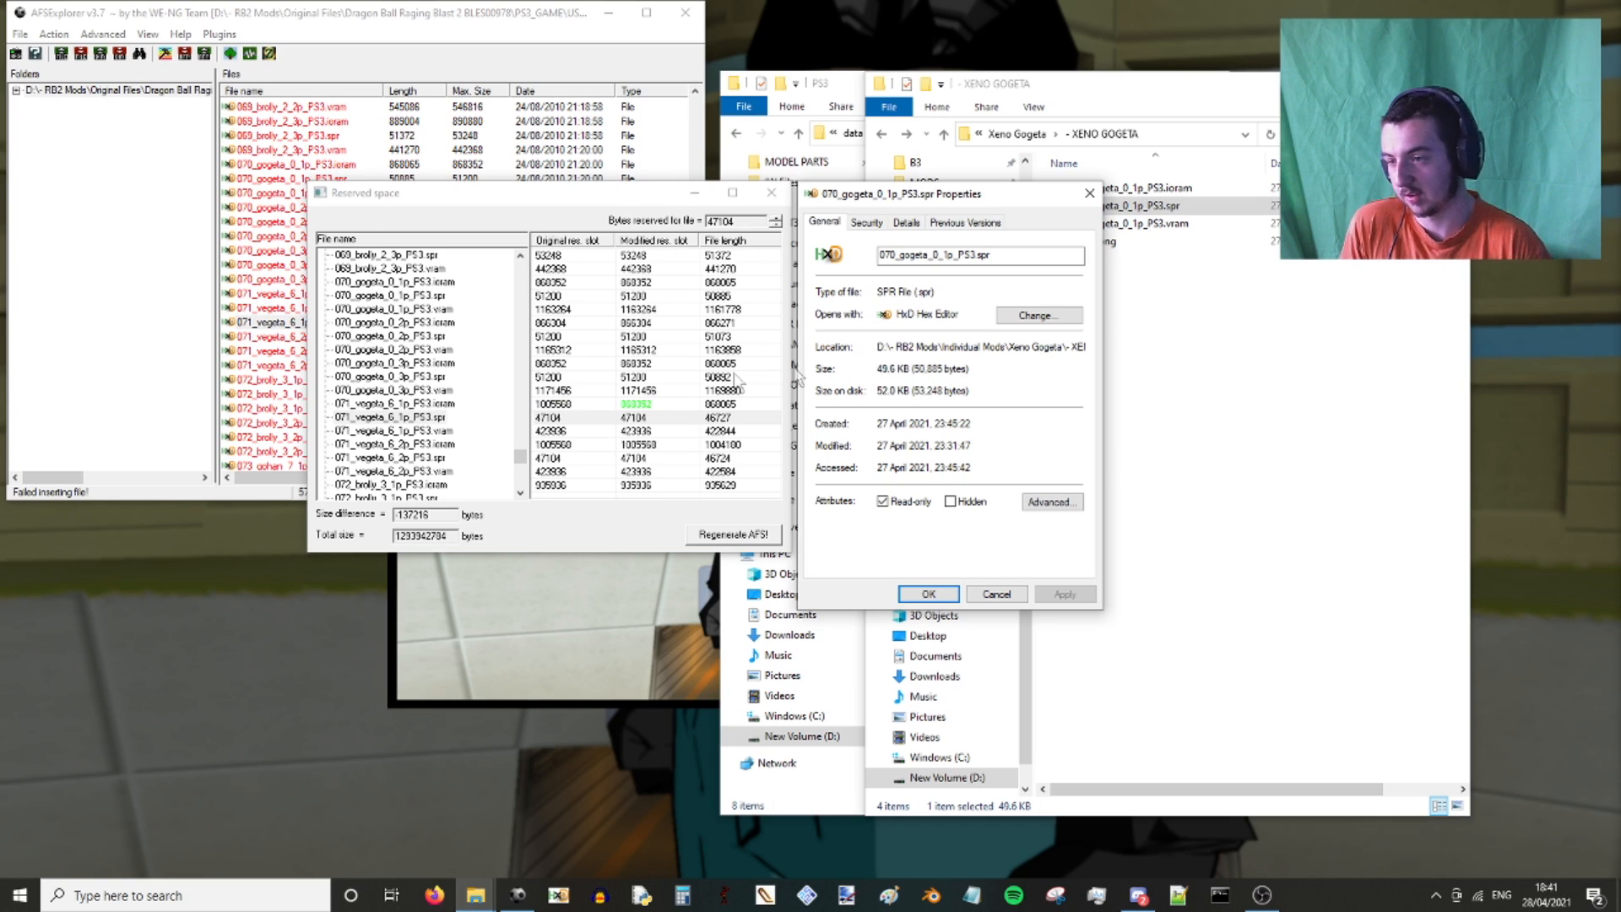
# Raise the reserved space of 071_vegeta_6_1p_PS3.spr to 53248 bytes and close the .spr properties.
pyautogui.click(775, 217)
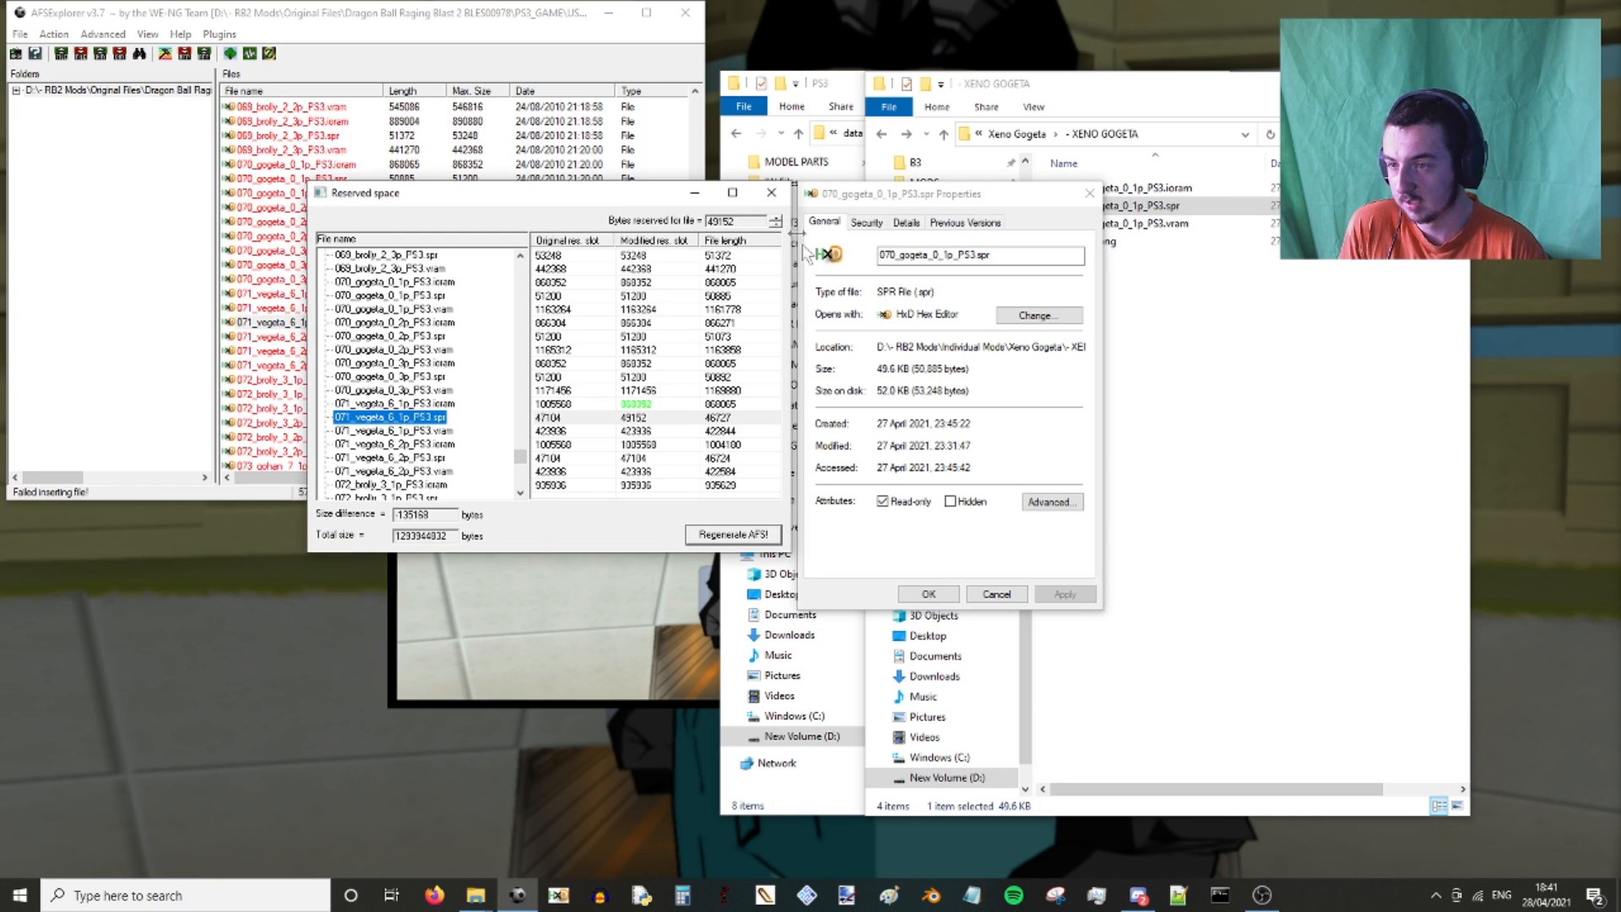
pyautogui.click(775, 217)
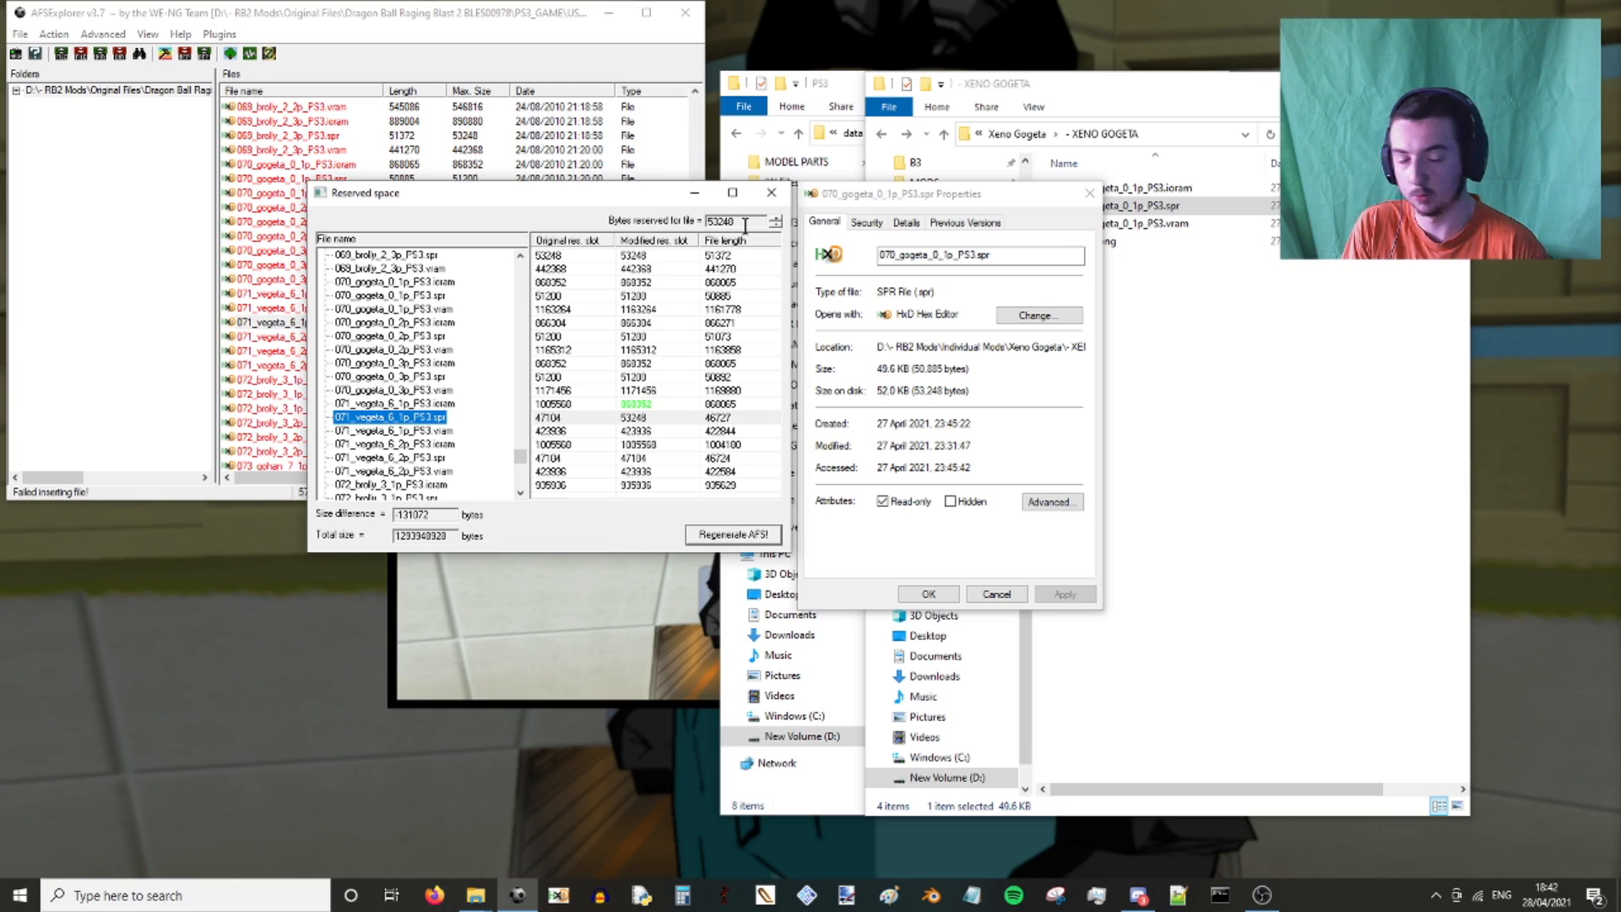
pyautogui.click(423, 432)
pyautogui.click(1088, 193)
# Check the byte size of 070_gogeta_0_1p_PS3.vram in its properties, placed beside the reserved space list.
pyautogui.click(1149, 224)
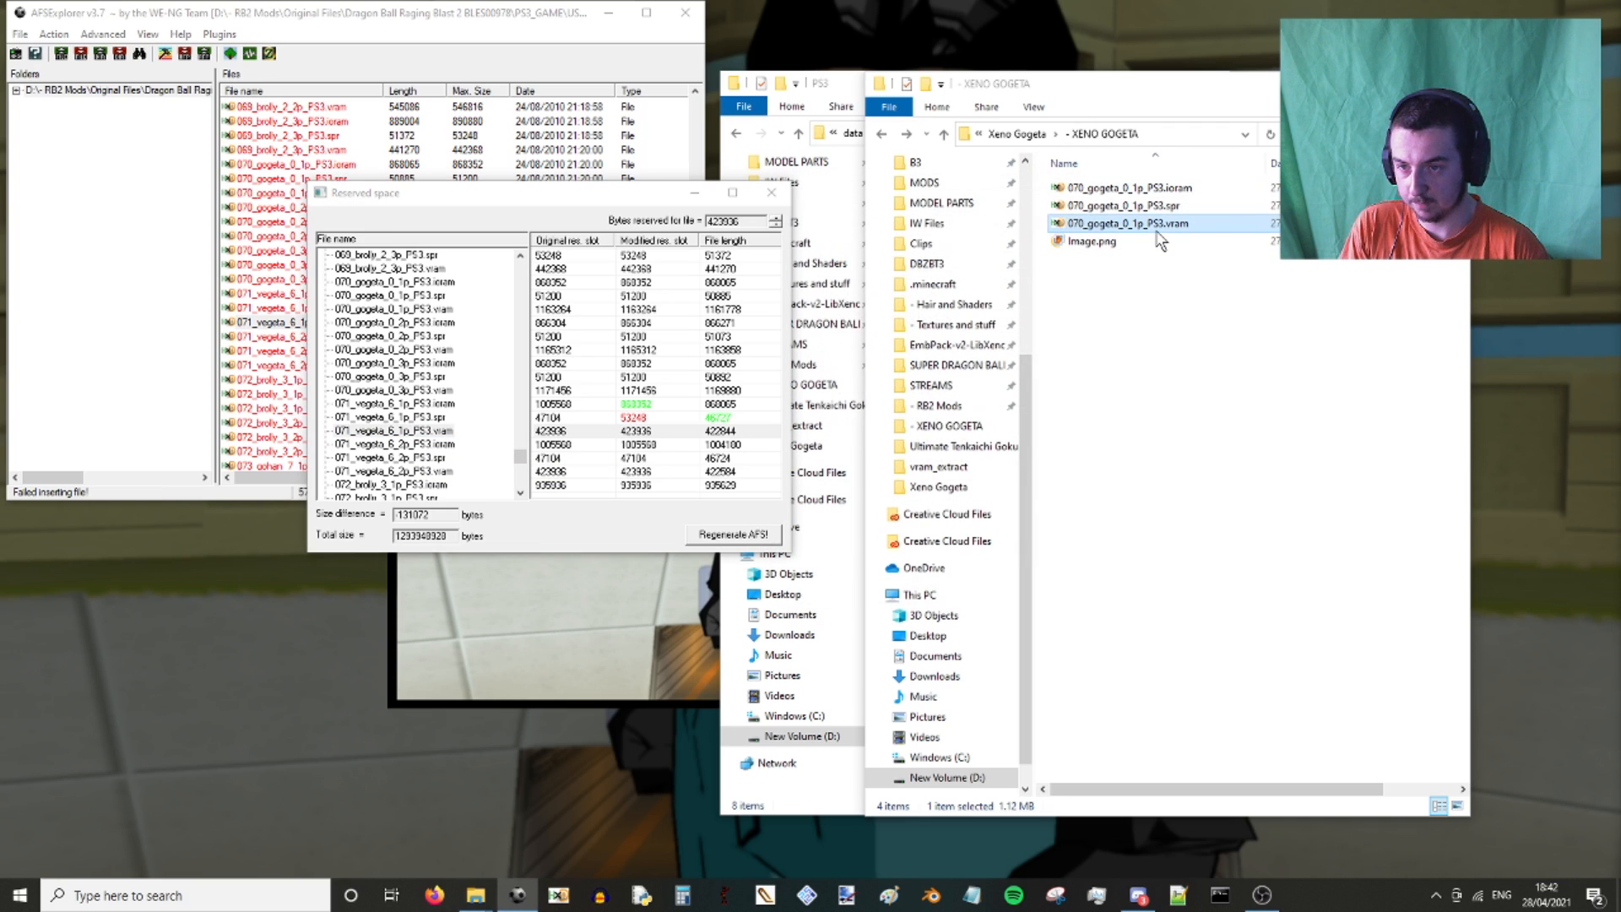
pyautogui.rightClick(1158, 236)
pyautogui.click(1112, 711)
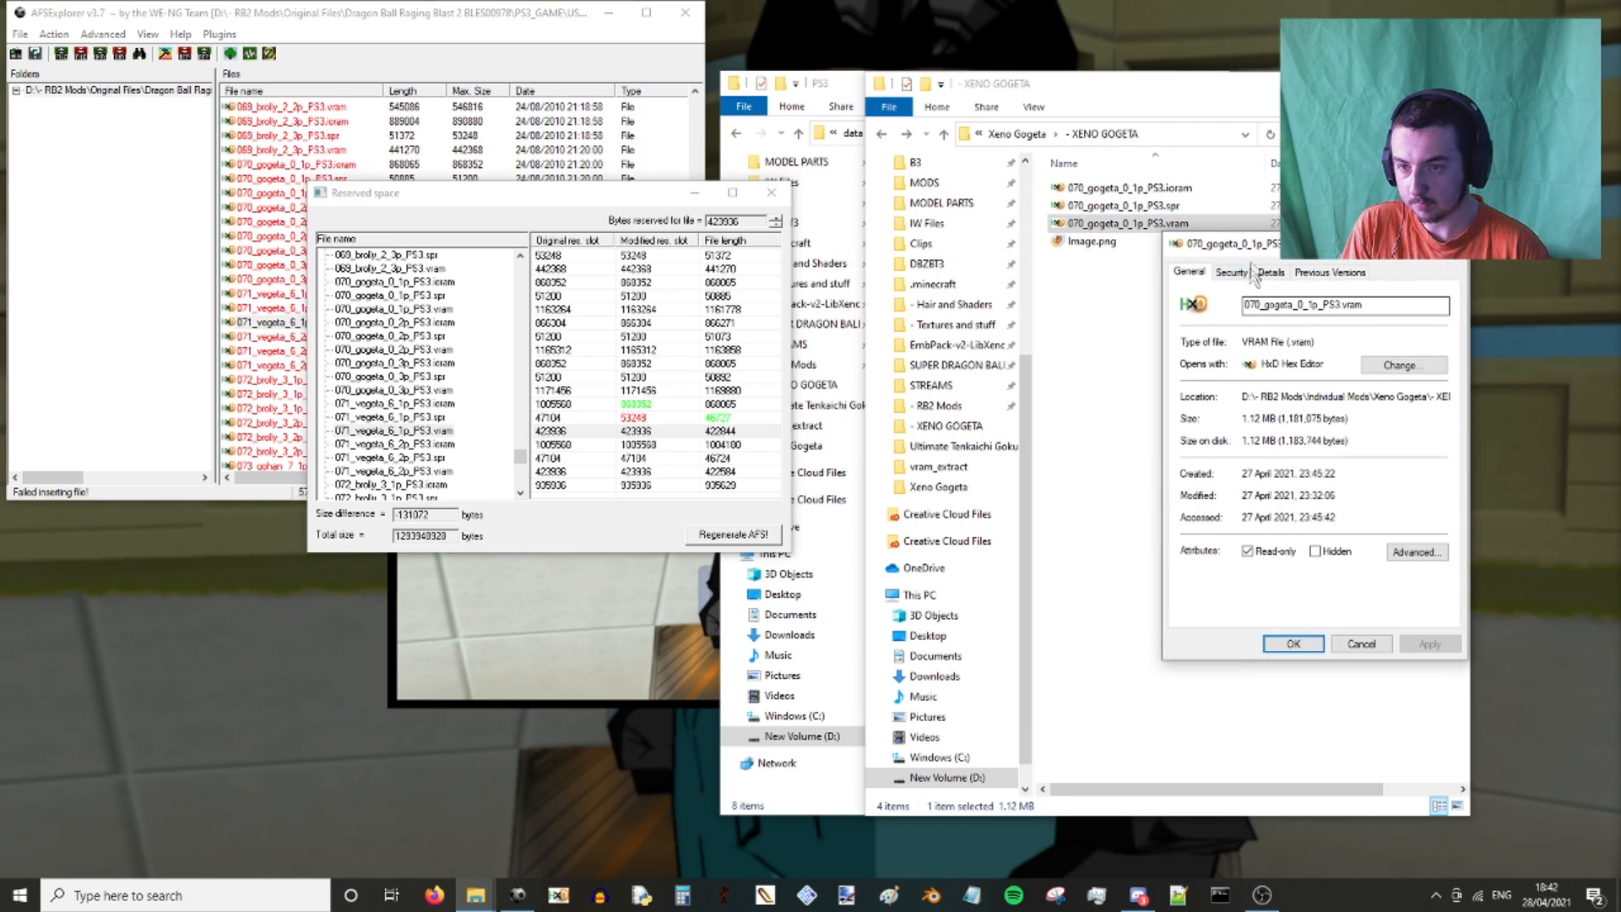
pyautogui.moveTo(1256, 246); pyautogui.dragTo(890, 186)
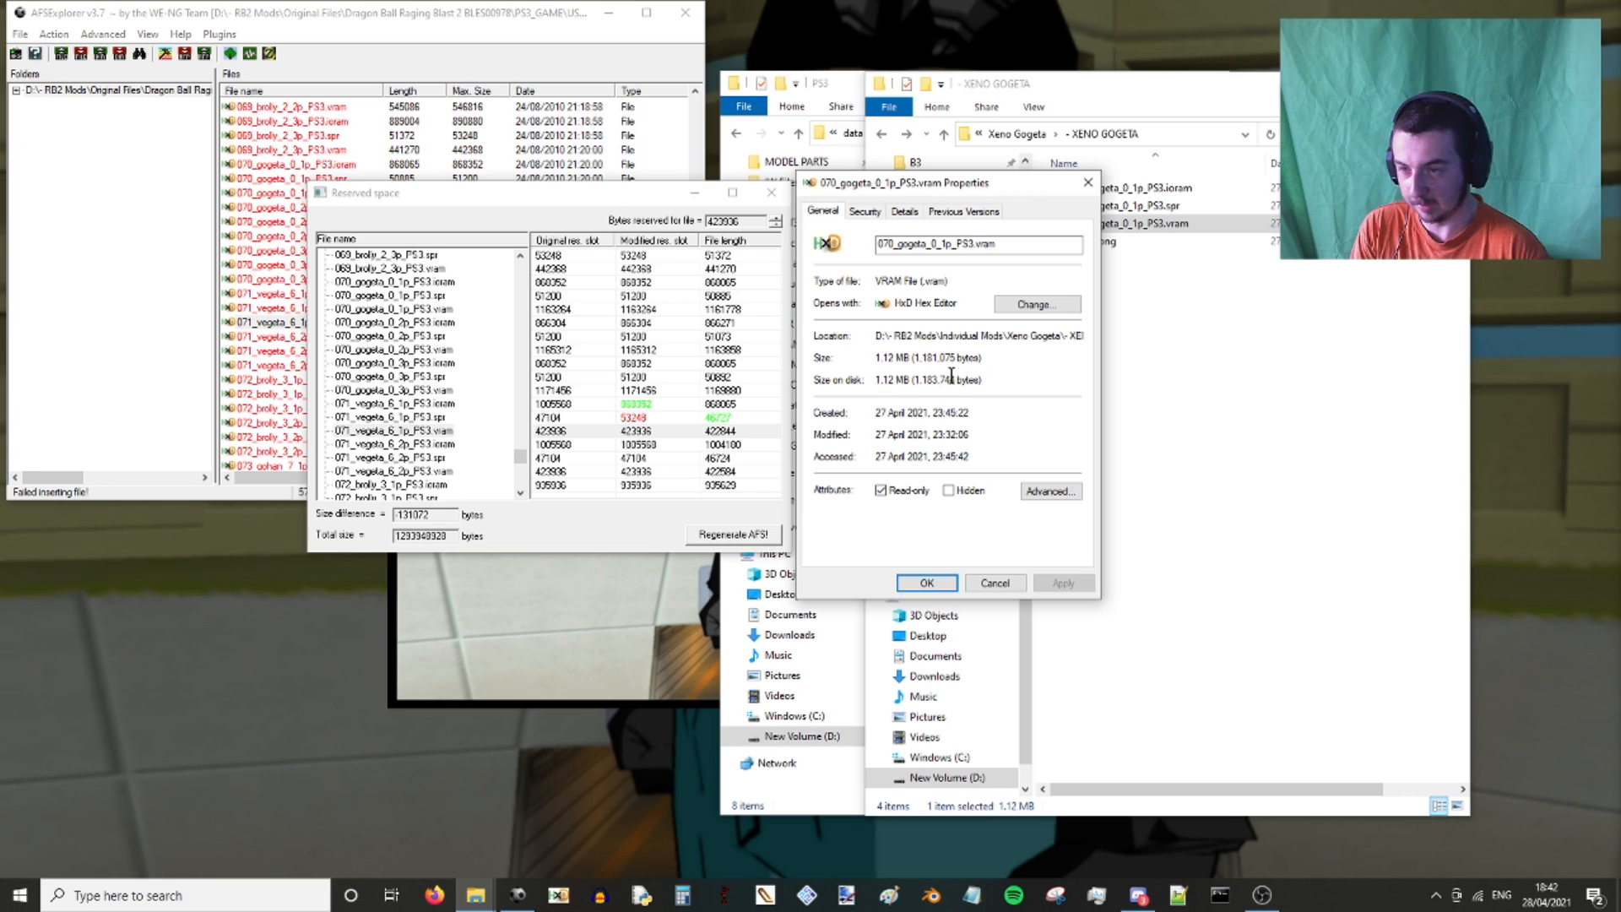
# Raise the reserved space of 071_vegeta_6_1p_PS3.vram to 1183744 bytes and close the .vram properties.
pyautogui.click(439, 432)
pyautogui.click(776, 217)
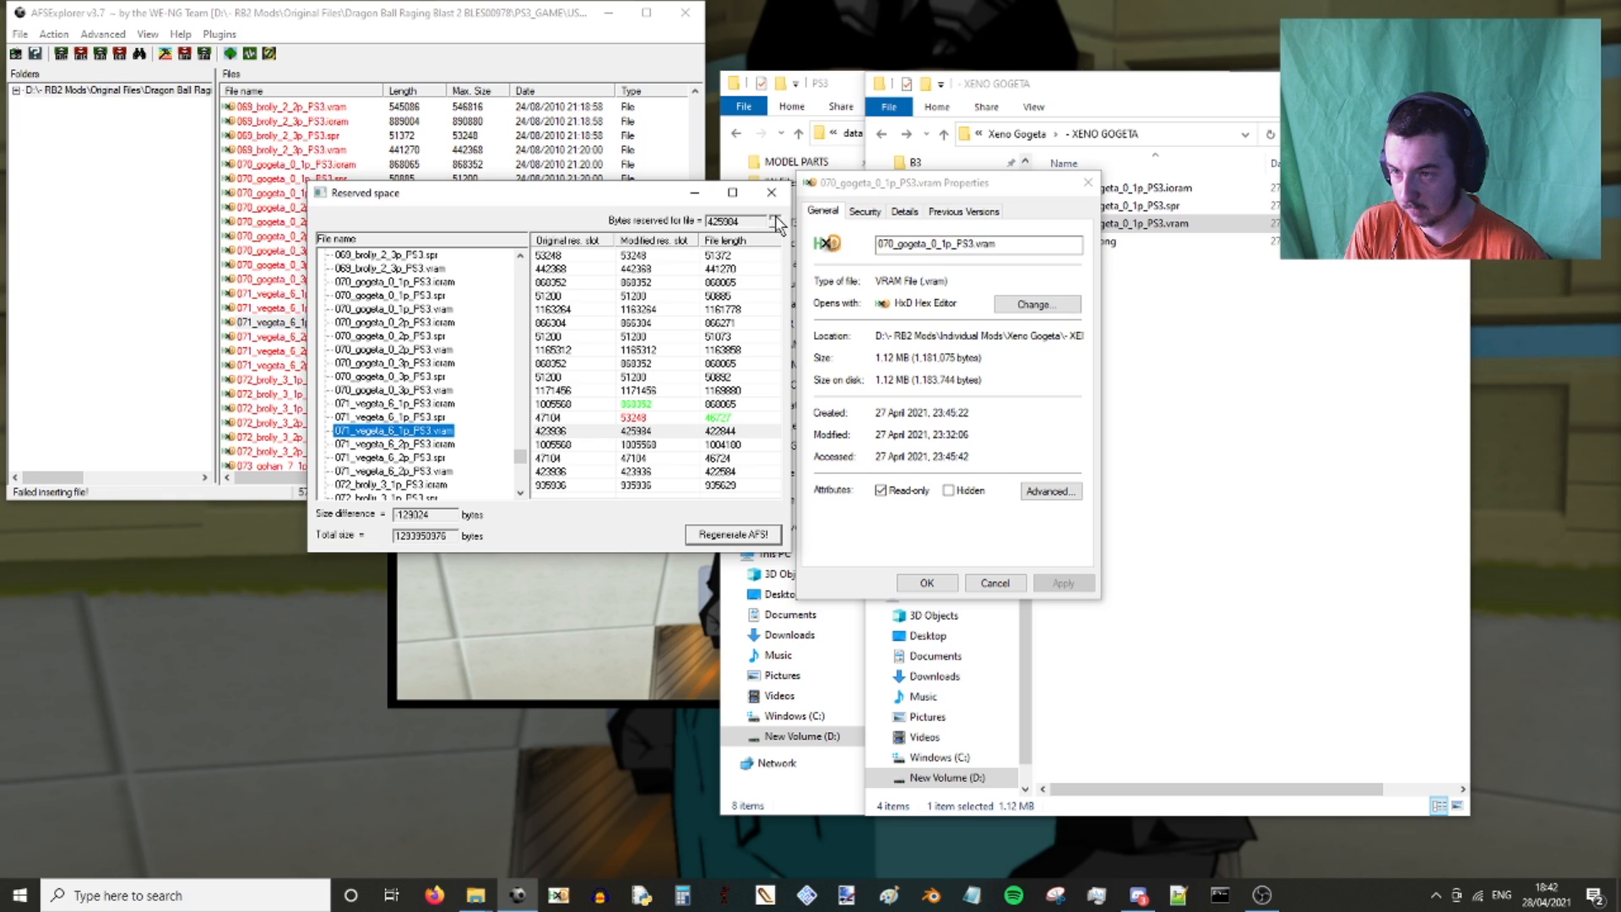
pyautogui.click(774, 218)
pyautogui.click(774, 218)
pyautogui.click(774, 218)
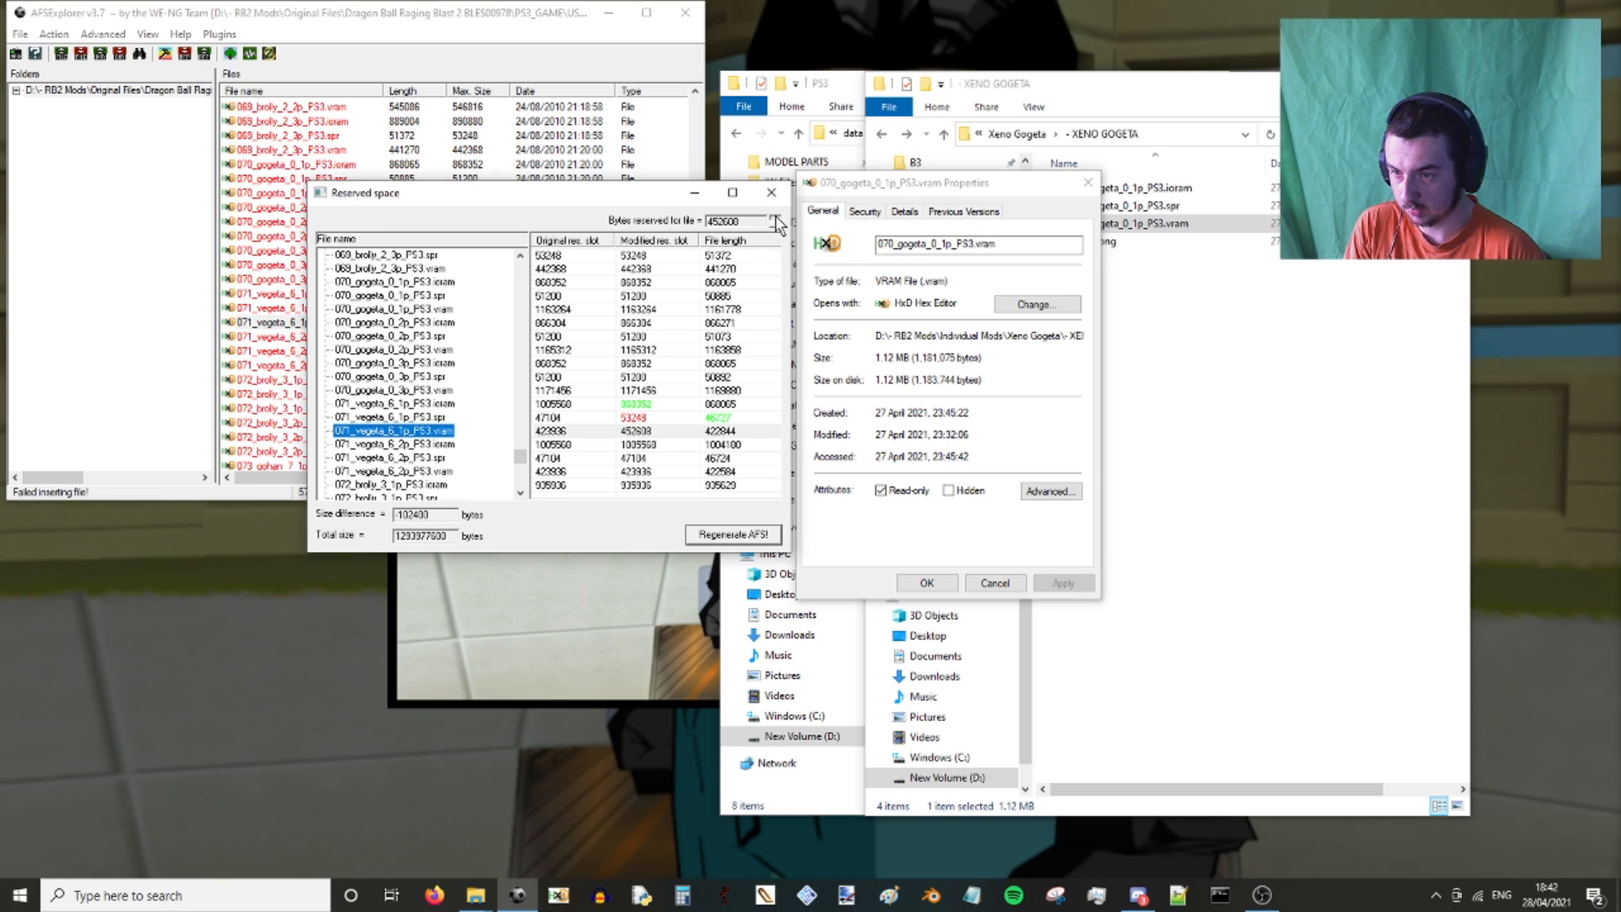
pyautogui.click(775, 217)
pyautogui.click(775, 217)
pyautogui.click(775, 217)
pyautogui.click(775, 217)
pyautogui.click(775, 217)
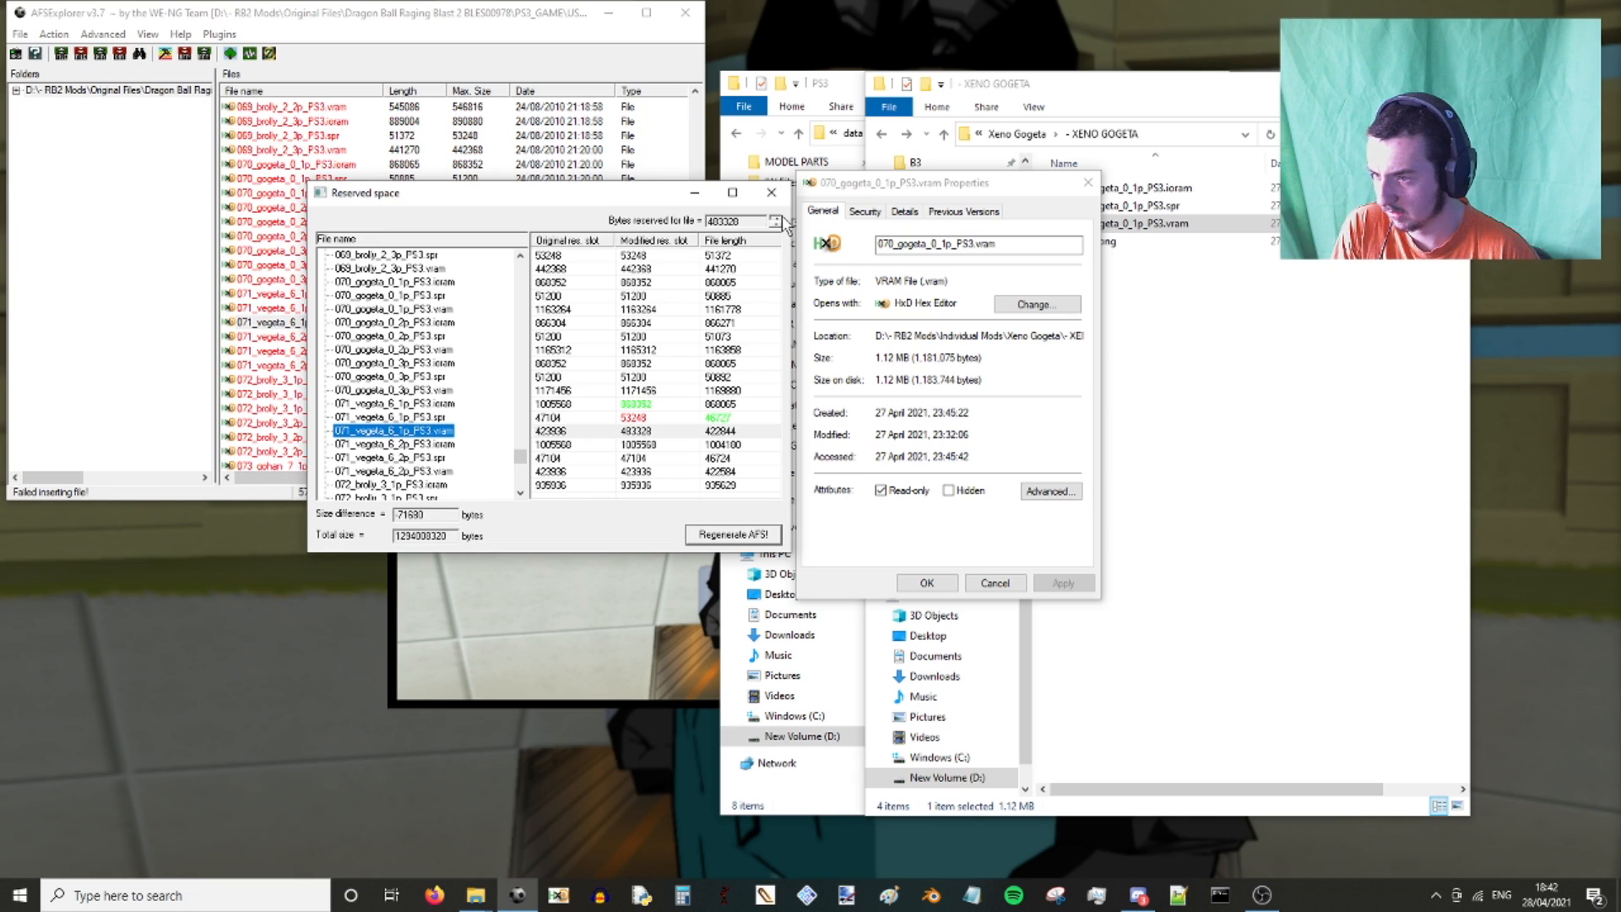
pyautogui.click(775, 217)
pyautogui.click(775, 217)
pyautogui.click(775, 217)
pyautogui.click(775, 217)
pyautogui.click(775, 217)
pyautogui.click(775, 217)
pyautogui.click(775, 217)
pyautogui.click(775, 217)
pyautogui.click(776, 217)
pyautogui.click(775, 217)
pyautogui.click(775, 217)
pyautogui.moveTo(775, 218); pyautogui.dragTo(775, 230)
pyautogui.click(776, 226)
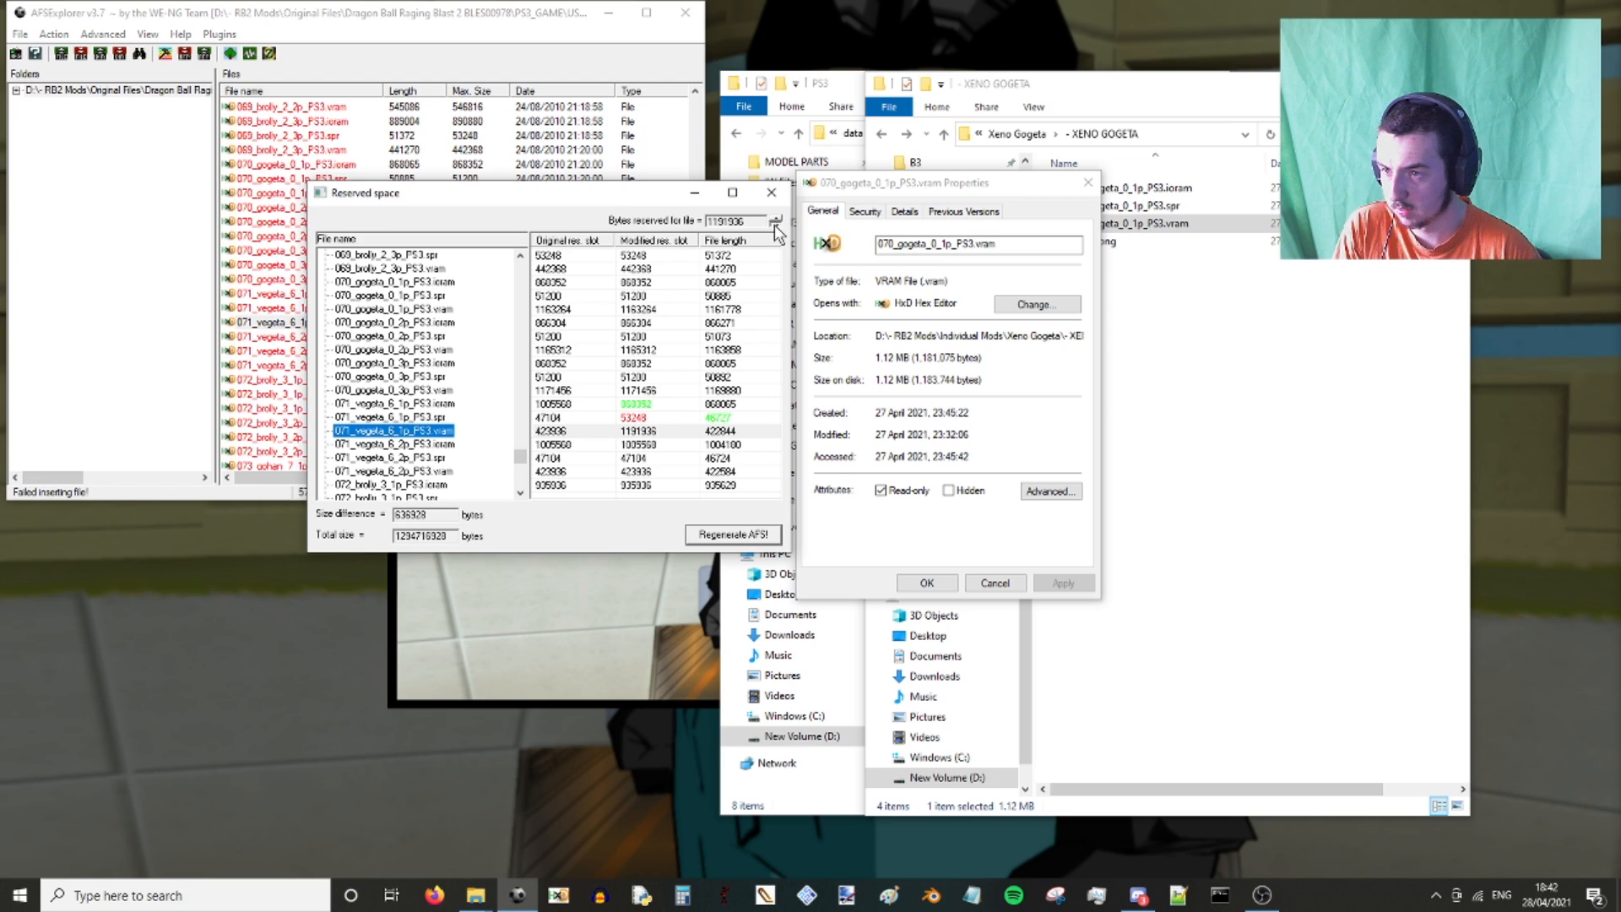
pyautogui.click(776, 226)
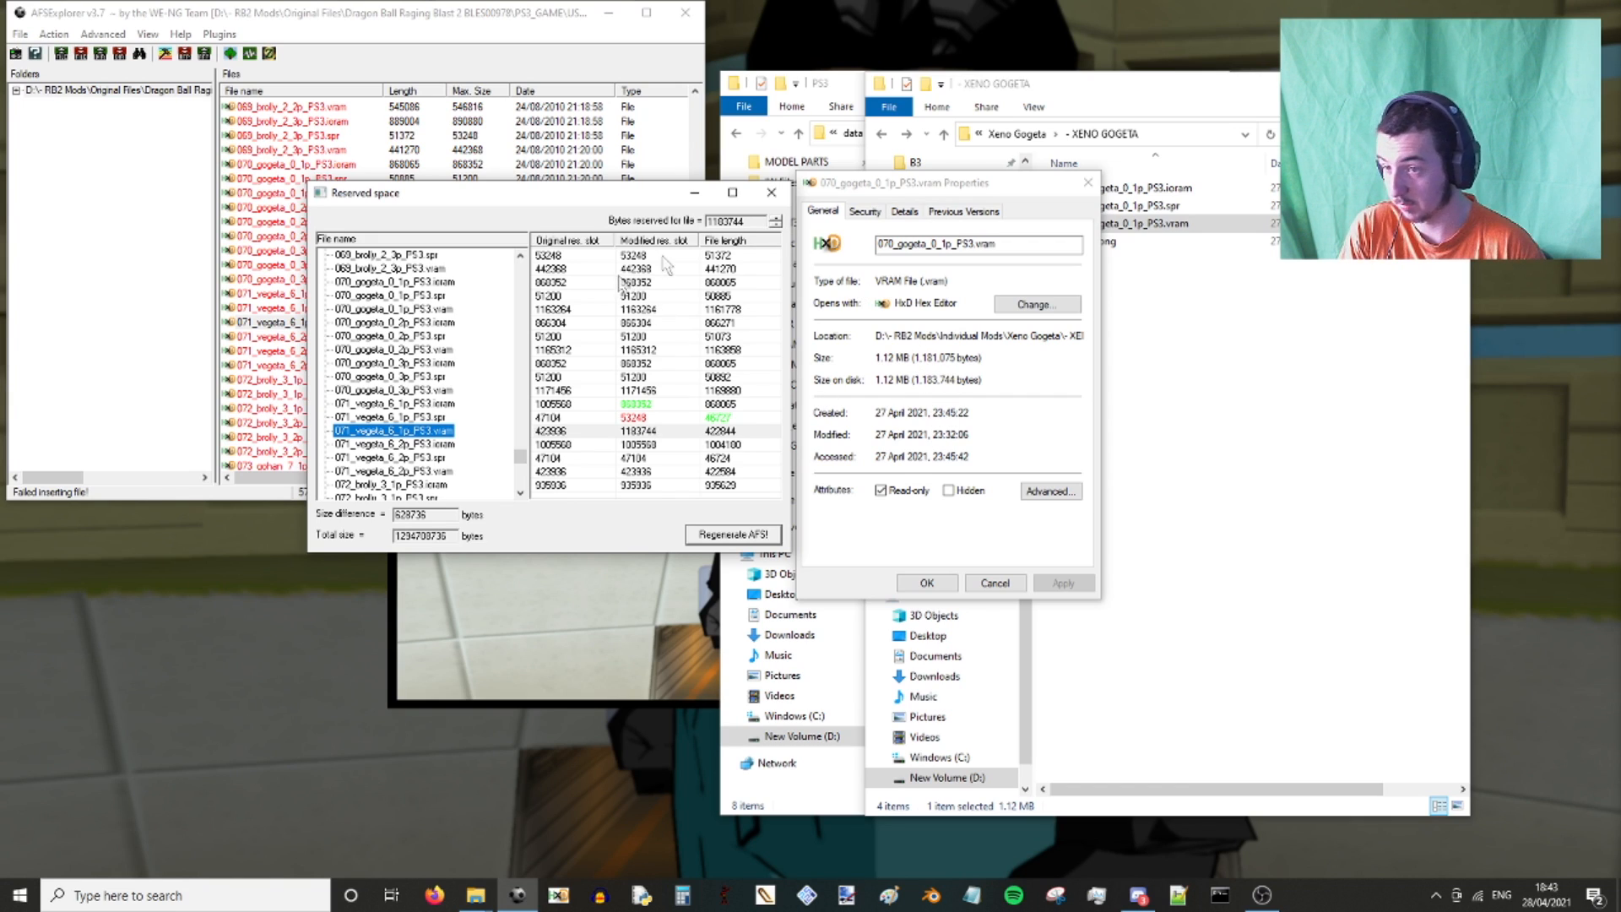
pyautogui.click(1092, 179)
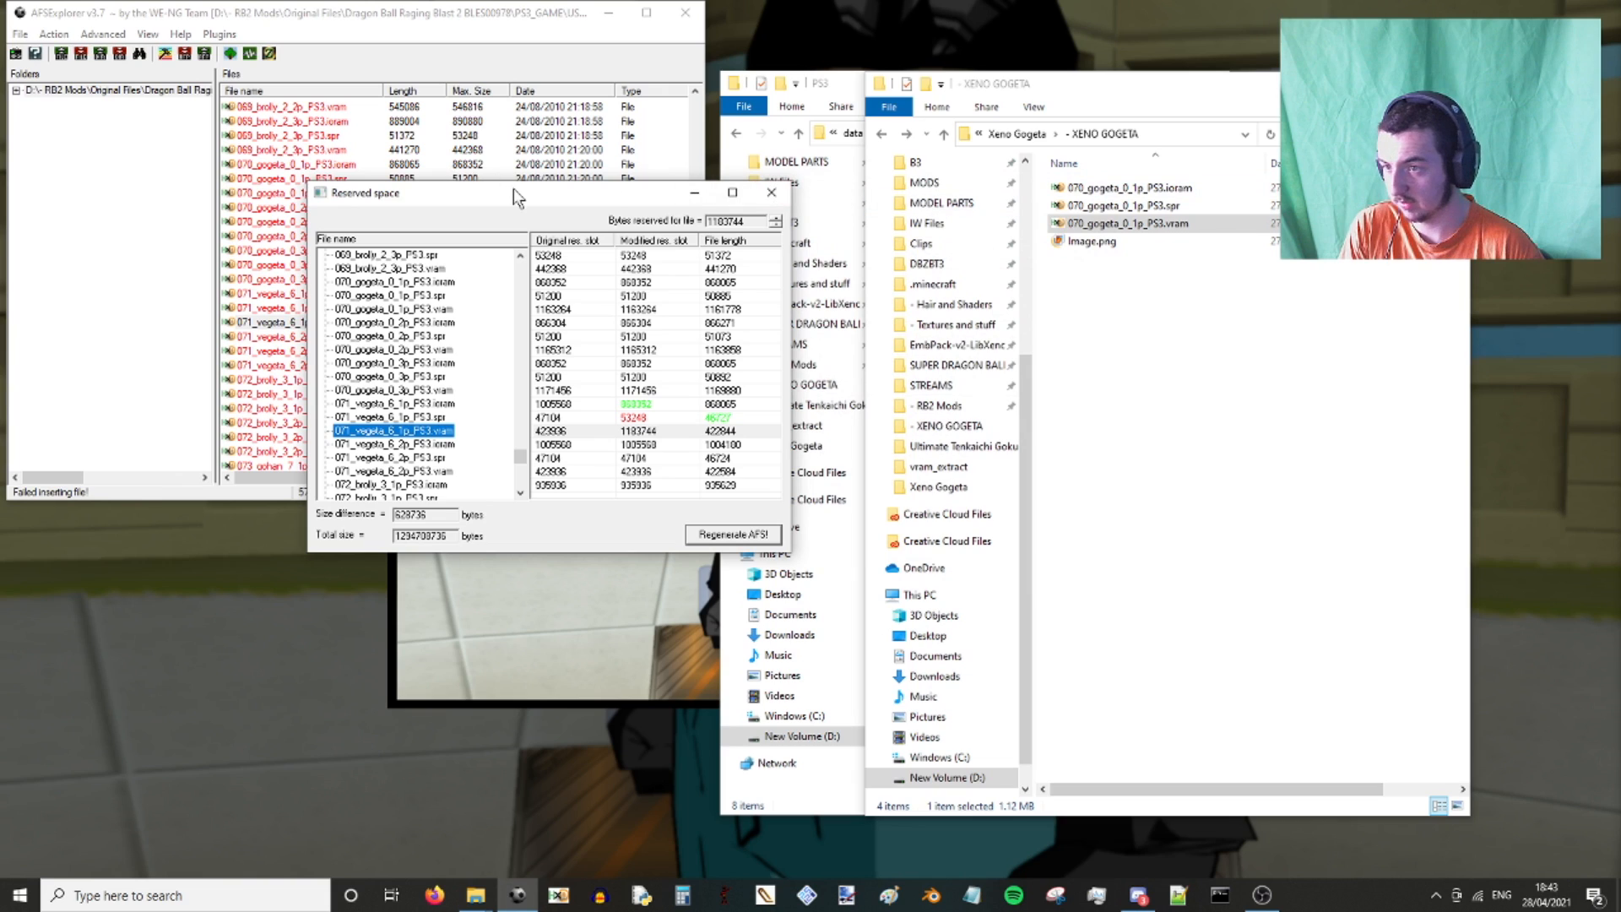
# Start regenerating the AFS and choose PS3_GAME\USRDIR\data\PS3 in the Dragon Ball Raging Blast 2 BLES00978 - MODS folder as its destination.
pyautogui.click(724, 537)
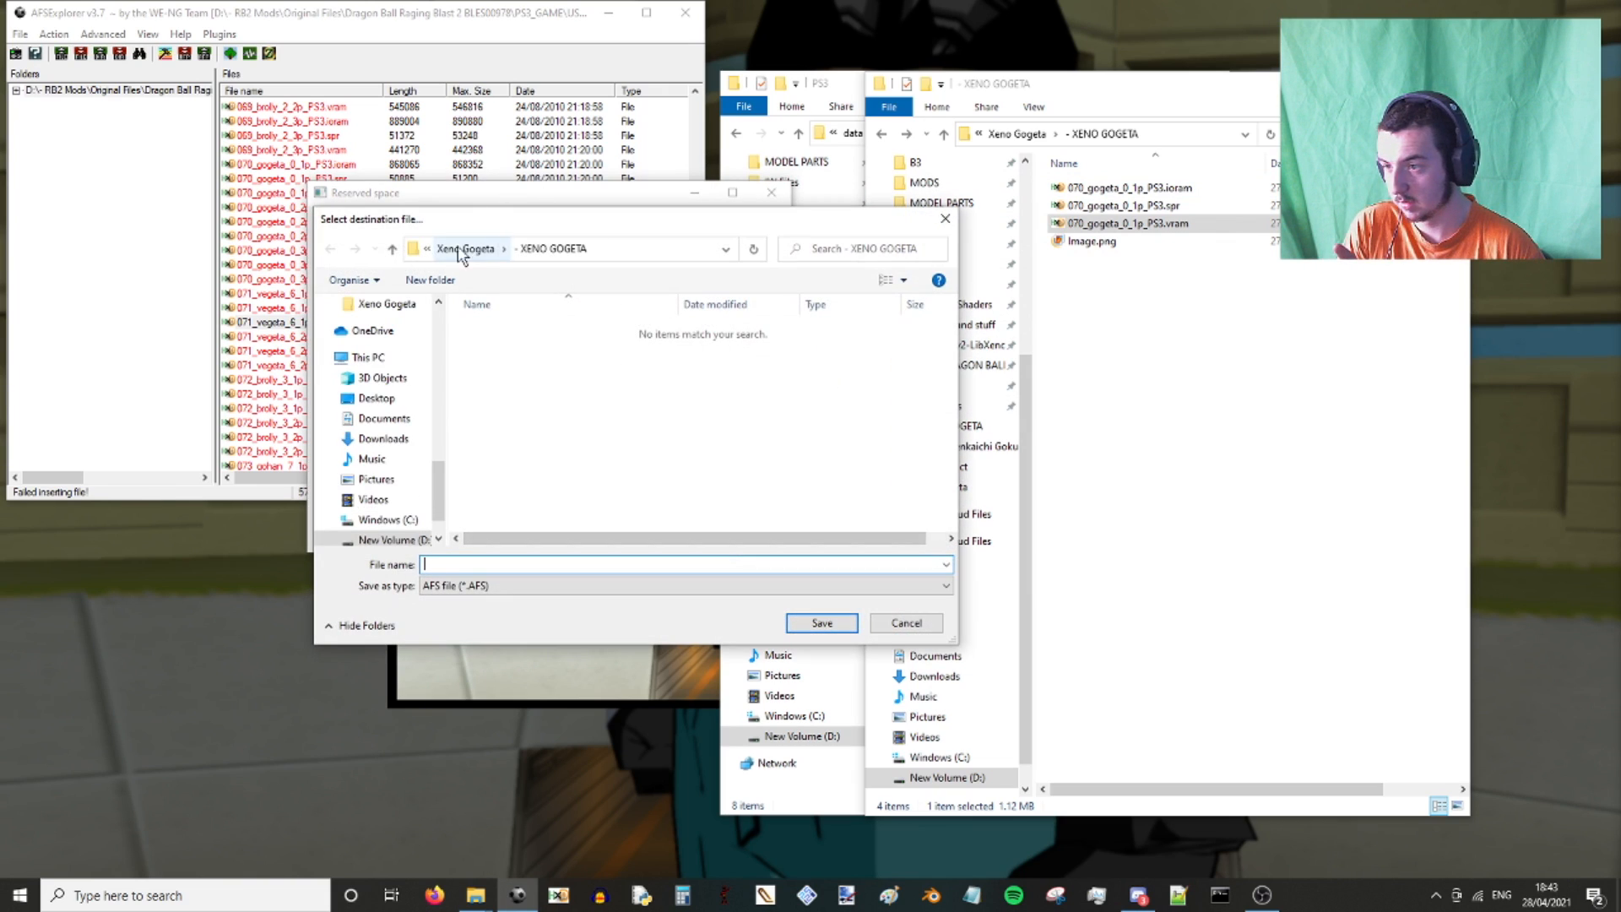
pyautogui.scroll(3, 384, 355)
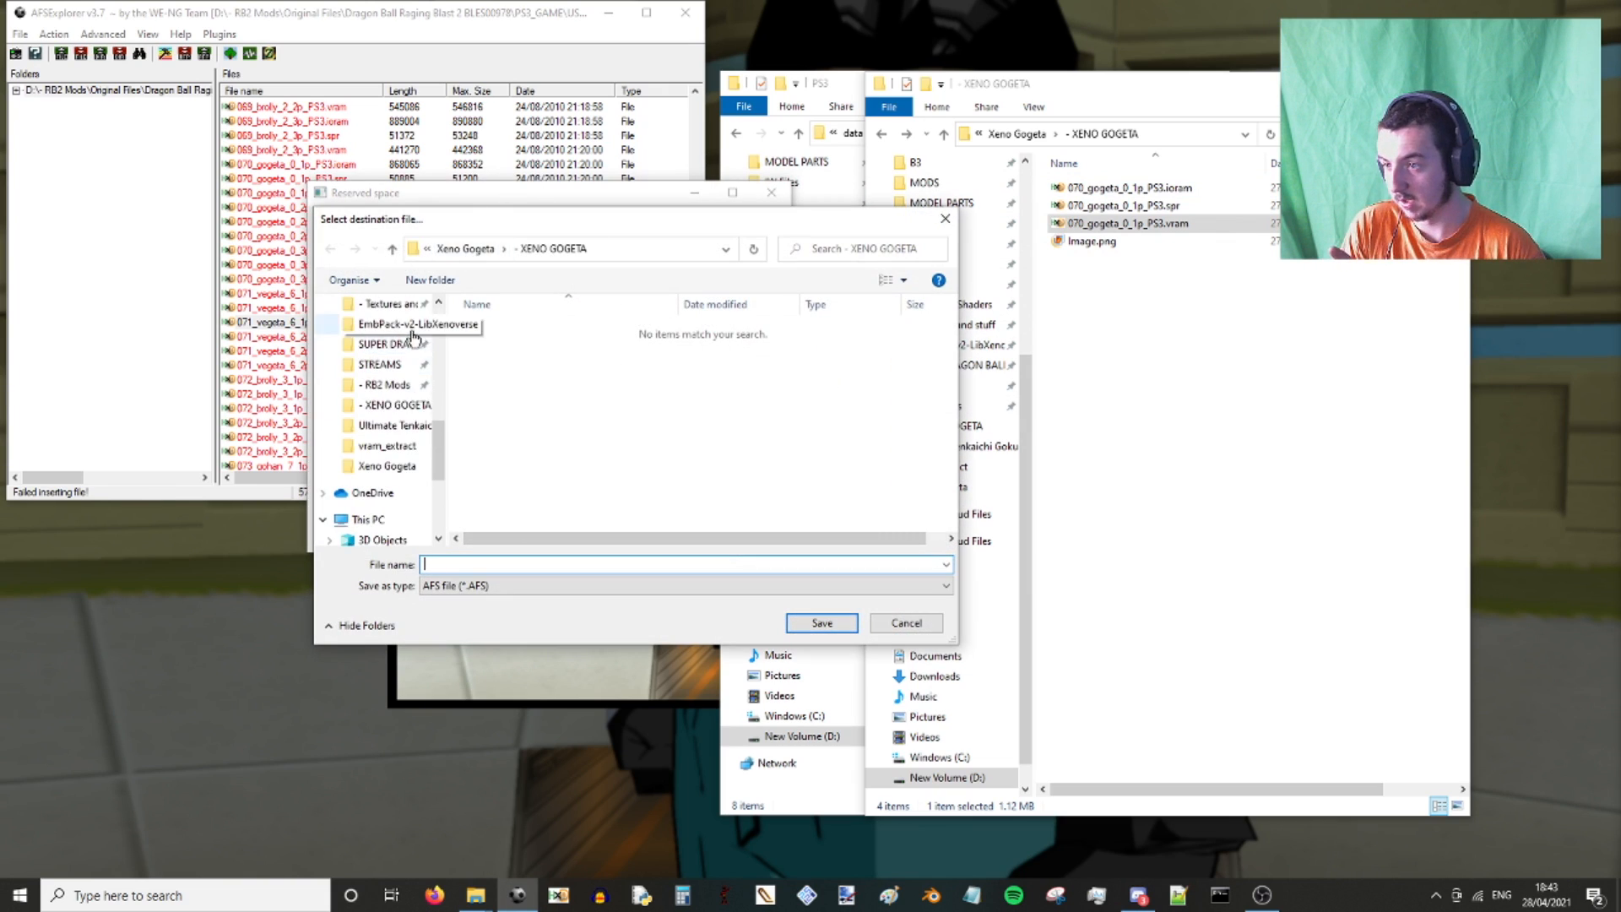
pyautogui.click(387, 385)
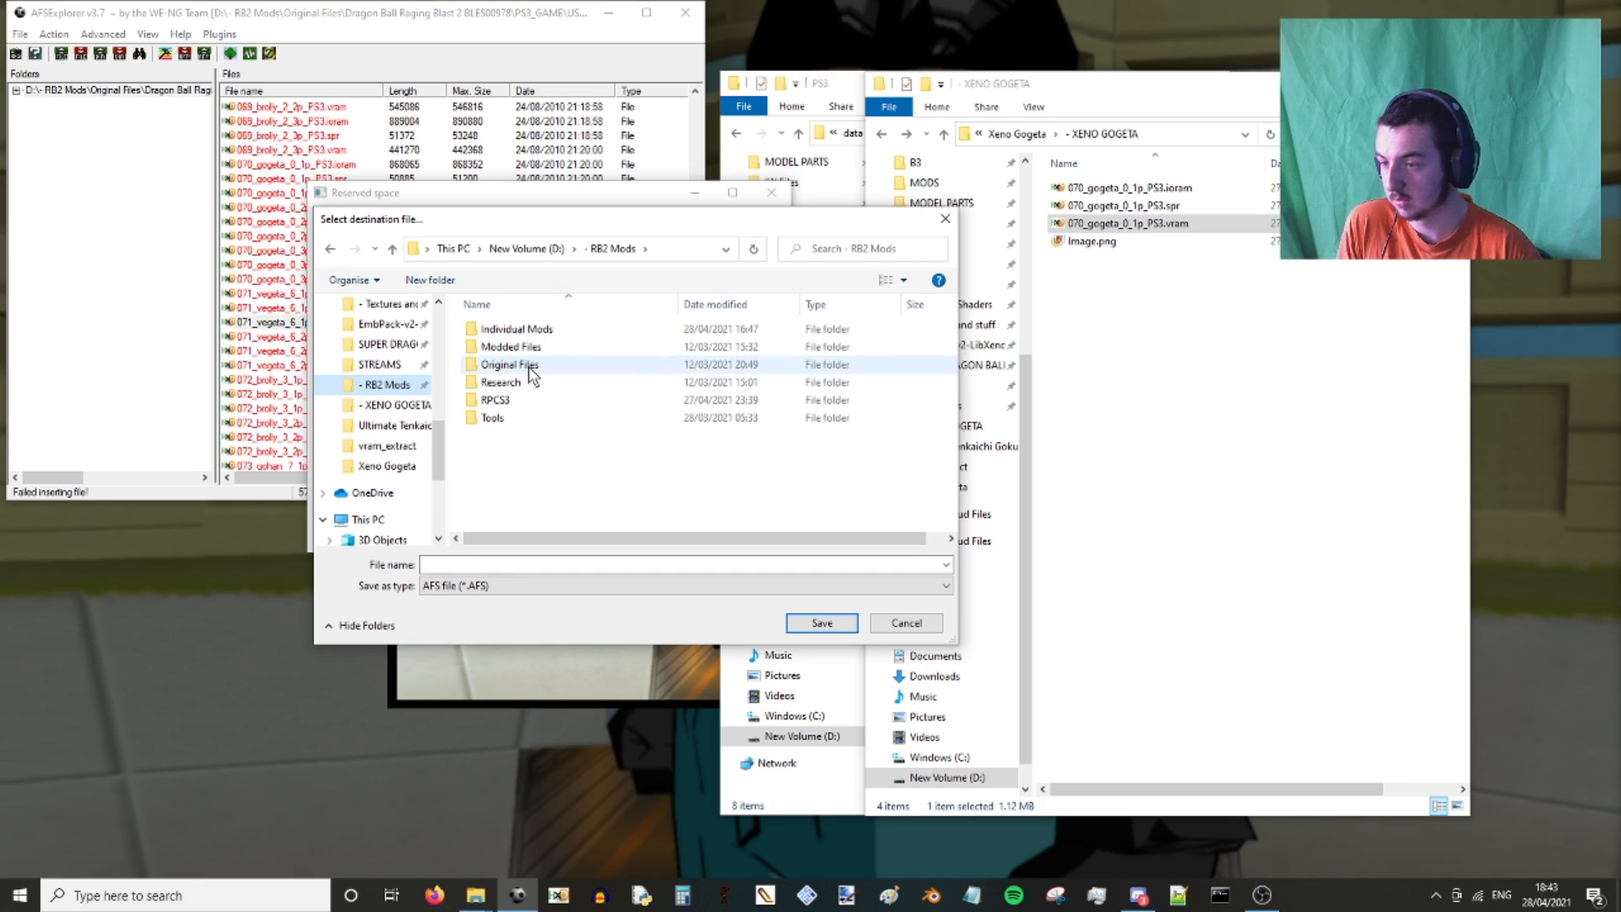
pyautogui.doubleClick(525, 365)
pyautogui.doubleClick(541, 348)
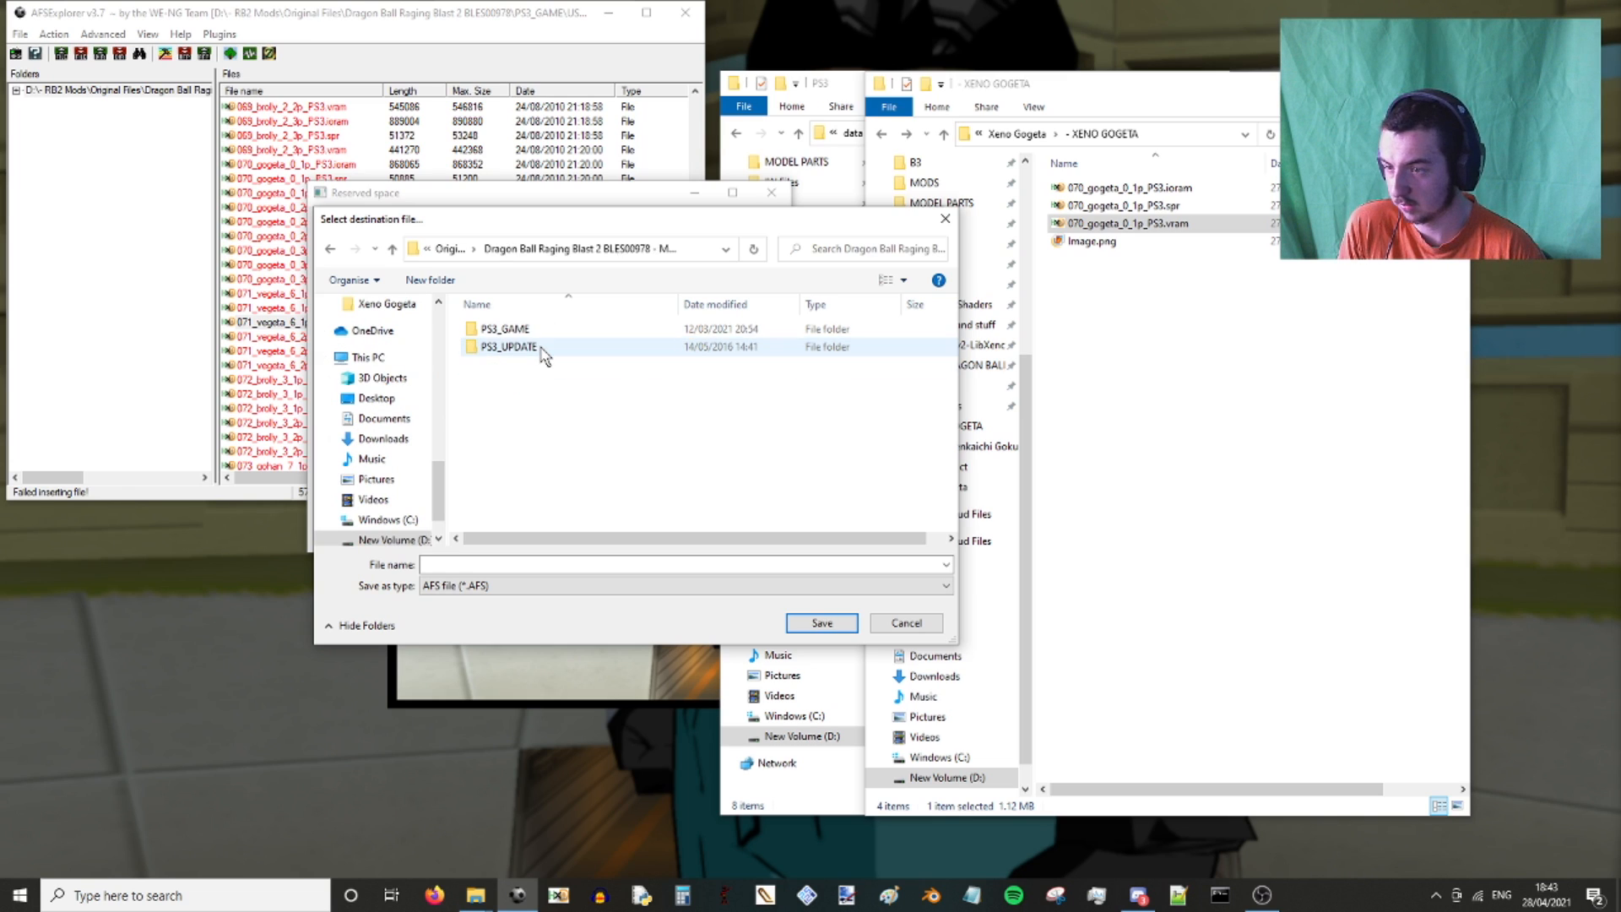
pyautogui.doubleClick(510, 329)
pyautogui.click(507, 366)
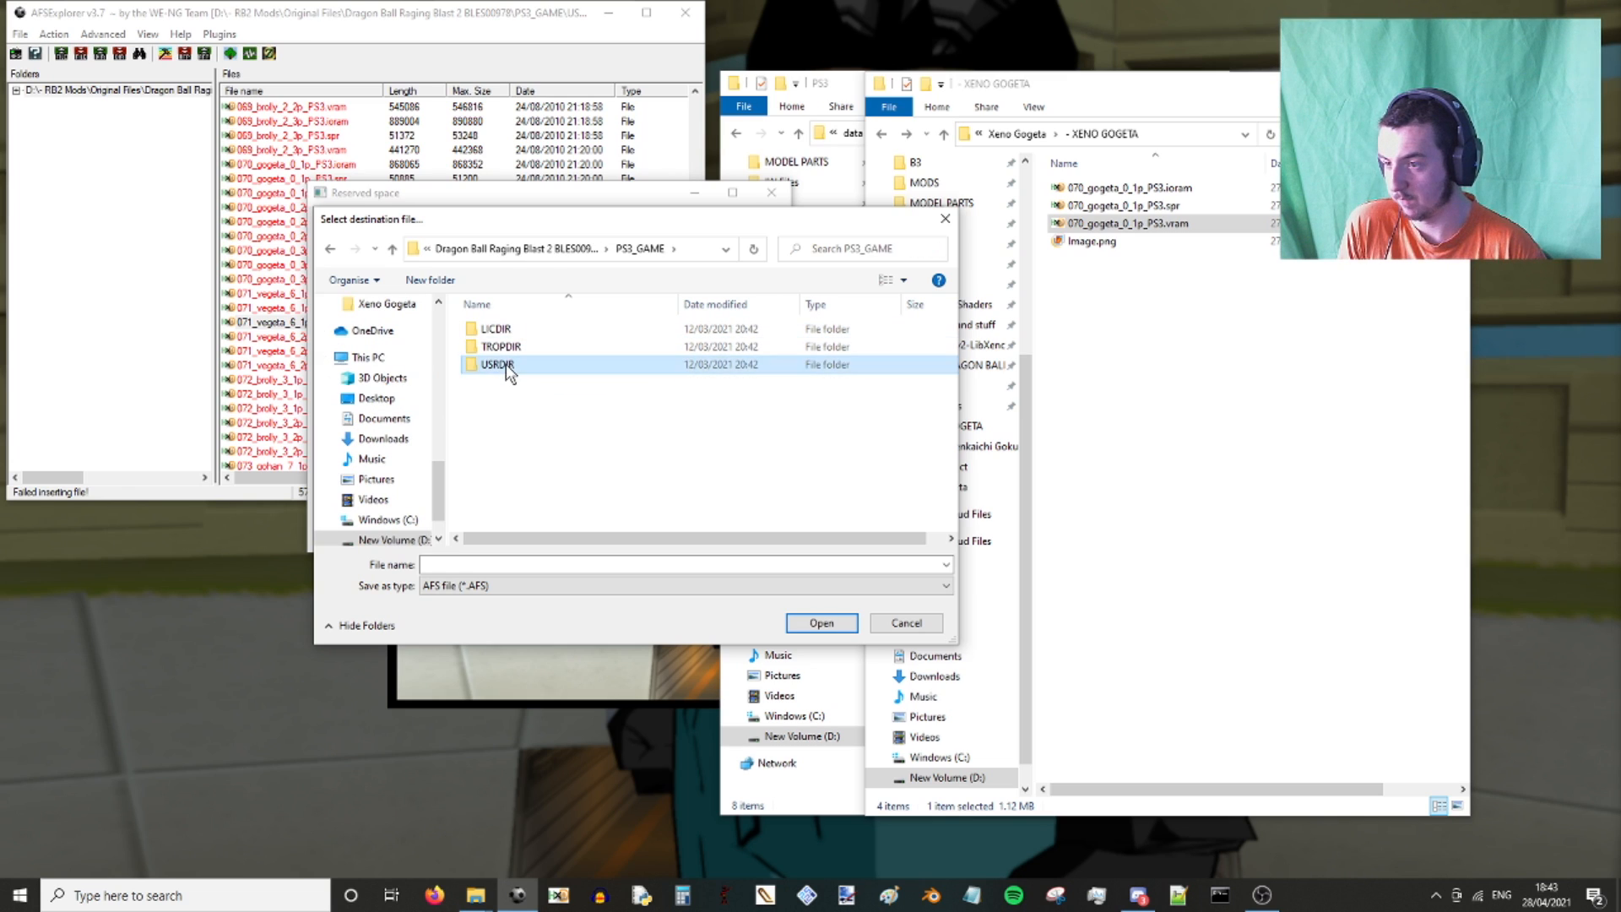
pyautogui.doubleClick(508, 366)
pyautogui.doubleClick(513, 330)
pyautogui.doubleClick(512, 330)
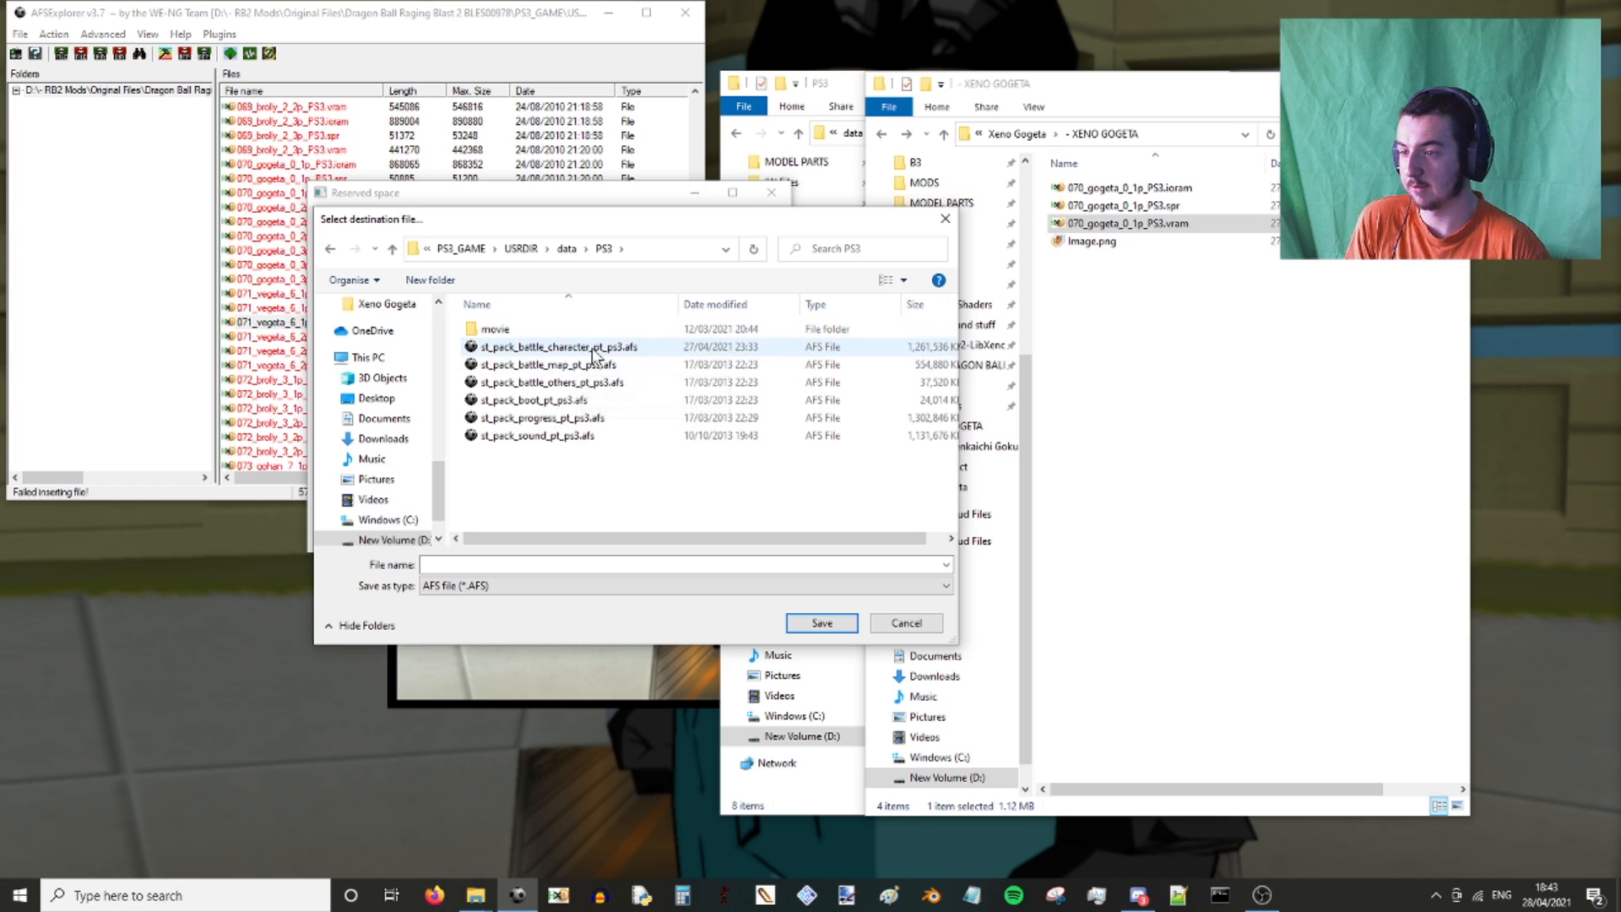
# Overwrite st_pack_battle_character_pt_ps3.afs with the regenerated archive and close the reserved space settings.
pyautogui.doubleClick(541, 353)
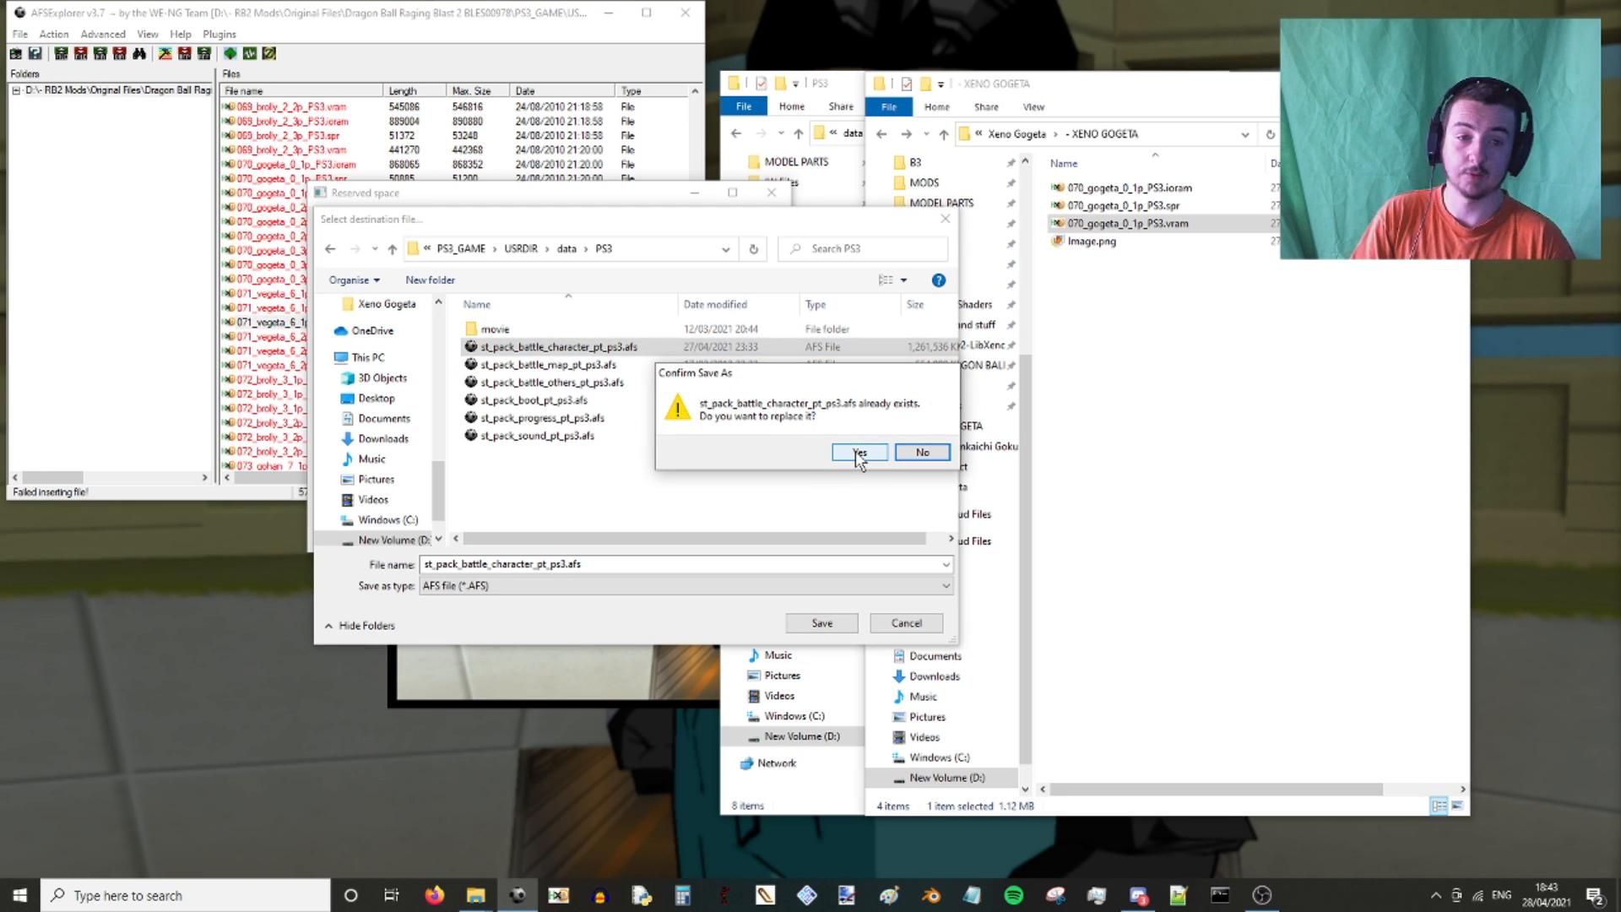
pyautogui.click(857, 453)
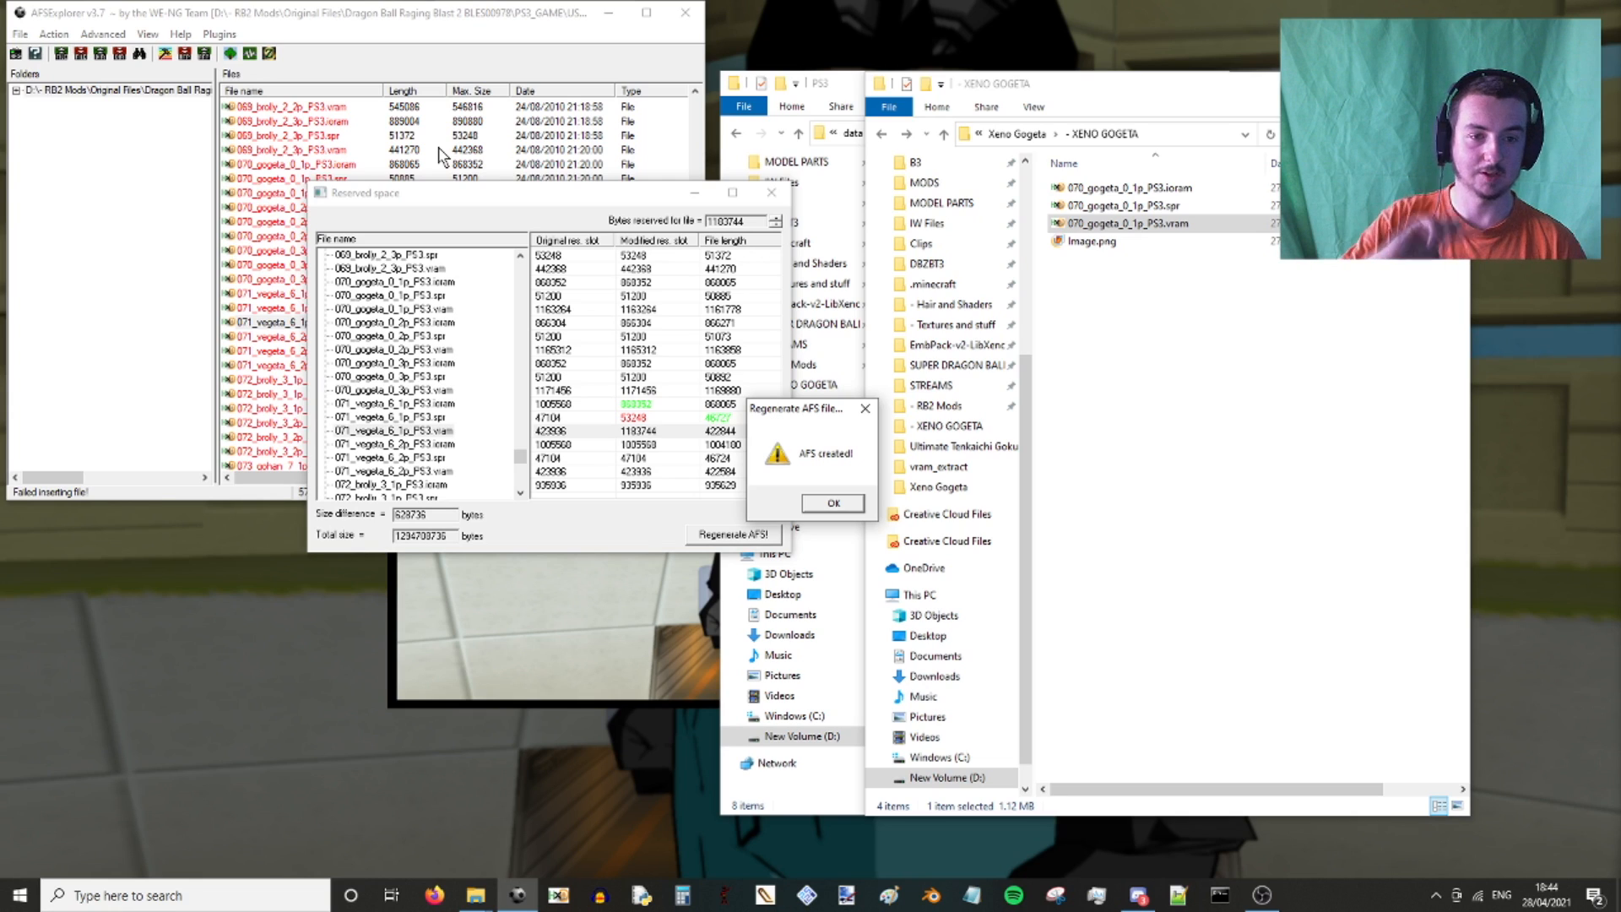
pyautogui.click(835, 507)
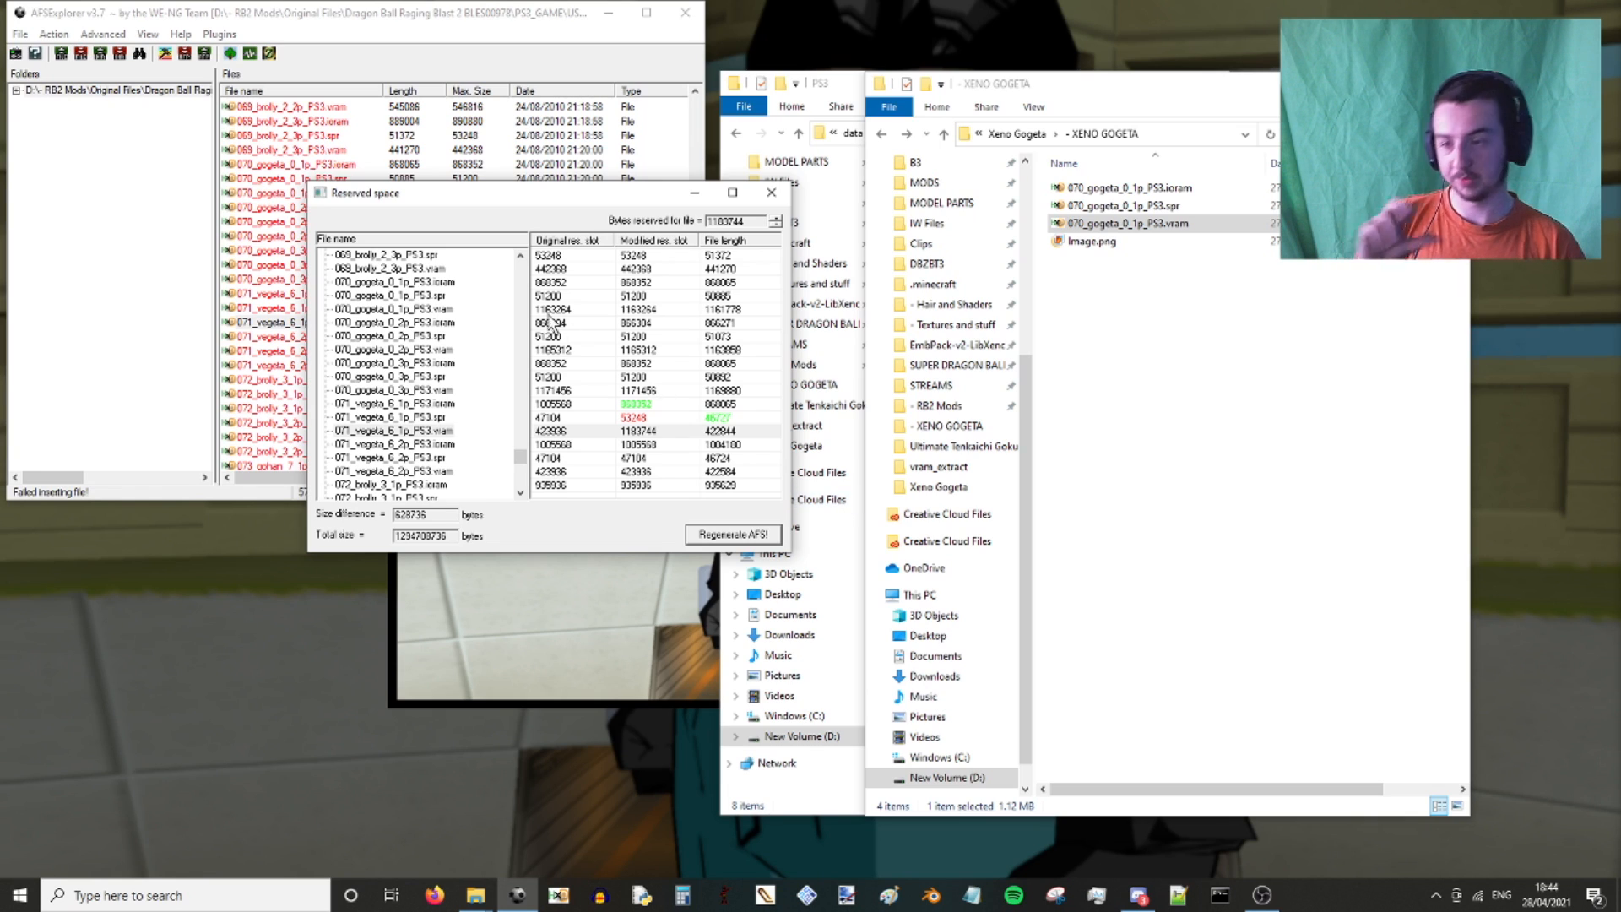
pyautogui.click(772, 195)
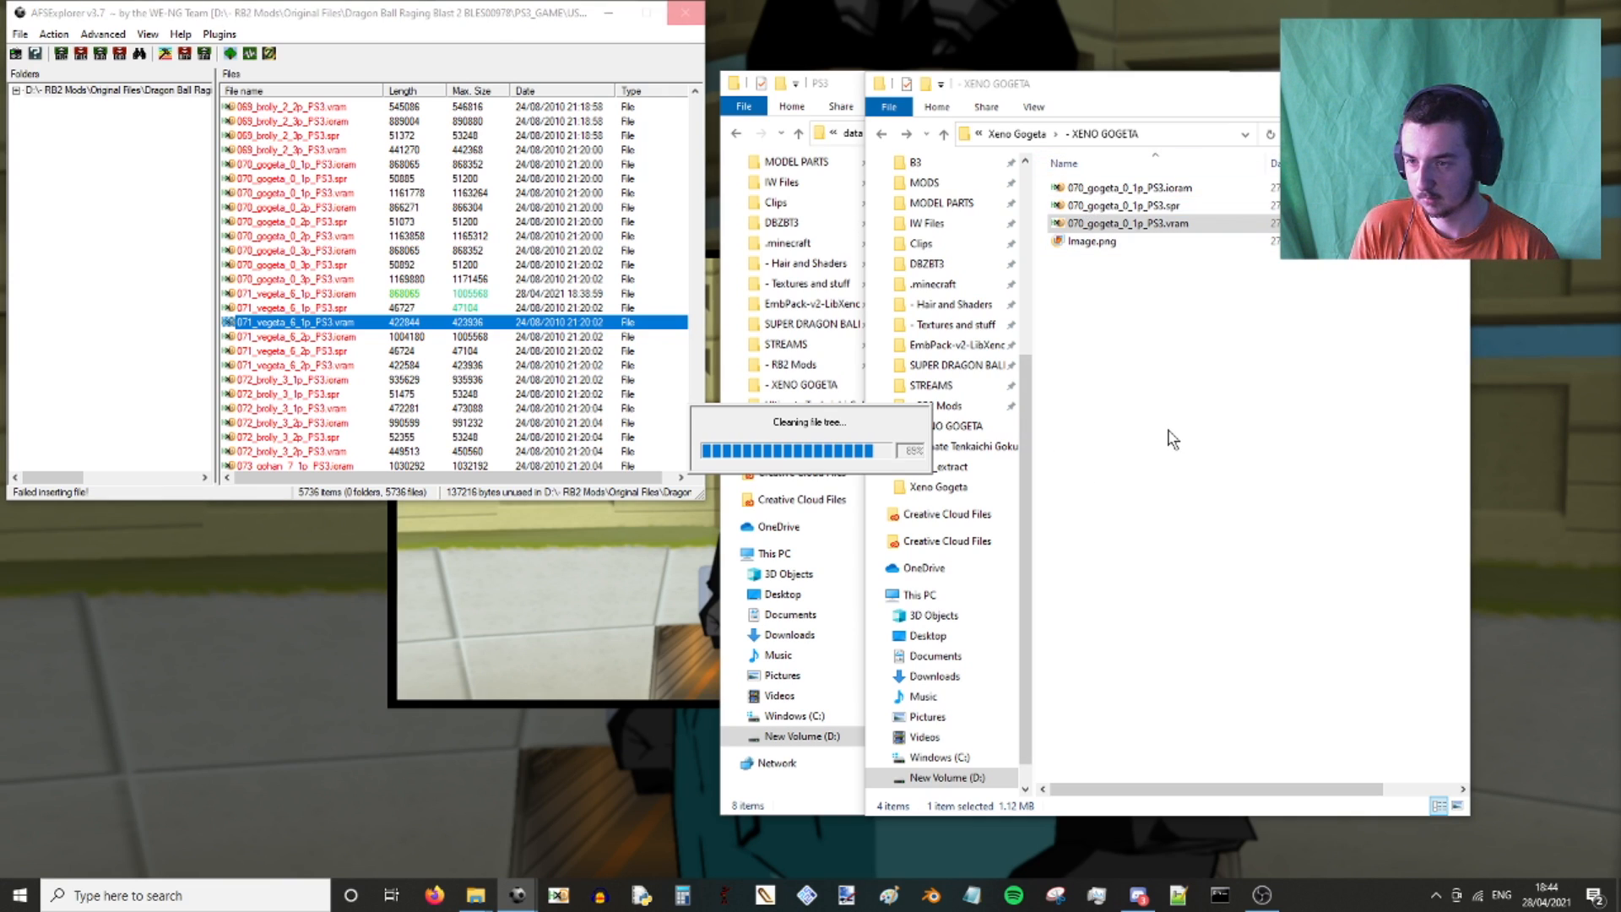
# Load the regenerated st_pack_battle_character_pt_ps3.afs from the MODS copy's PS3_GAME\USRDIR\data\PS3 folder and select an entry in its file list.
pyautogui.click(20, 34)
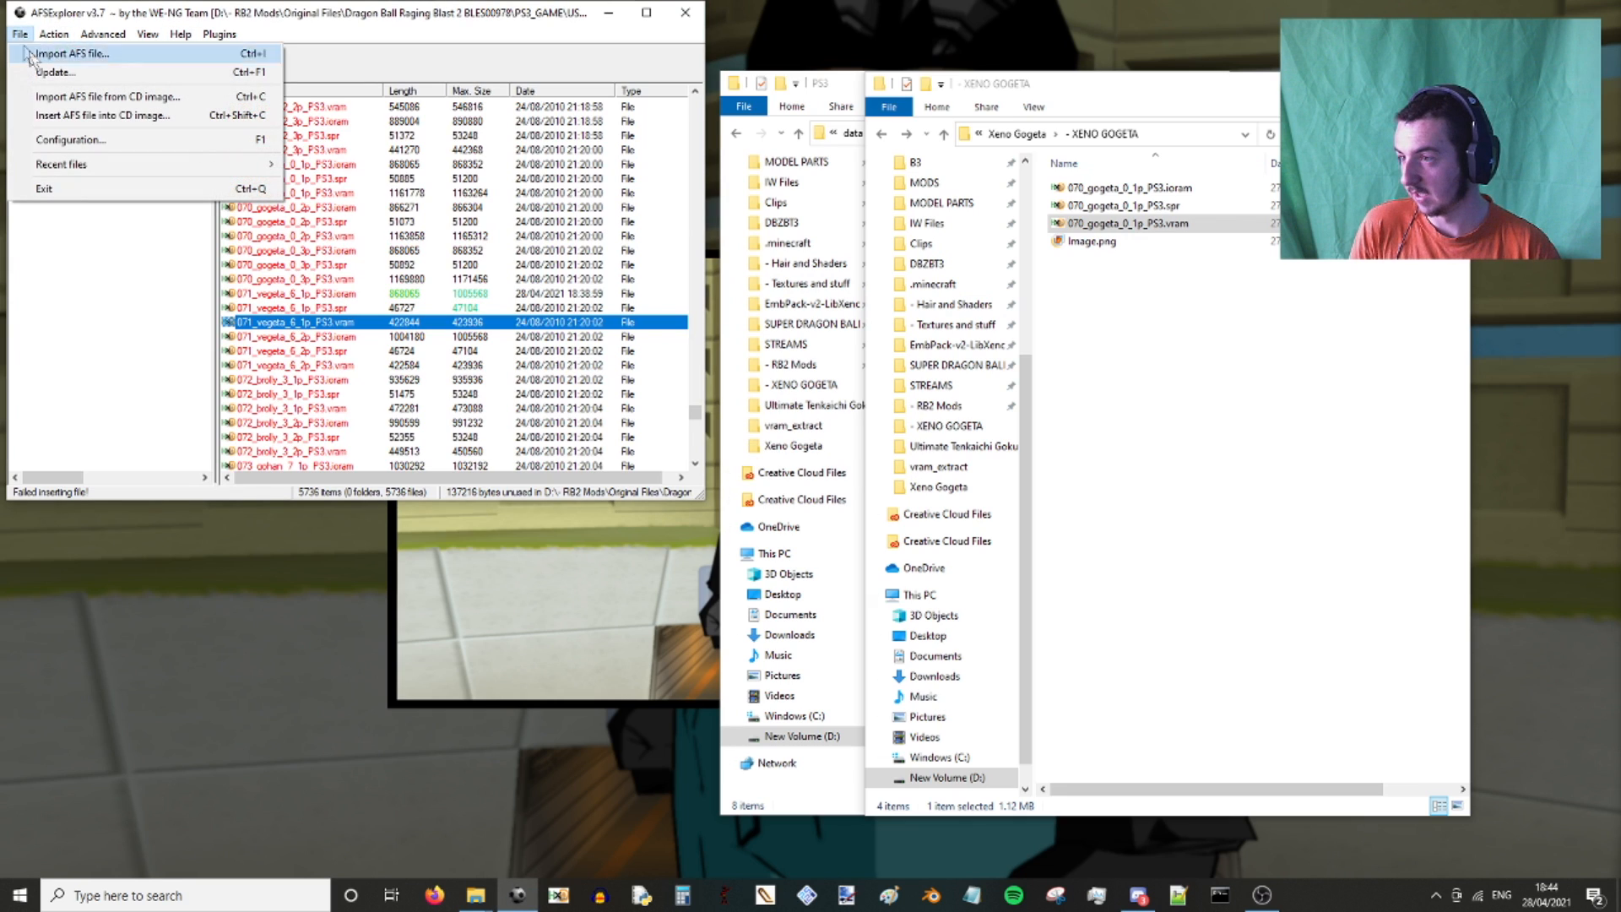
pyautogui.click(39, 58)
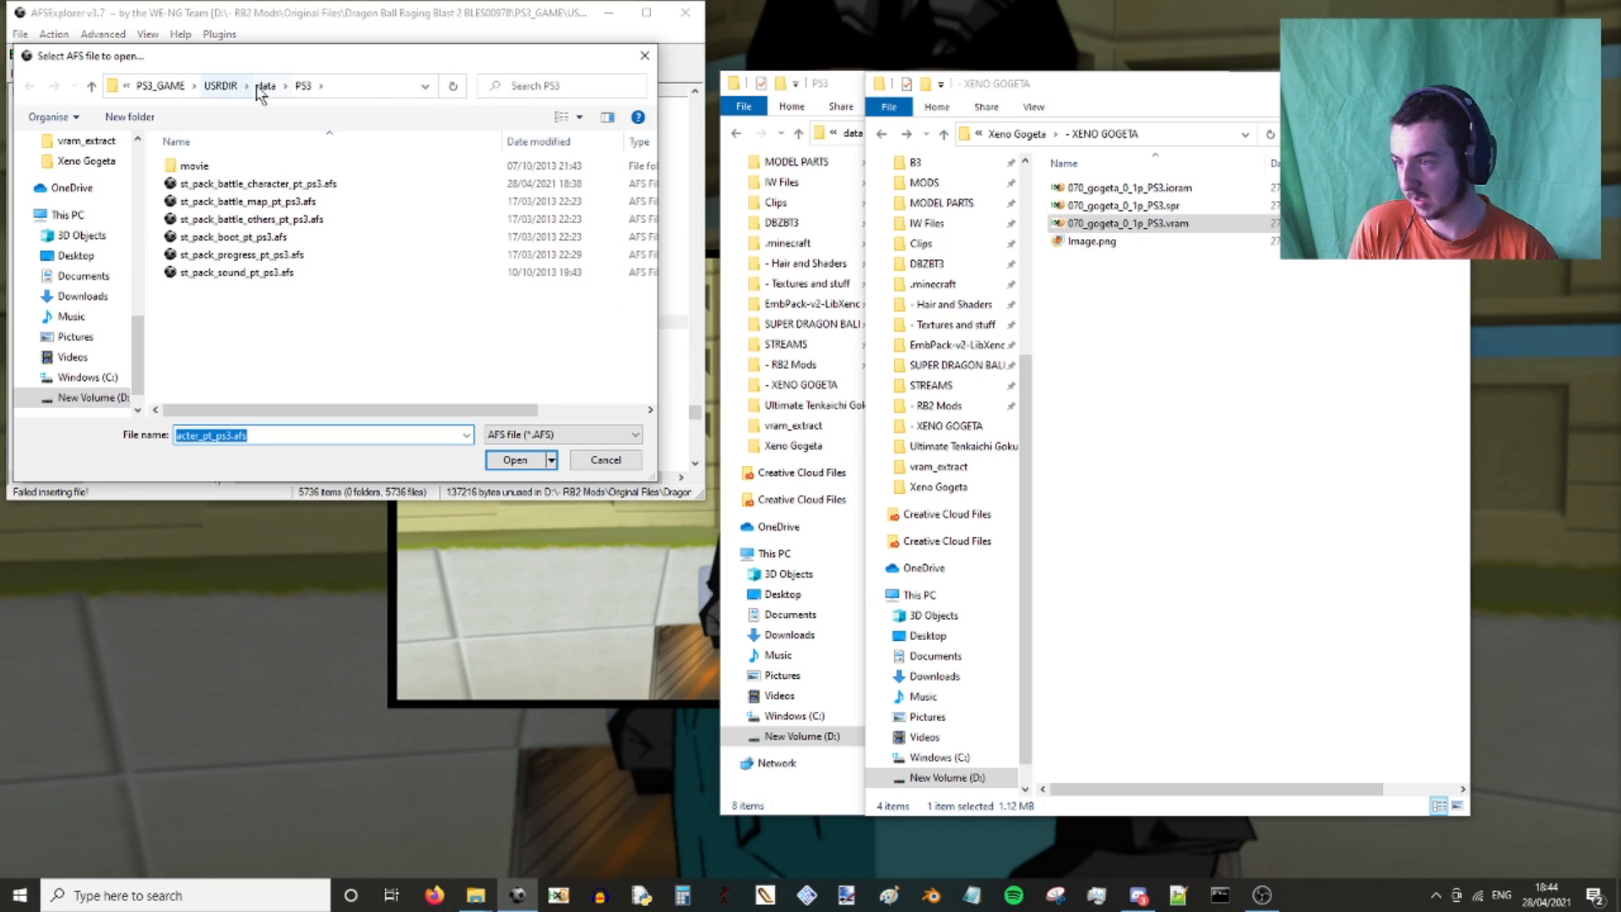
pyautogui.click(160, 85)
pyautogui.click(236, 85)
pyautogui.click(156, 85)
pyautogui.doubleClick(224, 183)
pyautogui.doubleClick(203, 165)
pyautogui.doubleClick(228, 203)
pyautogui.doubleClick(235, 168)
pyautogui.doubleClick(235, 169)
pyautogui.click(247, 183)
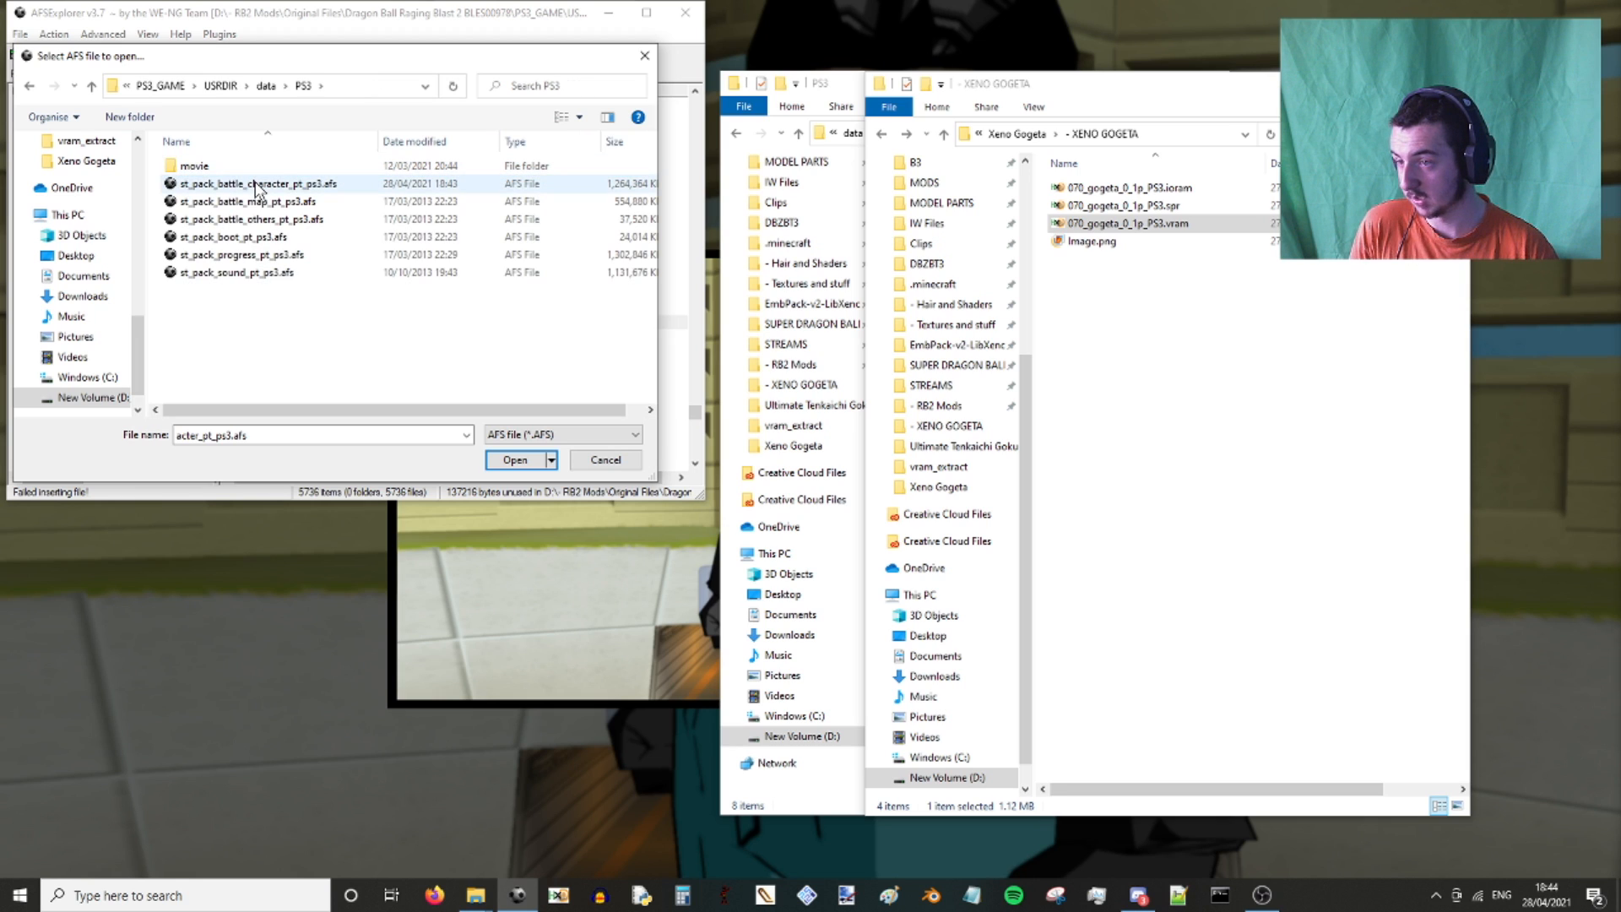
pyautogui.doubleClick(281, 188)
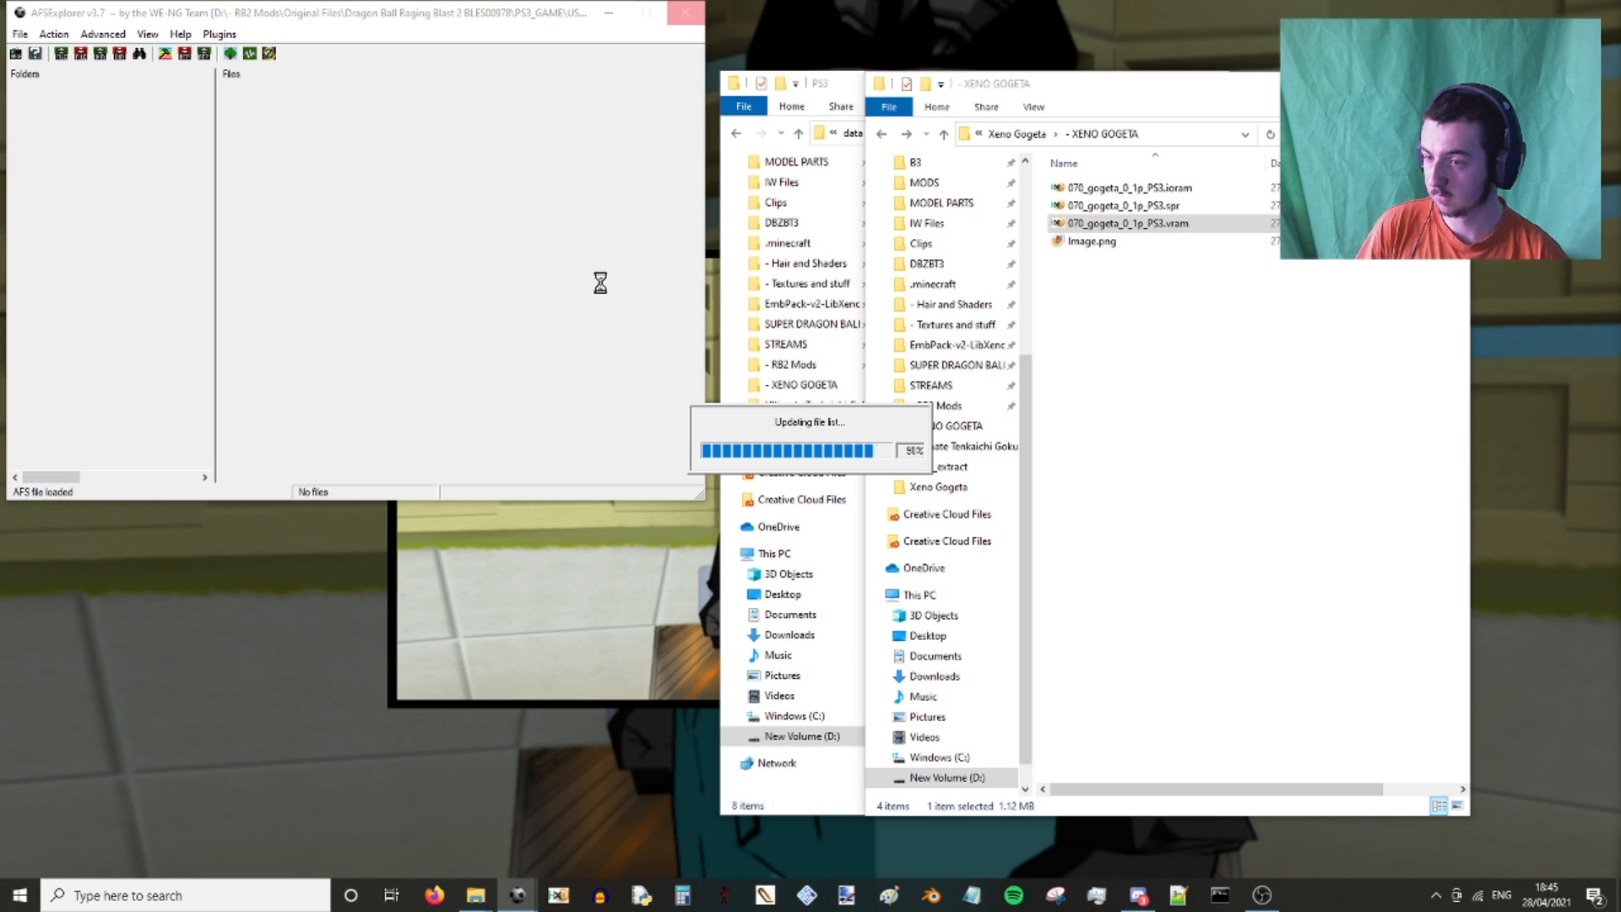
pyautogui.click(523, 239)
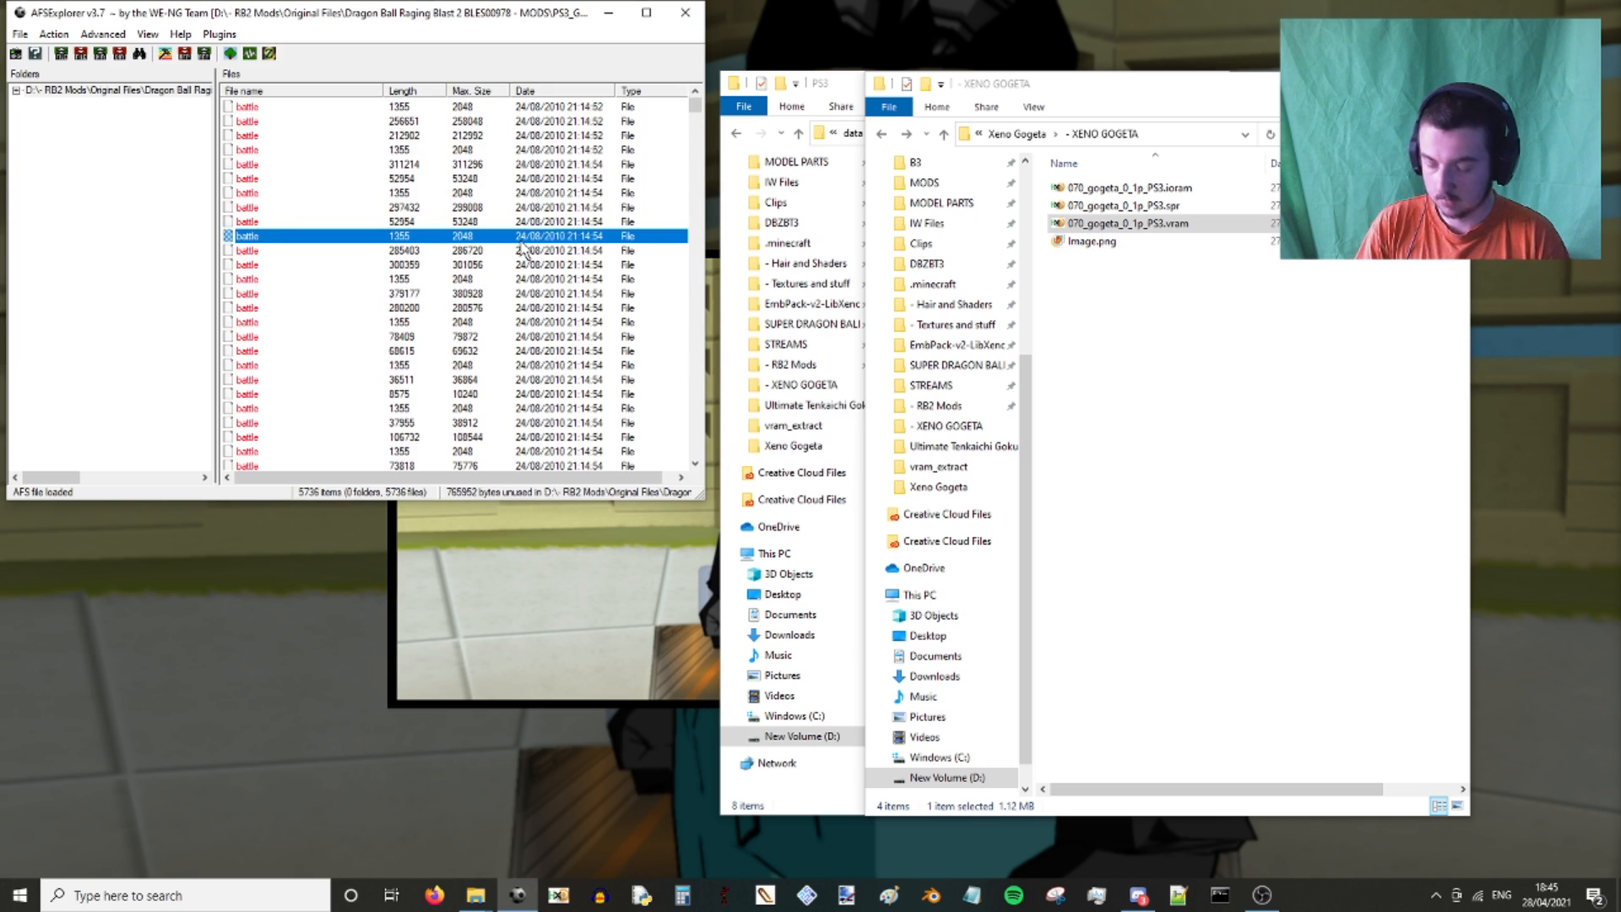
# Find 071_vegeta_6_1p_PS3.spr in the archive and replace it with 070_gogeta_0_1p_PS3.spr from the Xeno Gogeta\- XENO GOGETA folder.
pyautogui.press('0')
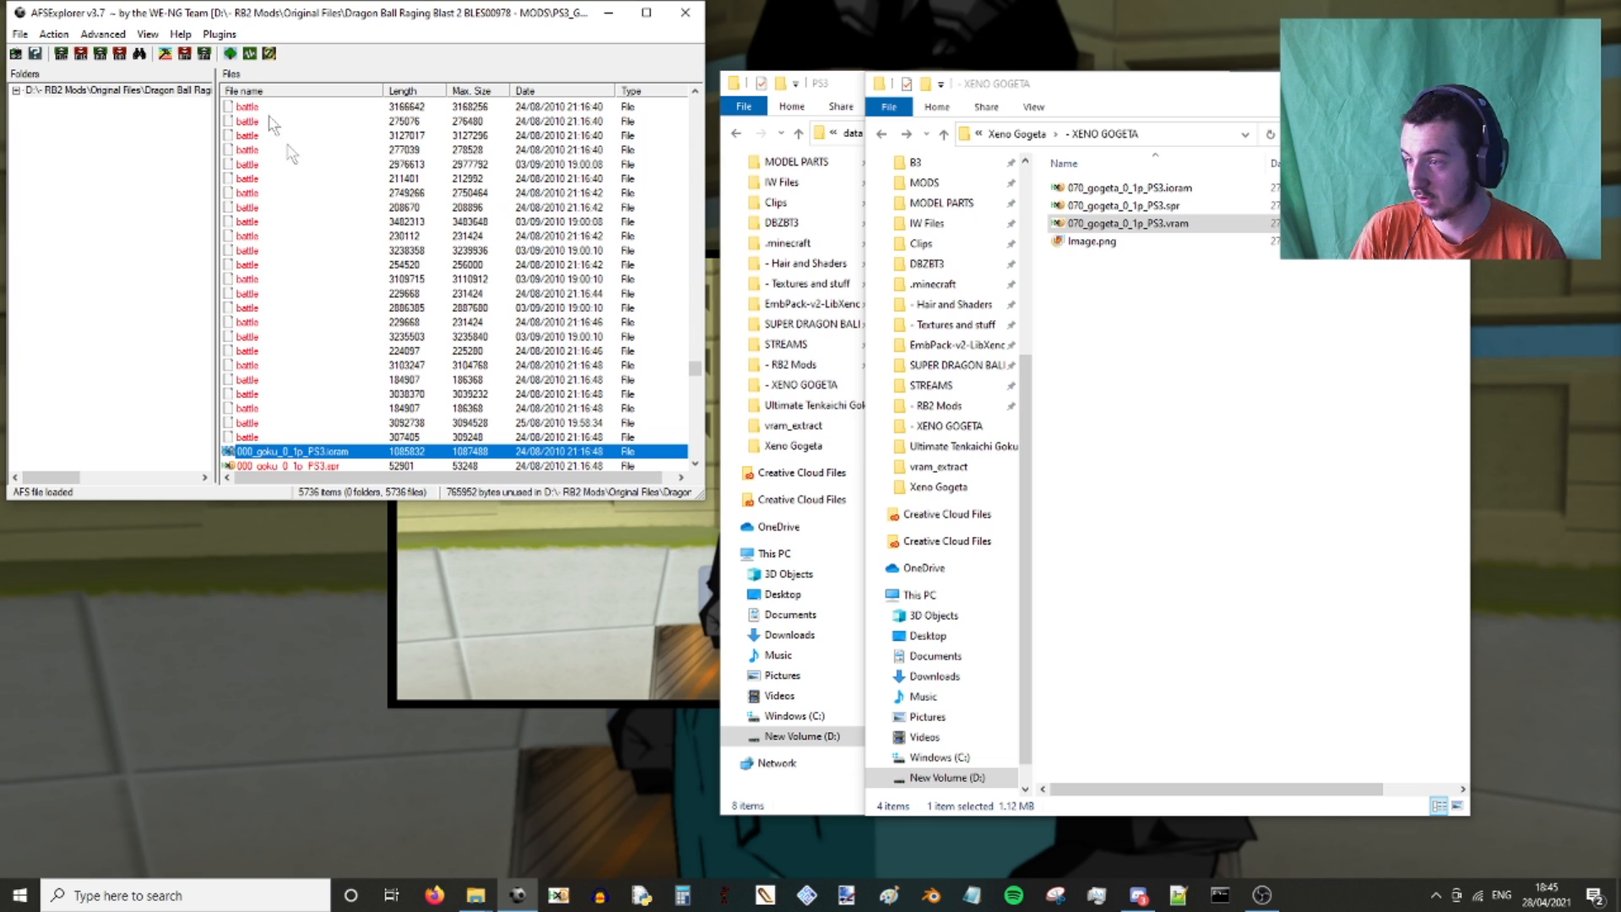
pyautogui.scroll(-4, 427, 150)
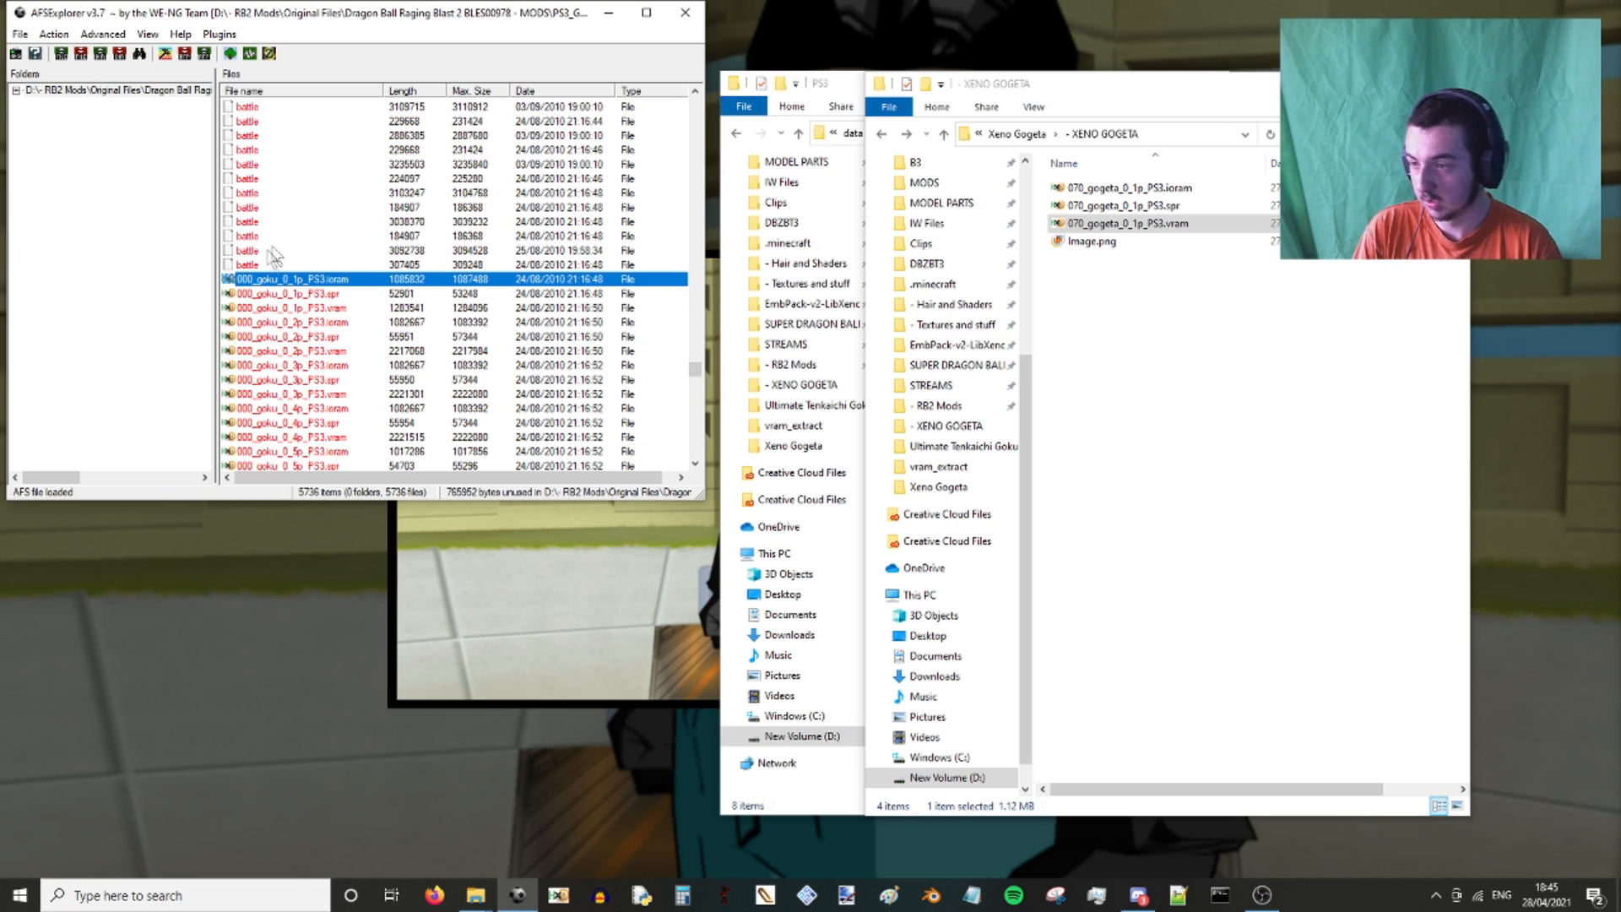
pyautogui.scroll(-10, 405, 264)
pyautogui.moveTo(697, 414); pyautogui.dragTo(698, 414)
pyautogui.scroll(-20, 467, 370)
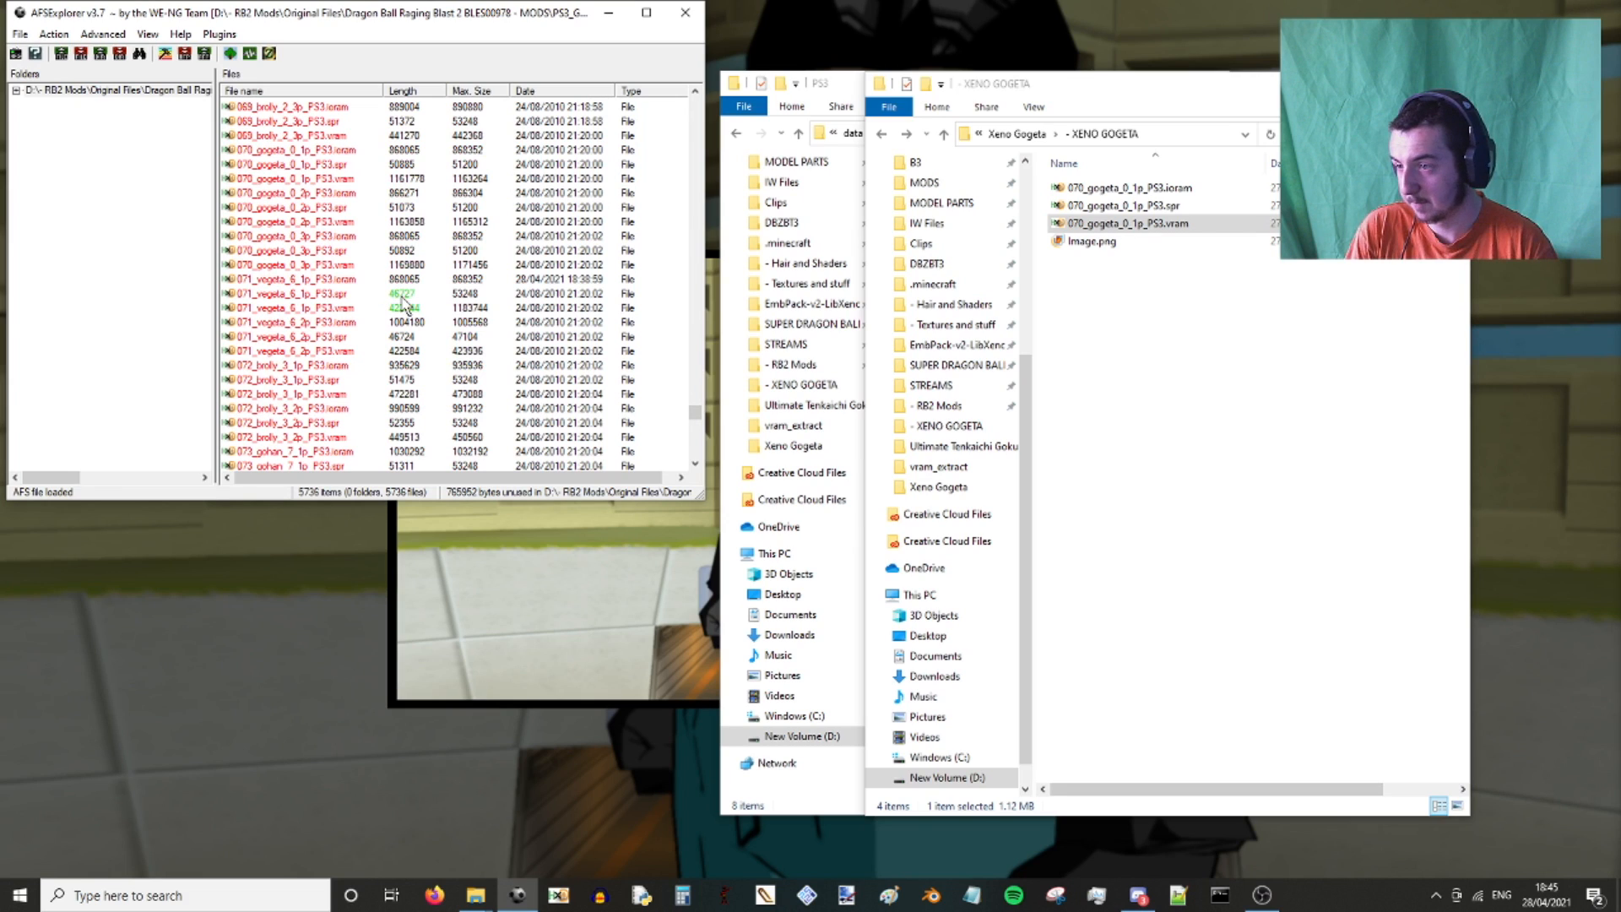
pyautogui.click(413, 279)
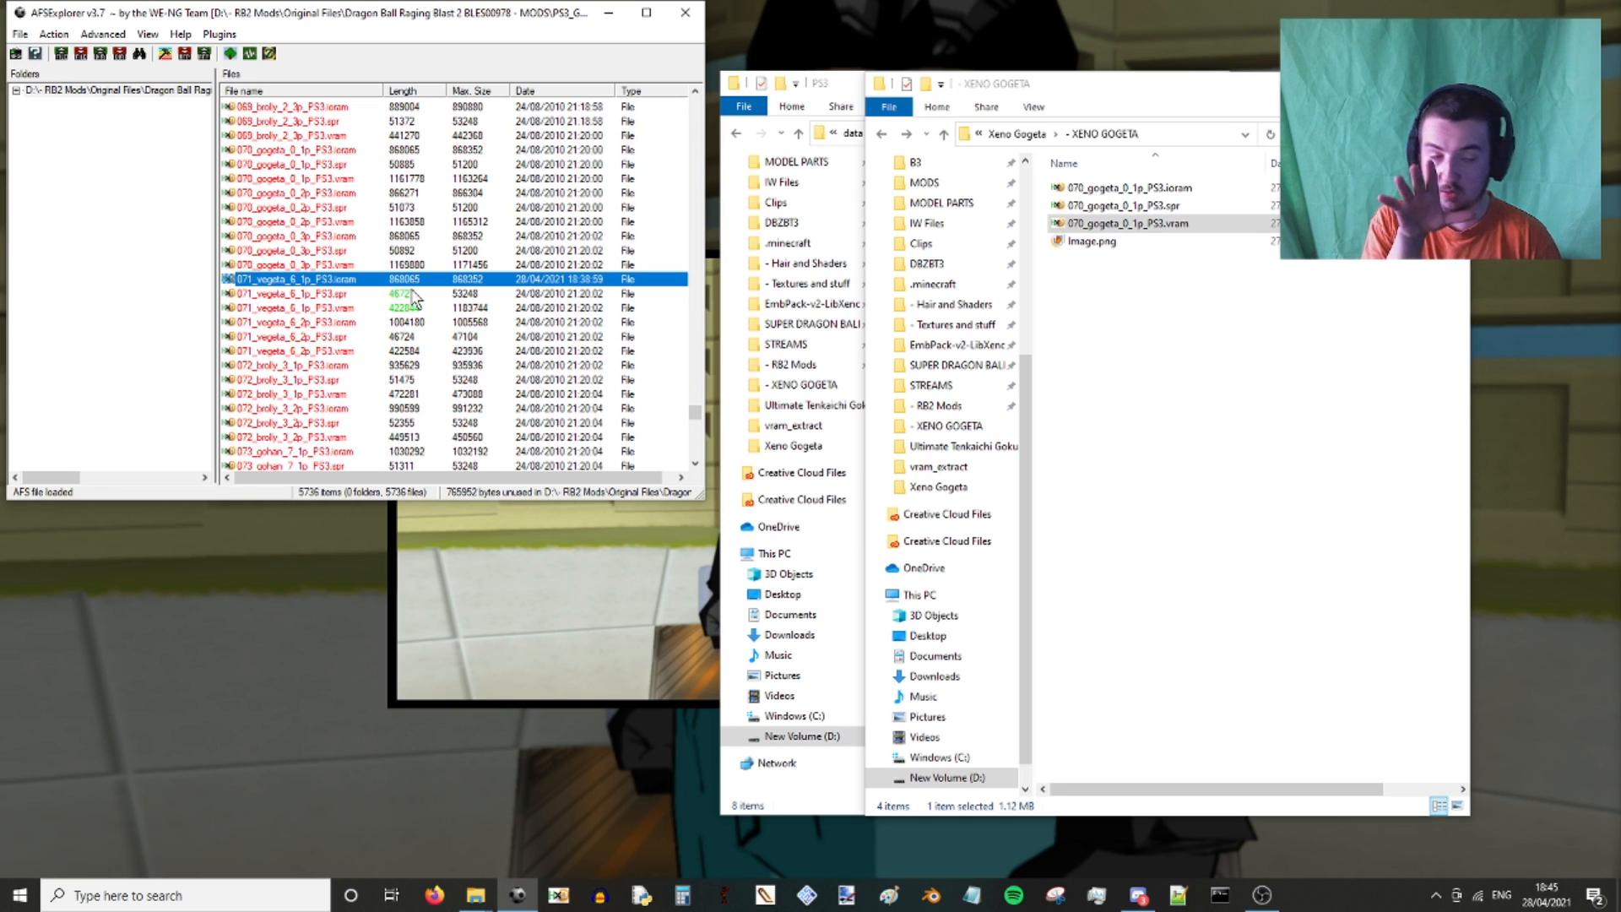
pyautogui.rightClick(406, 292)
pyautogui.click(423, 300)
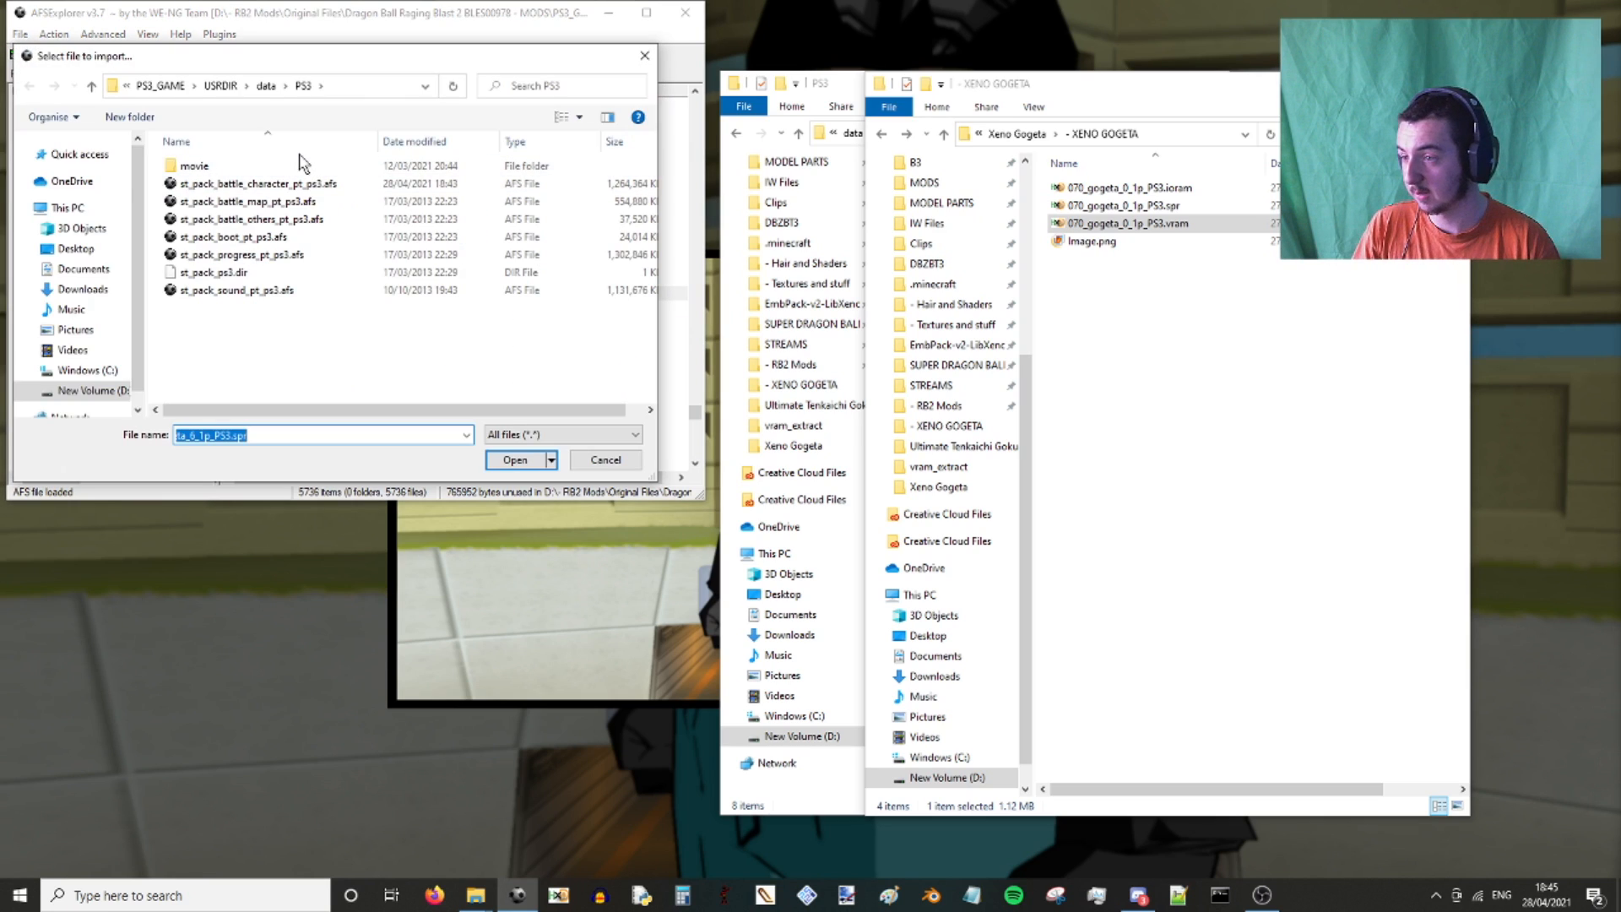
pyautogui.scroll(-4, 106, 186)
pyautogui.click(87, 262)
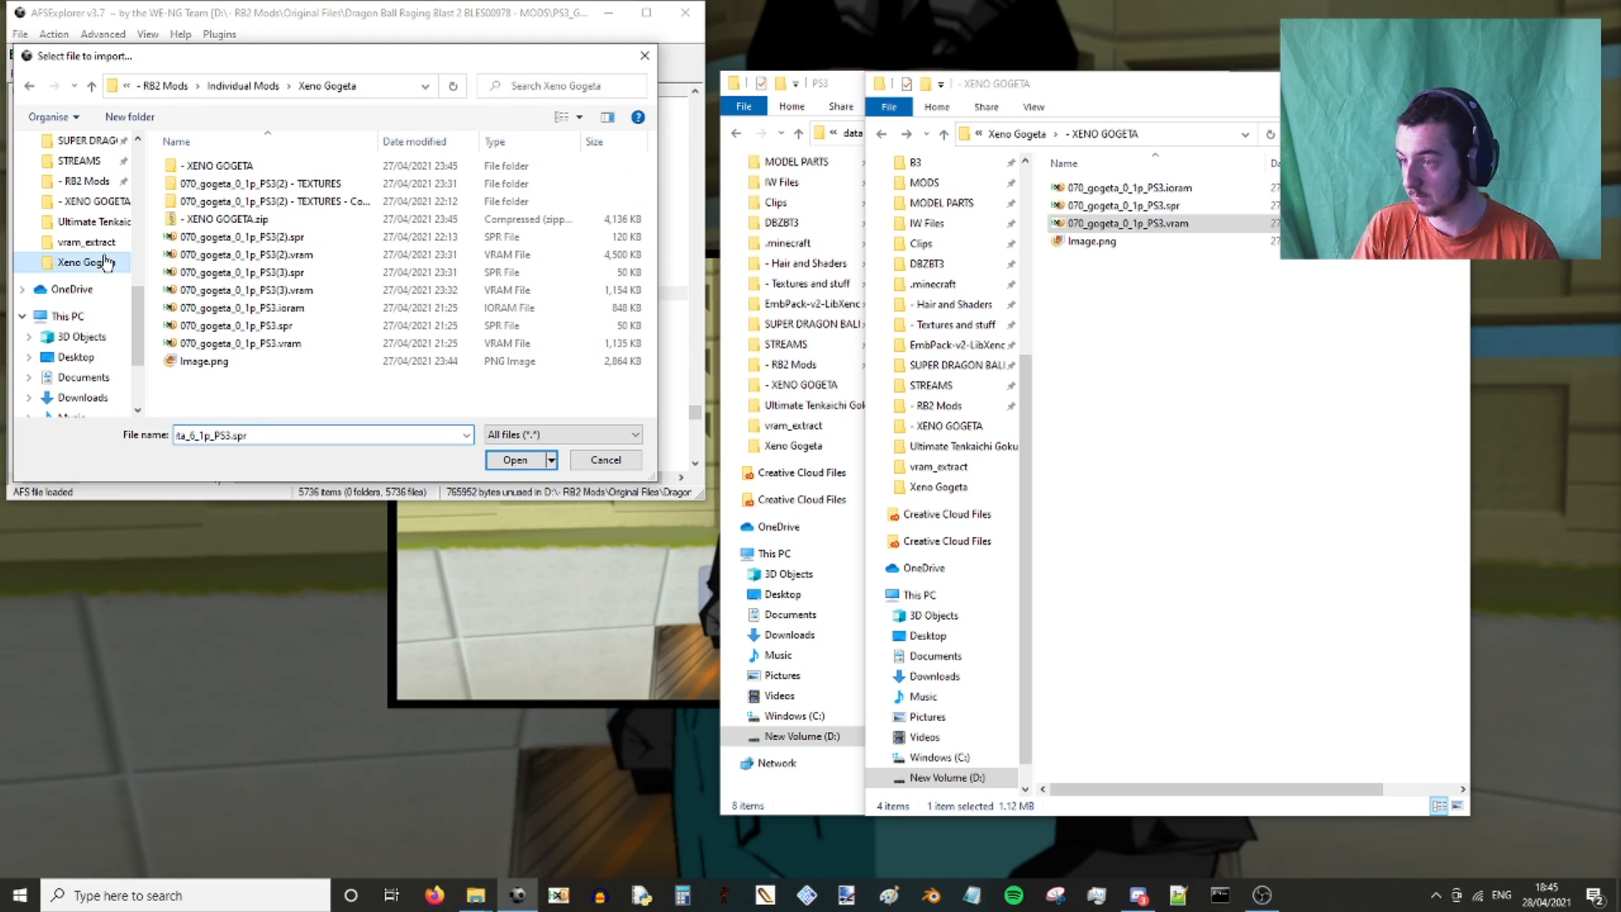
pyautogui.doubleClick(221, 166)
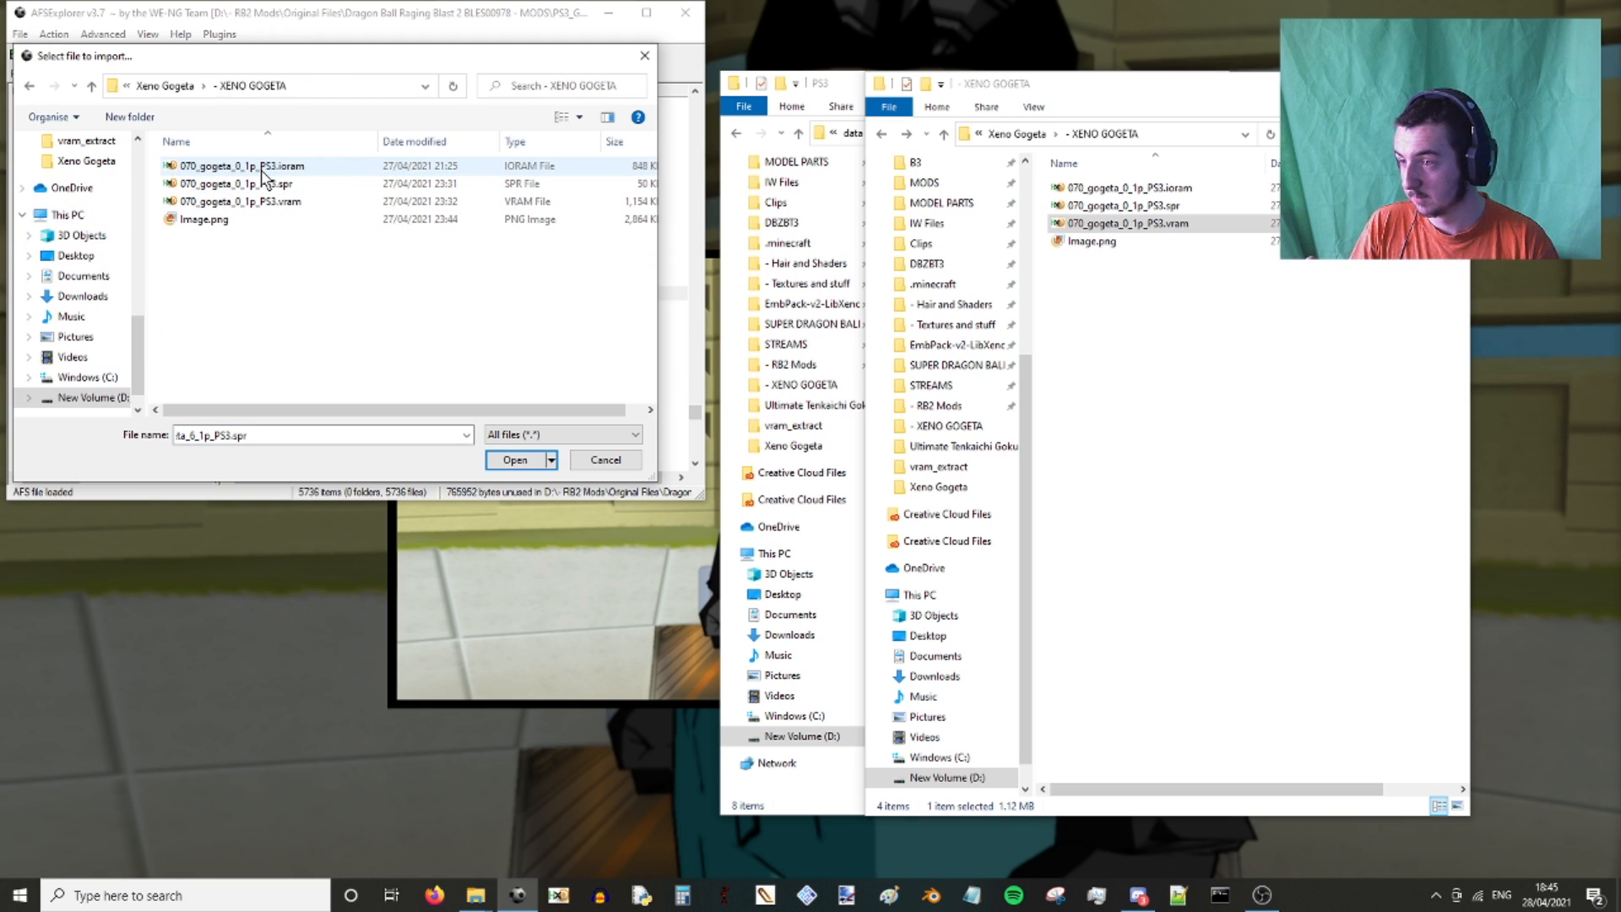
pyautogui.doubleClick(278, 184)
# Replace 071_vegeta_6_1p_PS3.vram with 070_gogeta_0_1p_PS3.vram from the - XENO GOGETA folder and close the archive editor.
pyautogui.click(418, 308)
pyautogui.rightClick(419, 309)
pyautogui.click(443, 325)
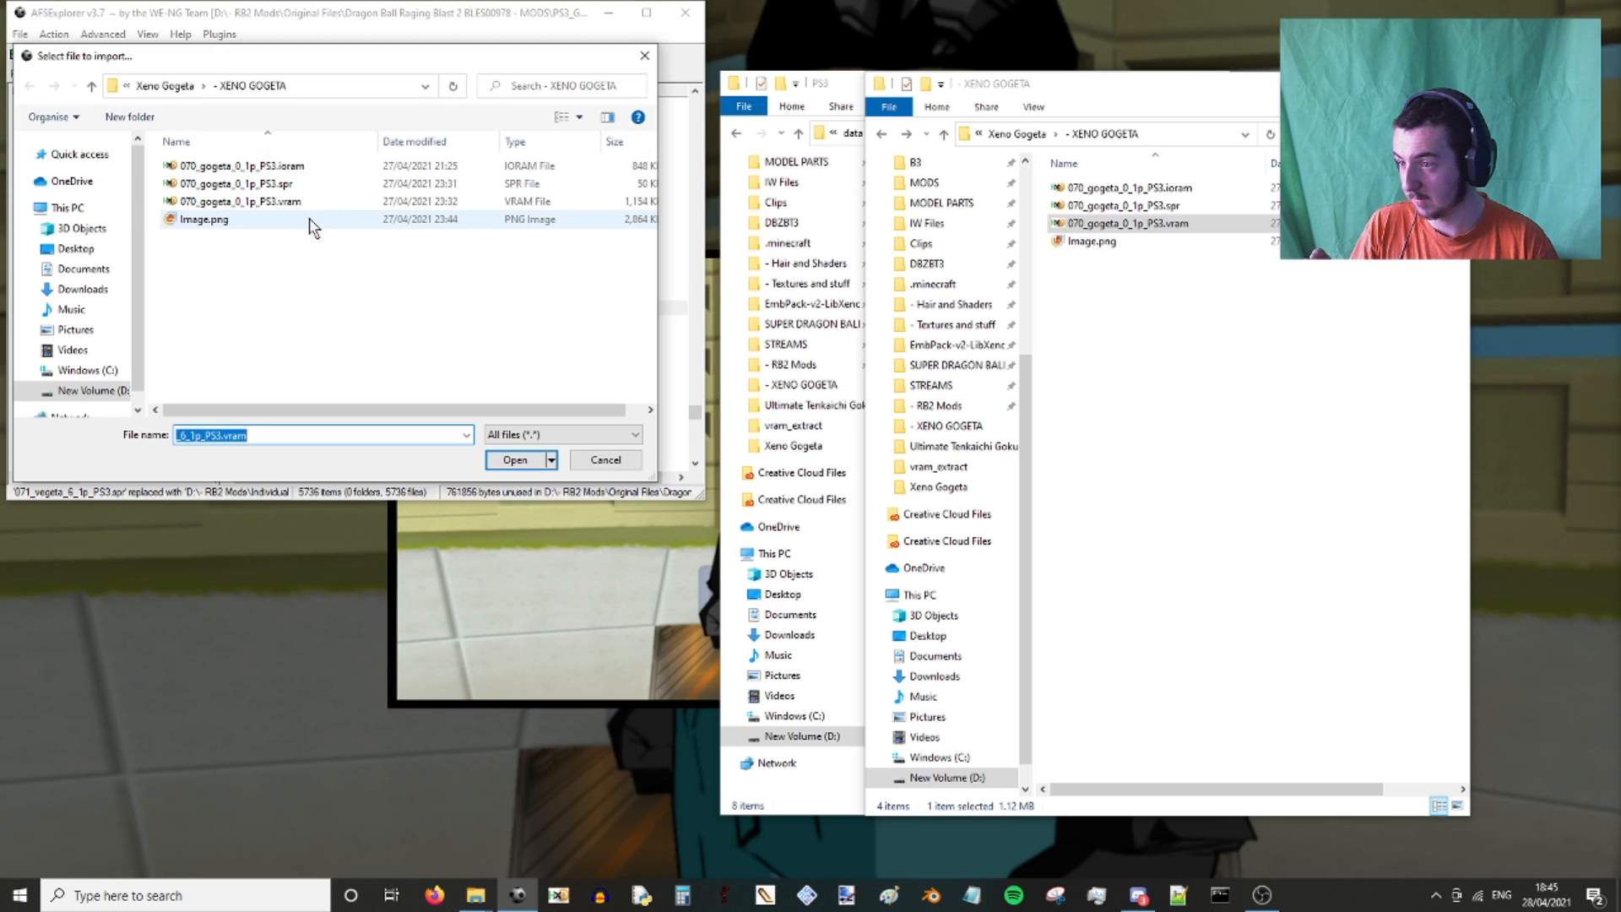
pyautogui.doubleClick(307, 205)
pyautogui.click(426, 323)
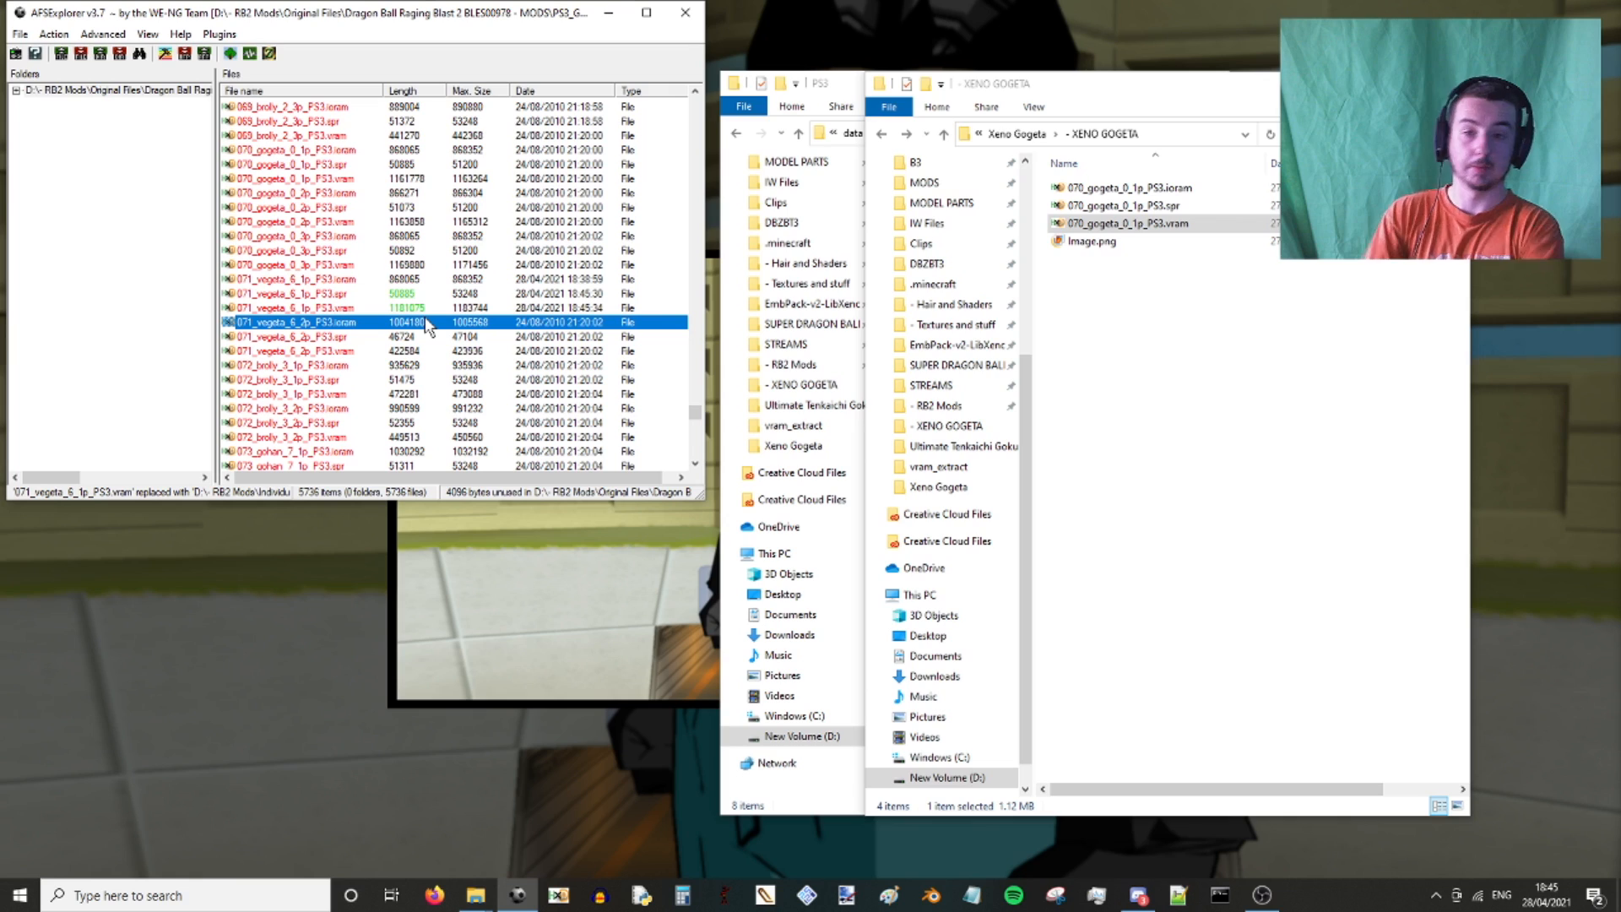
pyautogui.click(686, 16)
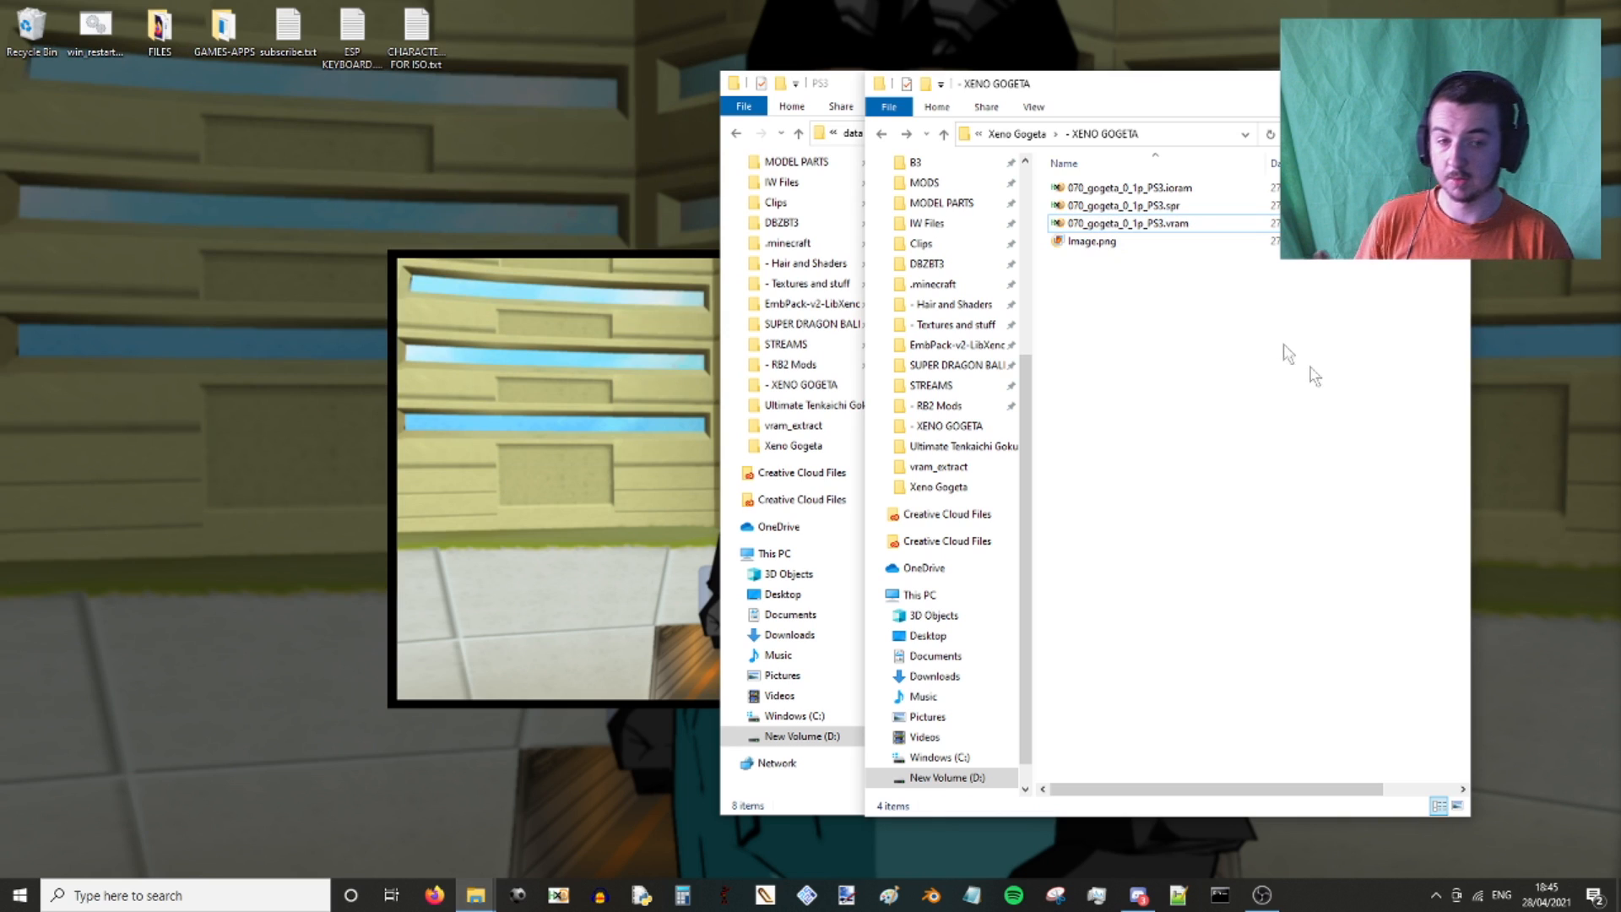